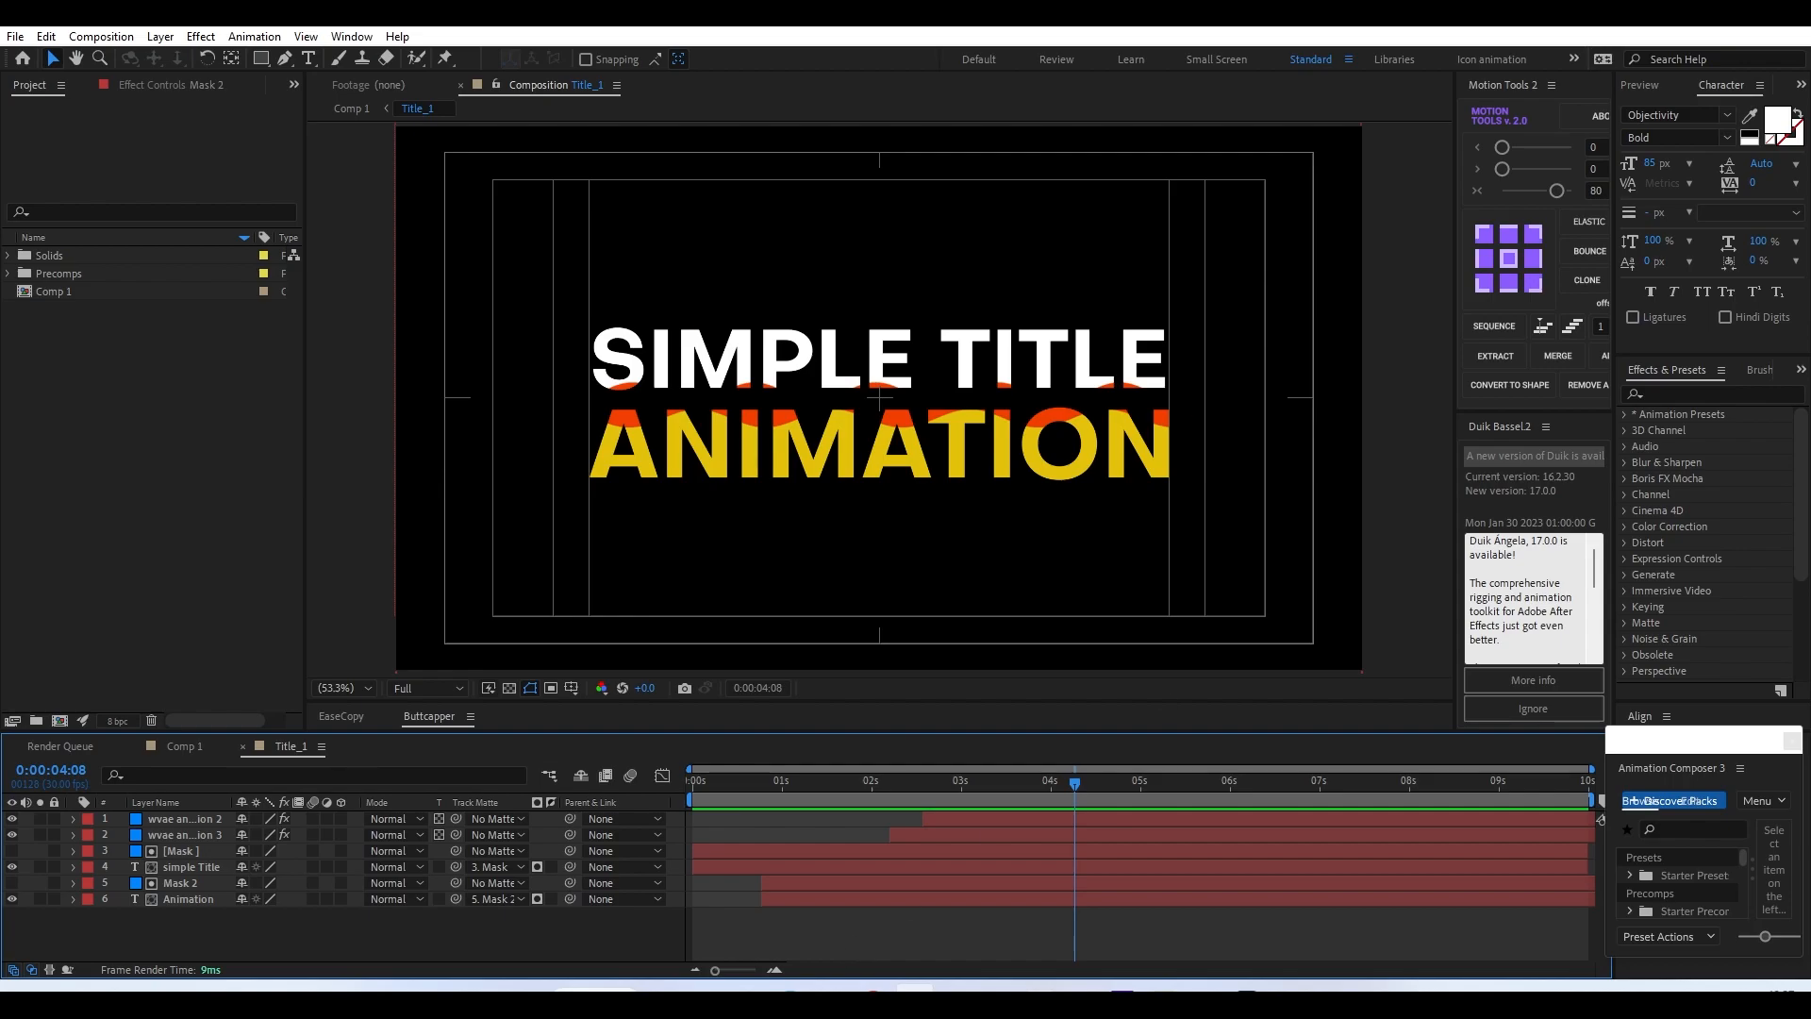
- Switch to Comp 1, open the Essential Graphics panel, and adjust its width beside the project and composition views
drag(728, 789, 889, 872)
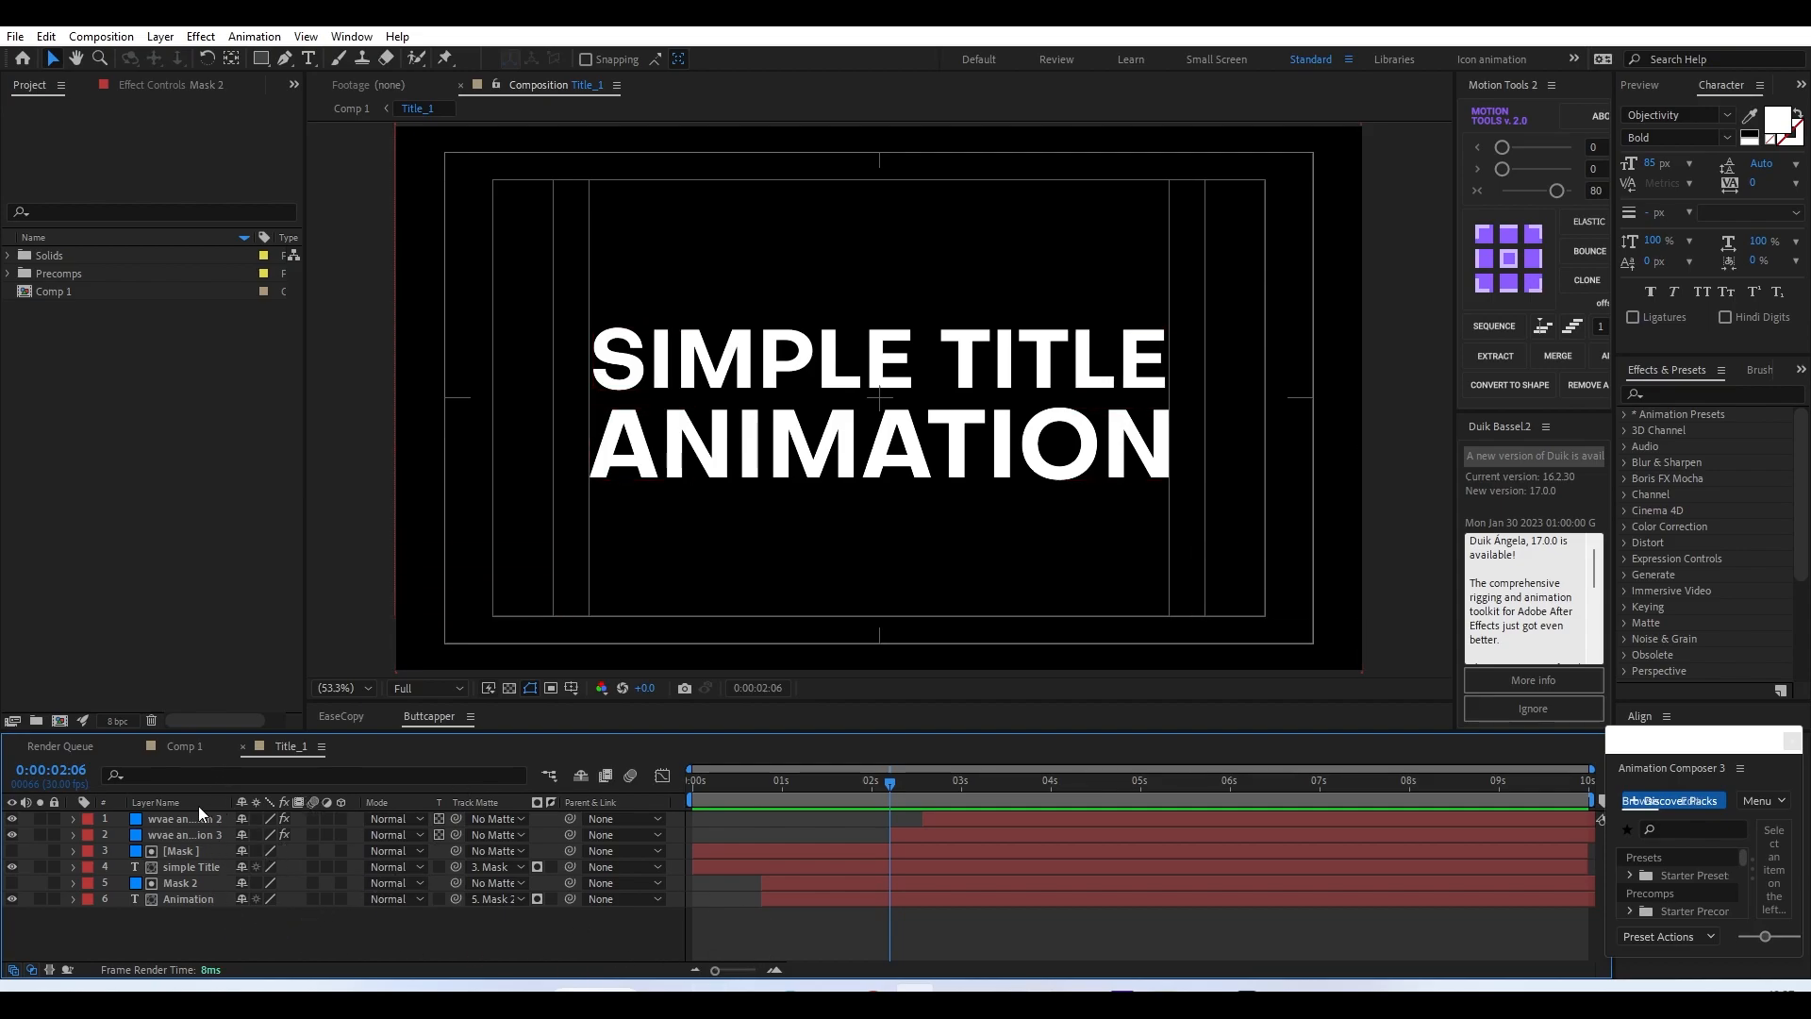
click(188, 747)
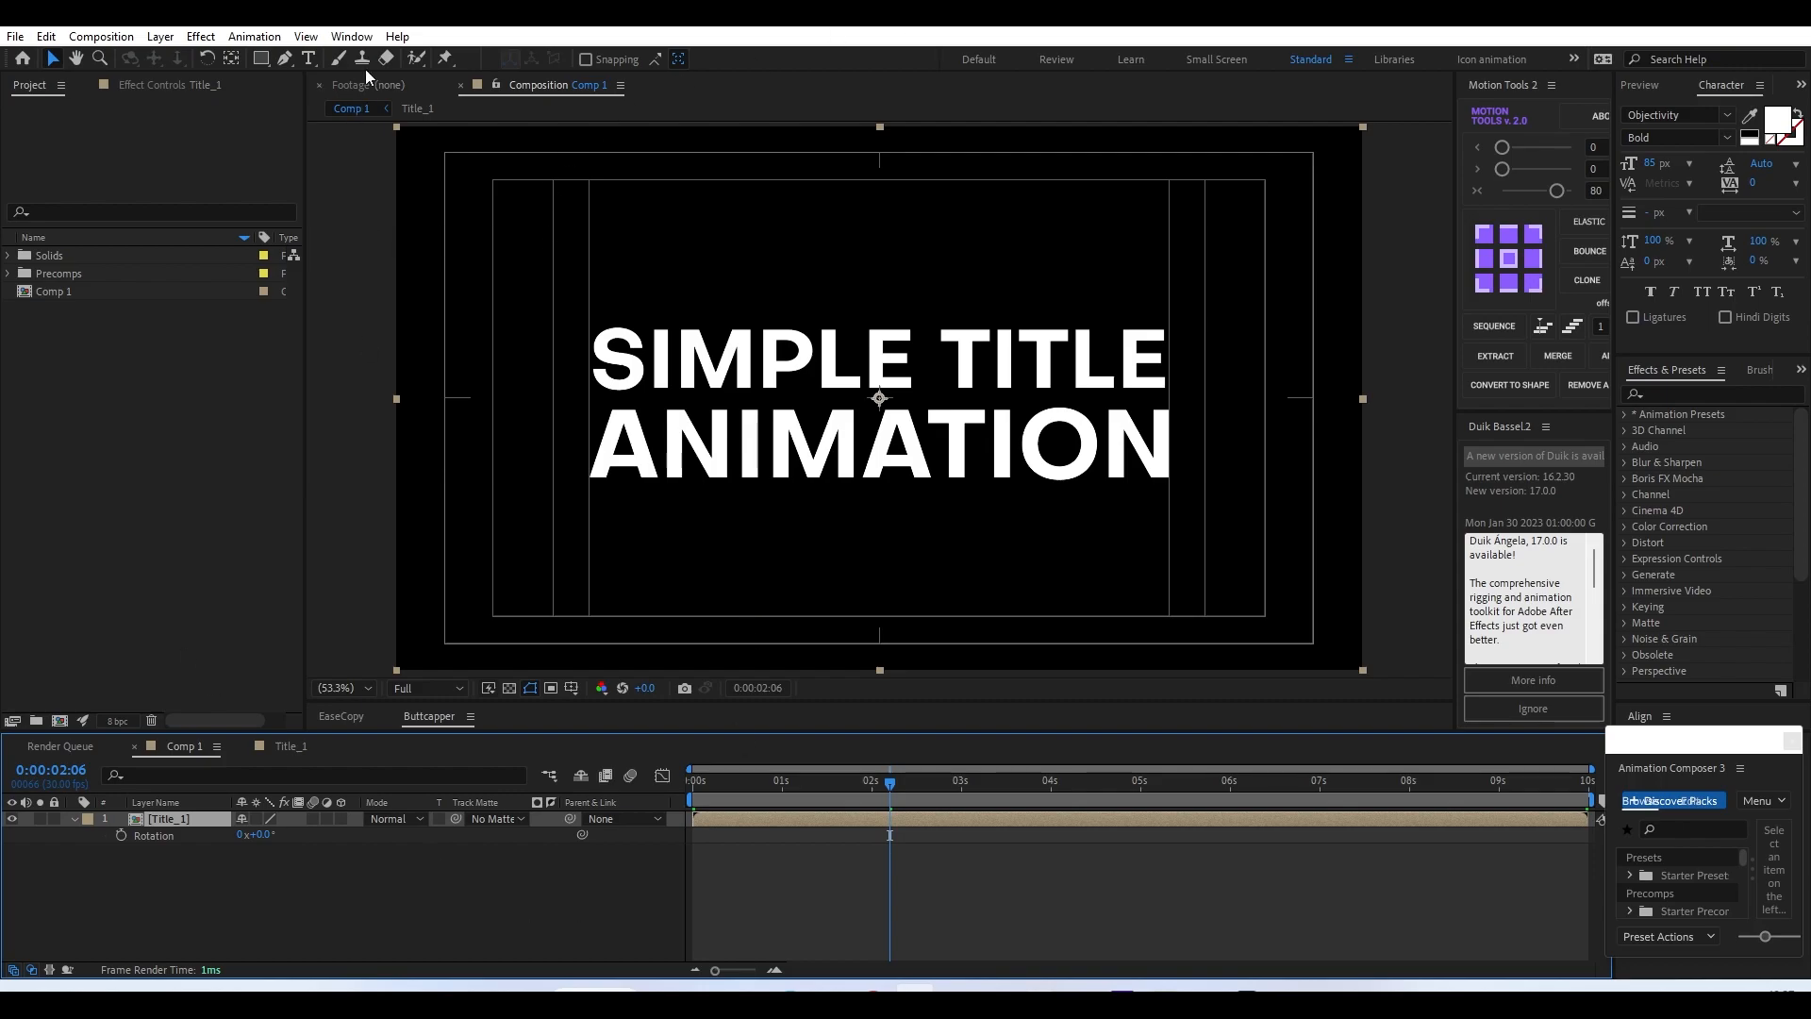
click(353, 38)
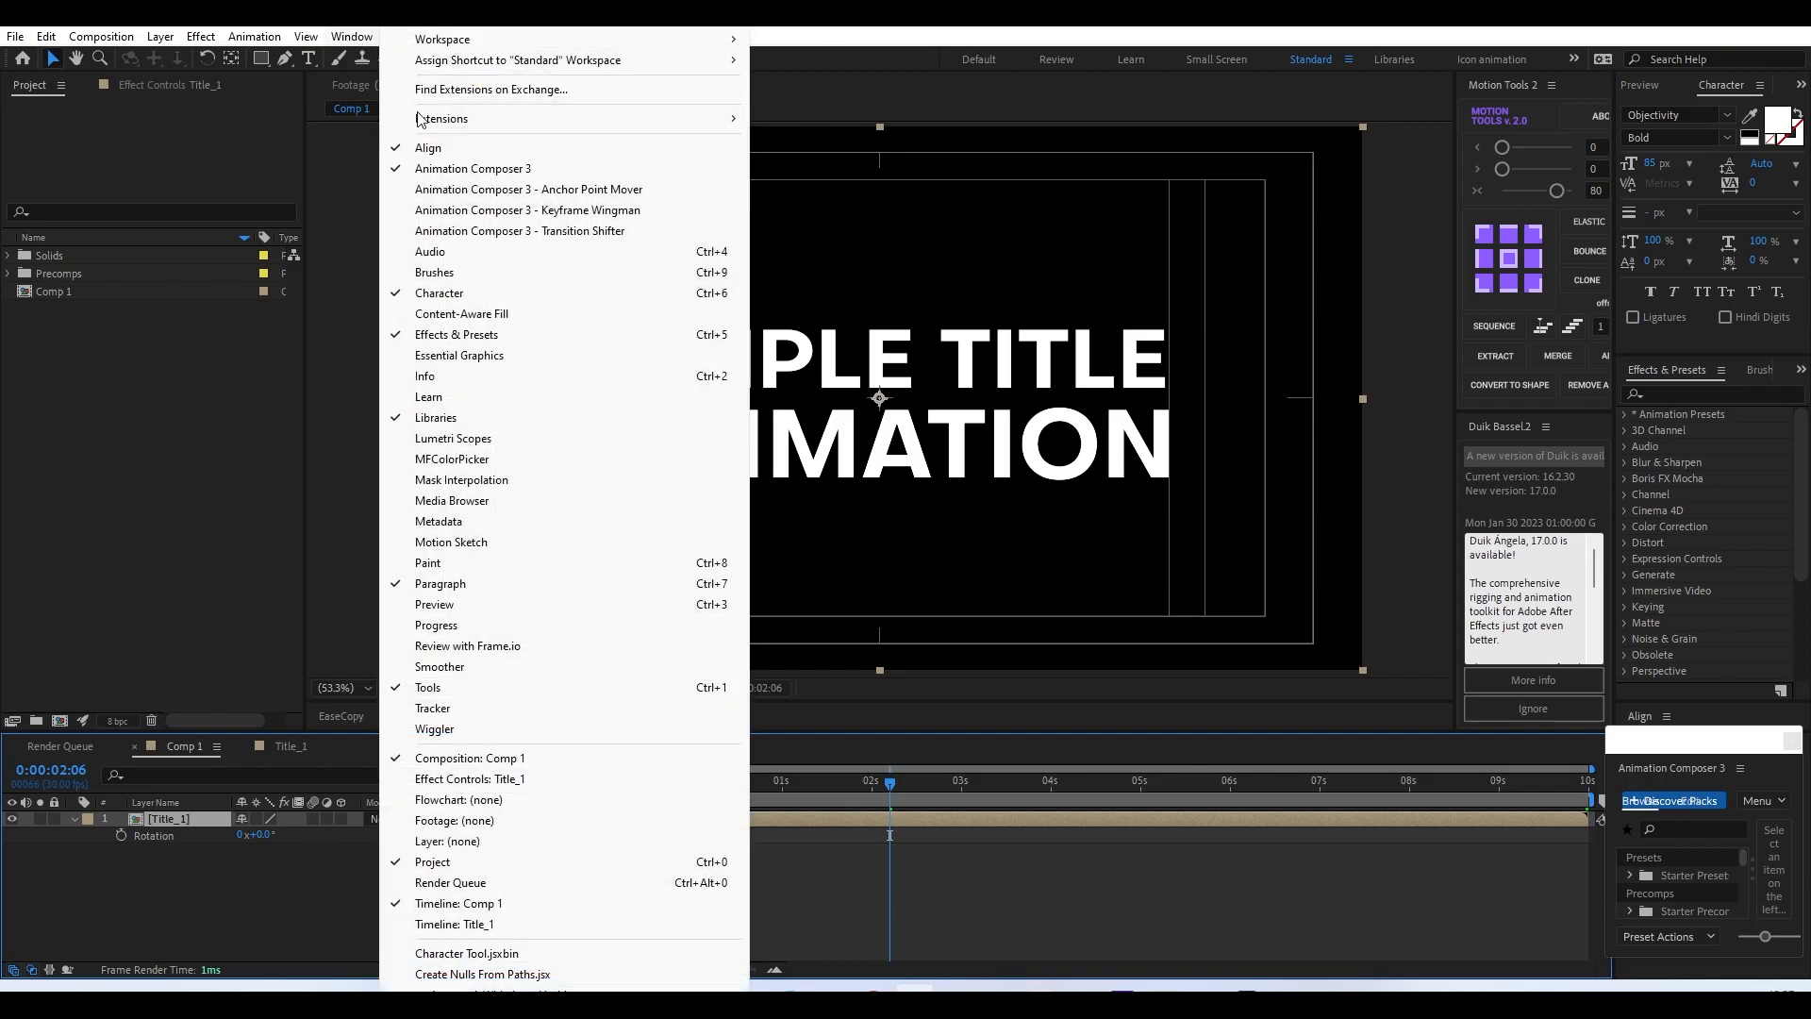
click(450, 364)
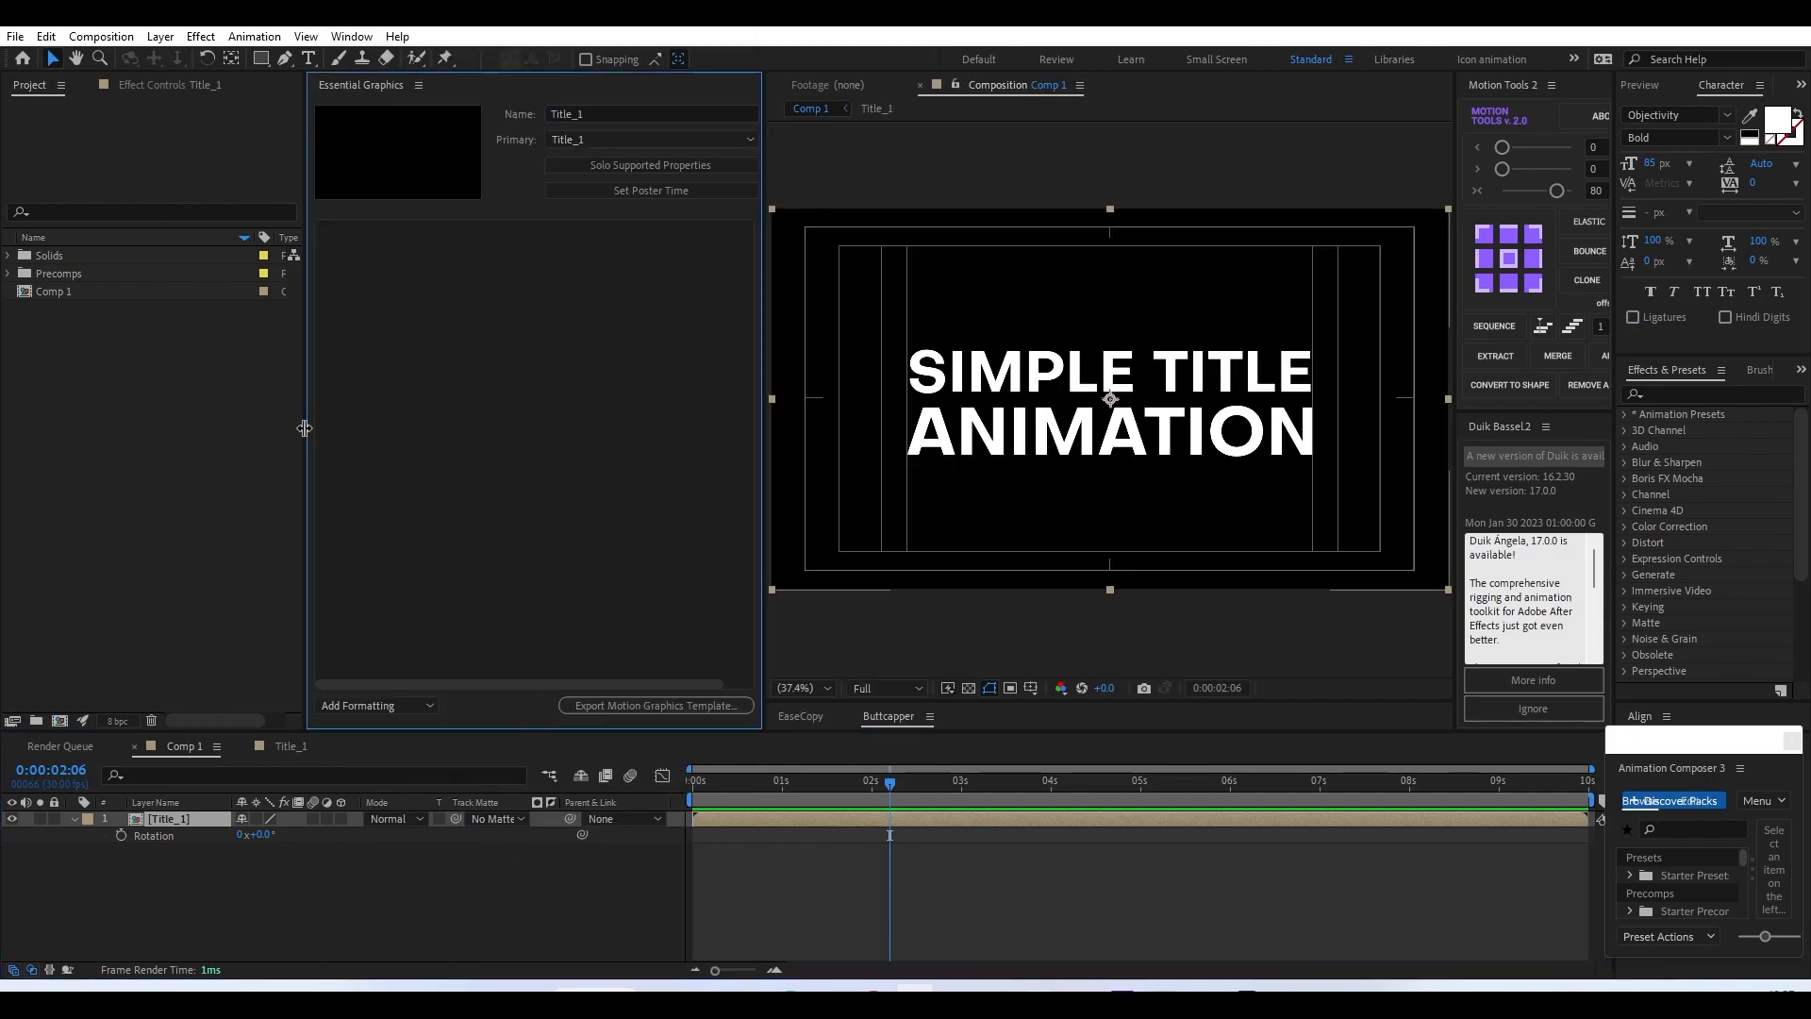
drag(283, 429, 246, 427)
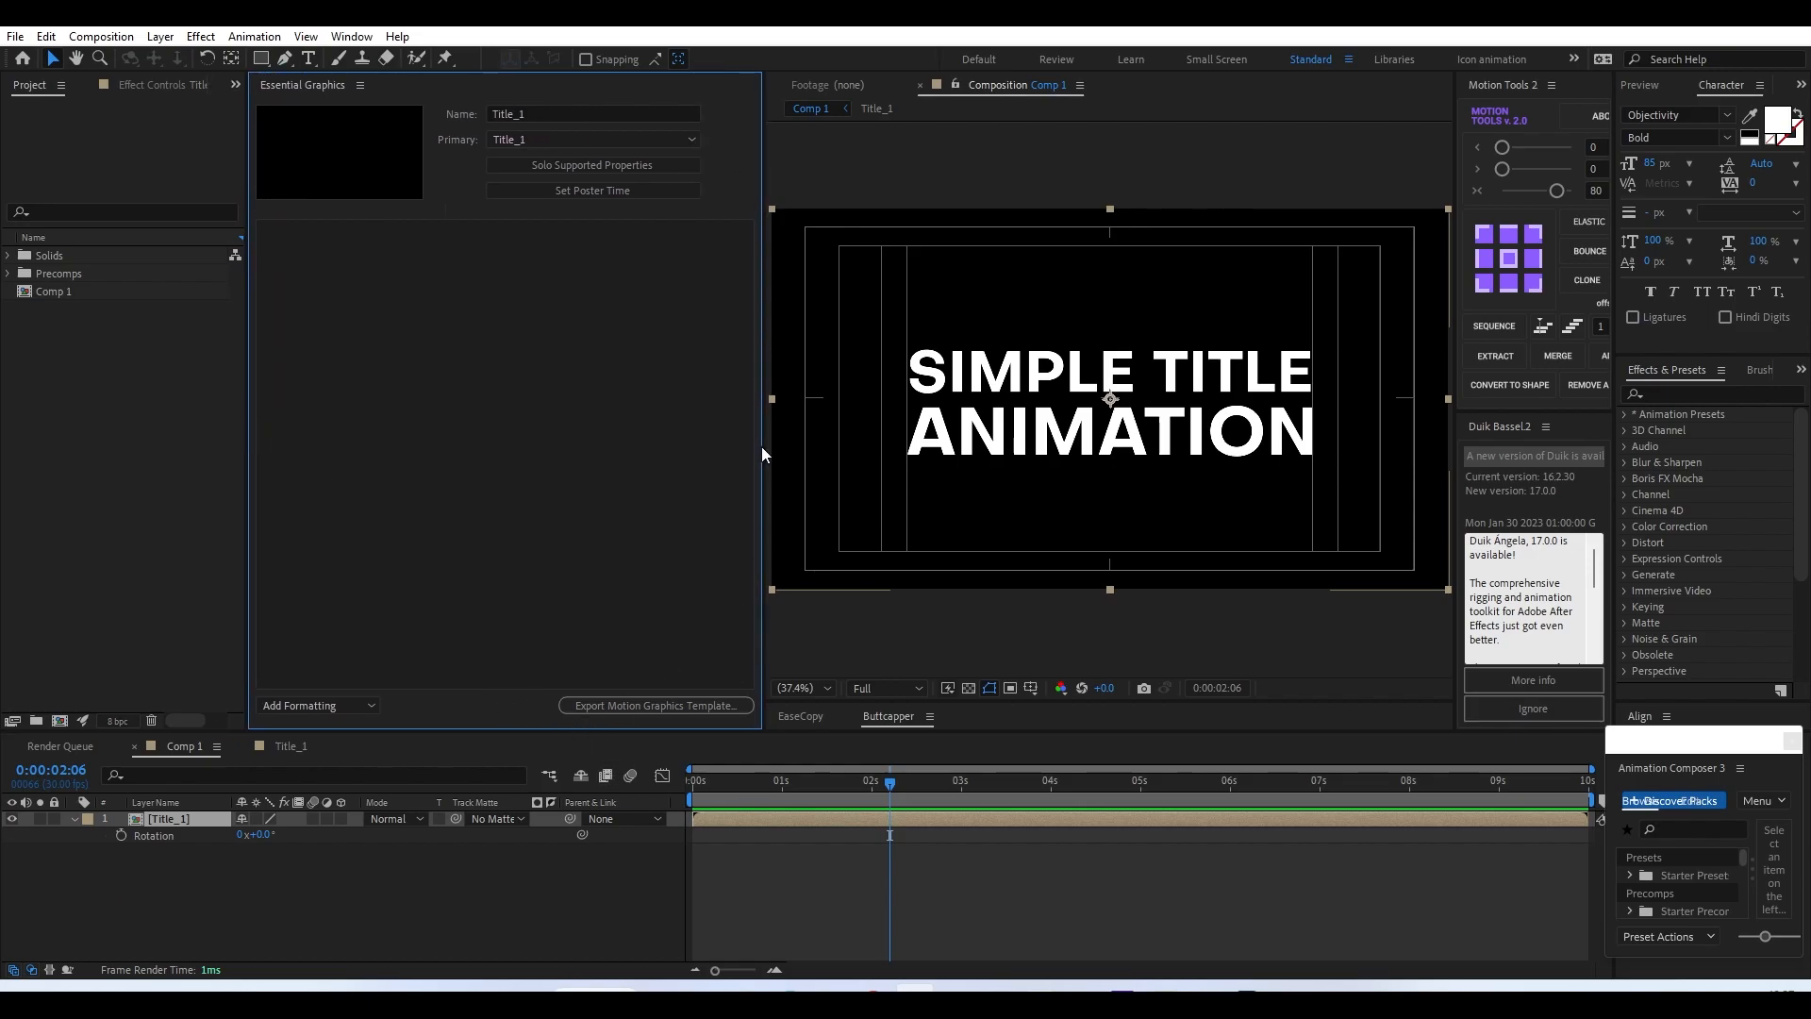
drag(761, 446, 726, 444)
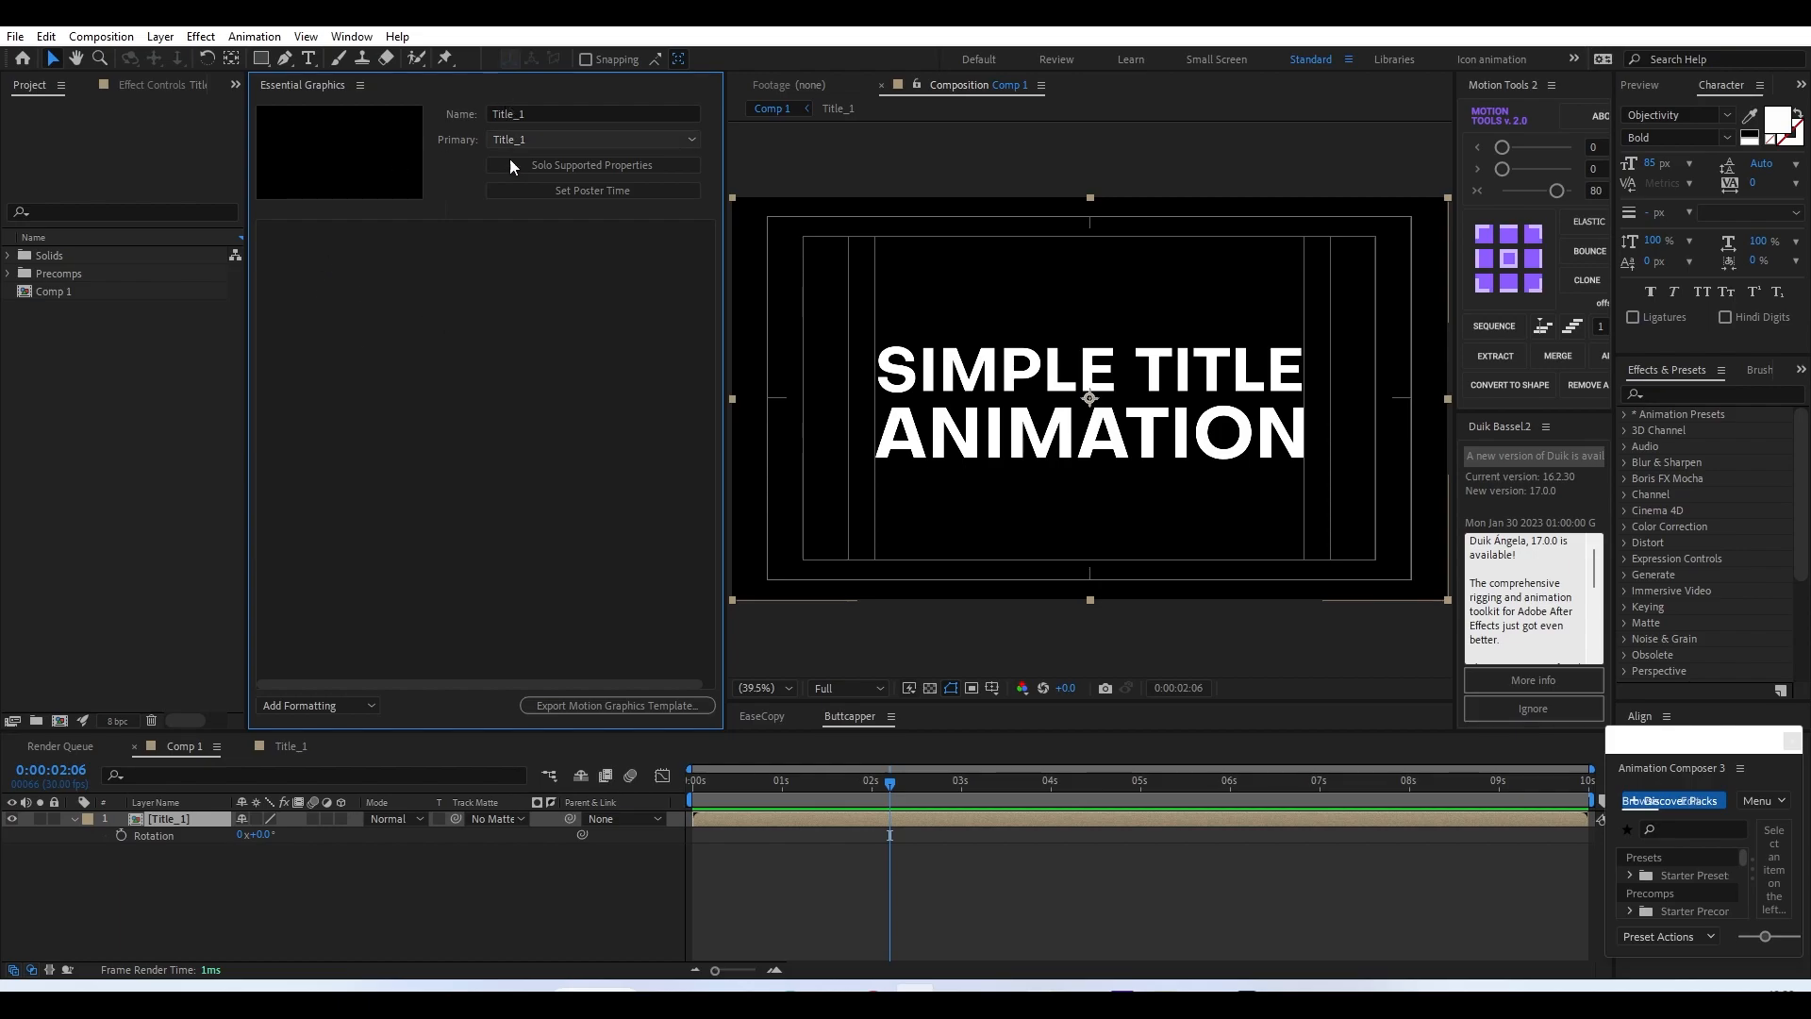
- Name the motion graphics template "Simple tilte" and choose Title_1 as its primary composition
click(553, 110)
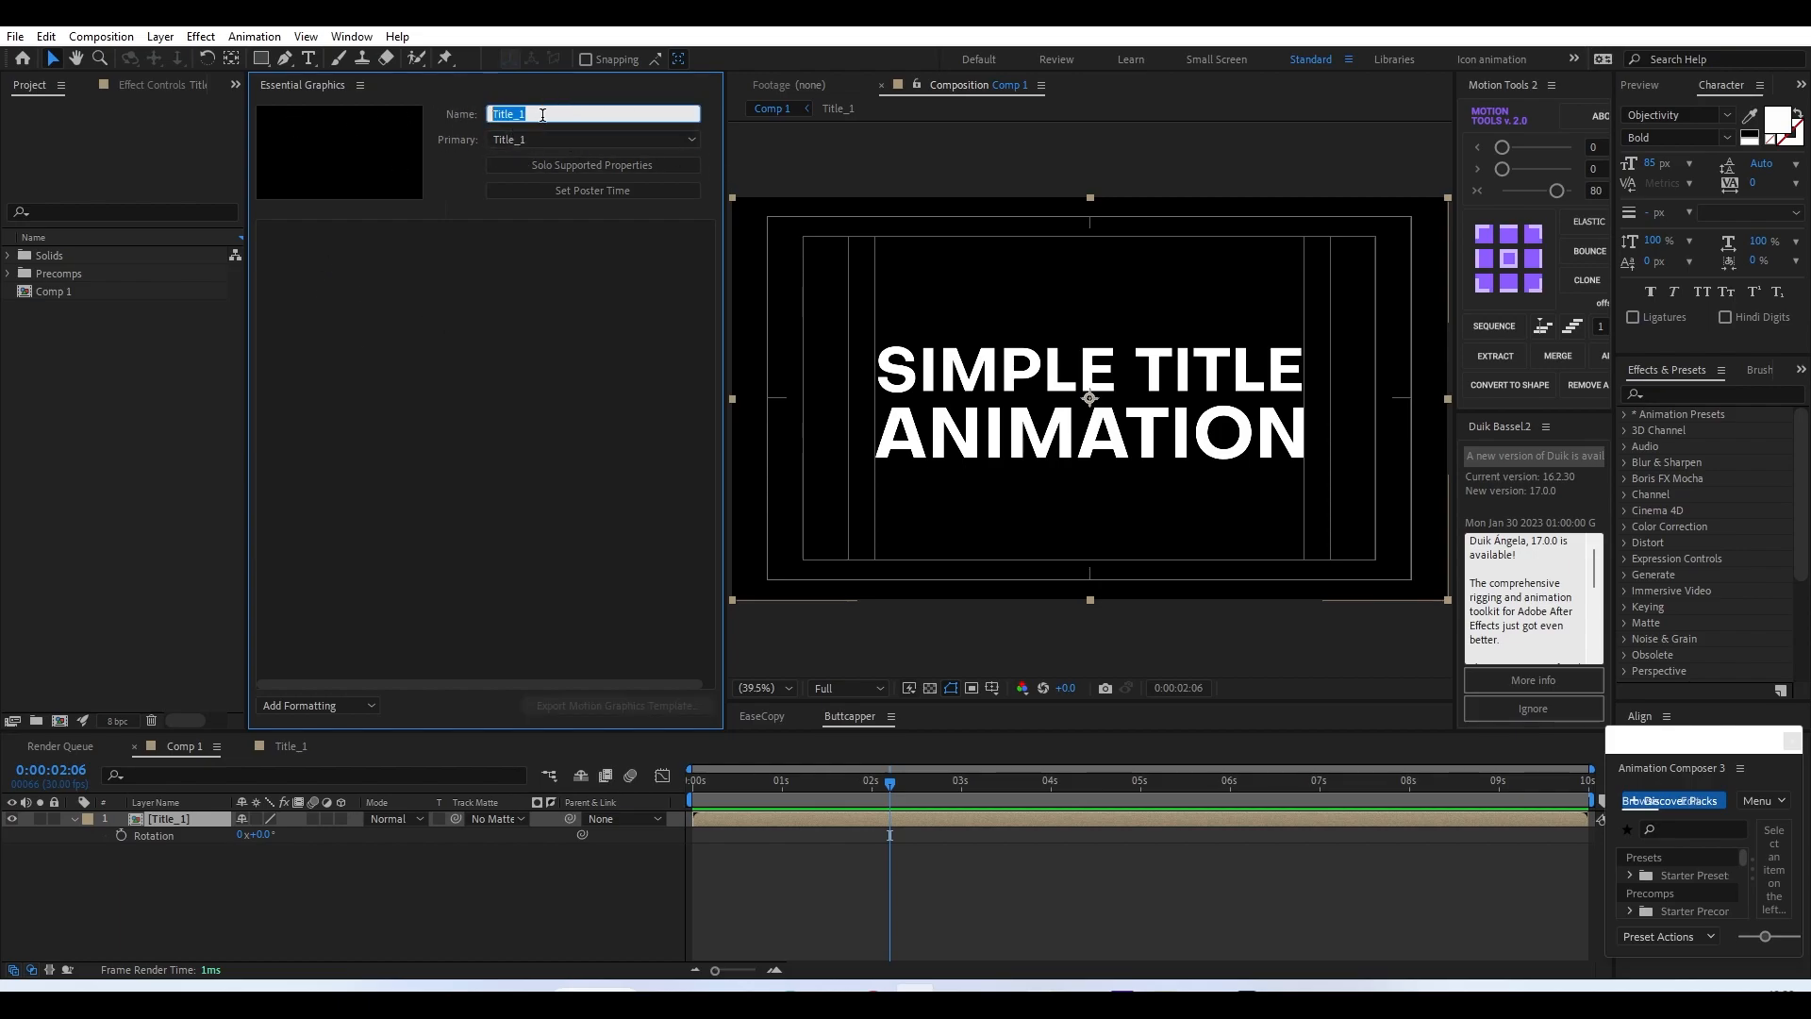
text(Simple tilte)
click(547, 139)
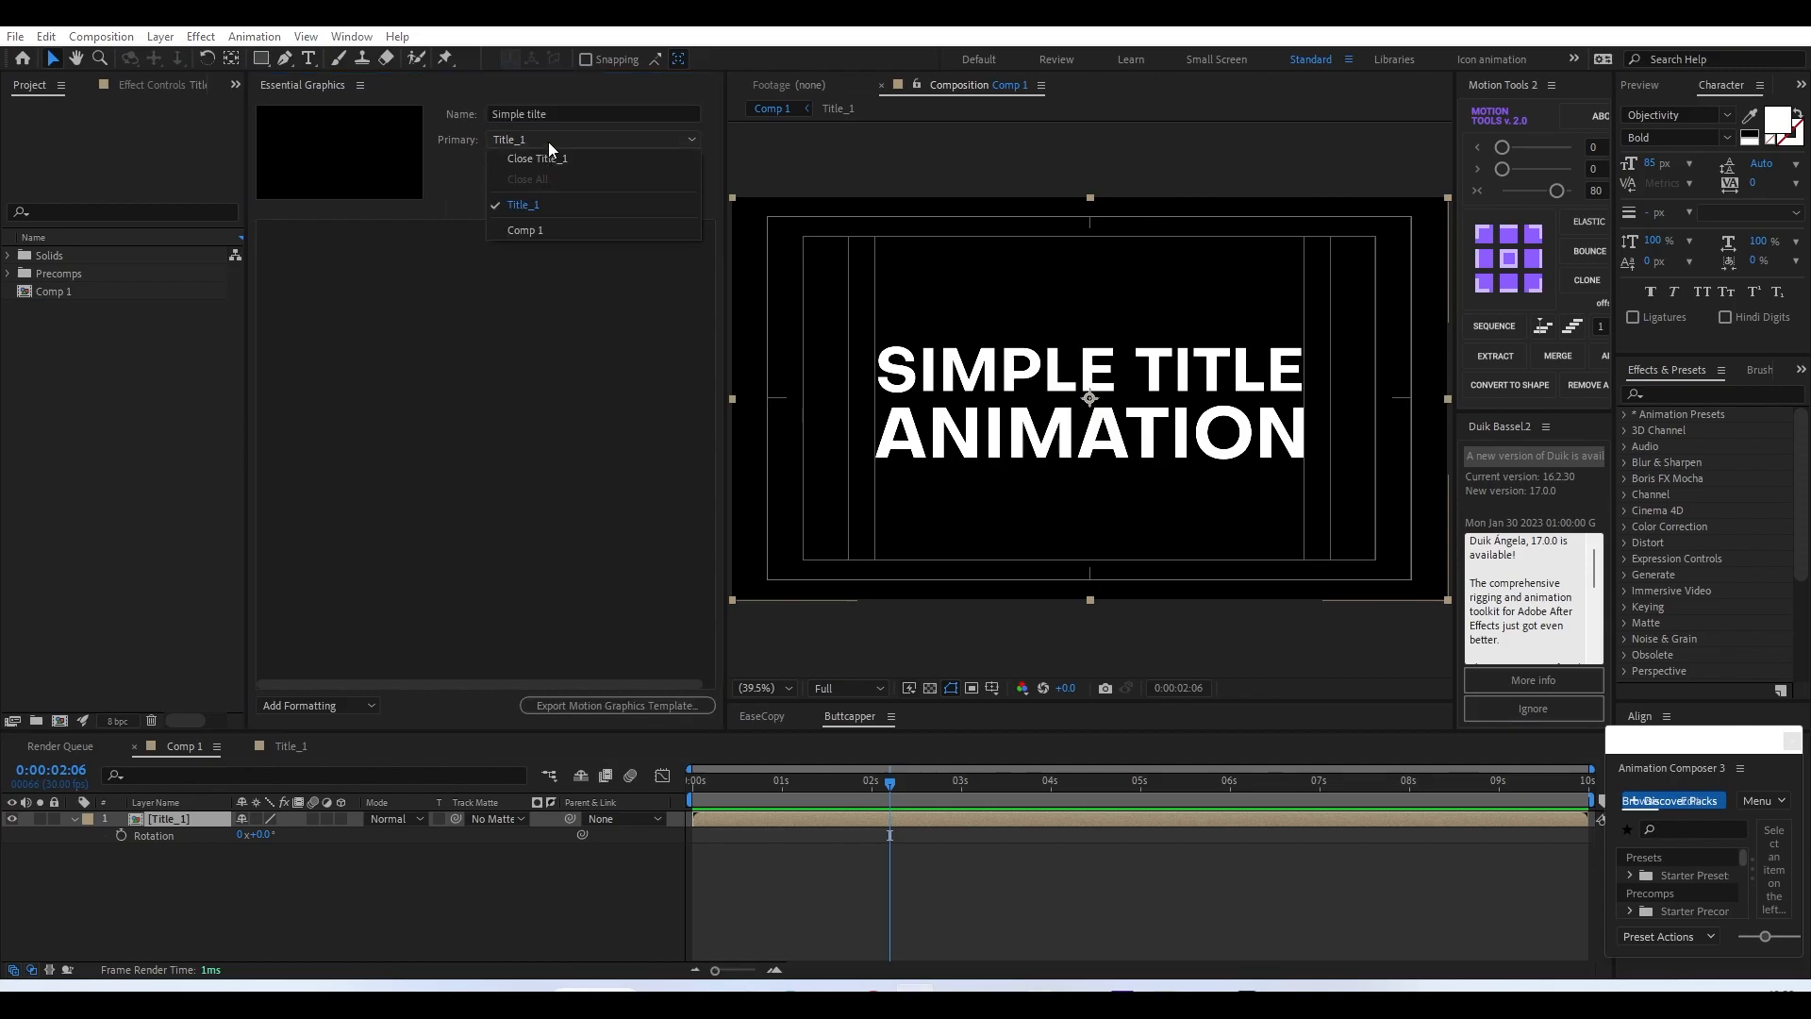
click(542, 206)
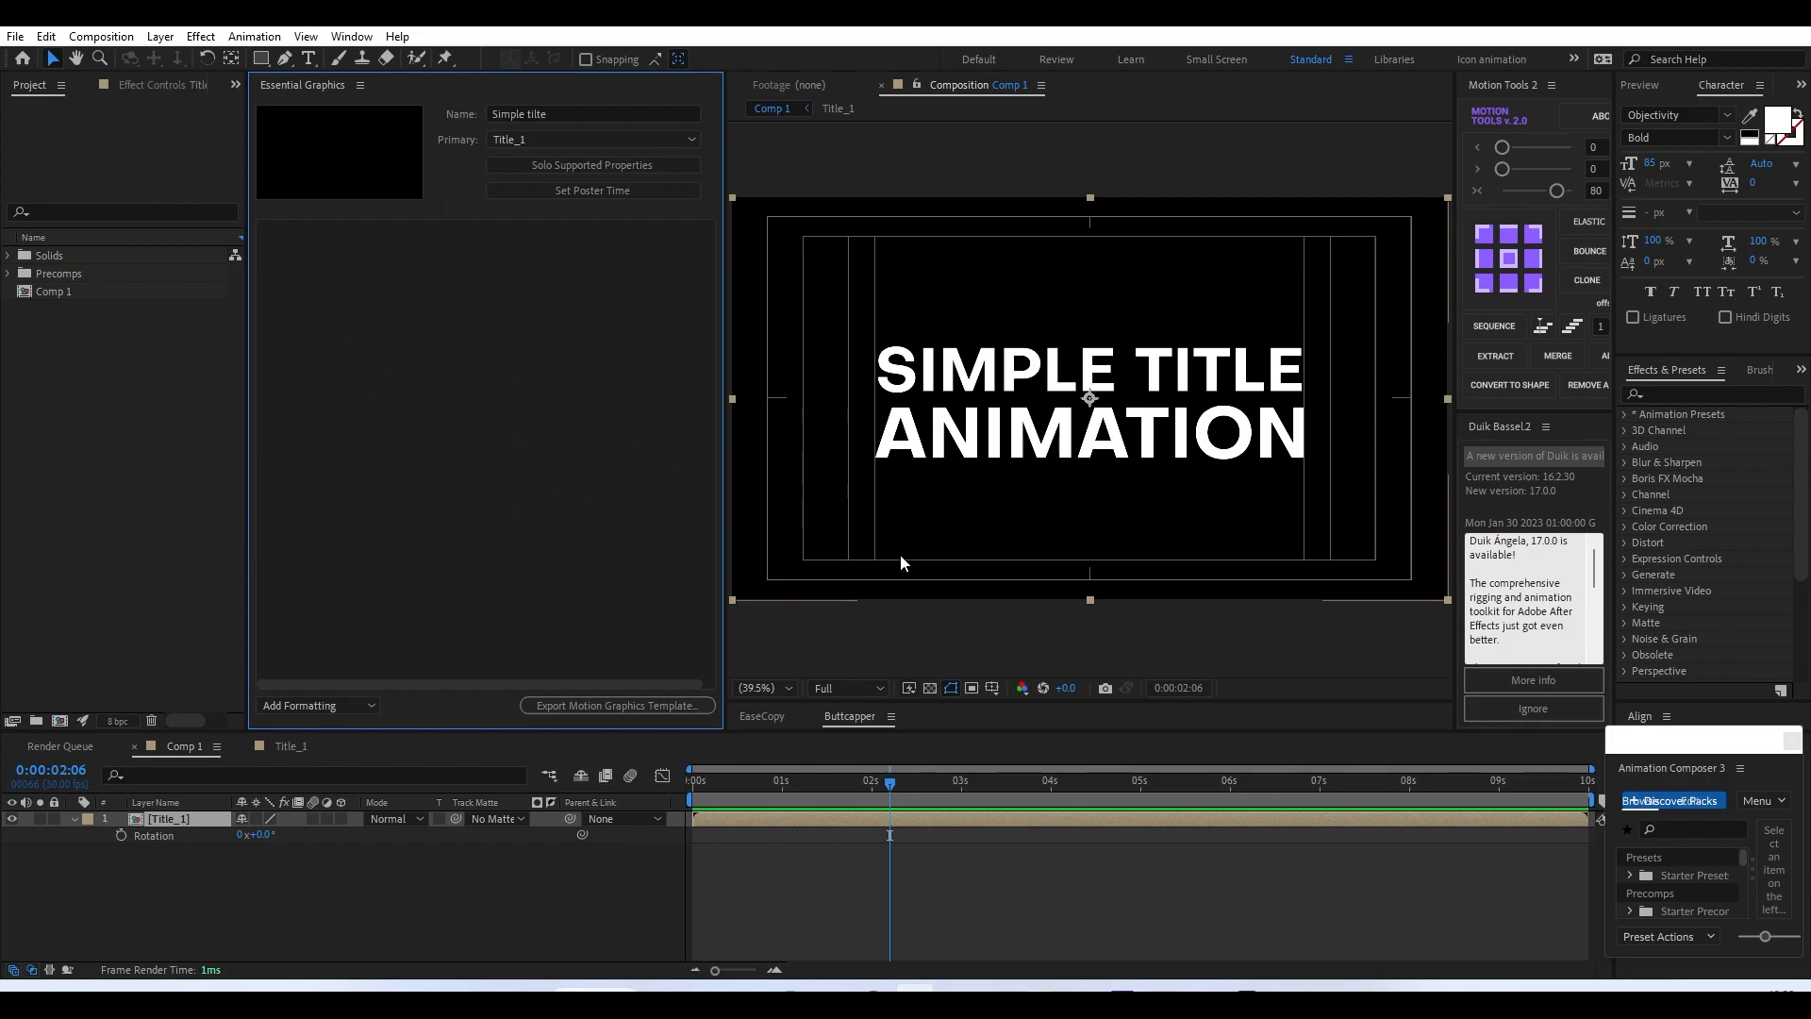
- In the Title_1 precomp at 0:00:05:00, add the simple Title layer's Source Text to the Essential Graphics controls
double_click(750, 823)
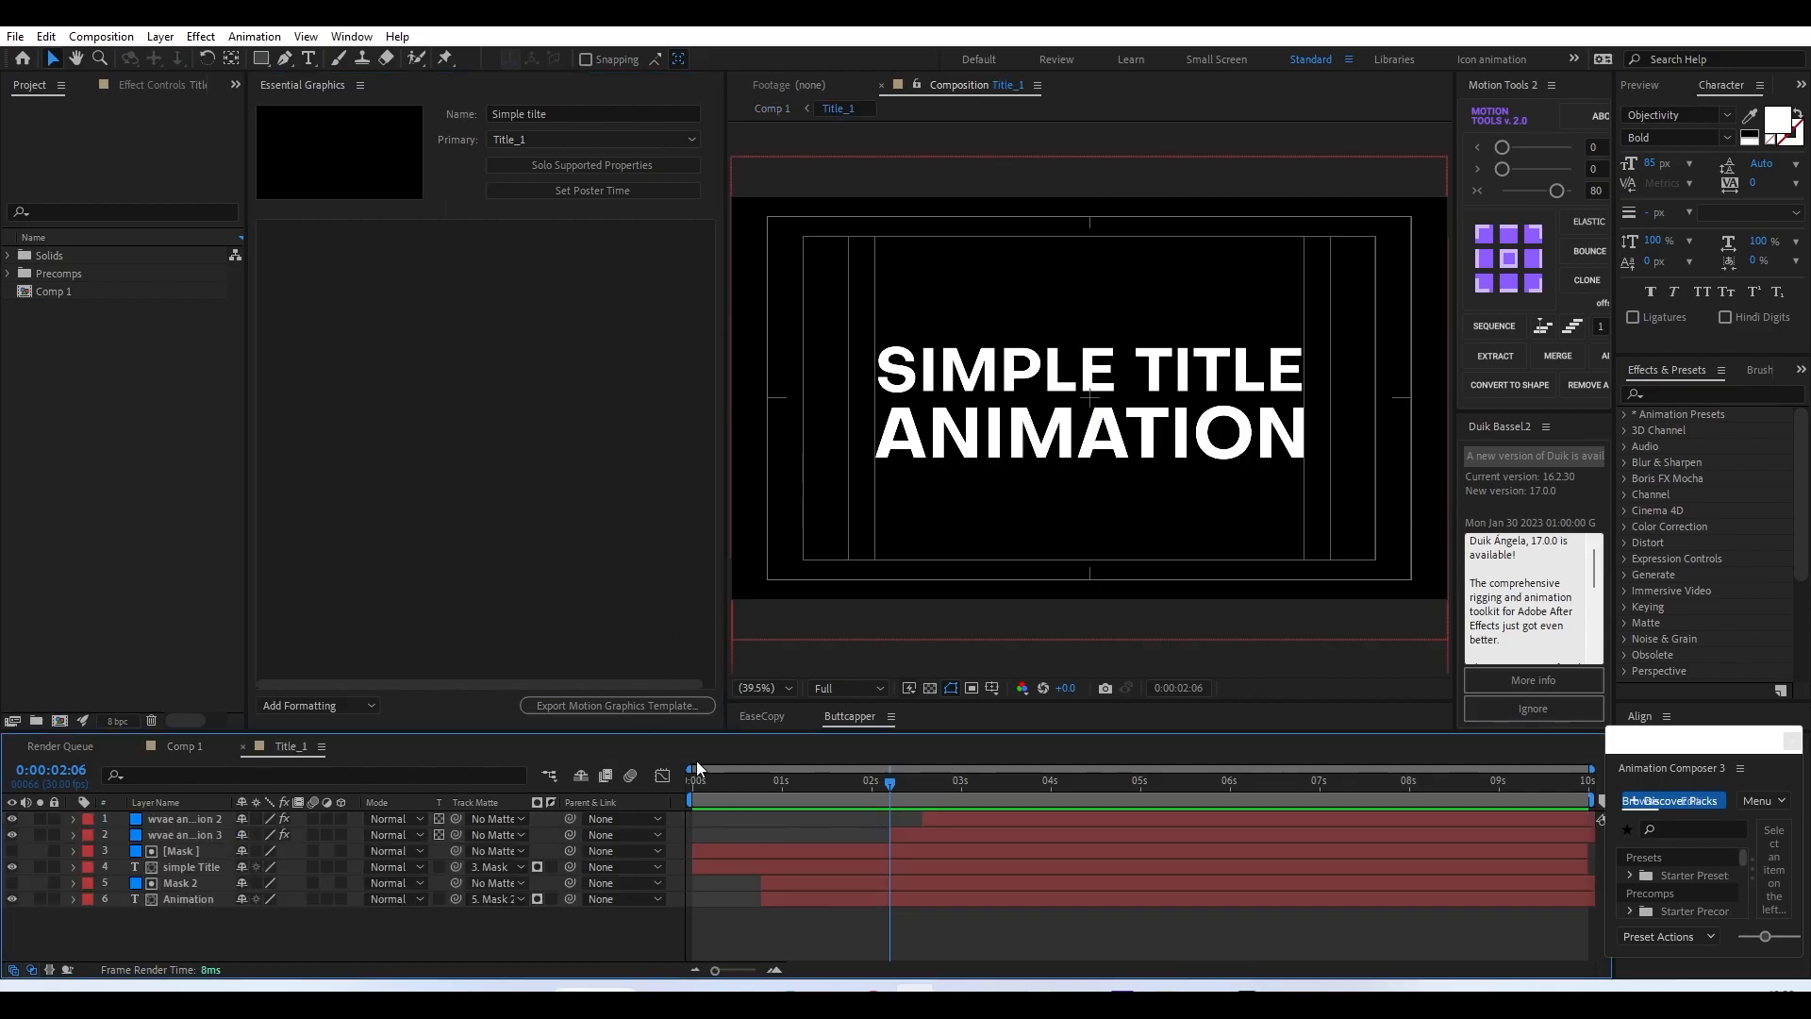
drag(889, 792, 1140, 794)
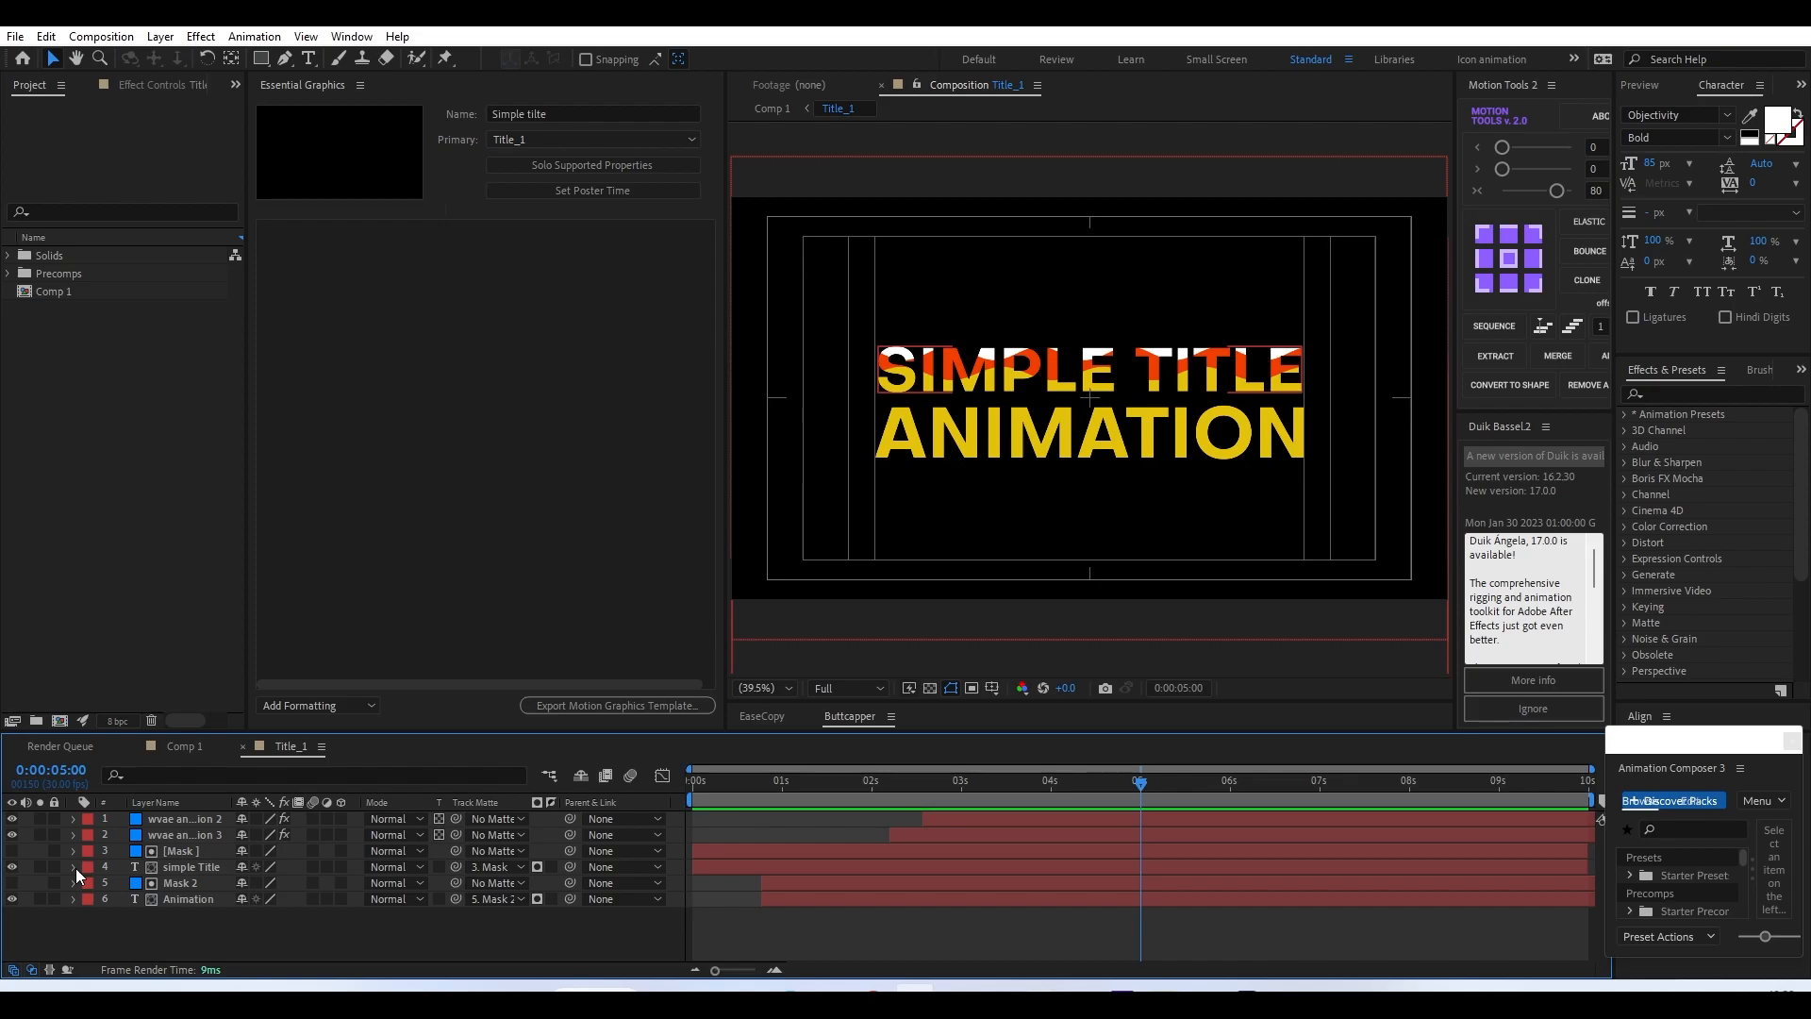
click(188, 867)
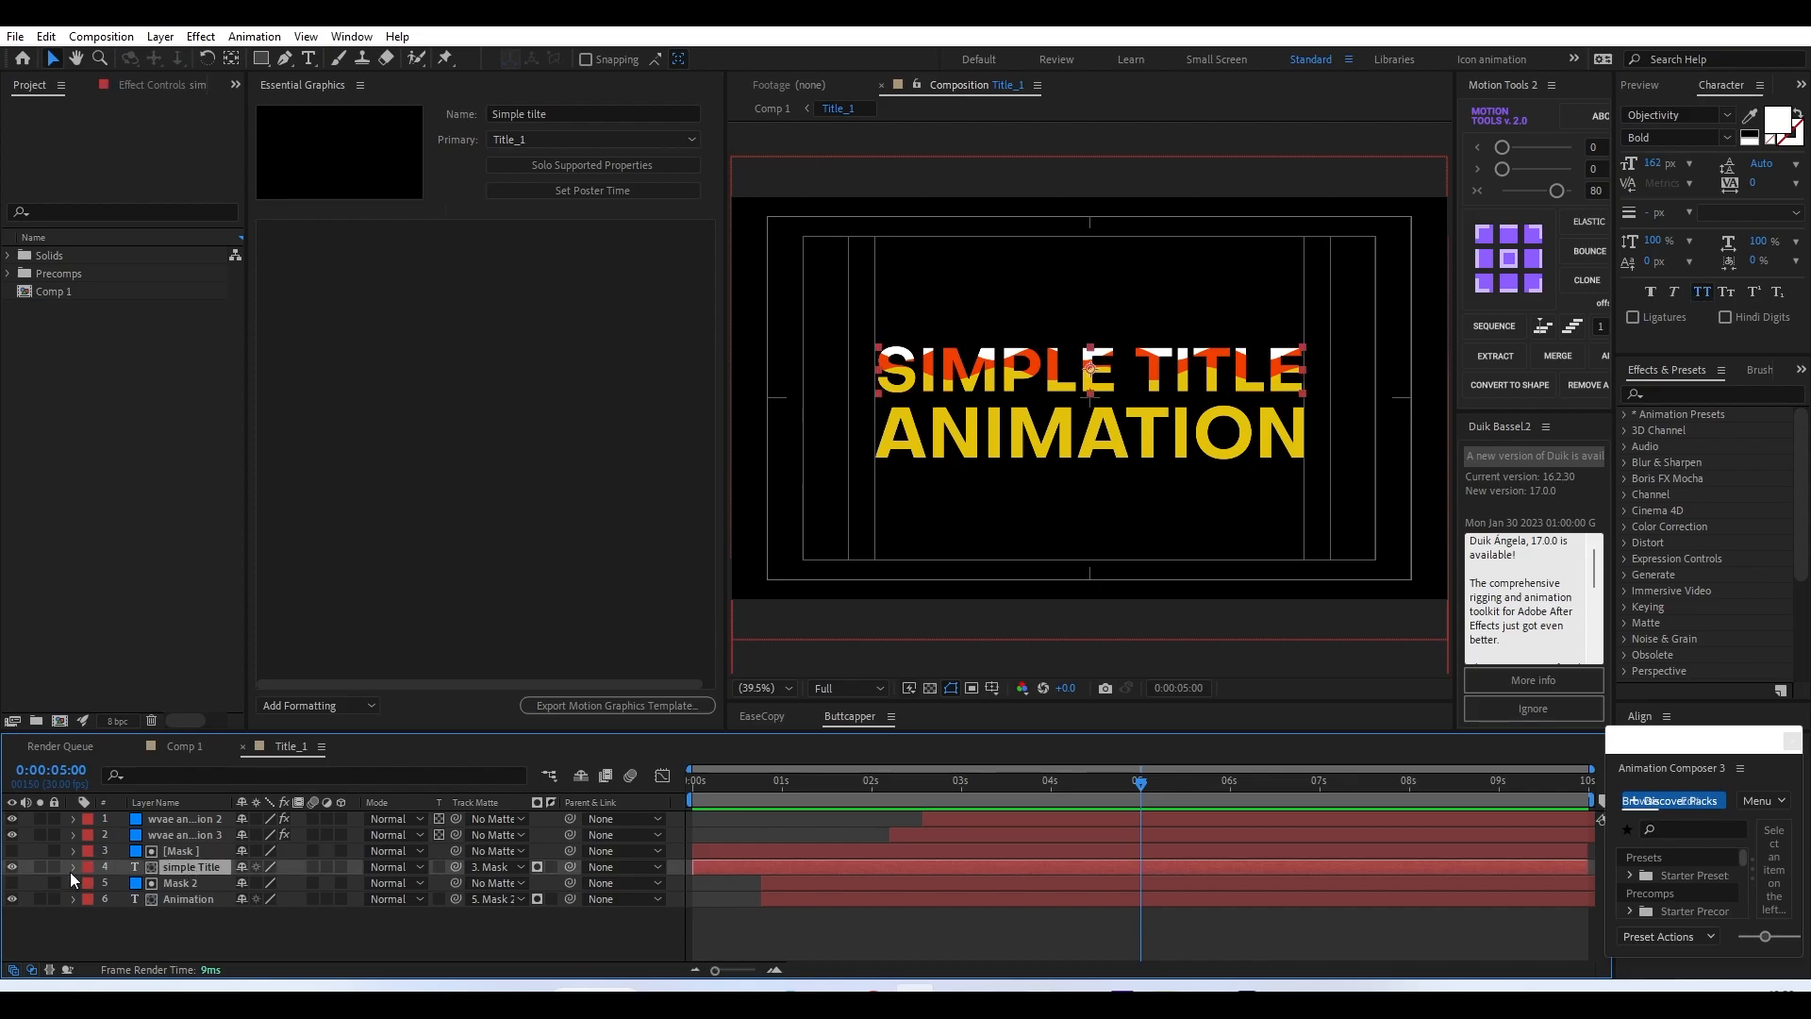
click(73, 867)
click(89, 881)
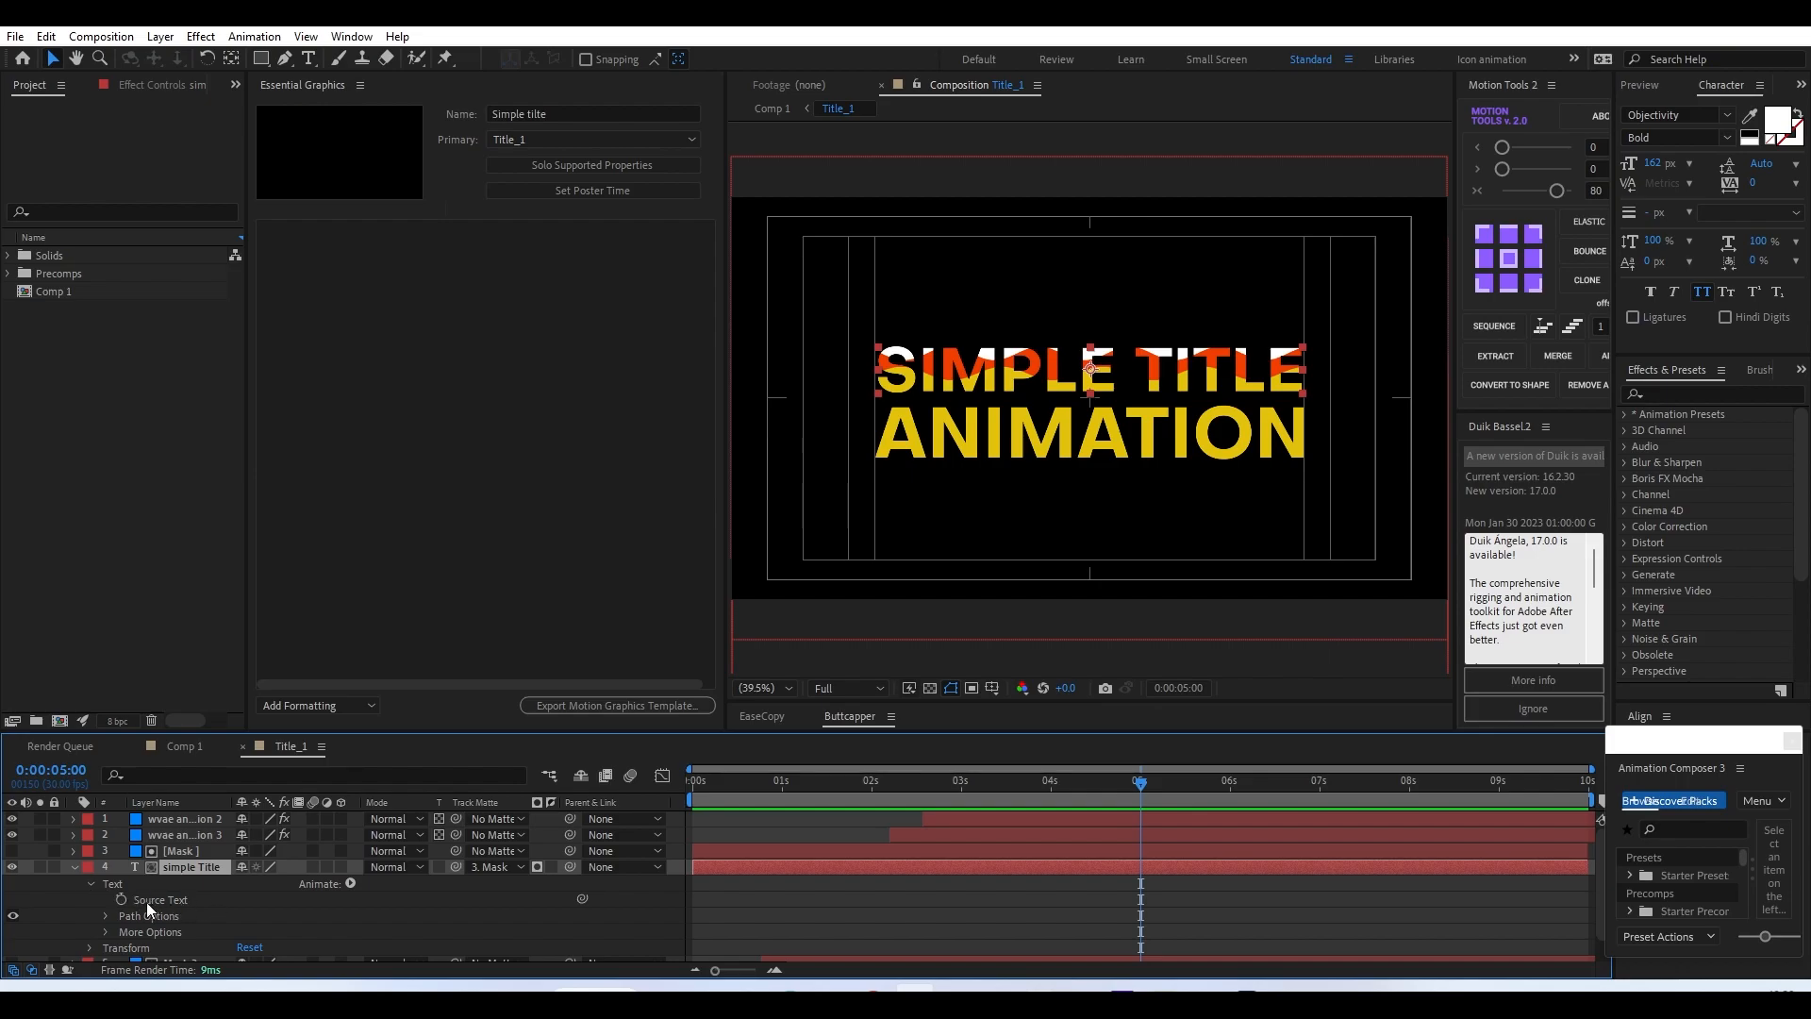
drag(162, 902, 366, 281)
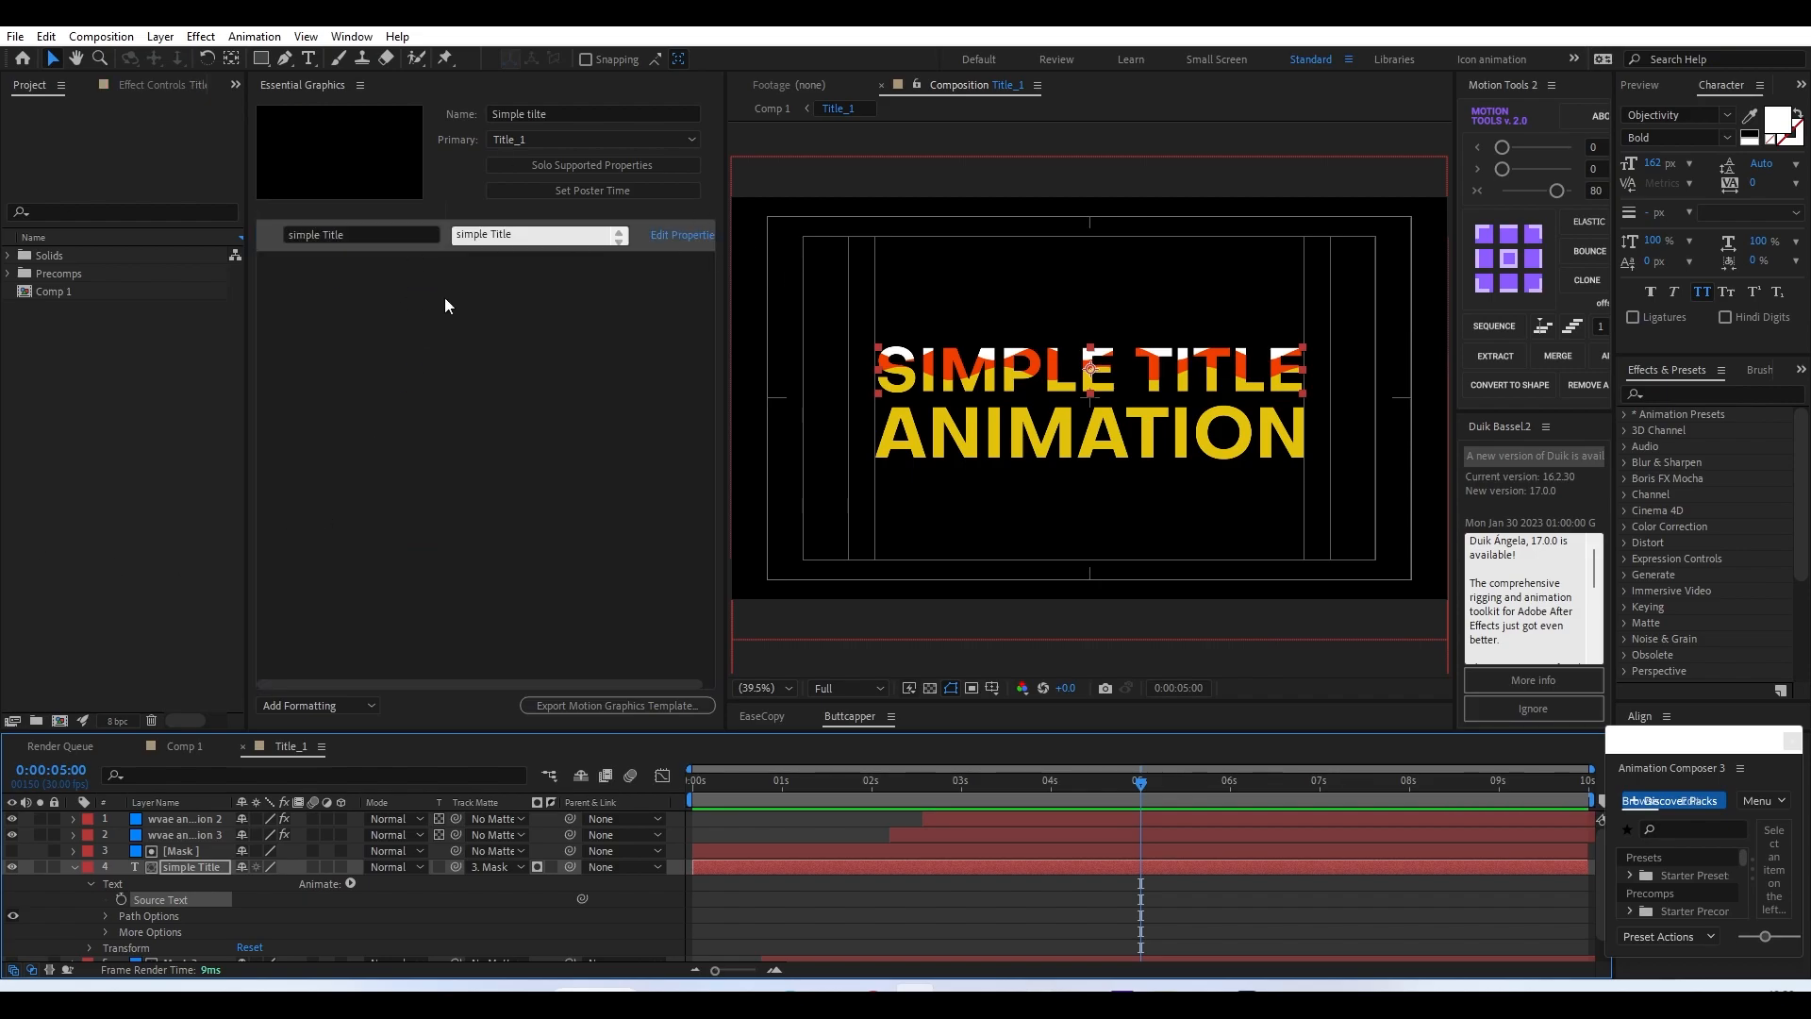
click(72, 872)
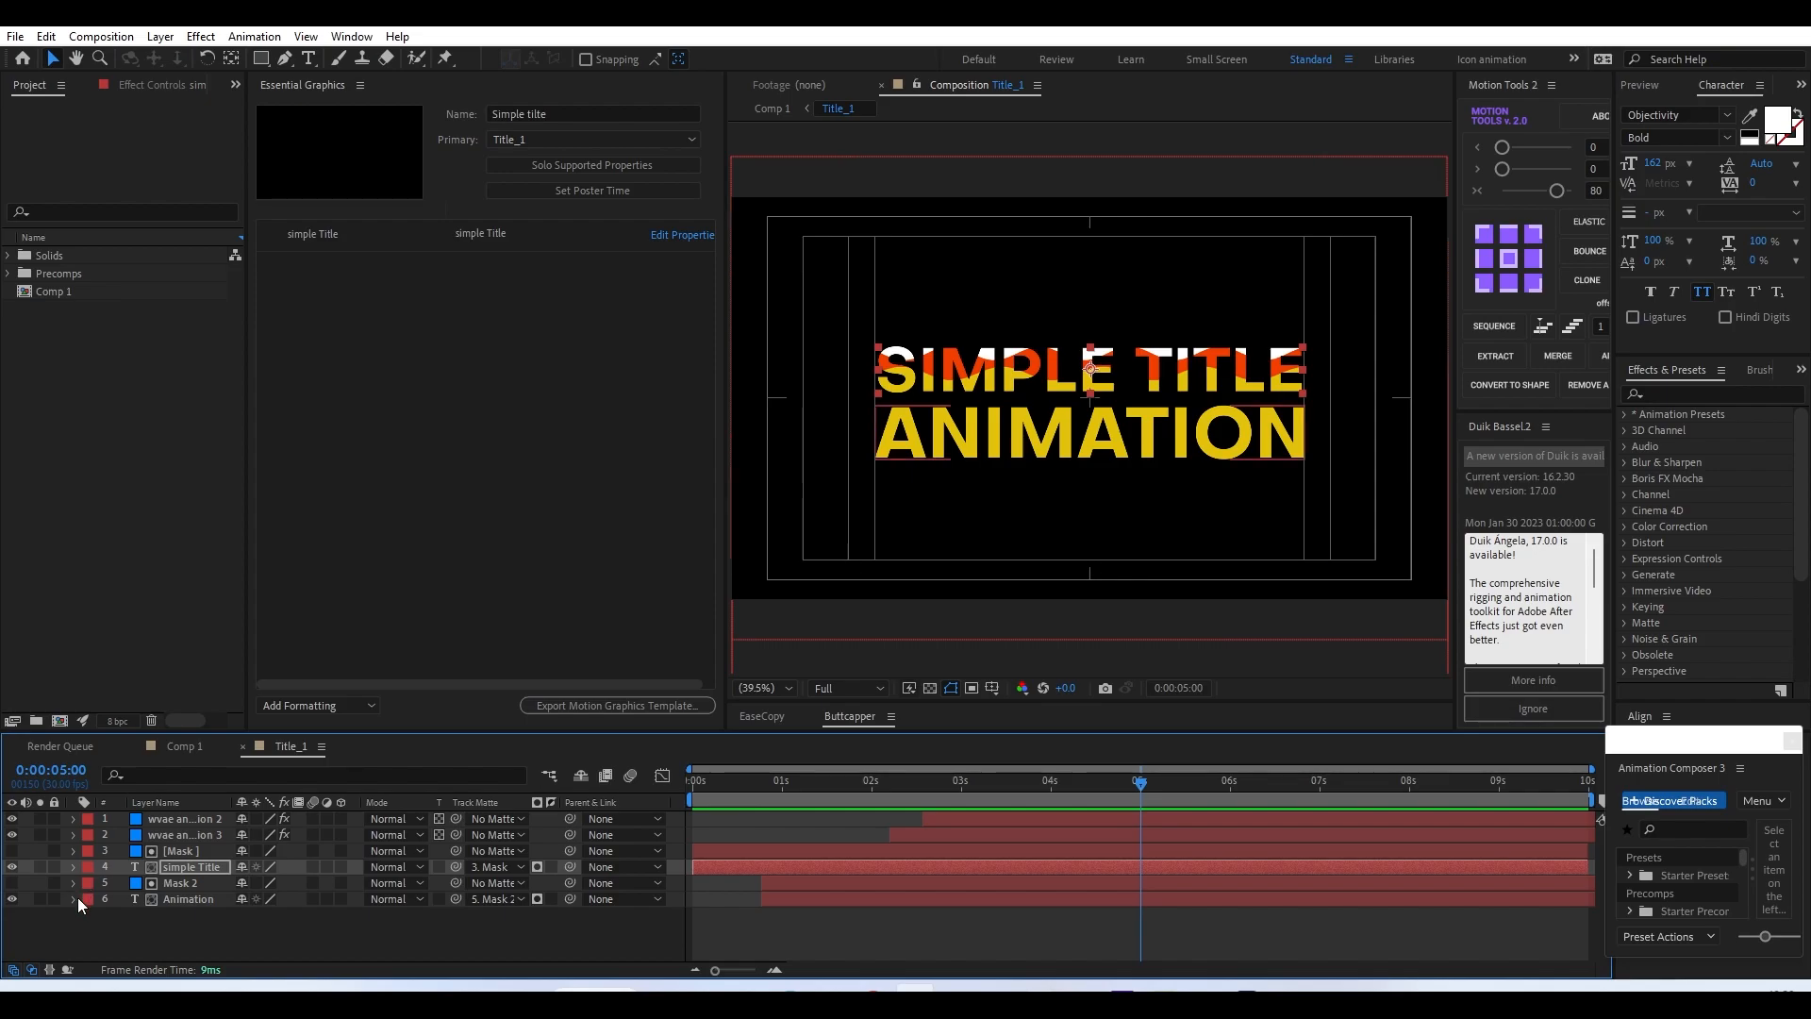
- Add the Animation layer's Source Text as an Essential Graphics control, then collapse the layer's properties
click(74, 899)
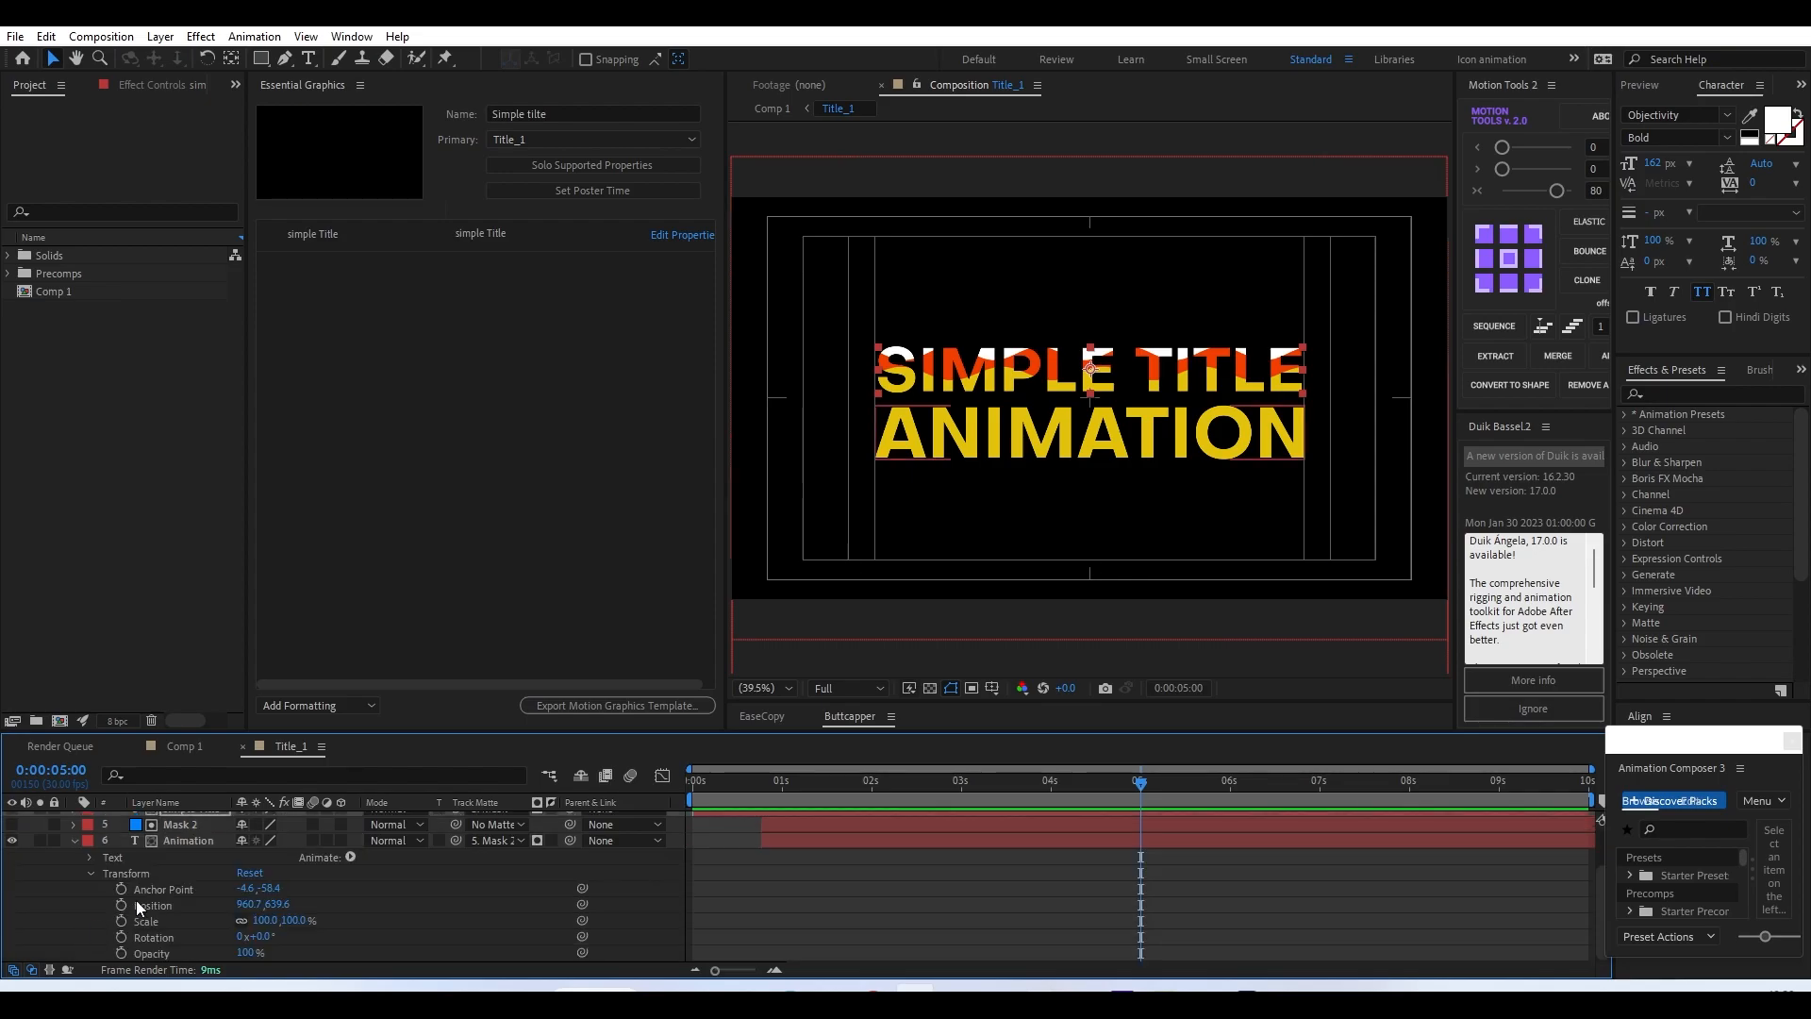
click(95, 856)
click(89, 857)
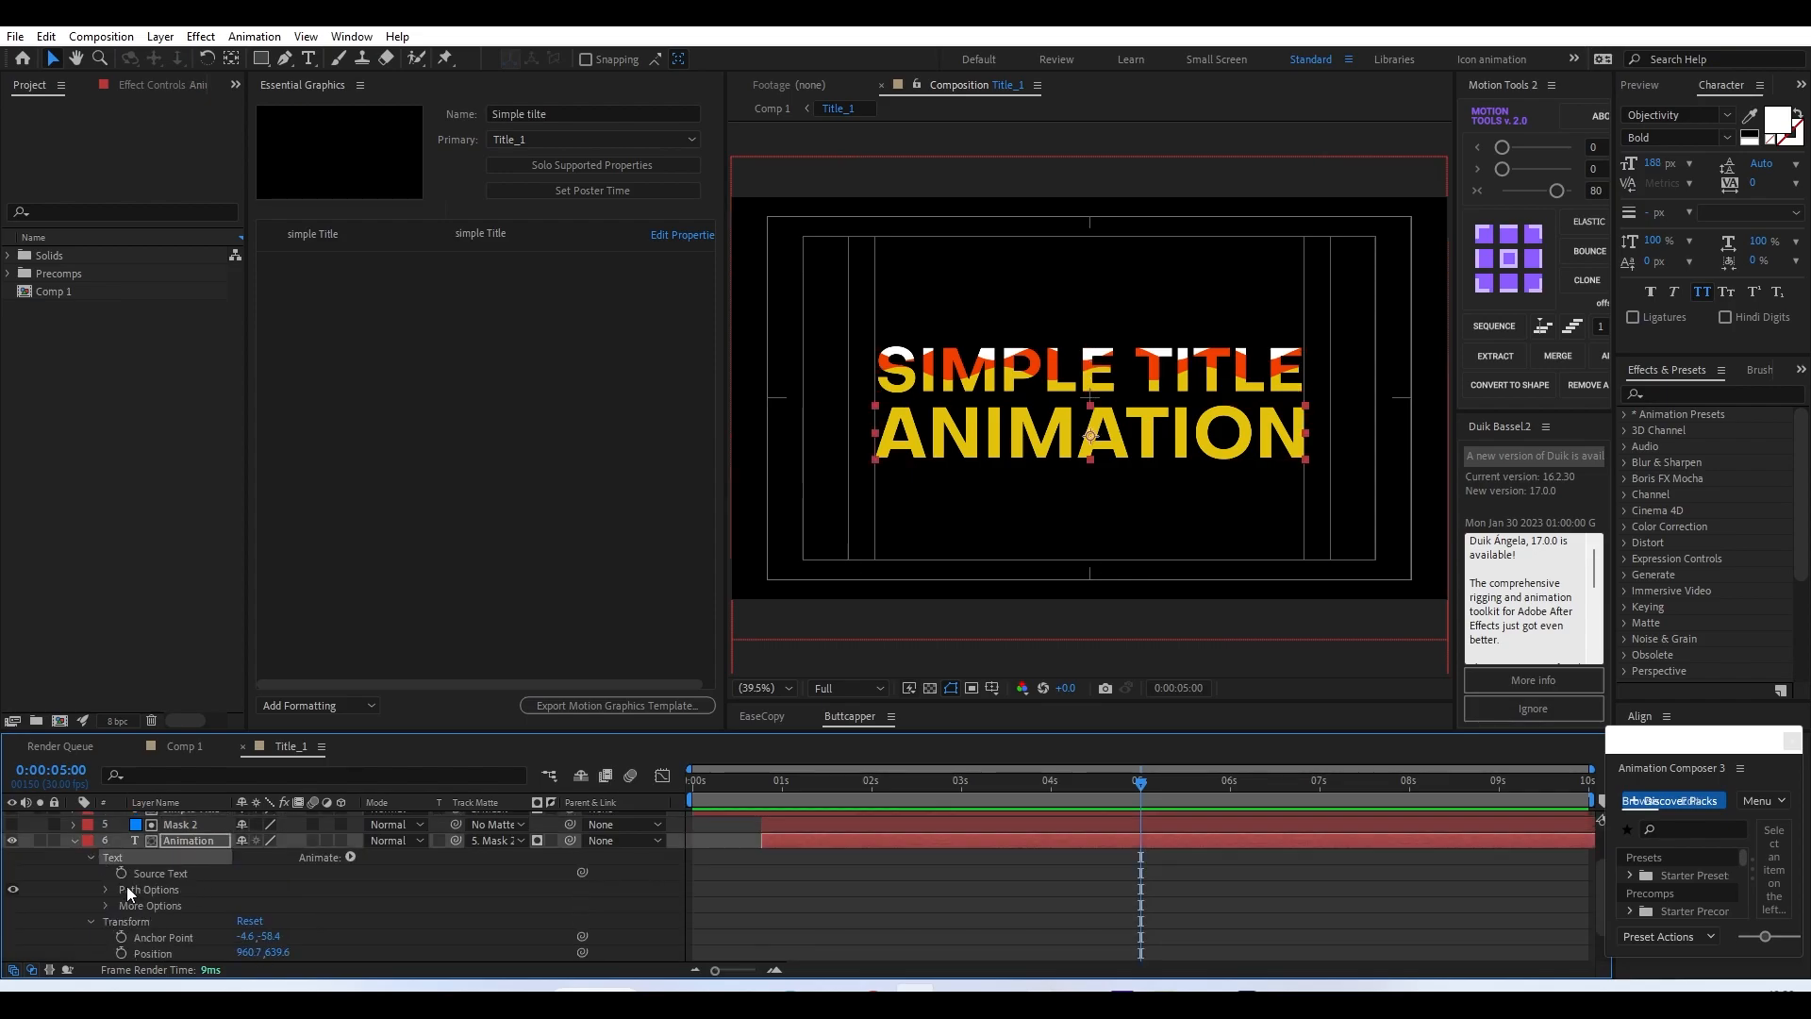
drag(156, 874, 393, 307)
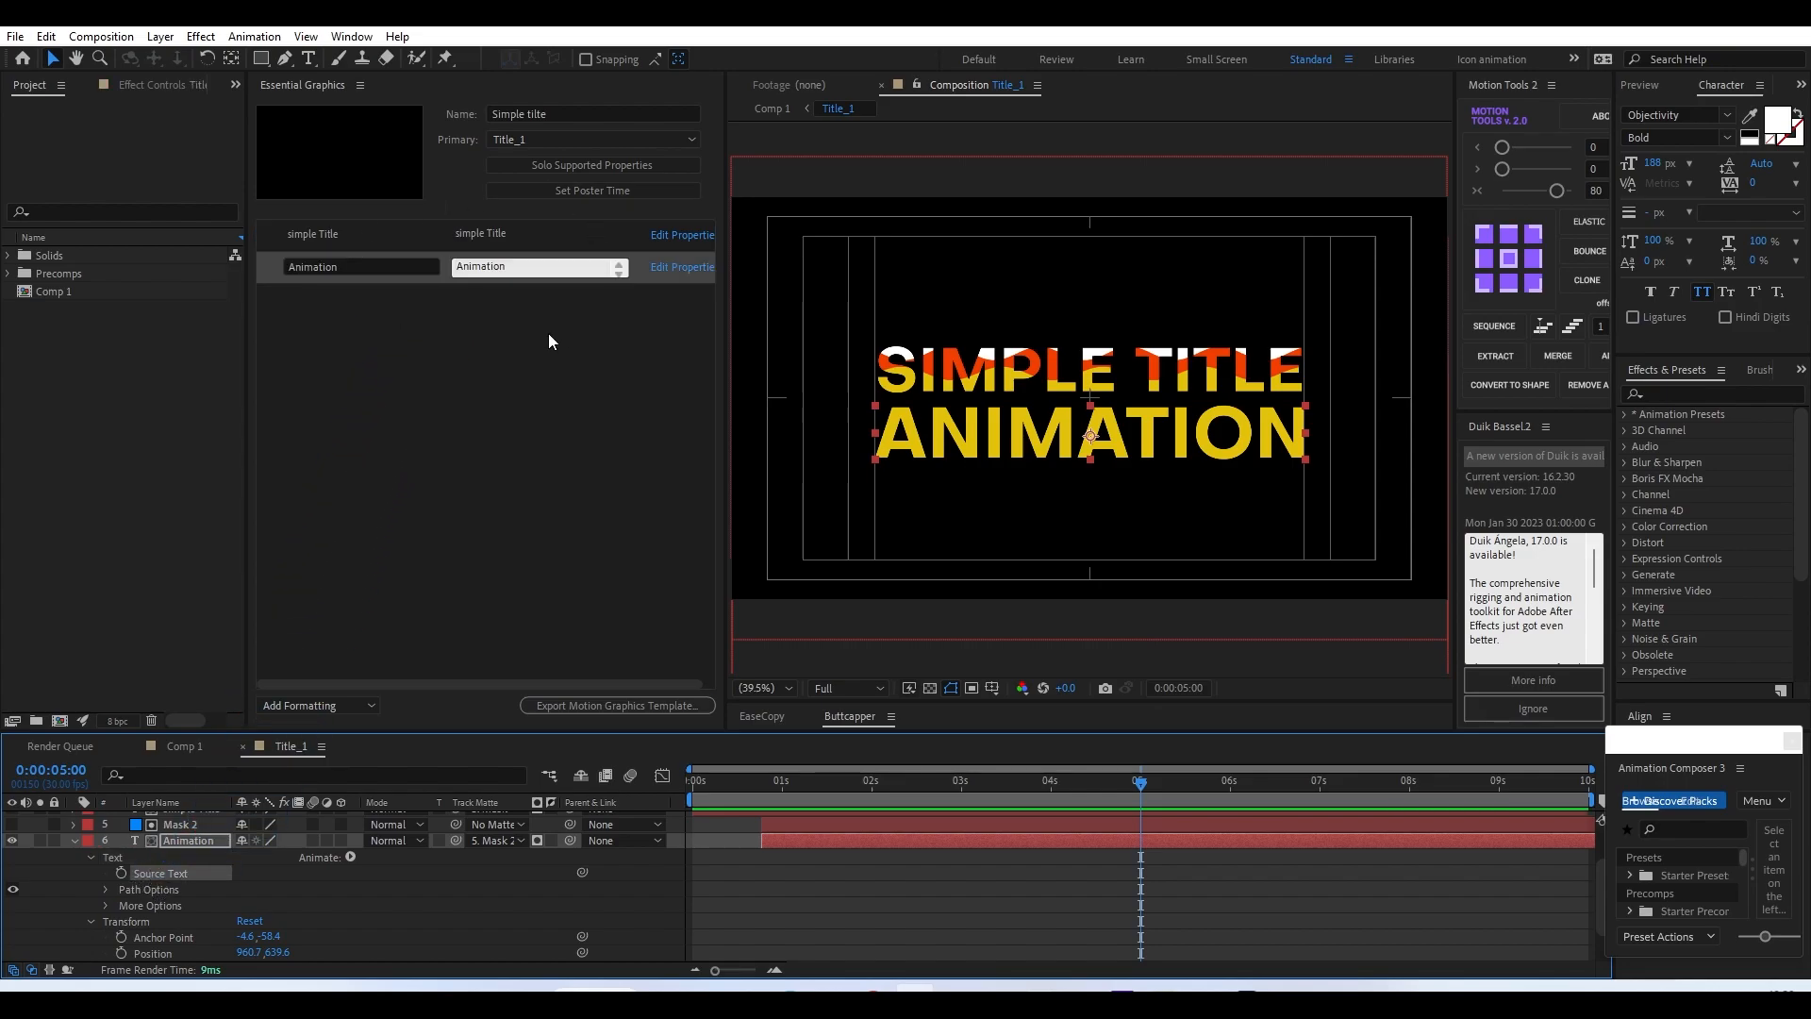
click(437, 410)
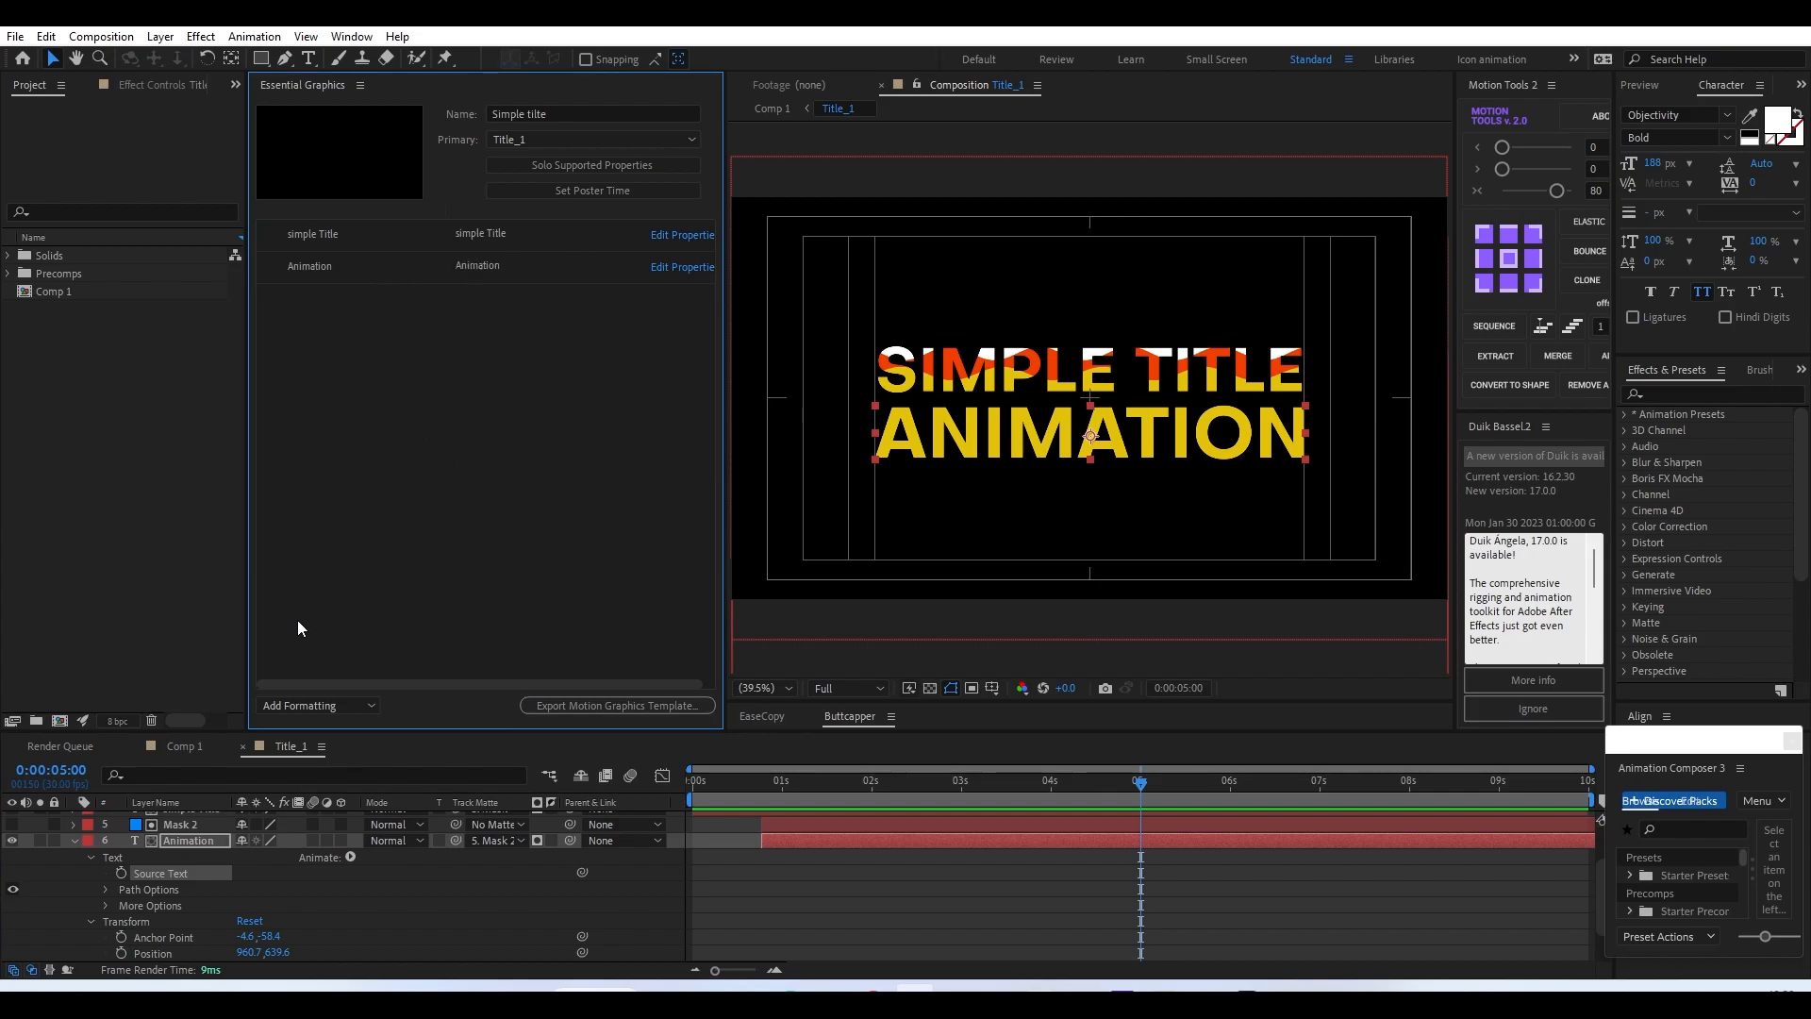
click(76, 841)
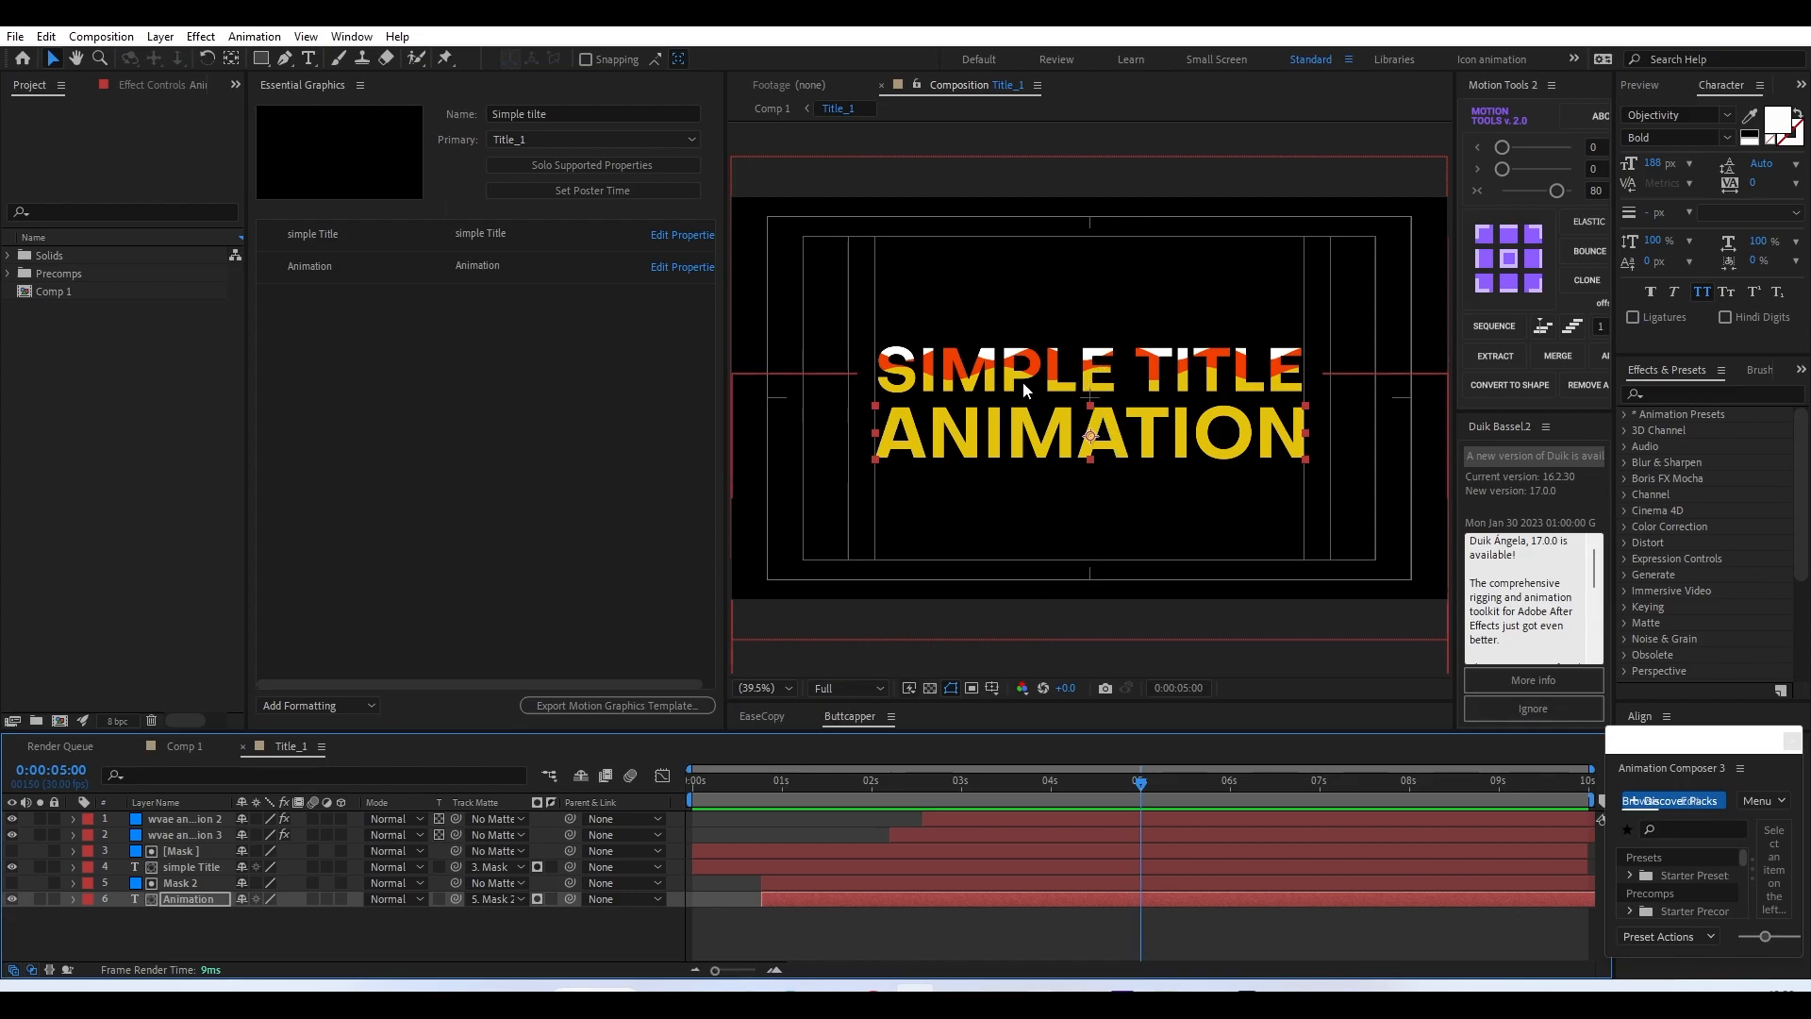
- Add the Fill effect's Color from the yellow wave layer (layer 1) to the Essential Graphics controls
click(179, 818)
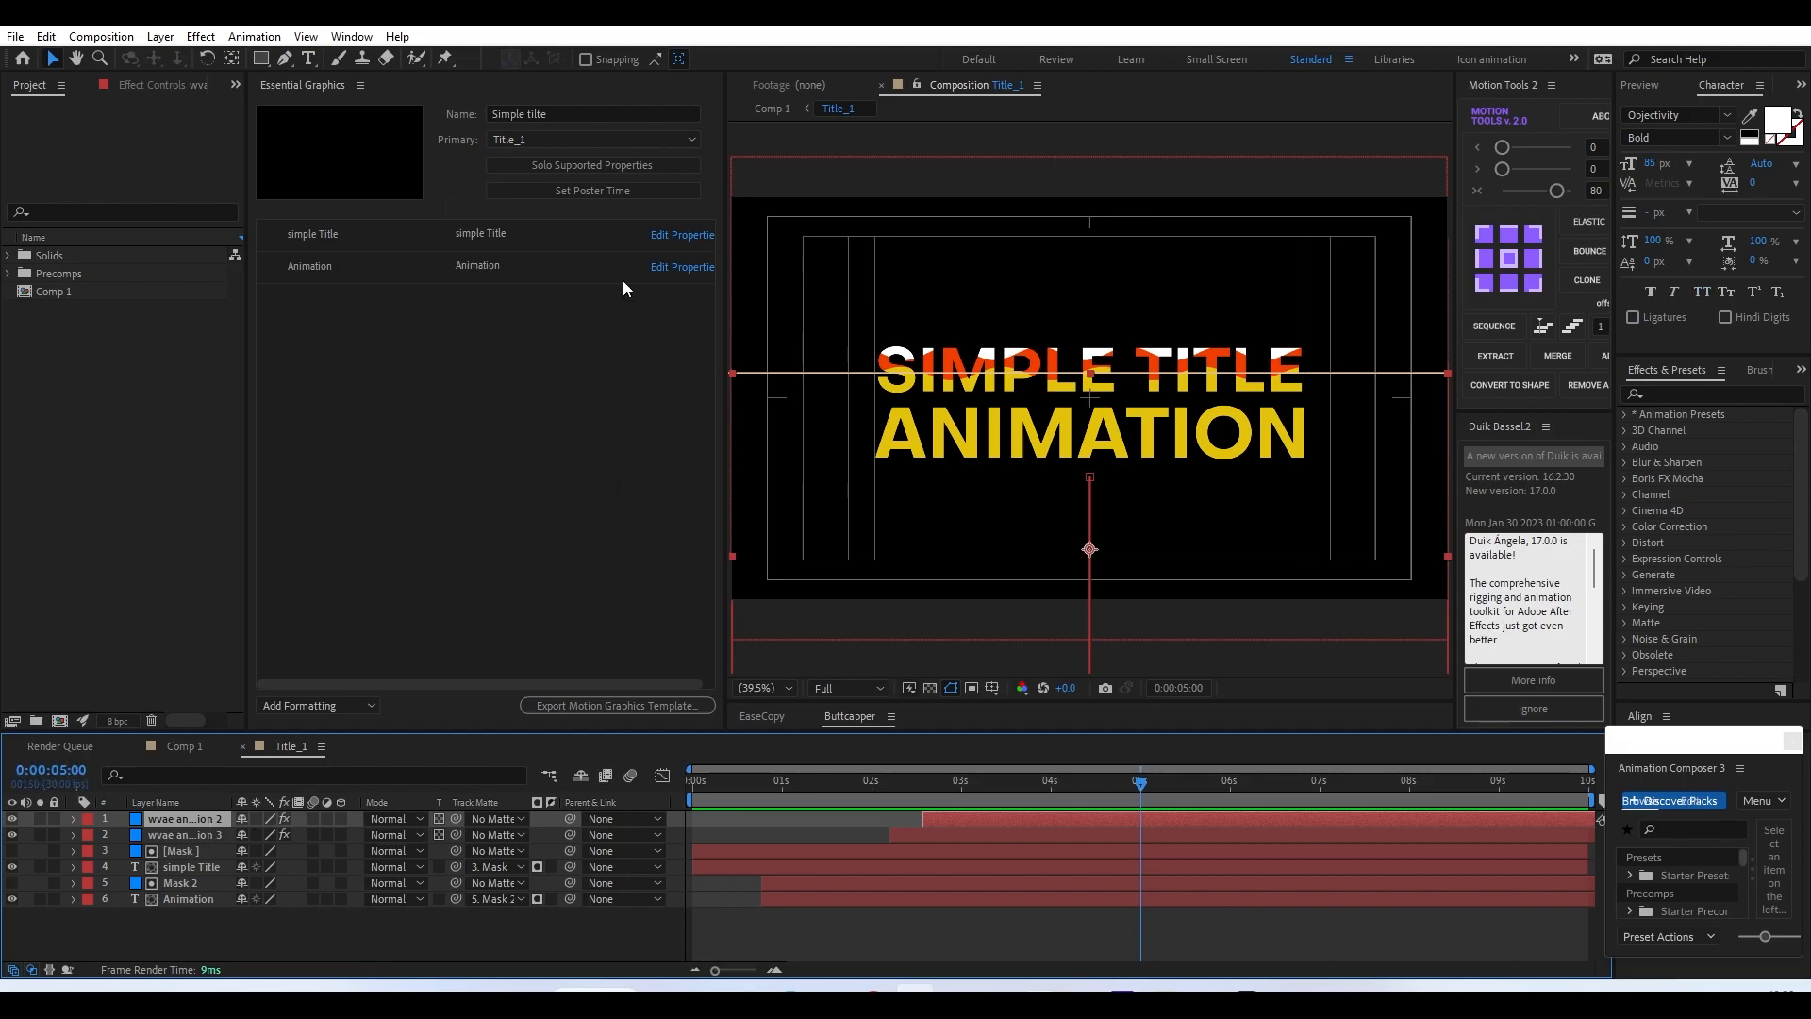
click(73, 819)
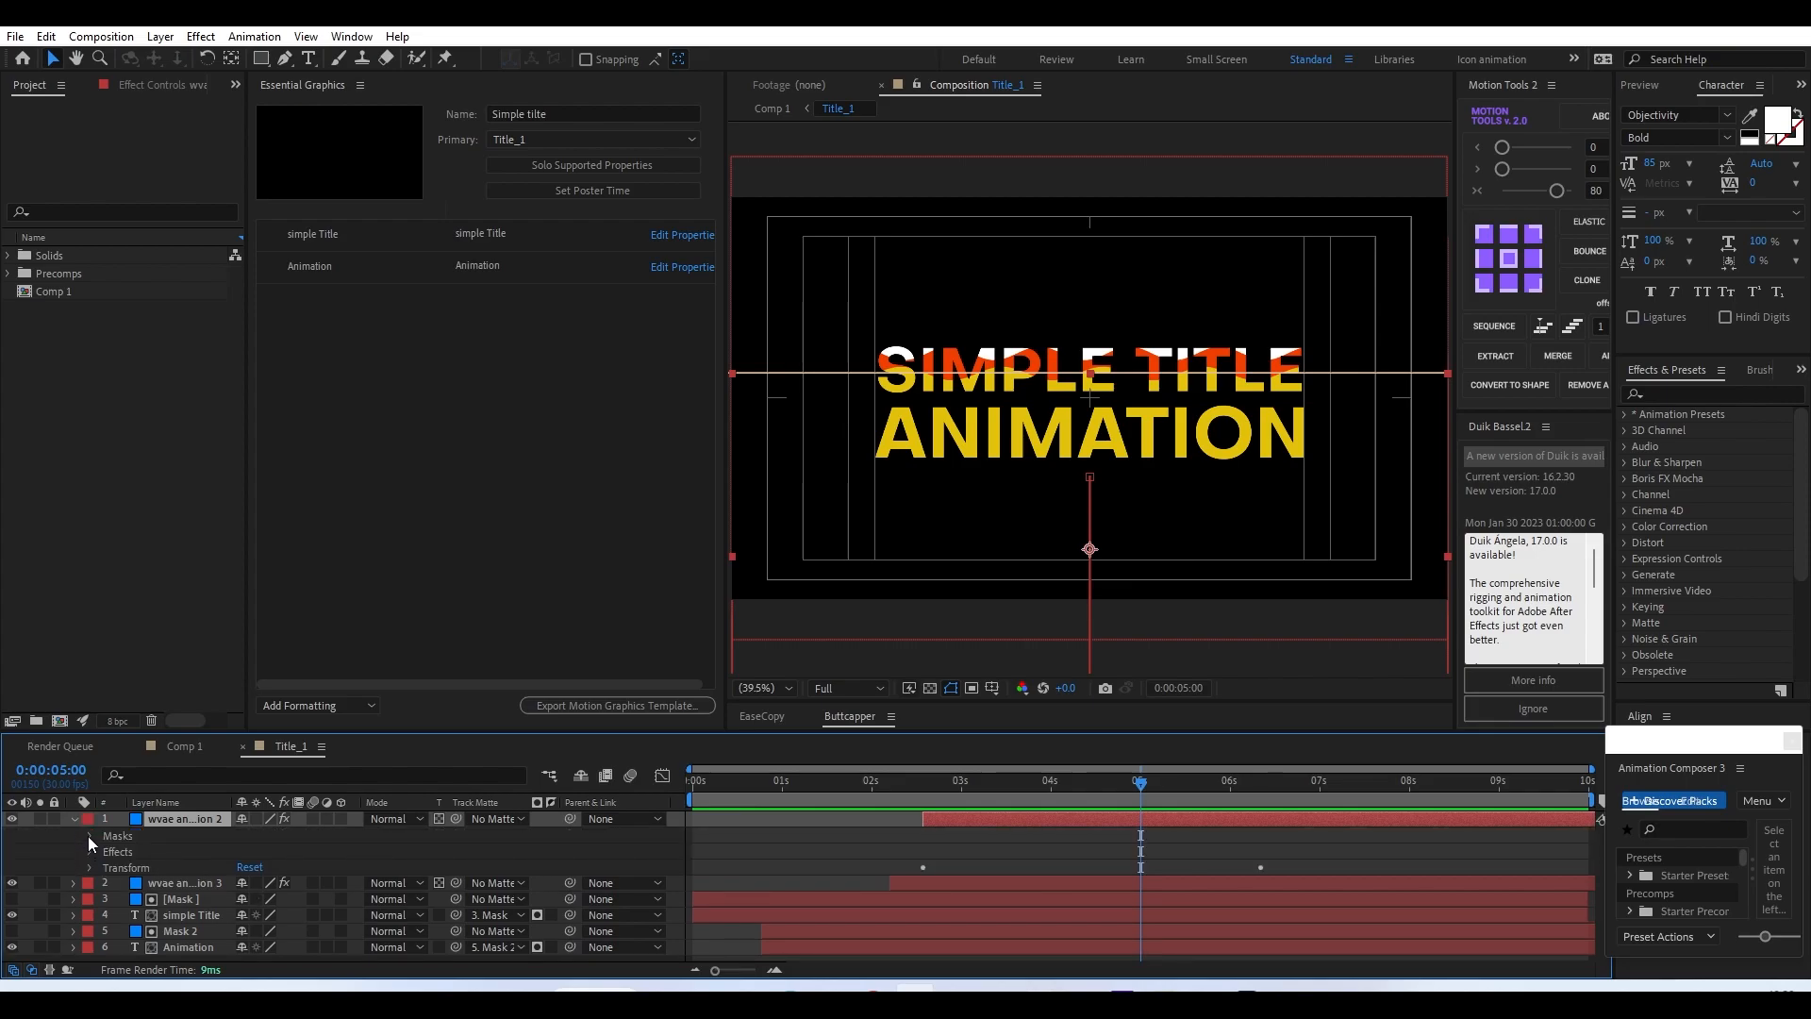
click(91, 852)
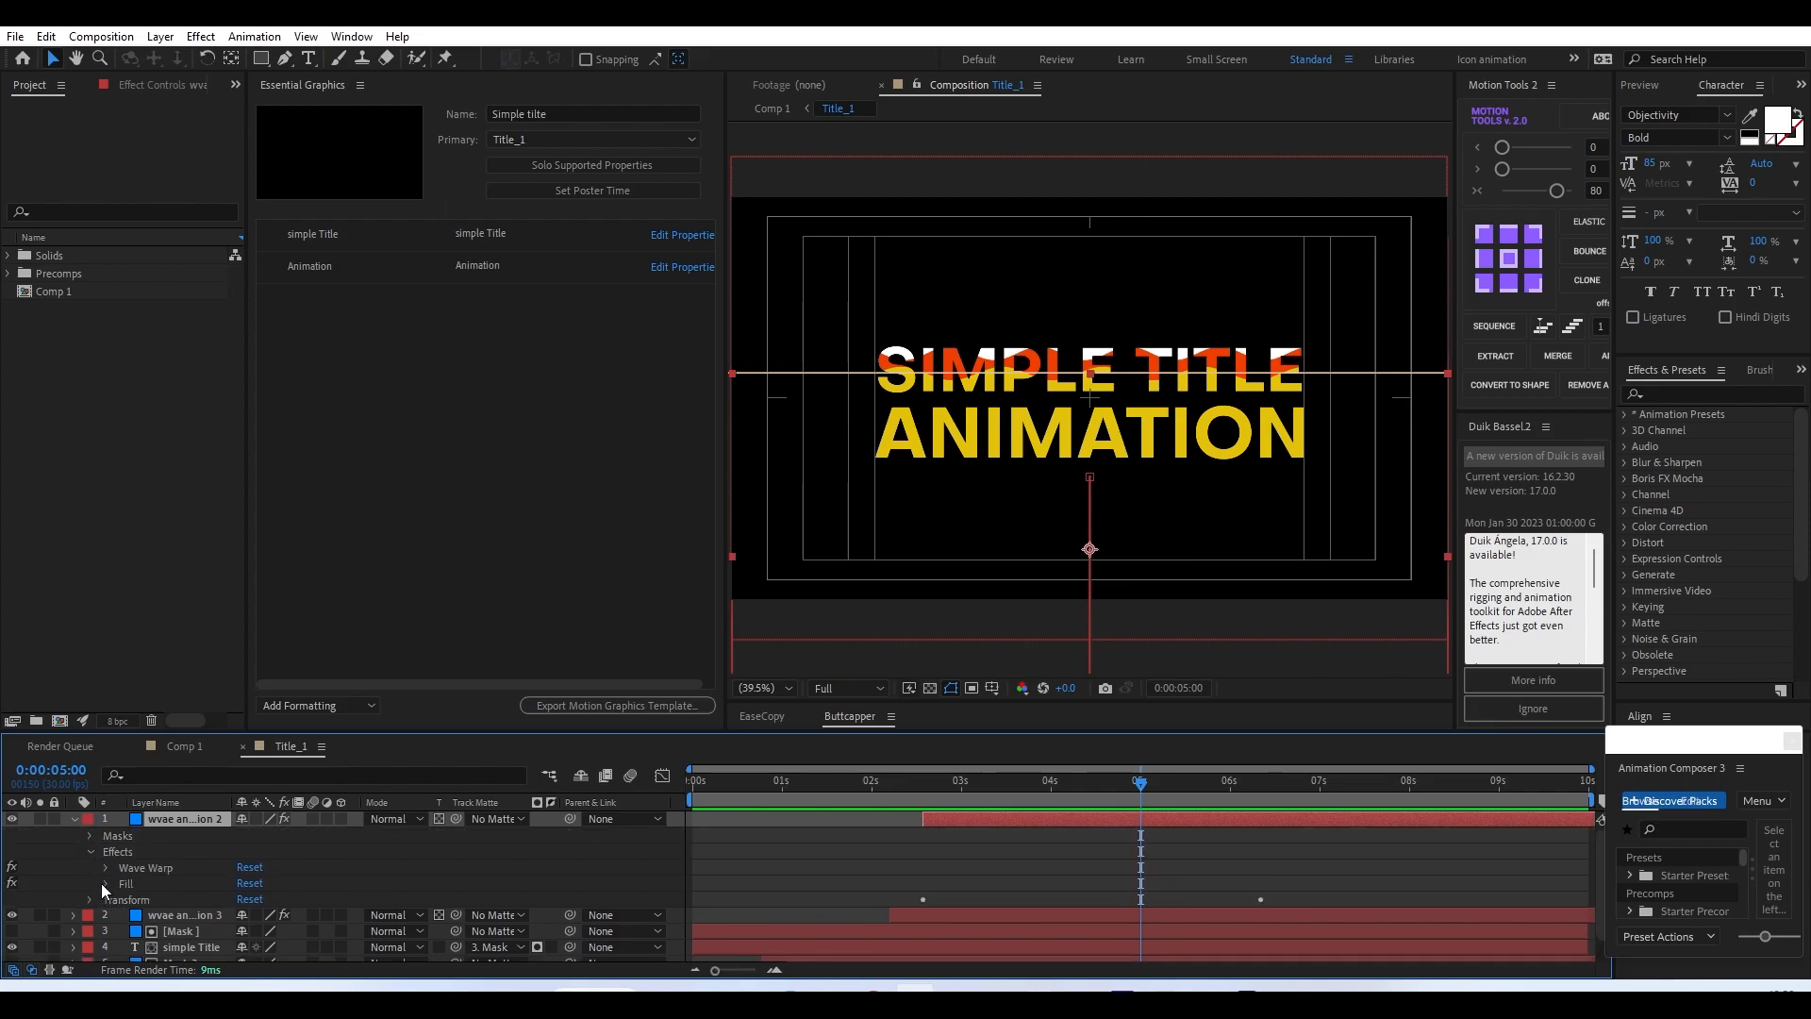
click(101, 883)
drag(151, 875, 410, 370)
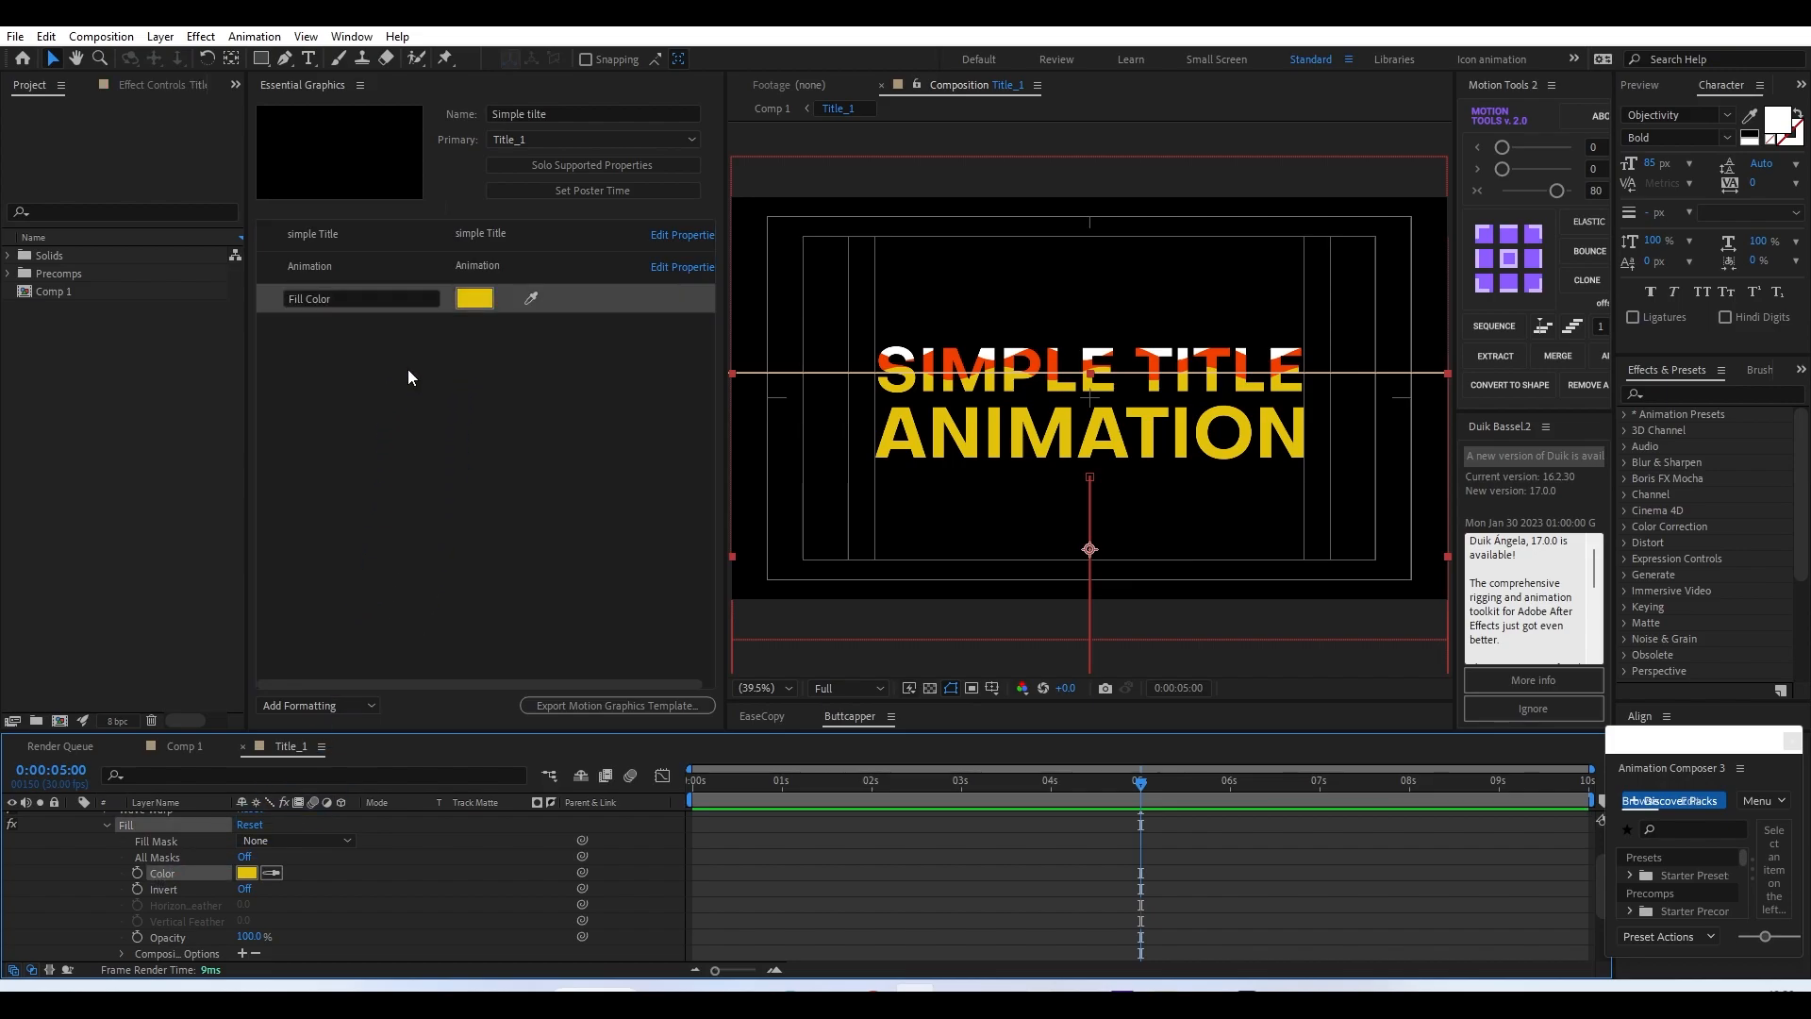
scroll(132, 852, up, 2)
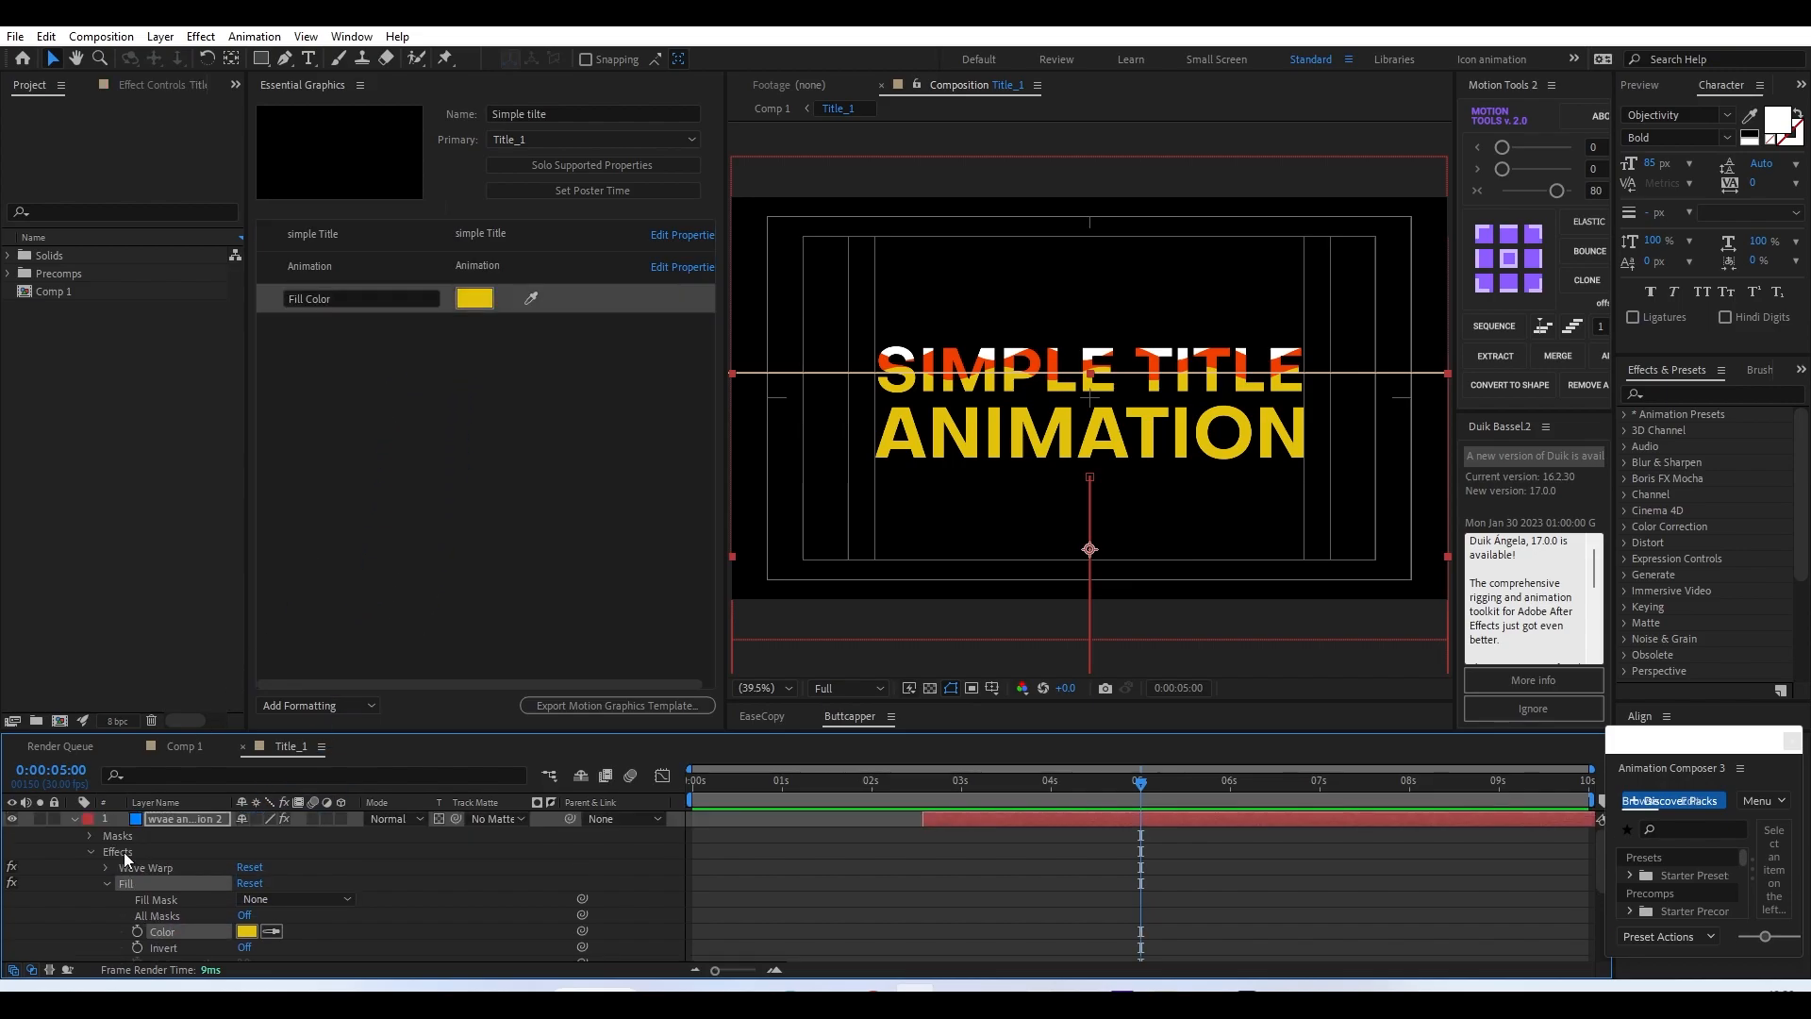
click(78, 817)
- Add the Fill effect's Color from the orange-red wave layer (layer 2) to the Essential Graphics controls
click(76, 836)
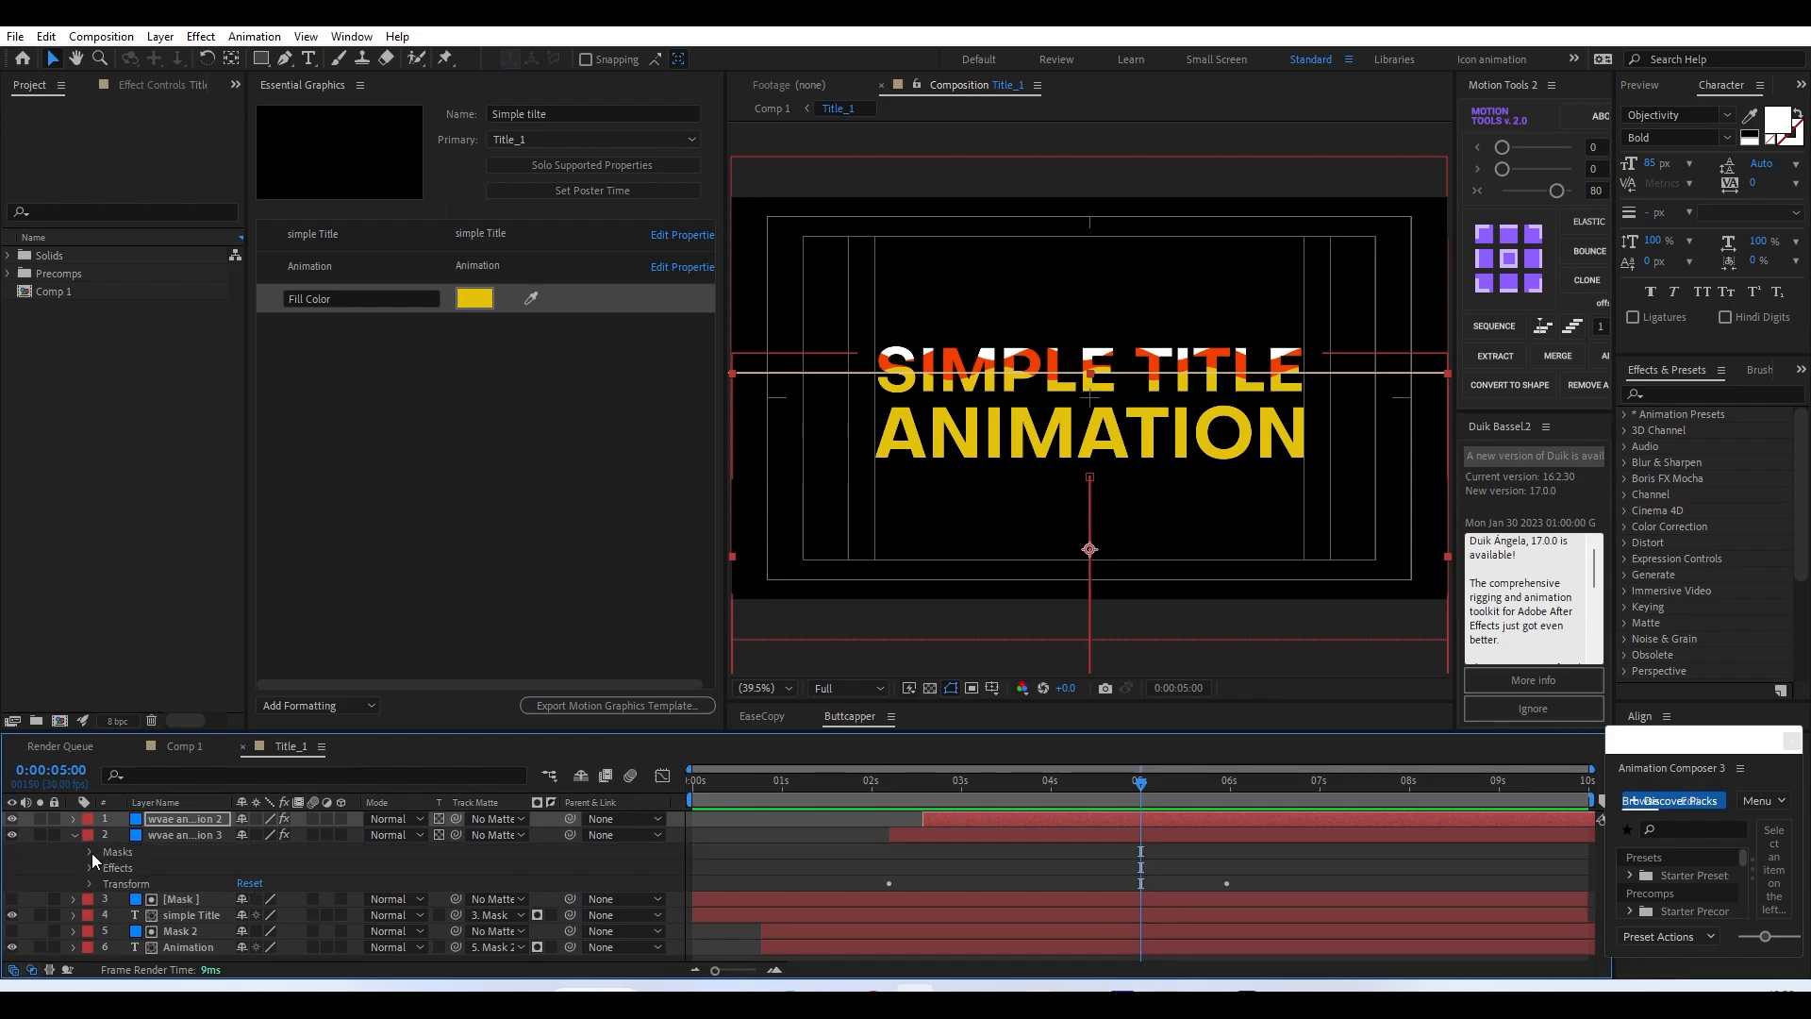
click(87, 868)
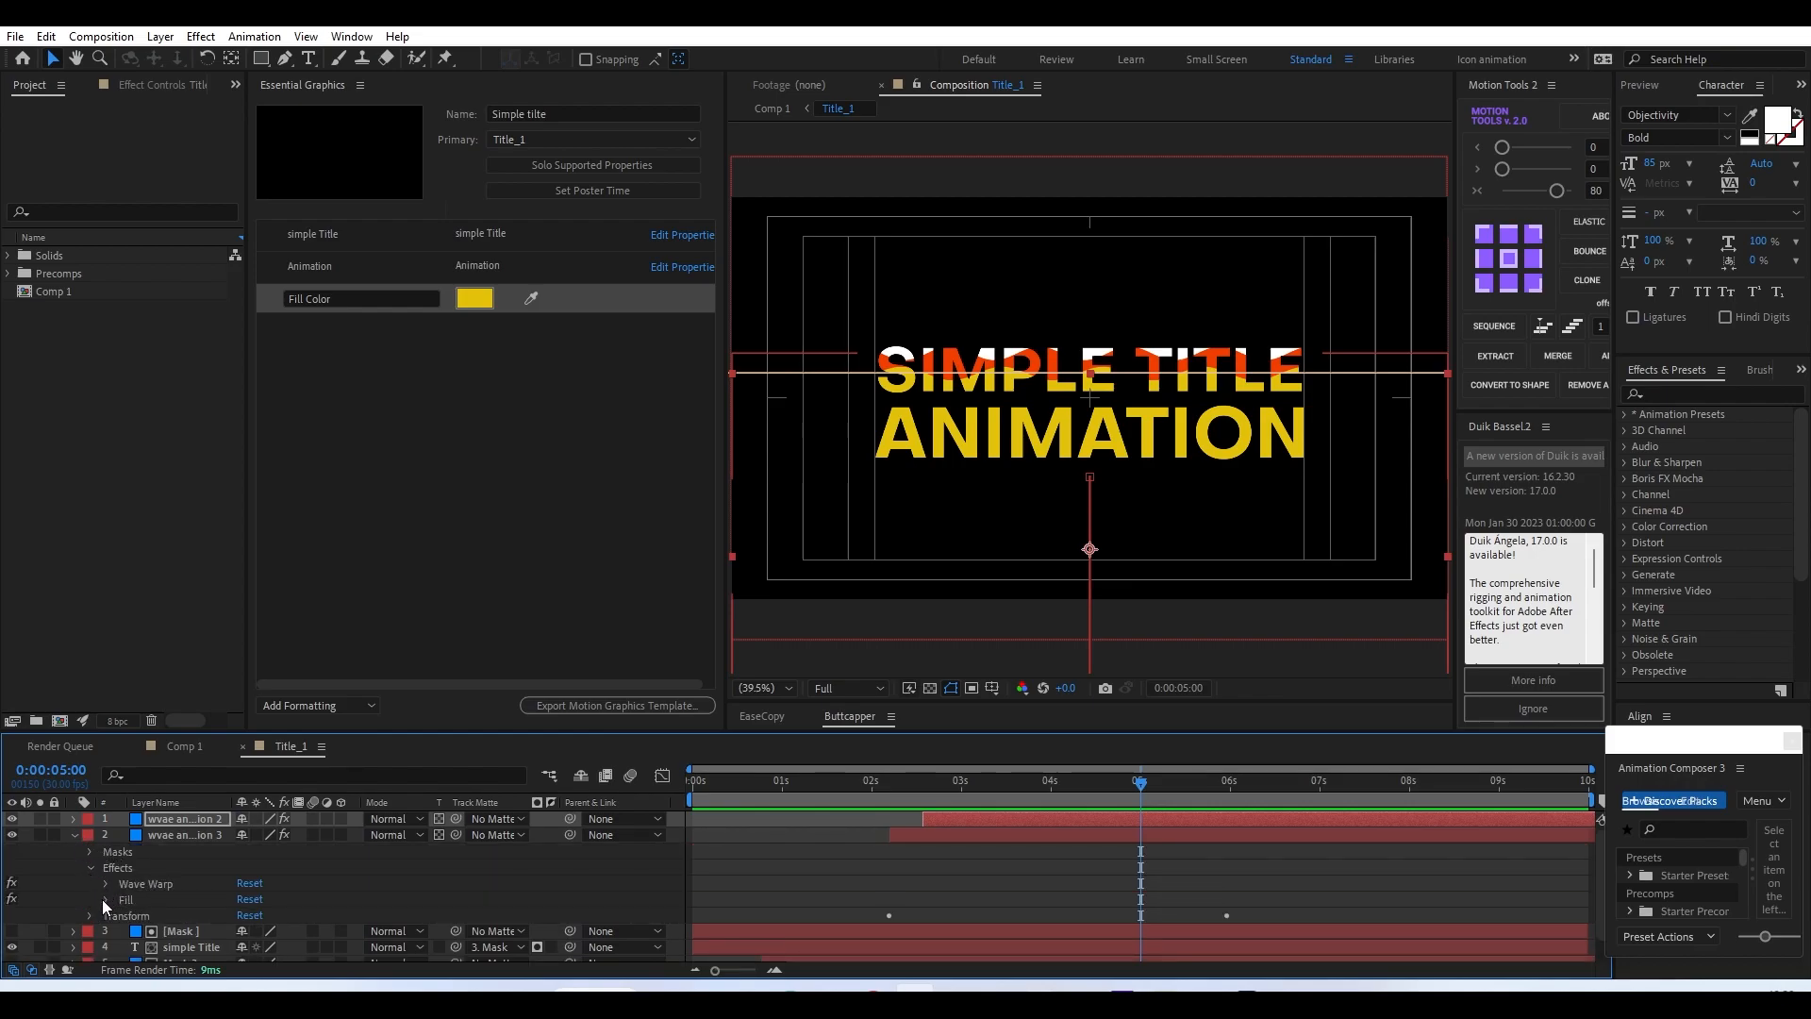
click(105, 899)
drag(158, 874, 426, 459)
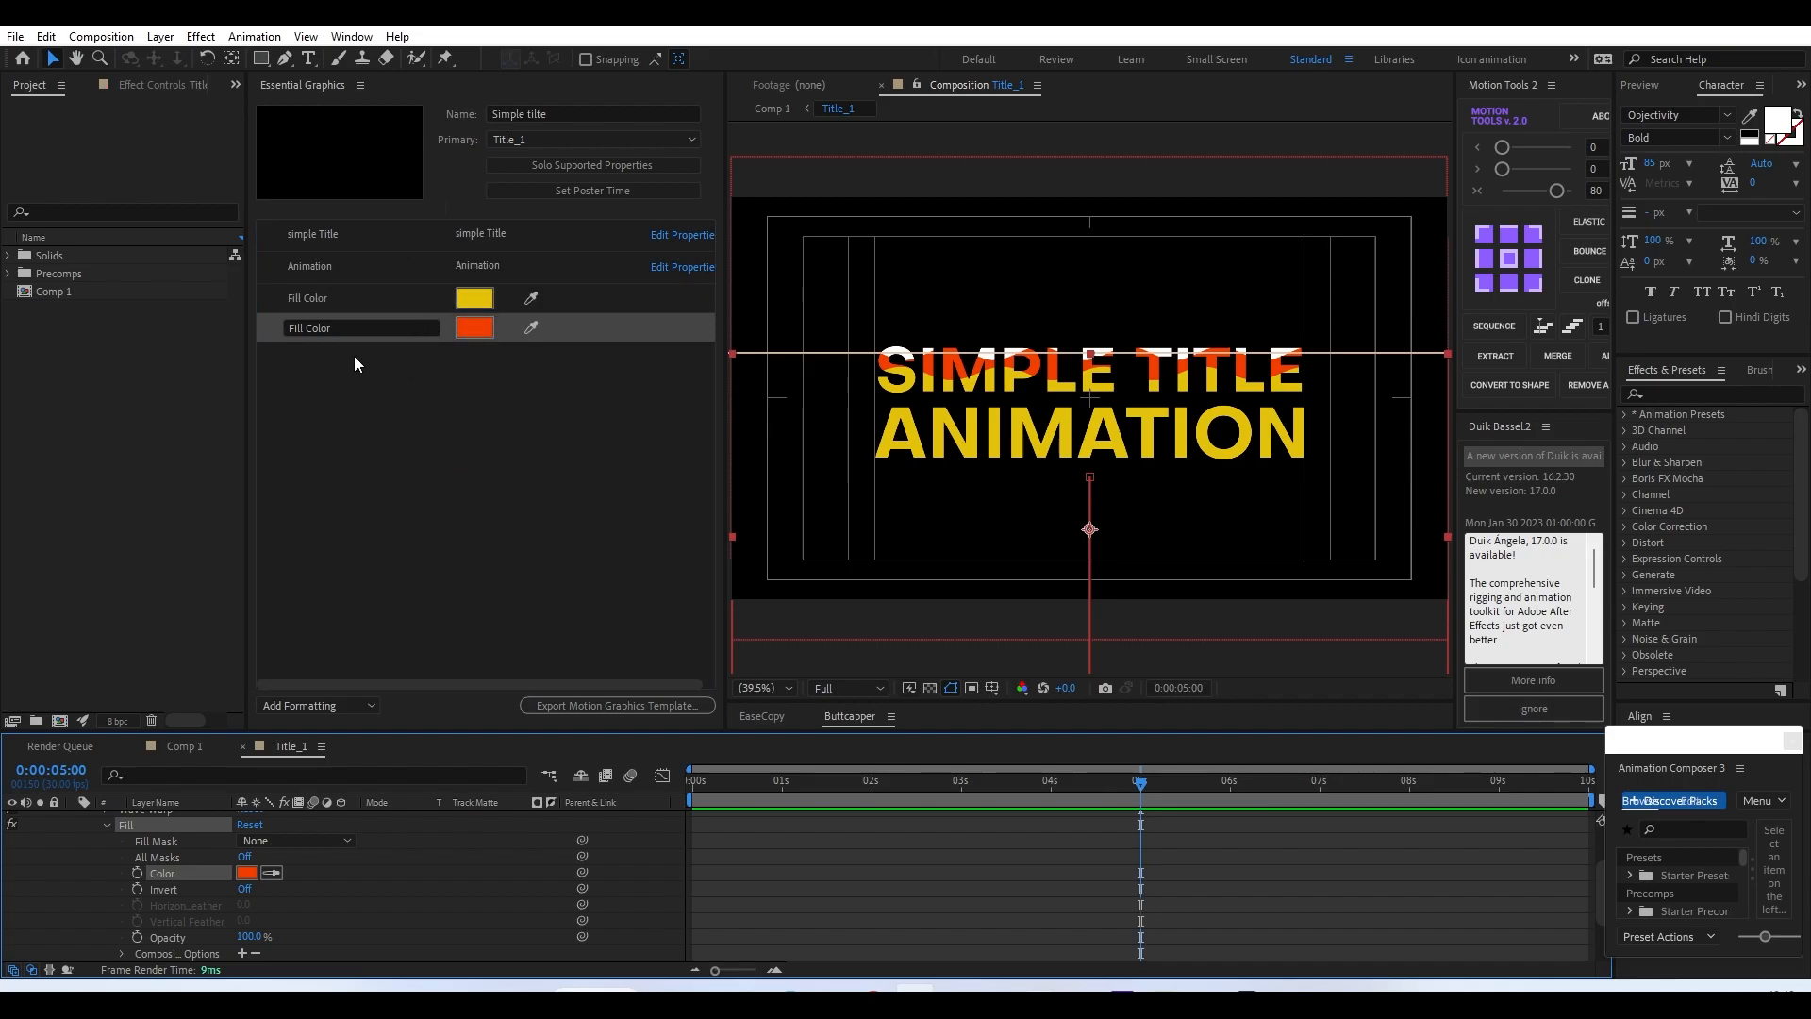
scroll(189, 894, up, 3)
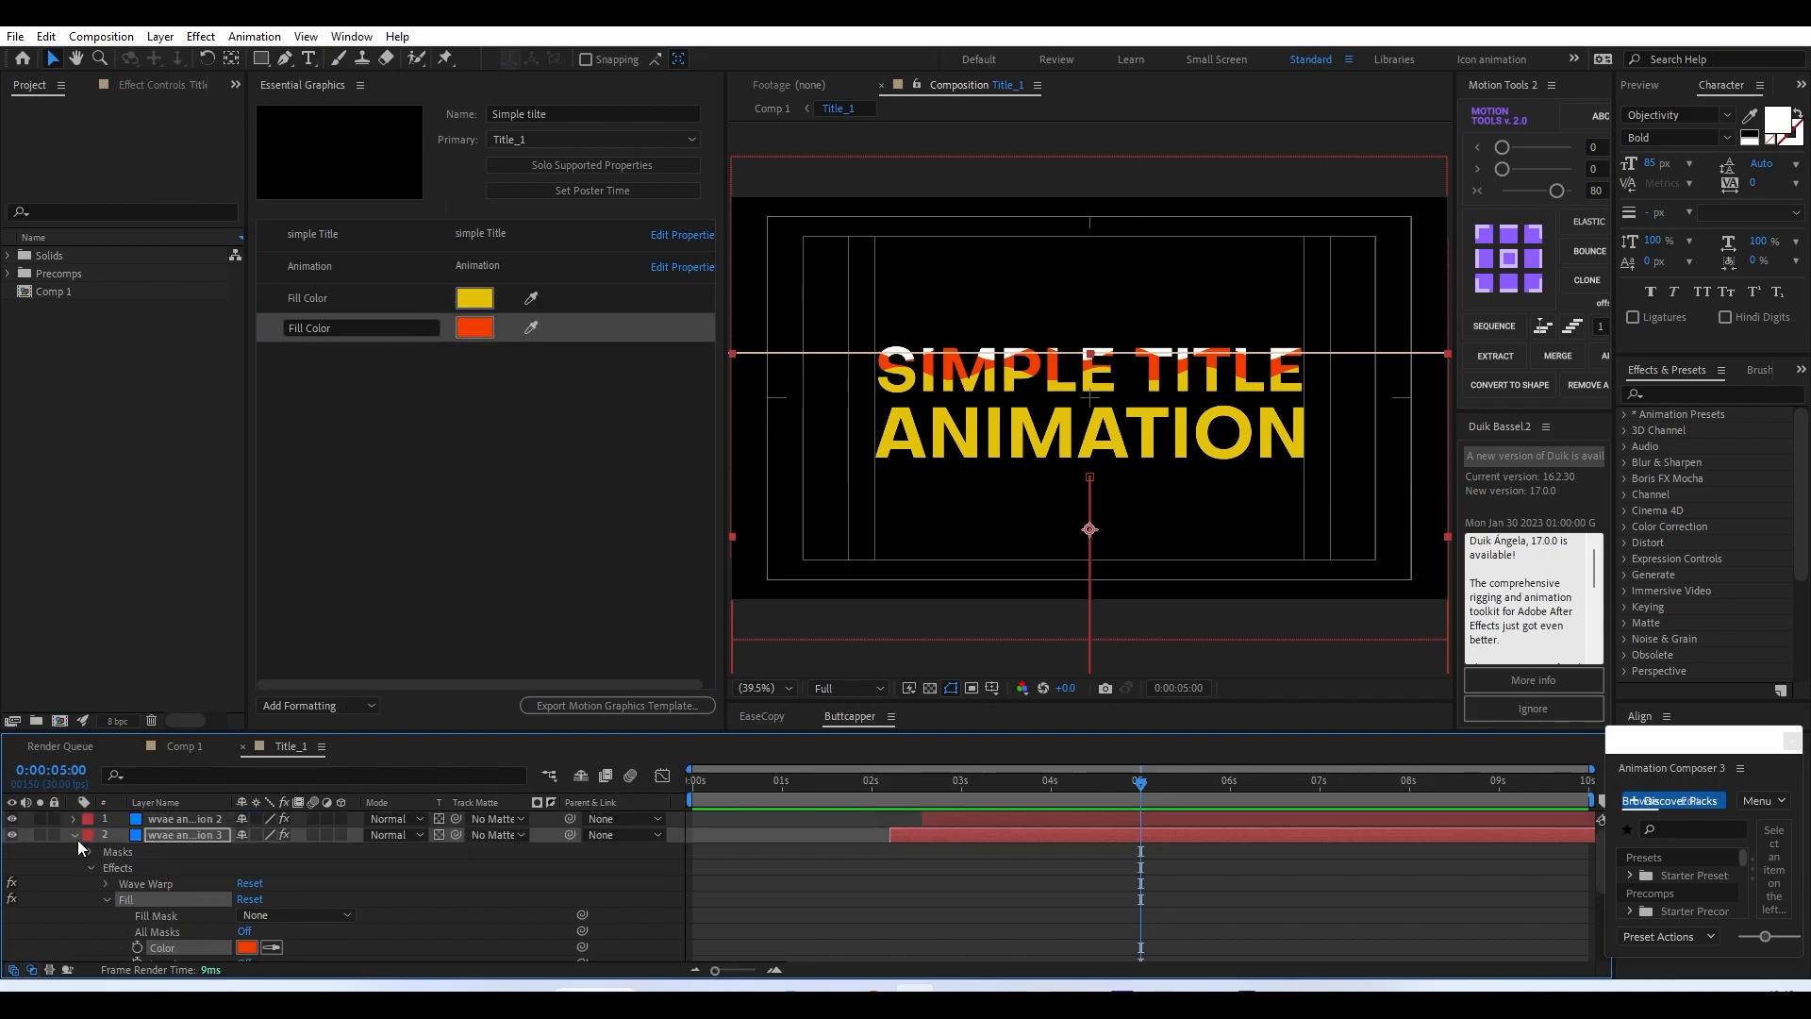
click(75, 835)
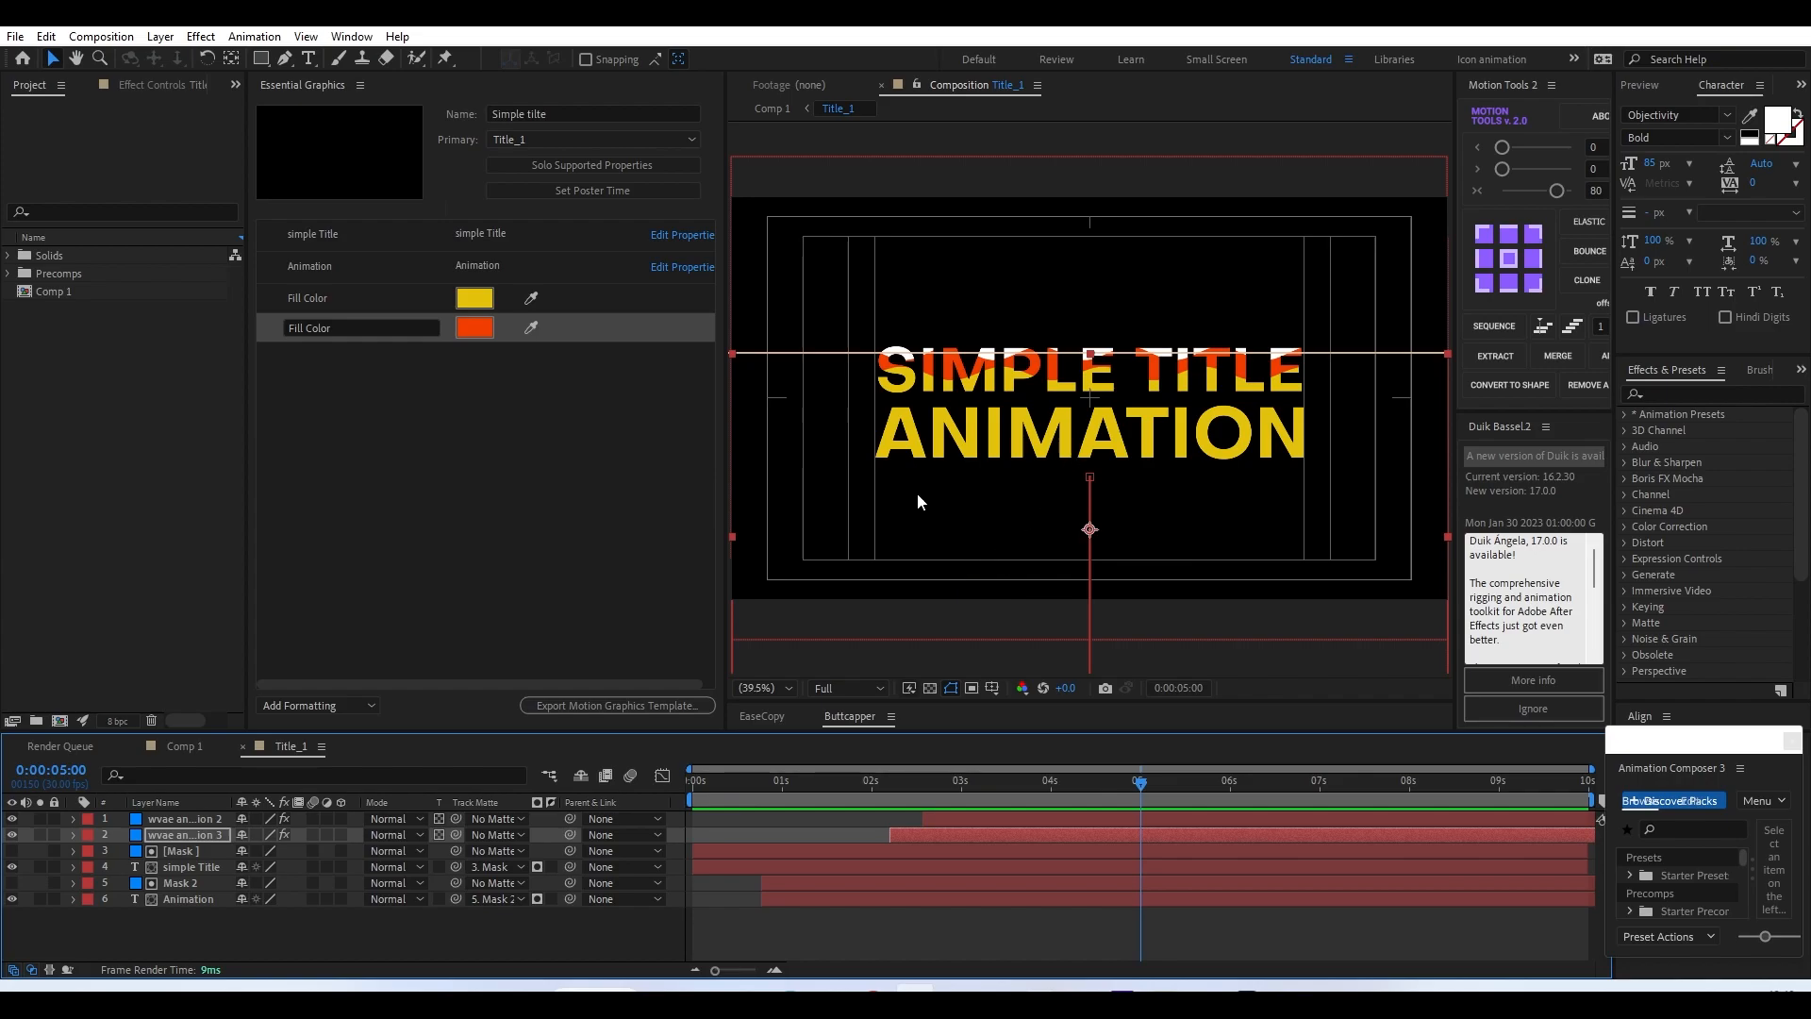
- Narrow the Project panel and widen the Composition viewer on either side of the Essential Graphics panel
drag(246, 433, 181, 433)
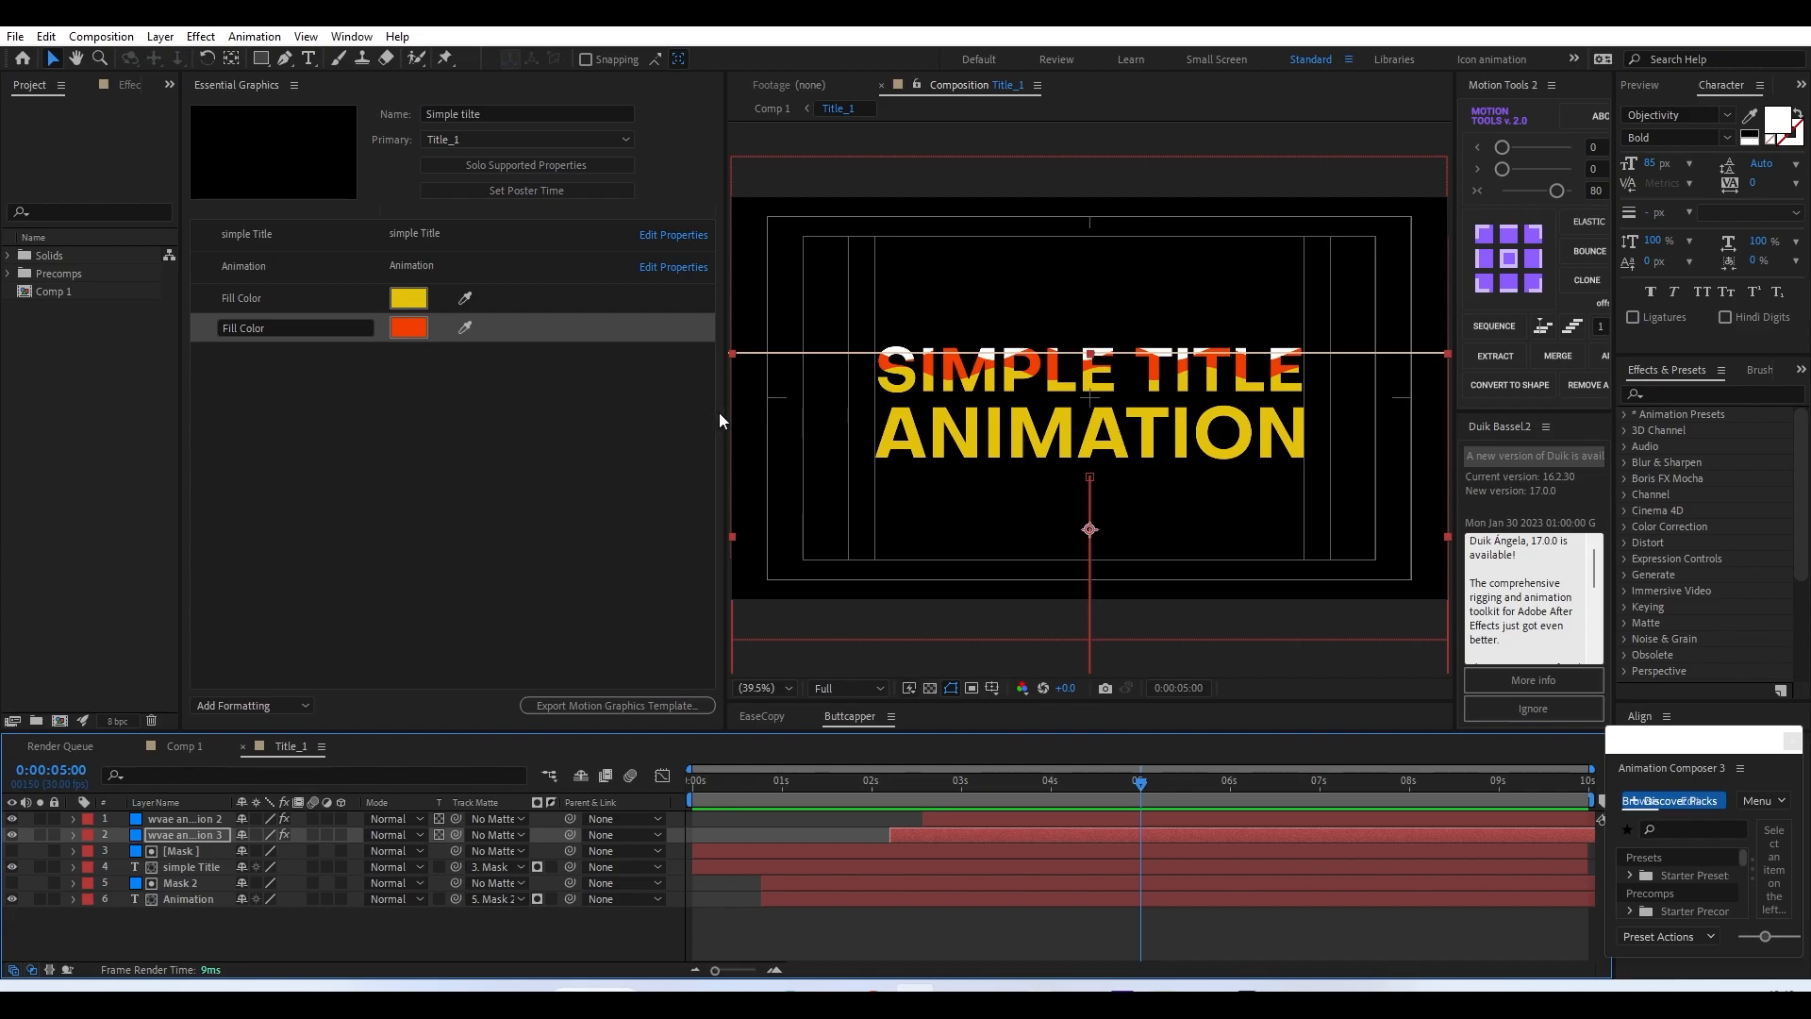
drag(726, 412, 689, 415)
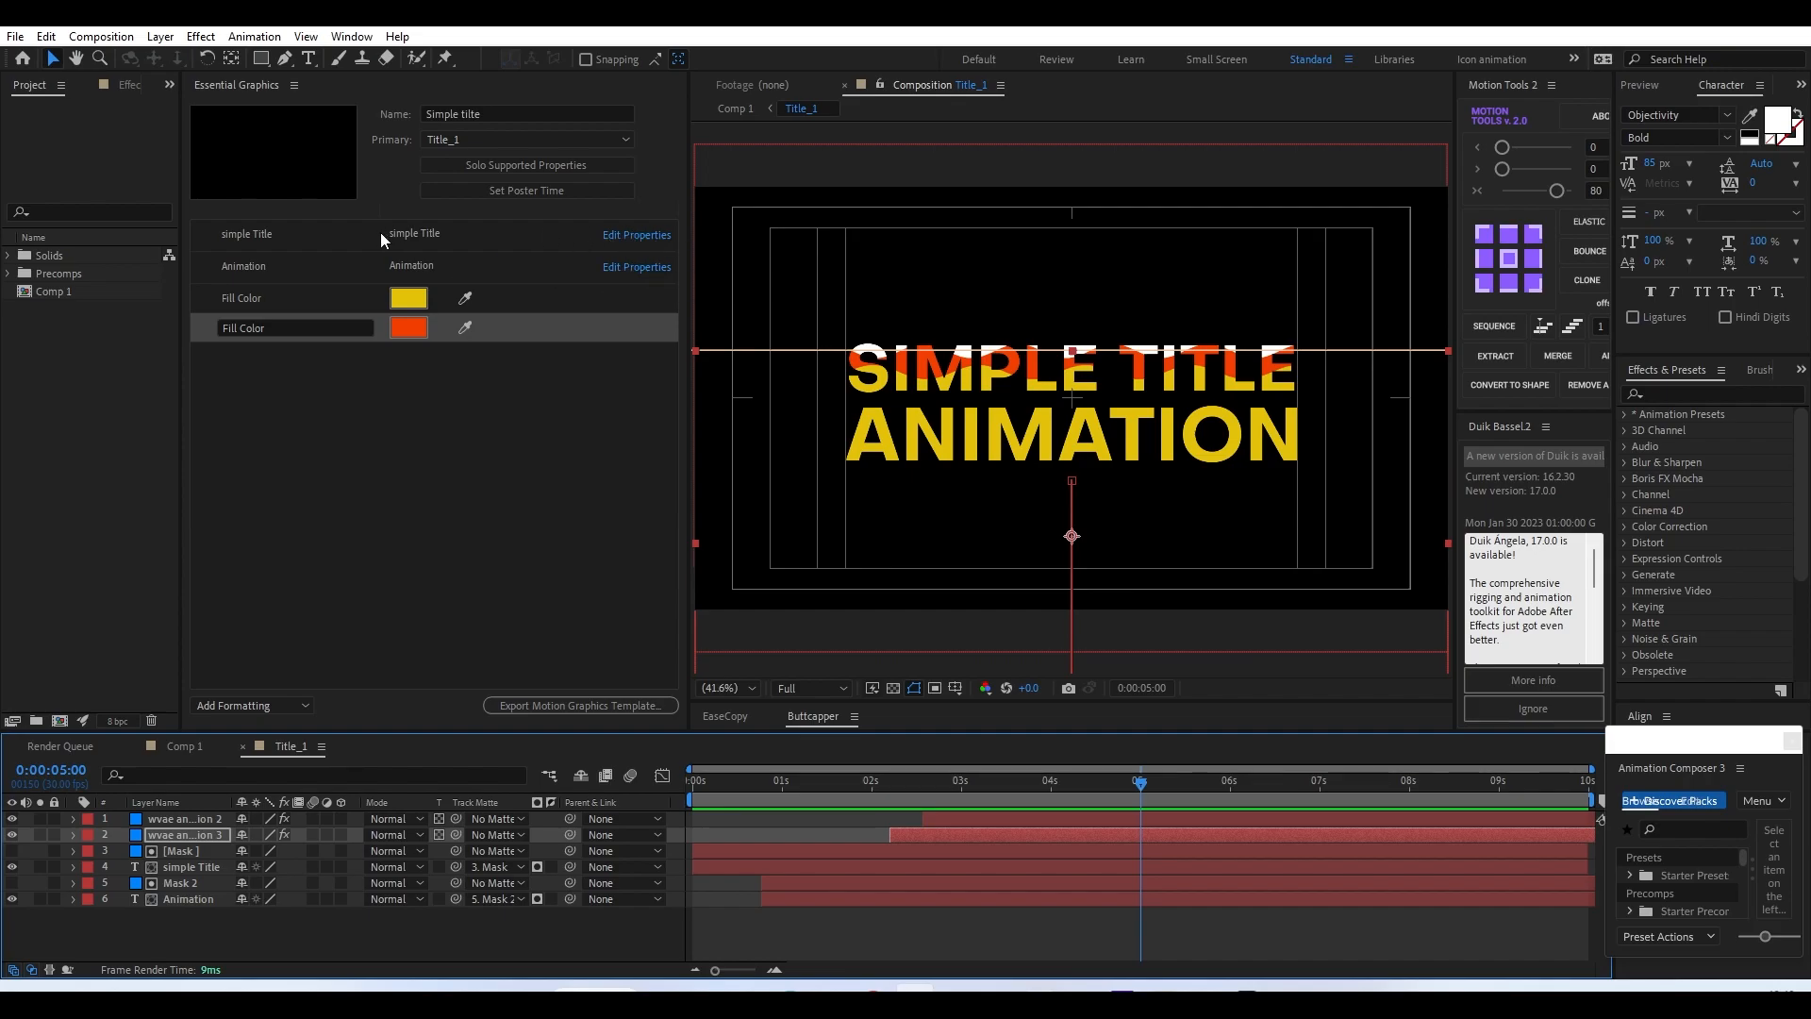
click(623, 236)
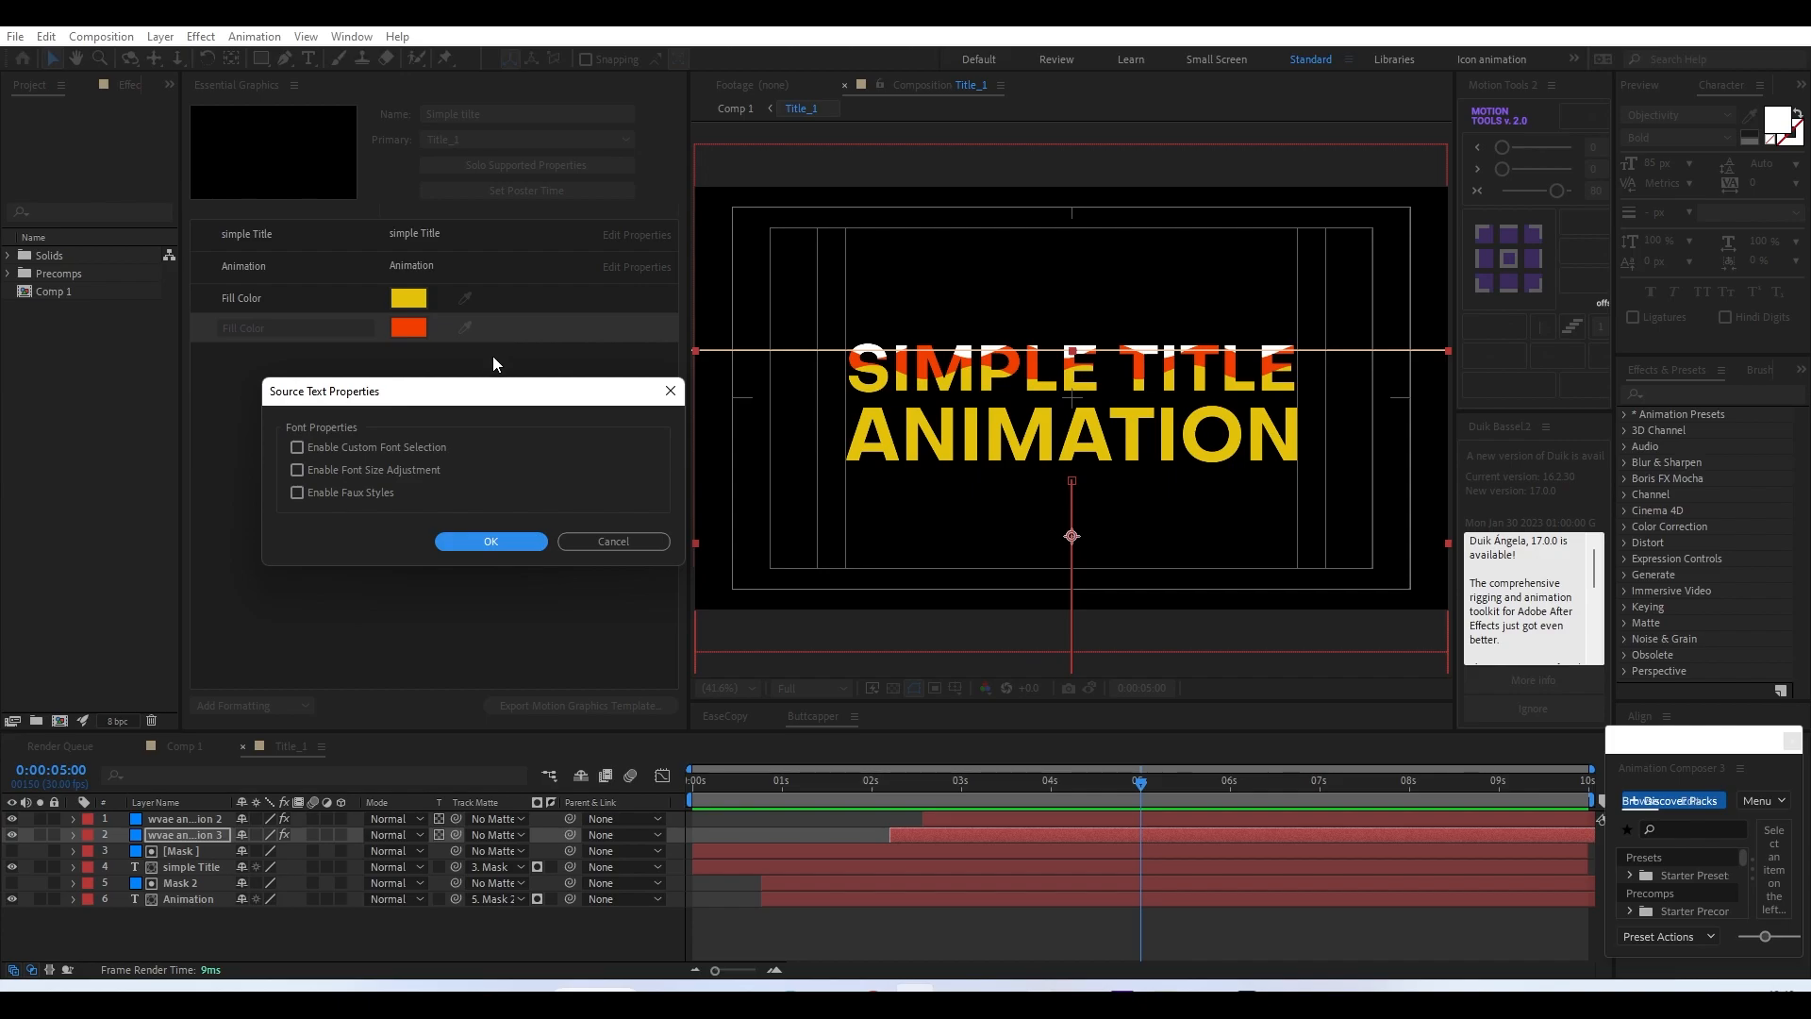
drag(487, 400, 448, 427)
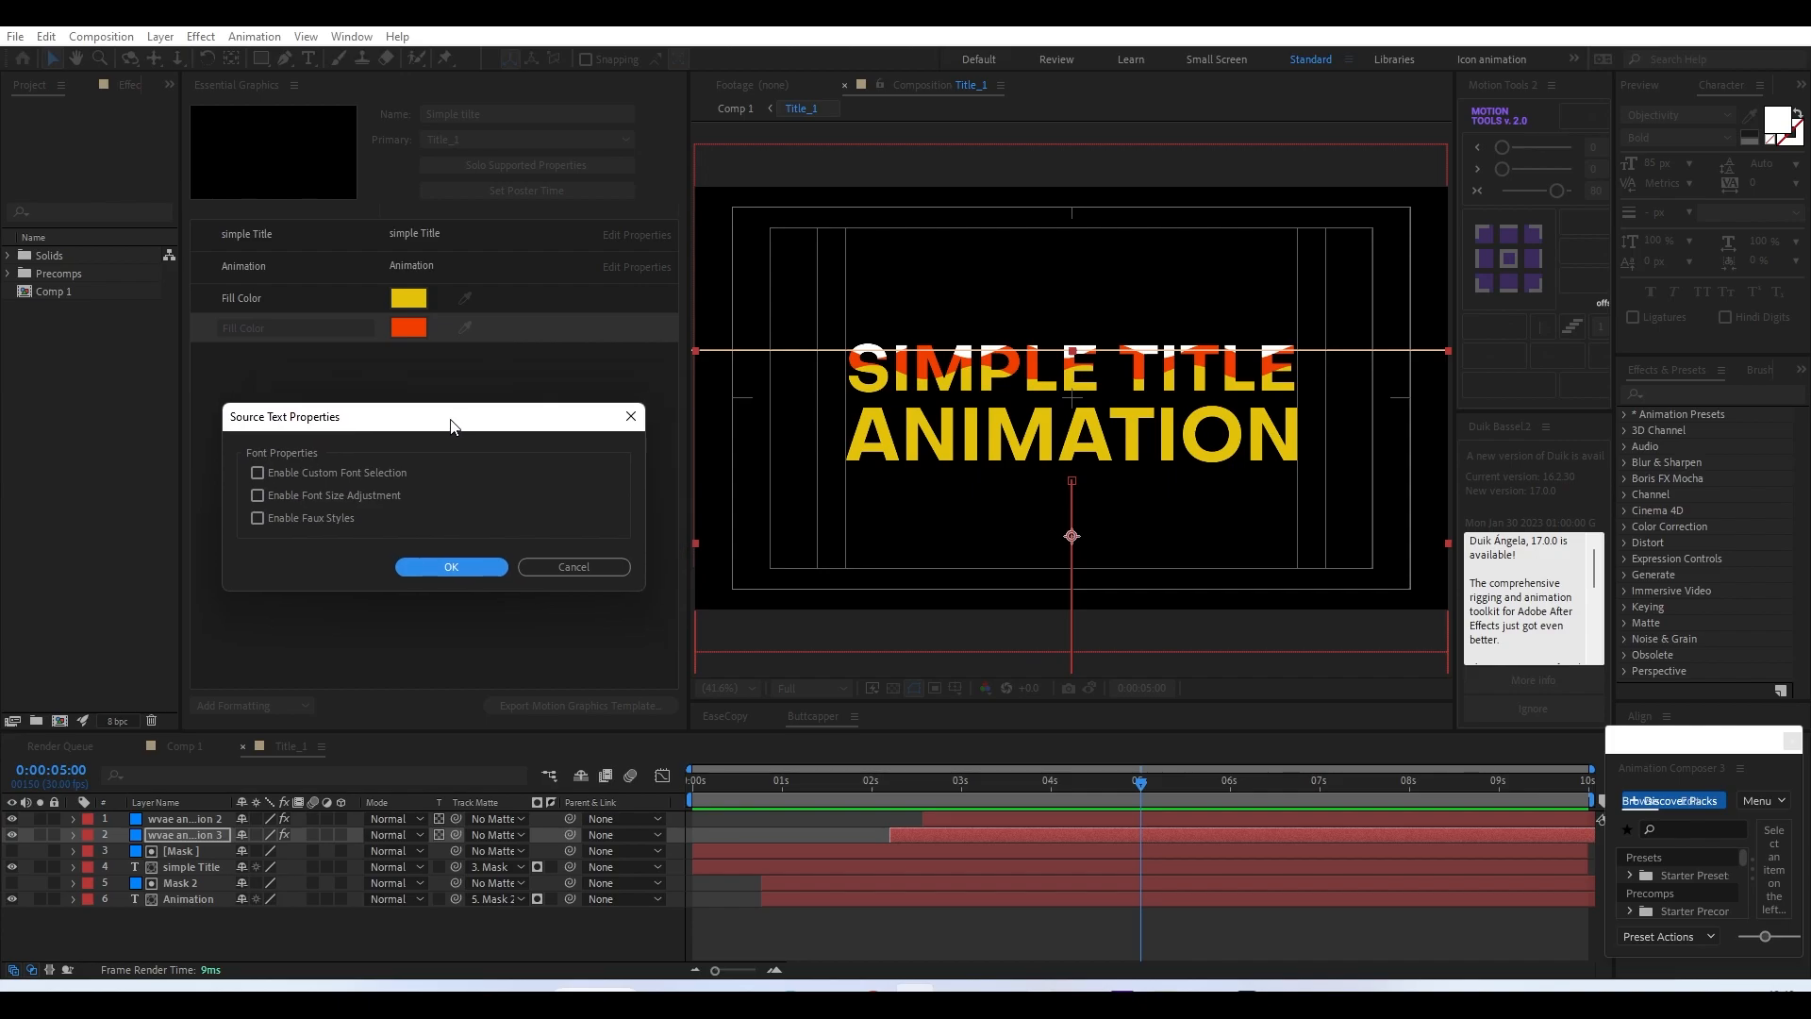
click(609, 564)
- Enable custom font selection, font size adjustment and faux styles for the simple Title text control
click(651, 238)
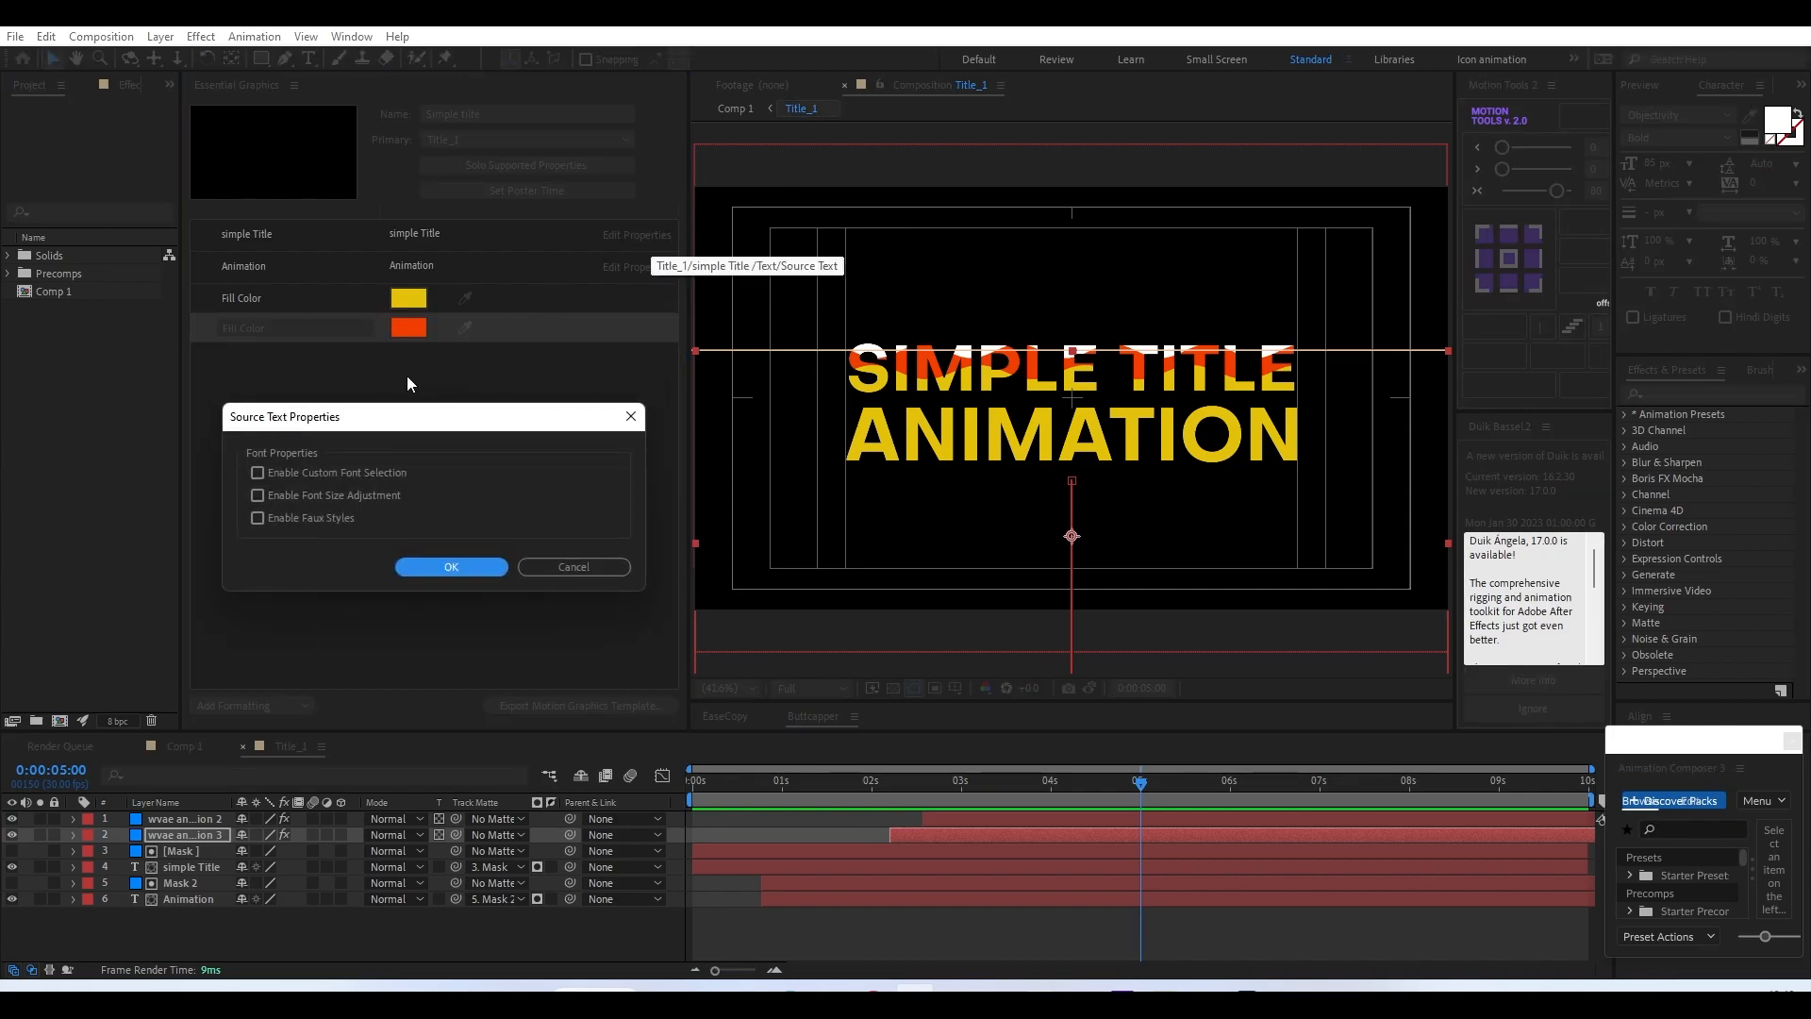
drag(399, 420, 580, 382)
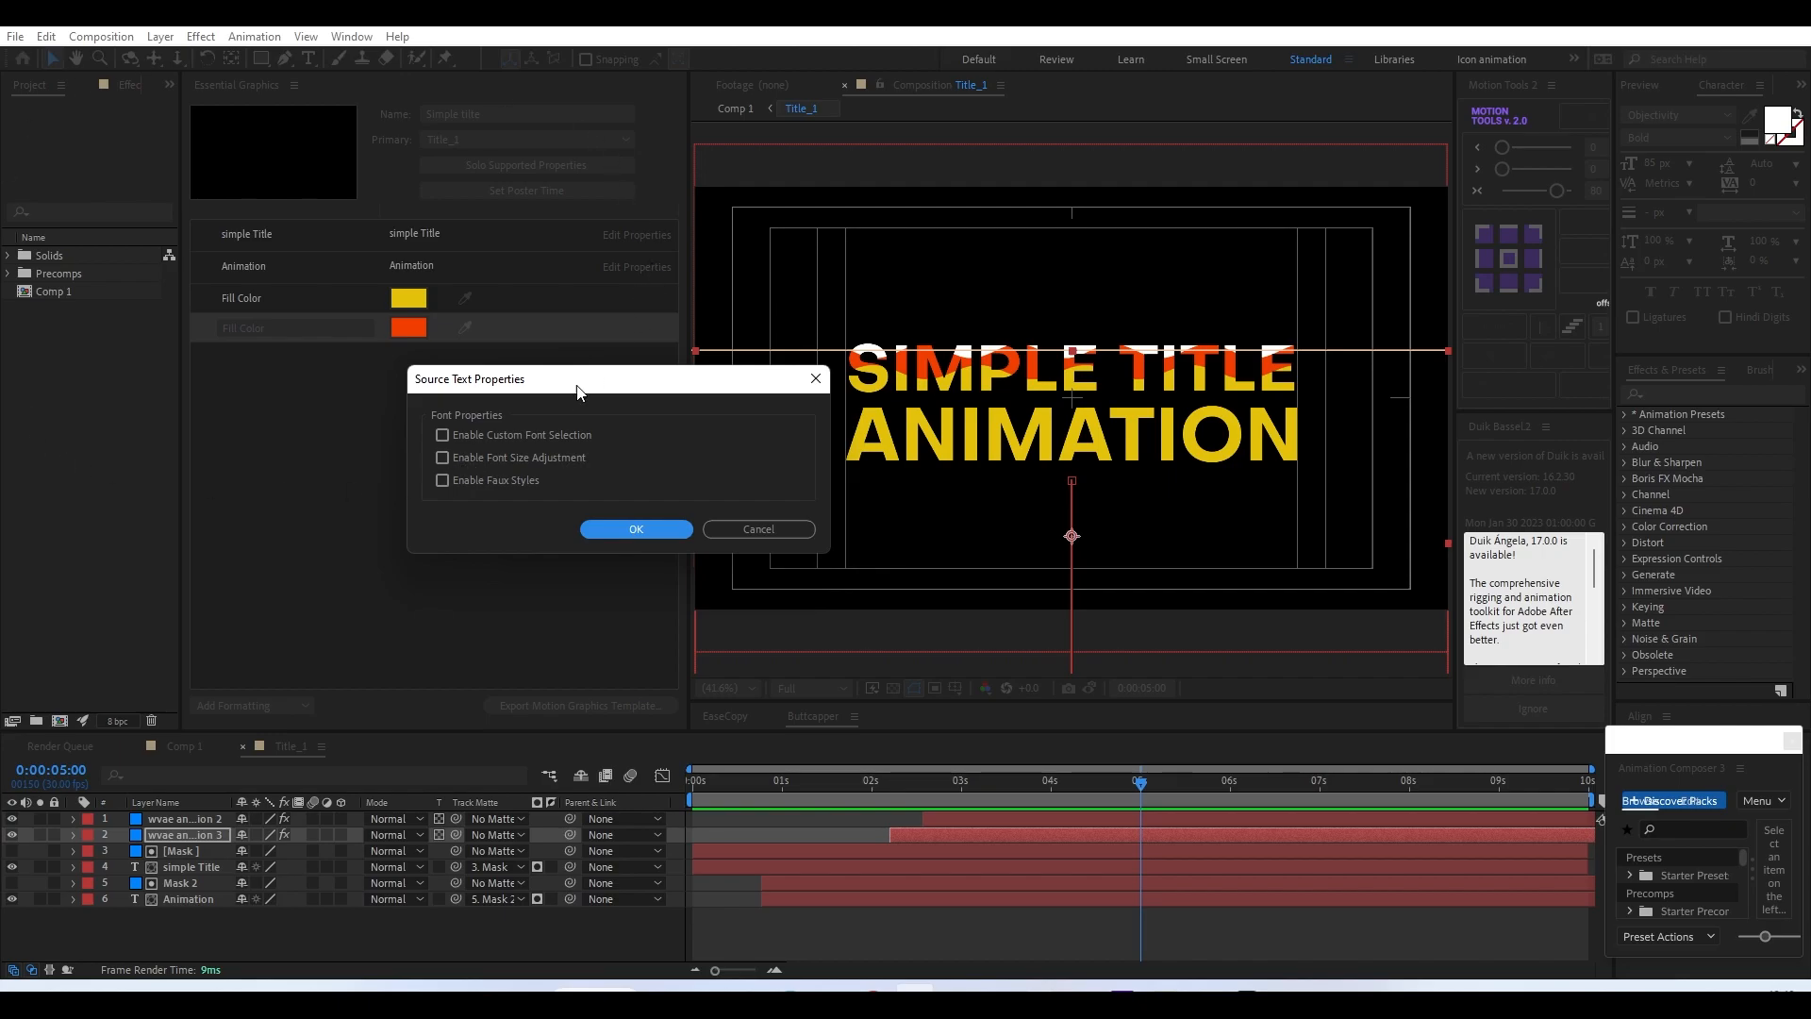
click(546, 433)
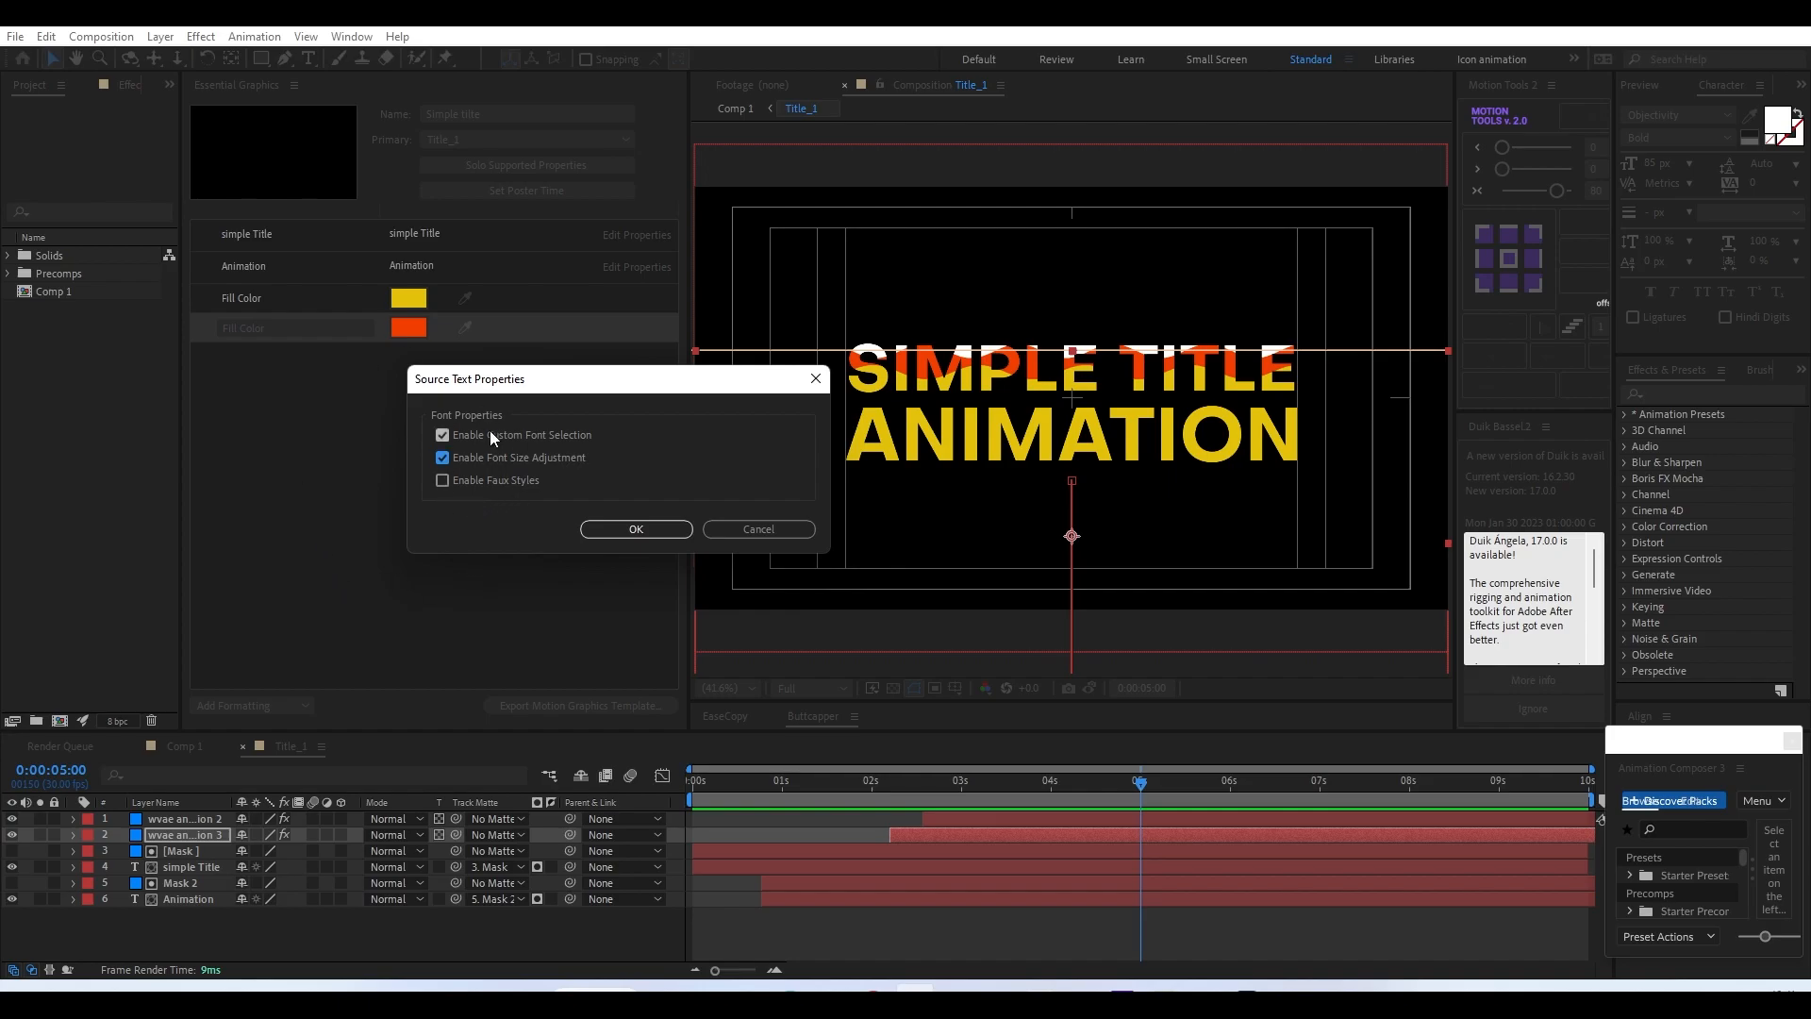
click(478, 479)
click(649, 531)
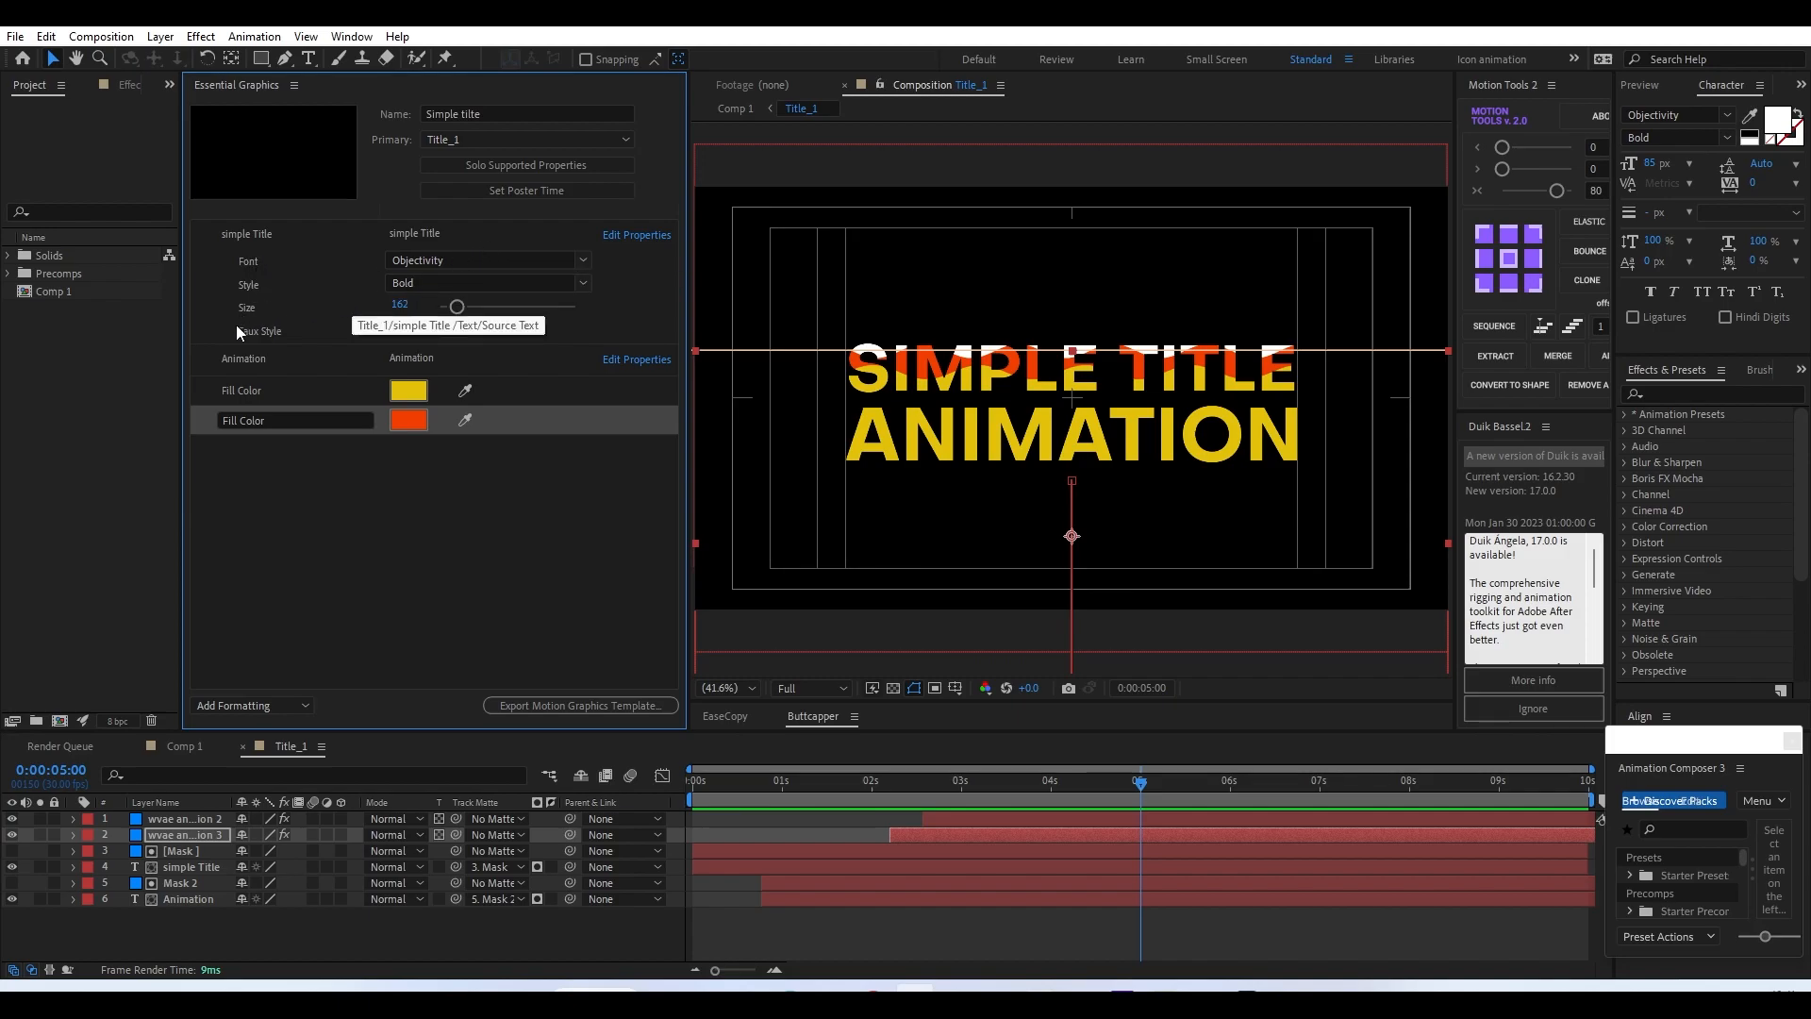
- Enable custom font selection, font size adjustment and faux styles for the Animation text control
click(641, 360)
click(443, 435)
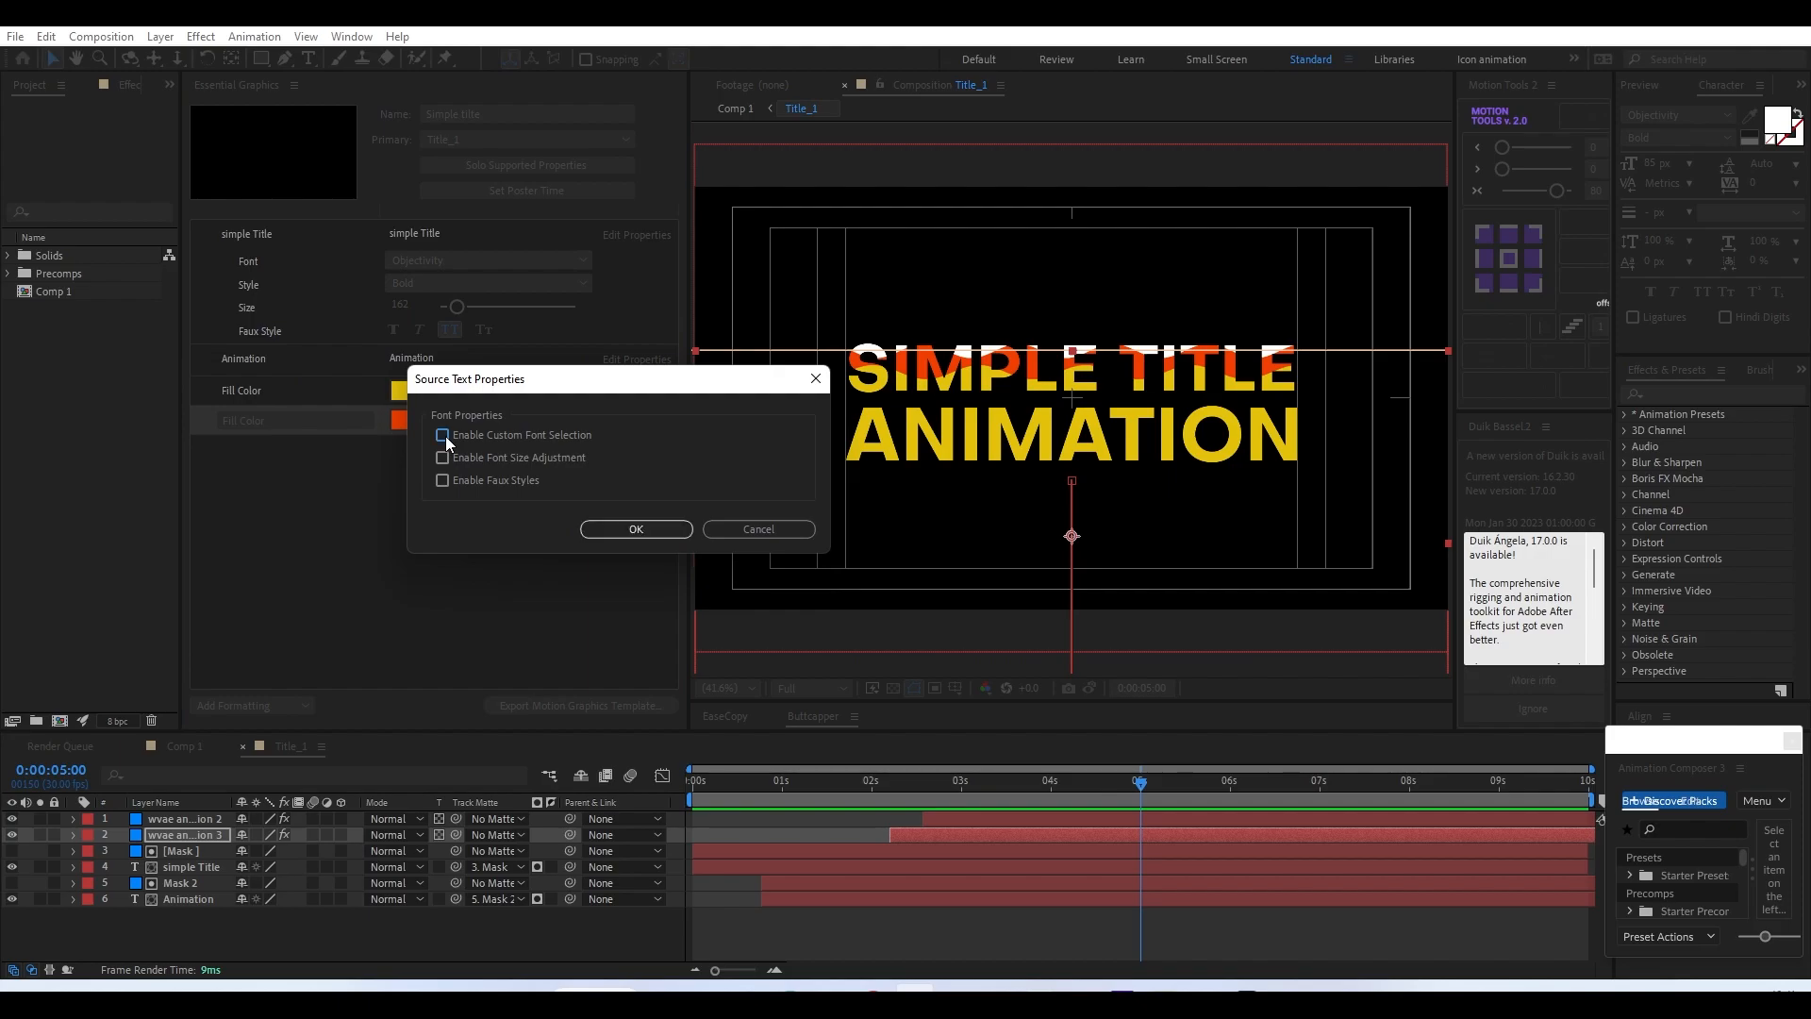
click(627, 524)
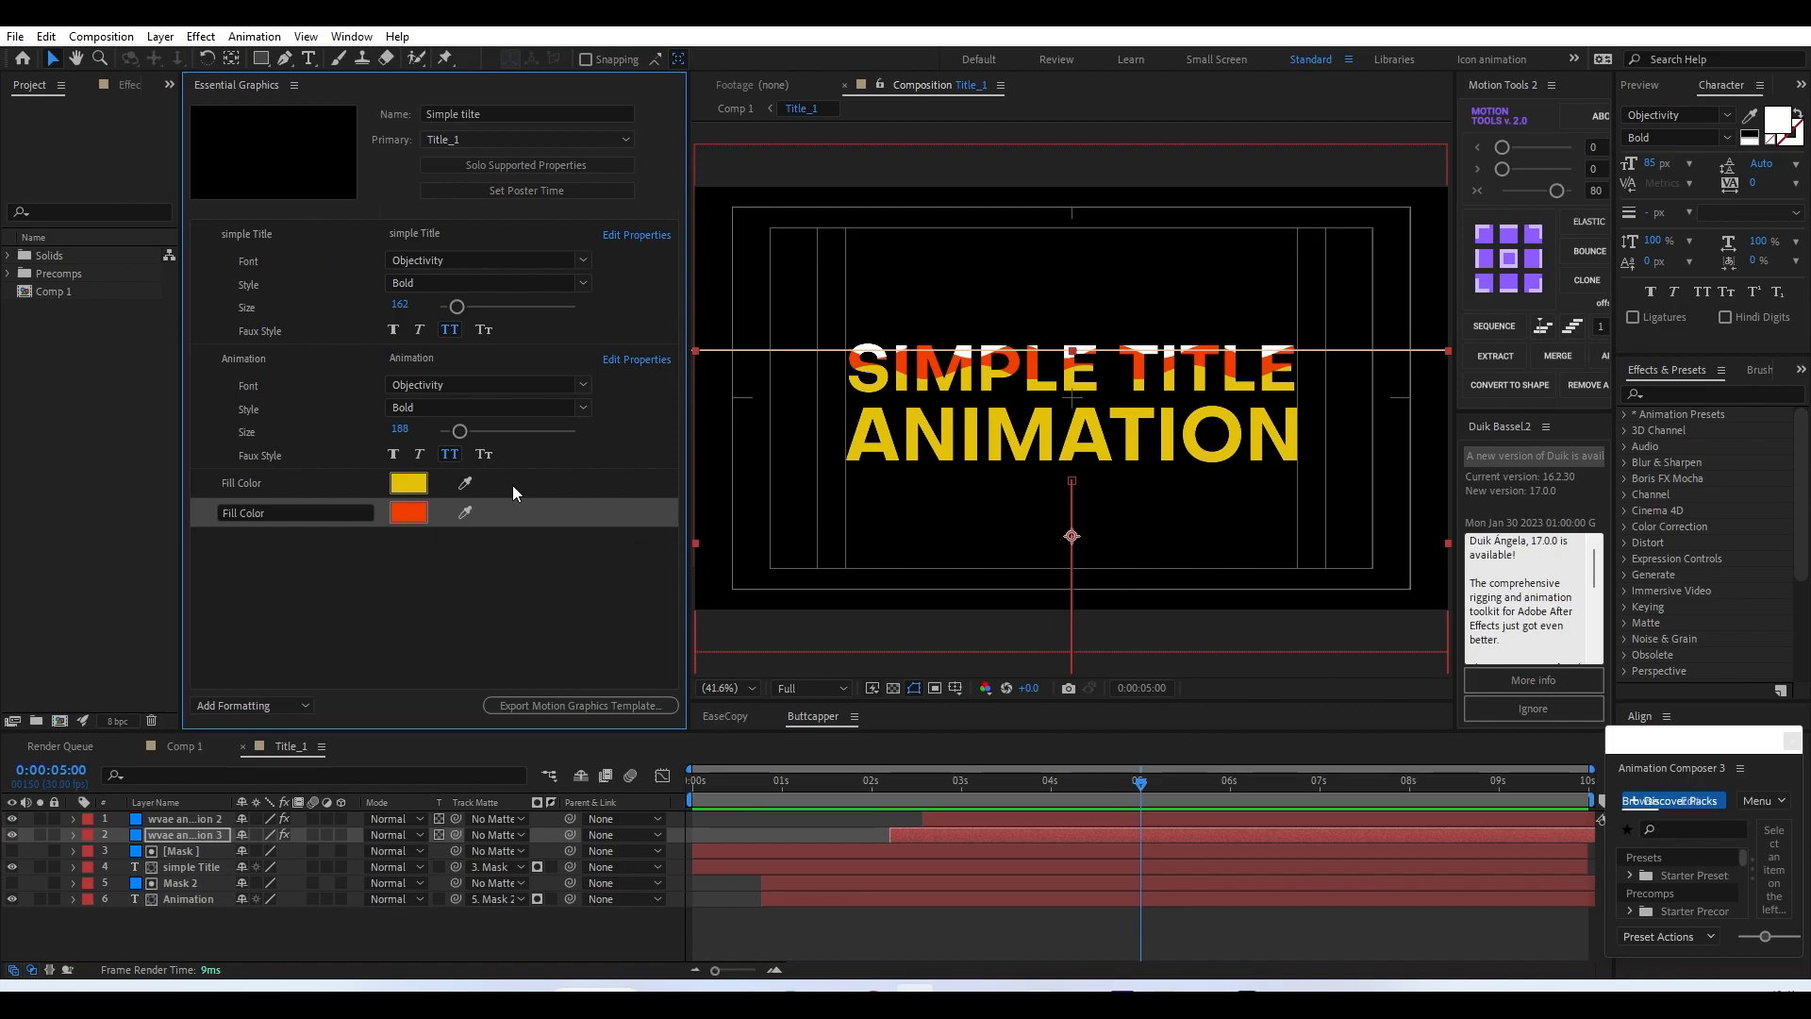
click(328, 566)
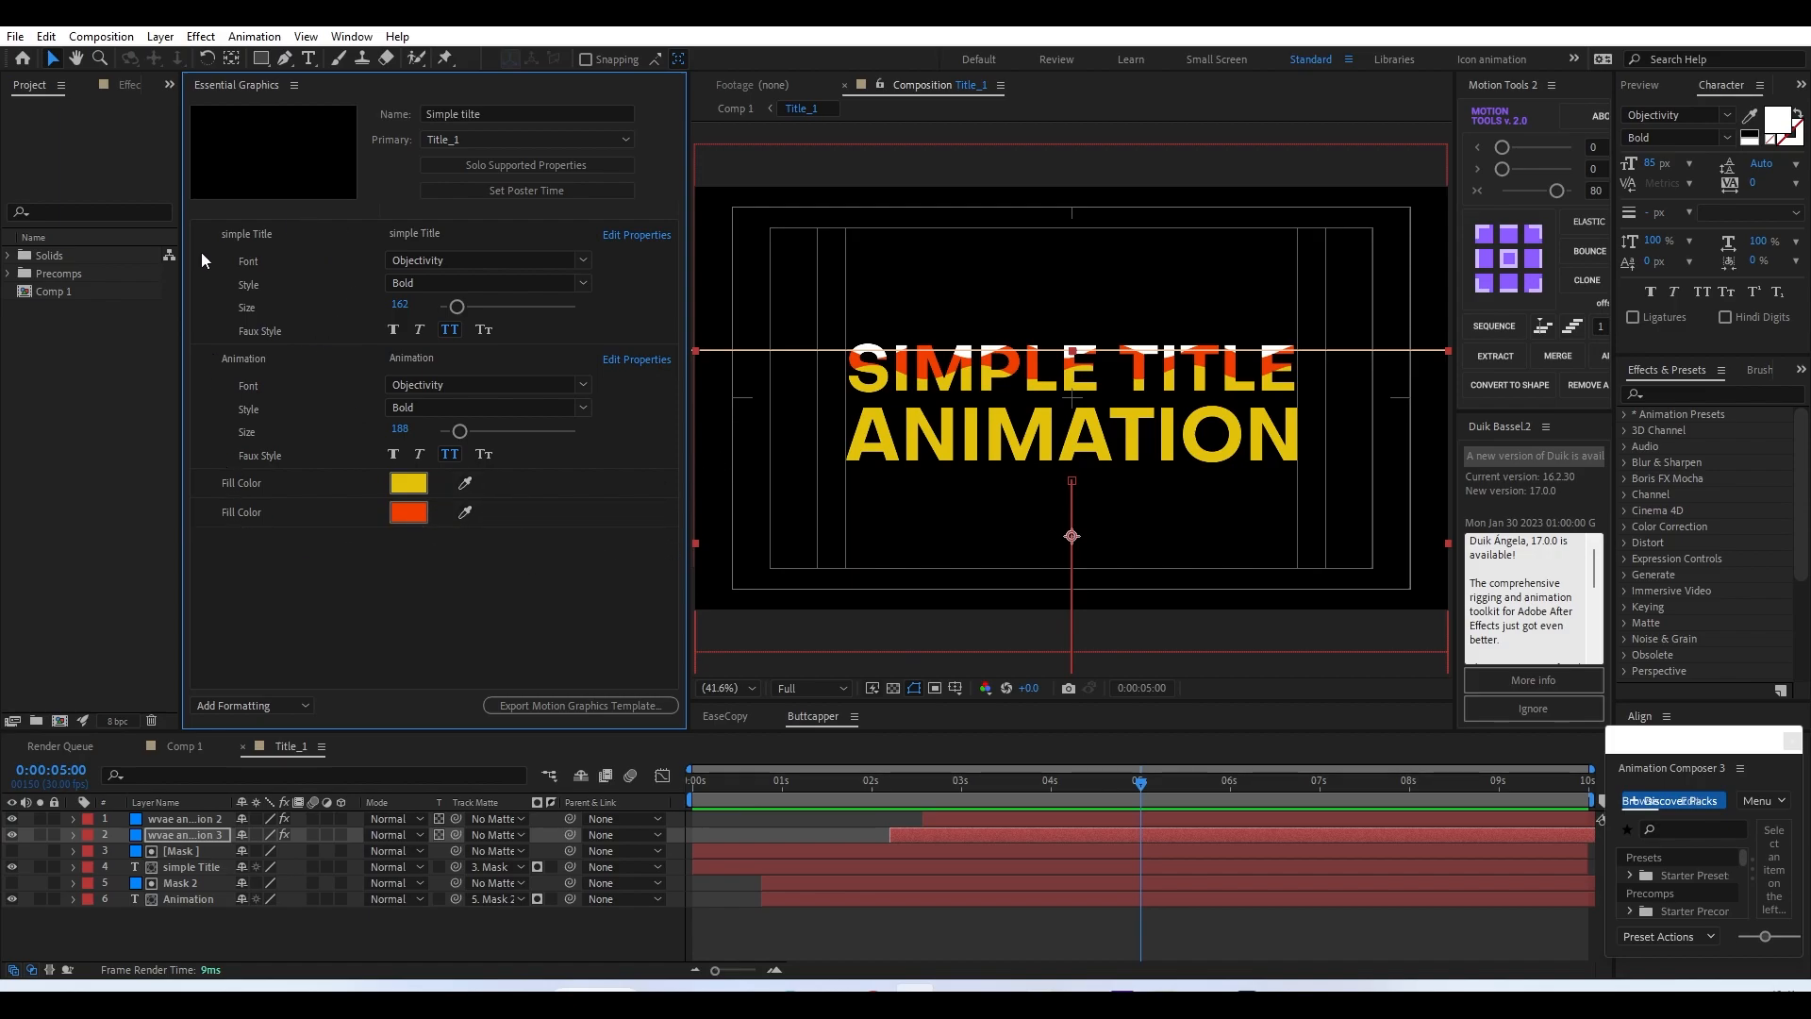
- Rename the simple Title control as "Main title" in Essential Graphics
click(249, 235)
drag(285, 237, 222, 235)
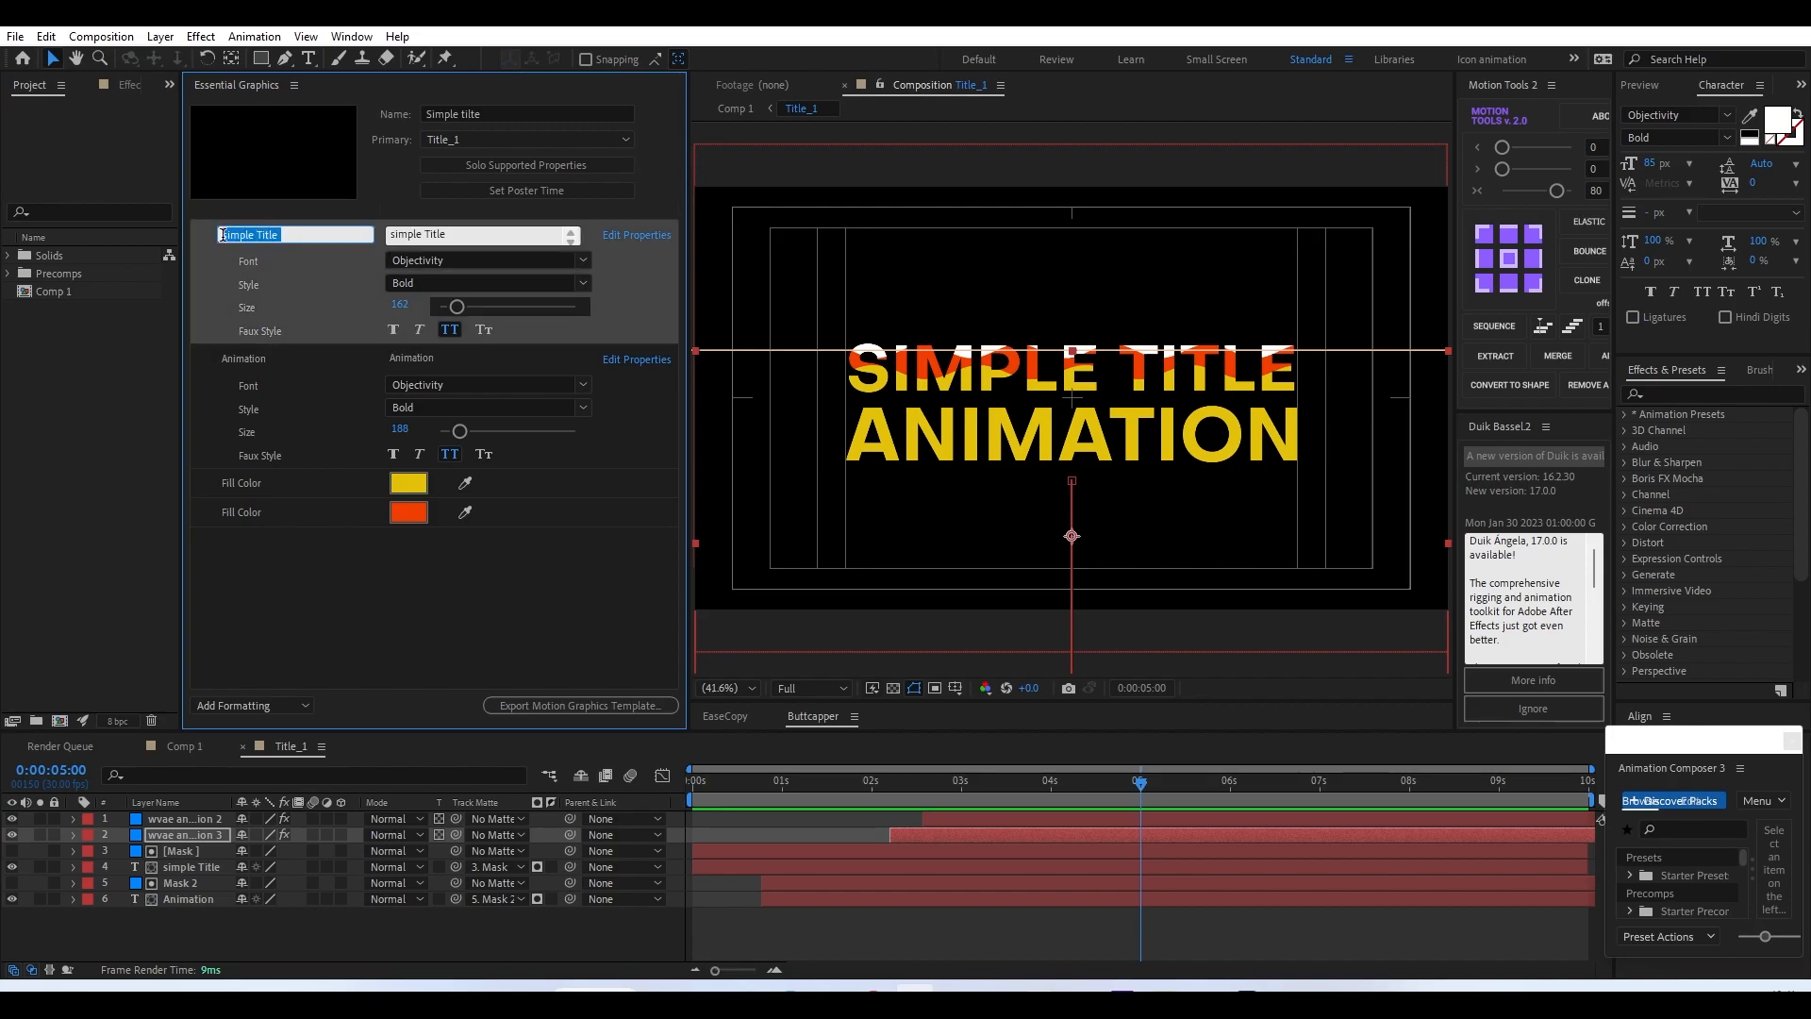
text(Main title)
key(Return)
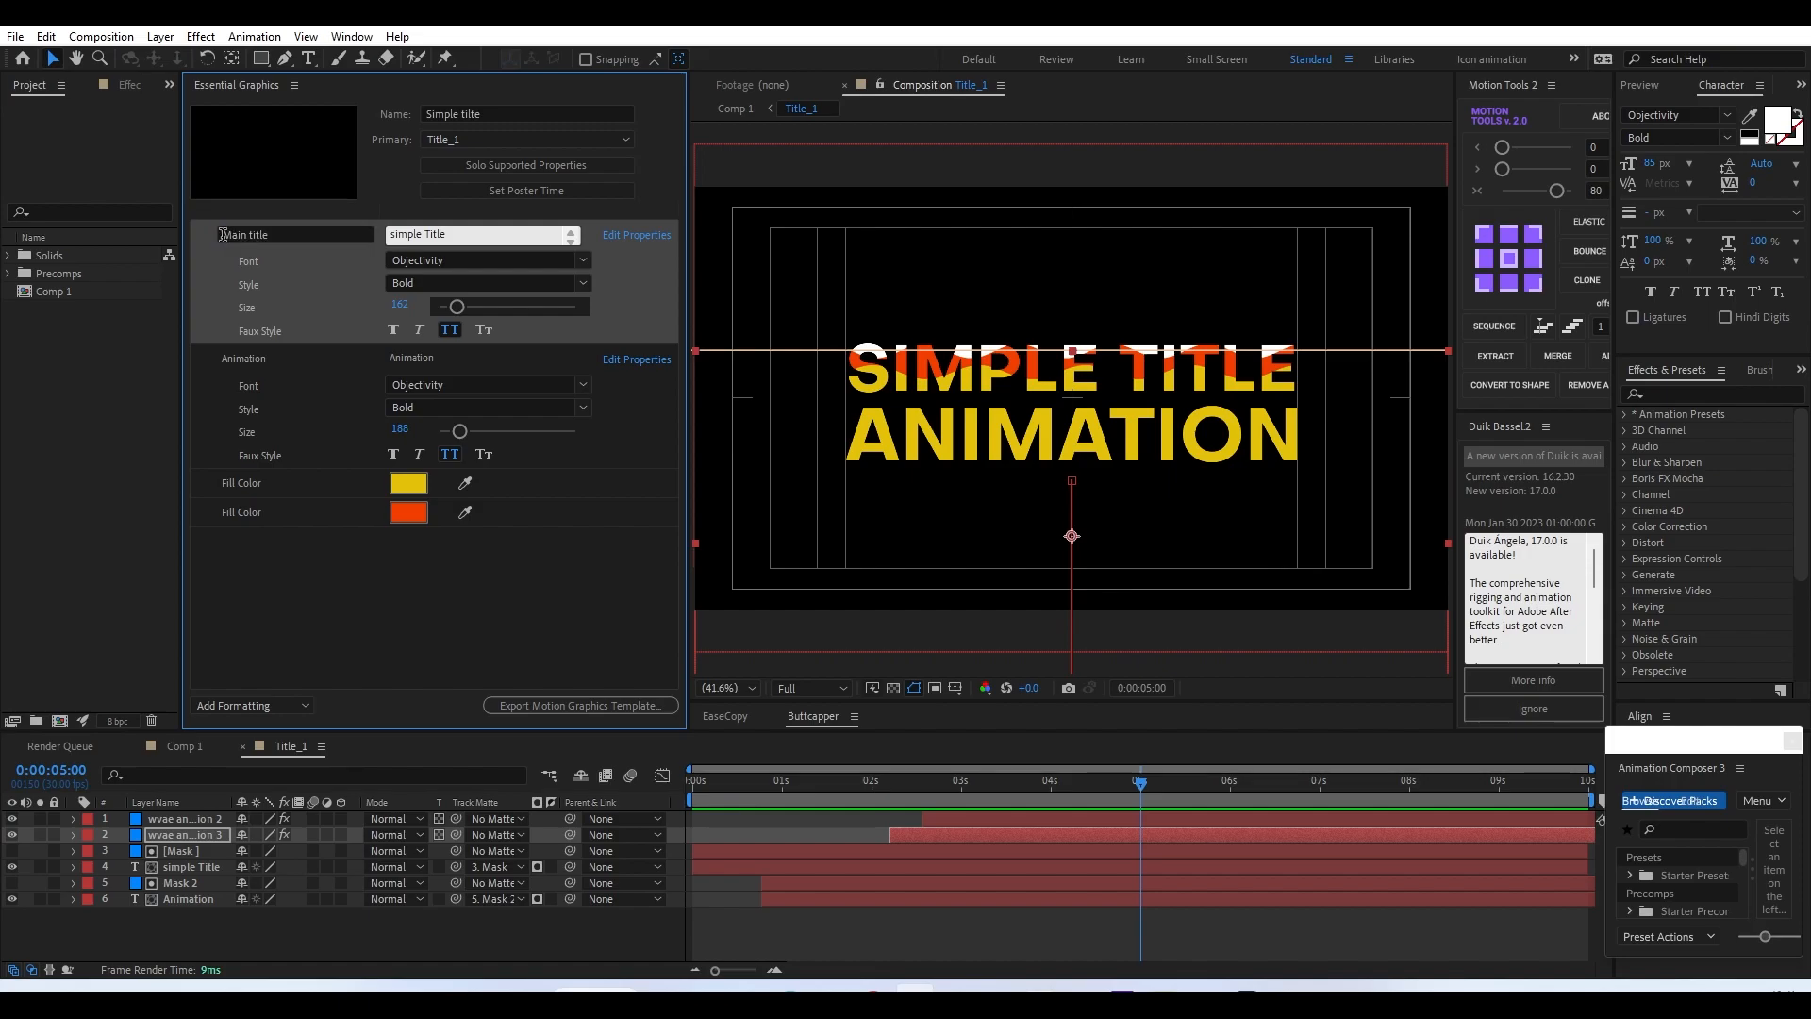
- Rename the Animation control as "Sub title" in Essential Graphics
click(251, 364)
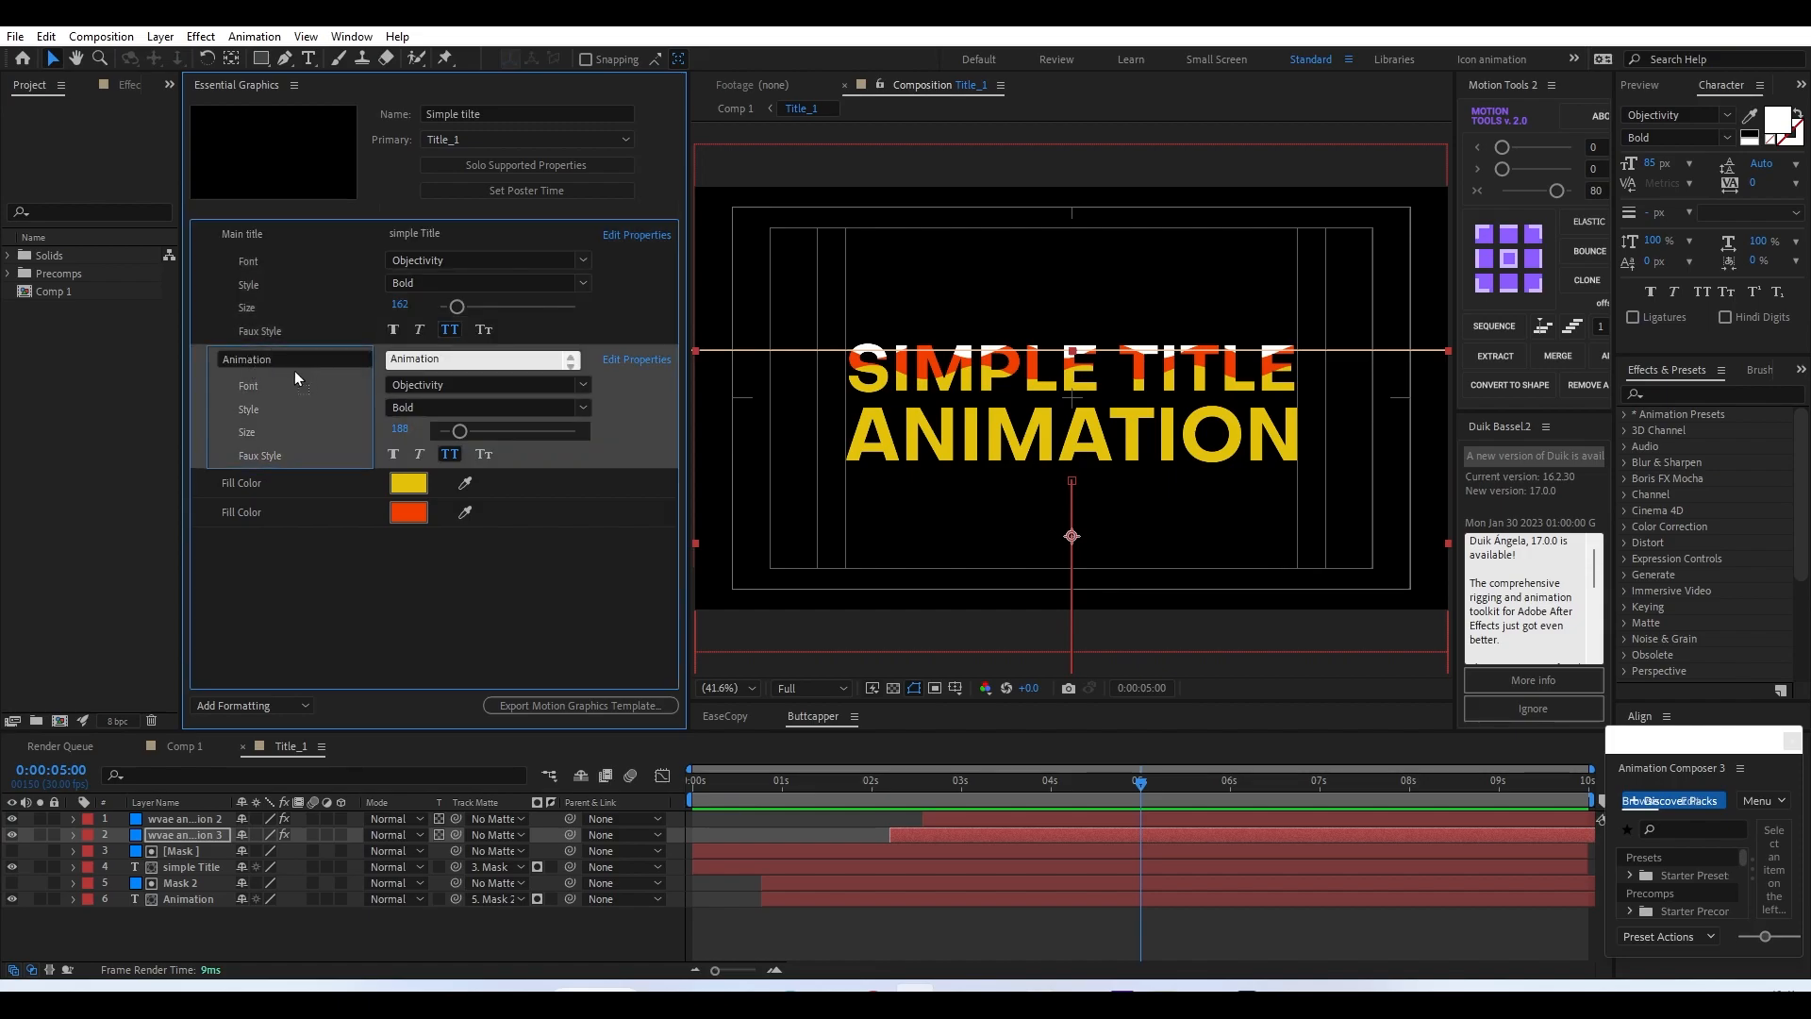
drag(286, 359, 51, 350)
text(S)
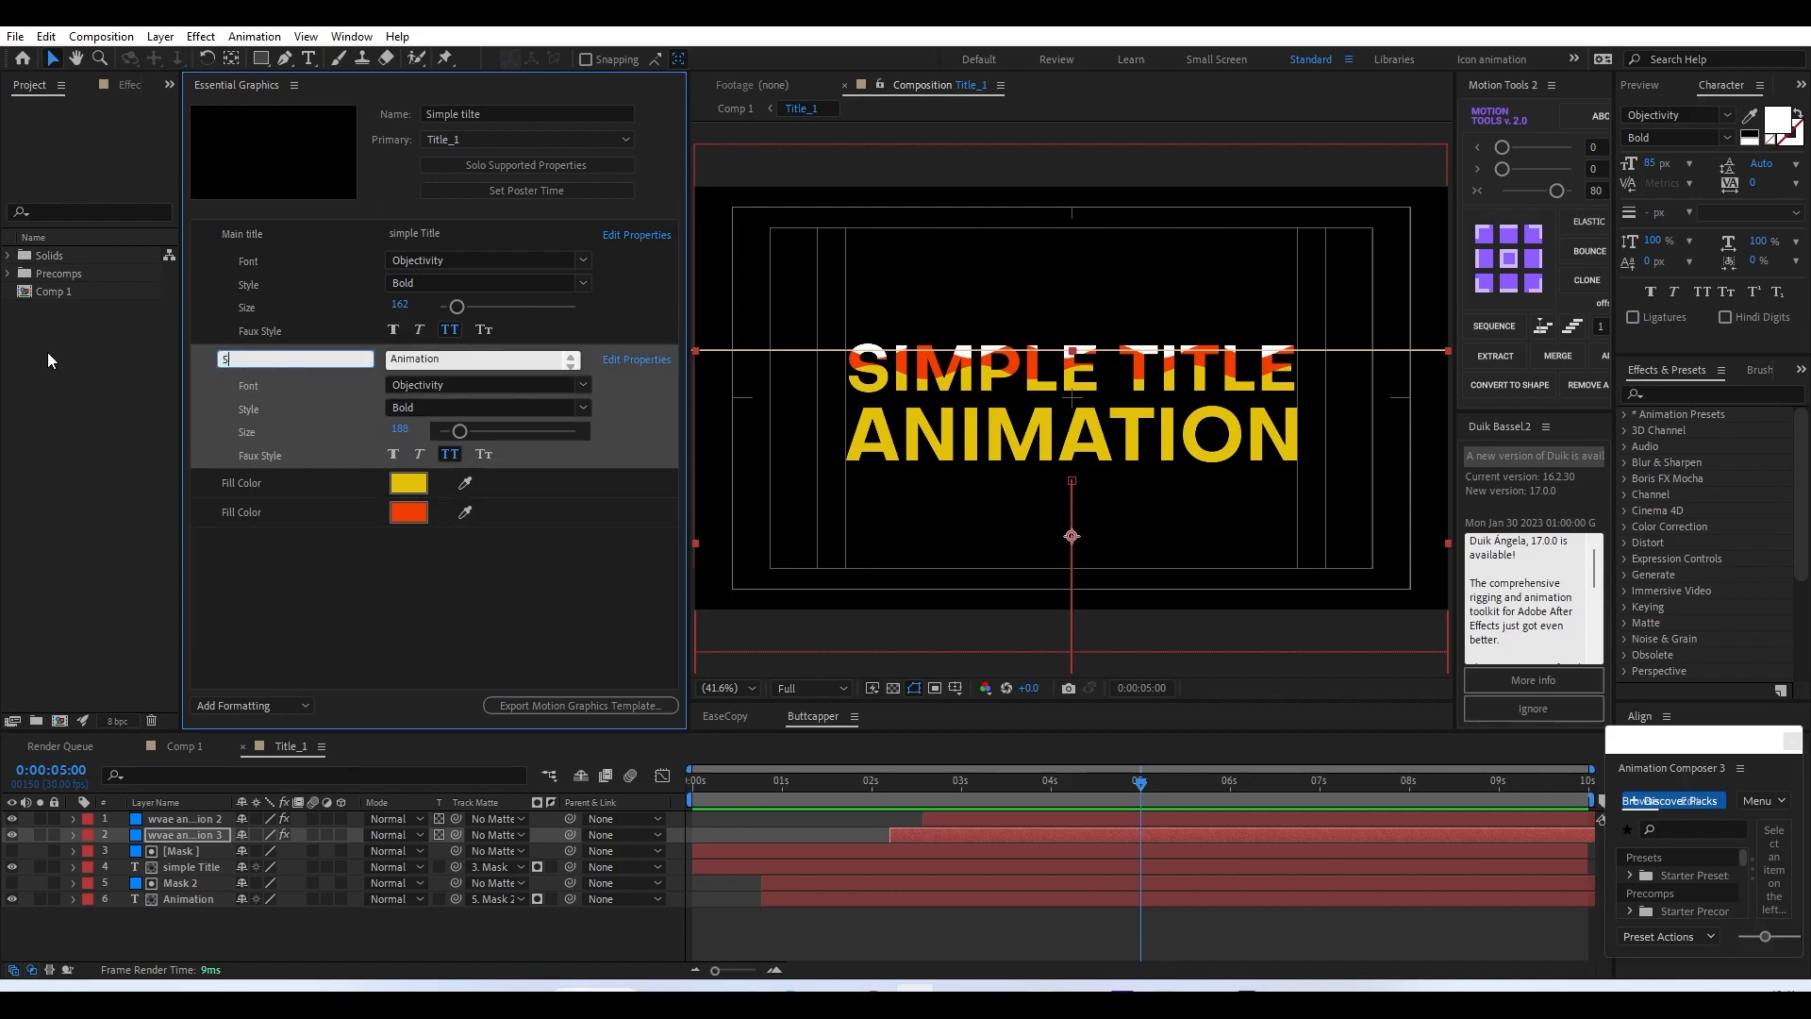
text(ub title)
key(Return)
click(286, 247)
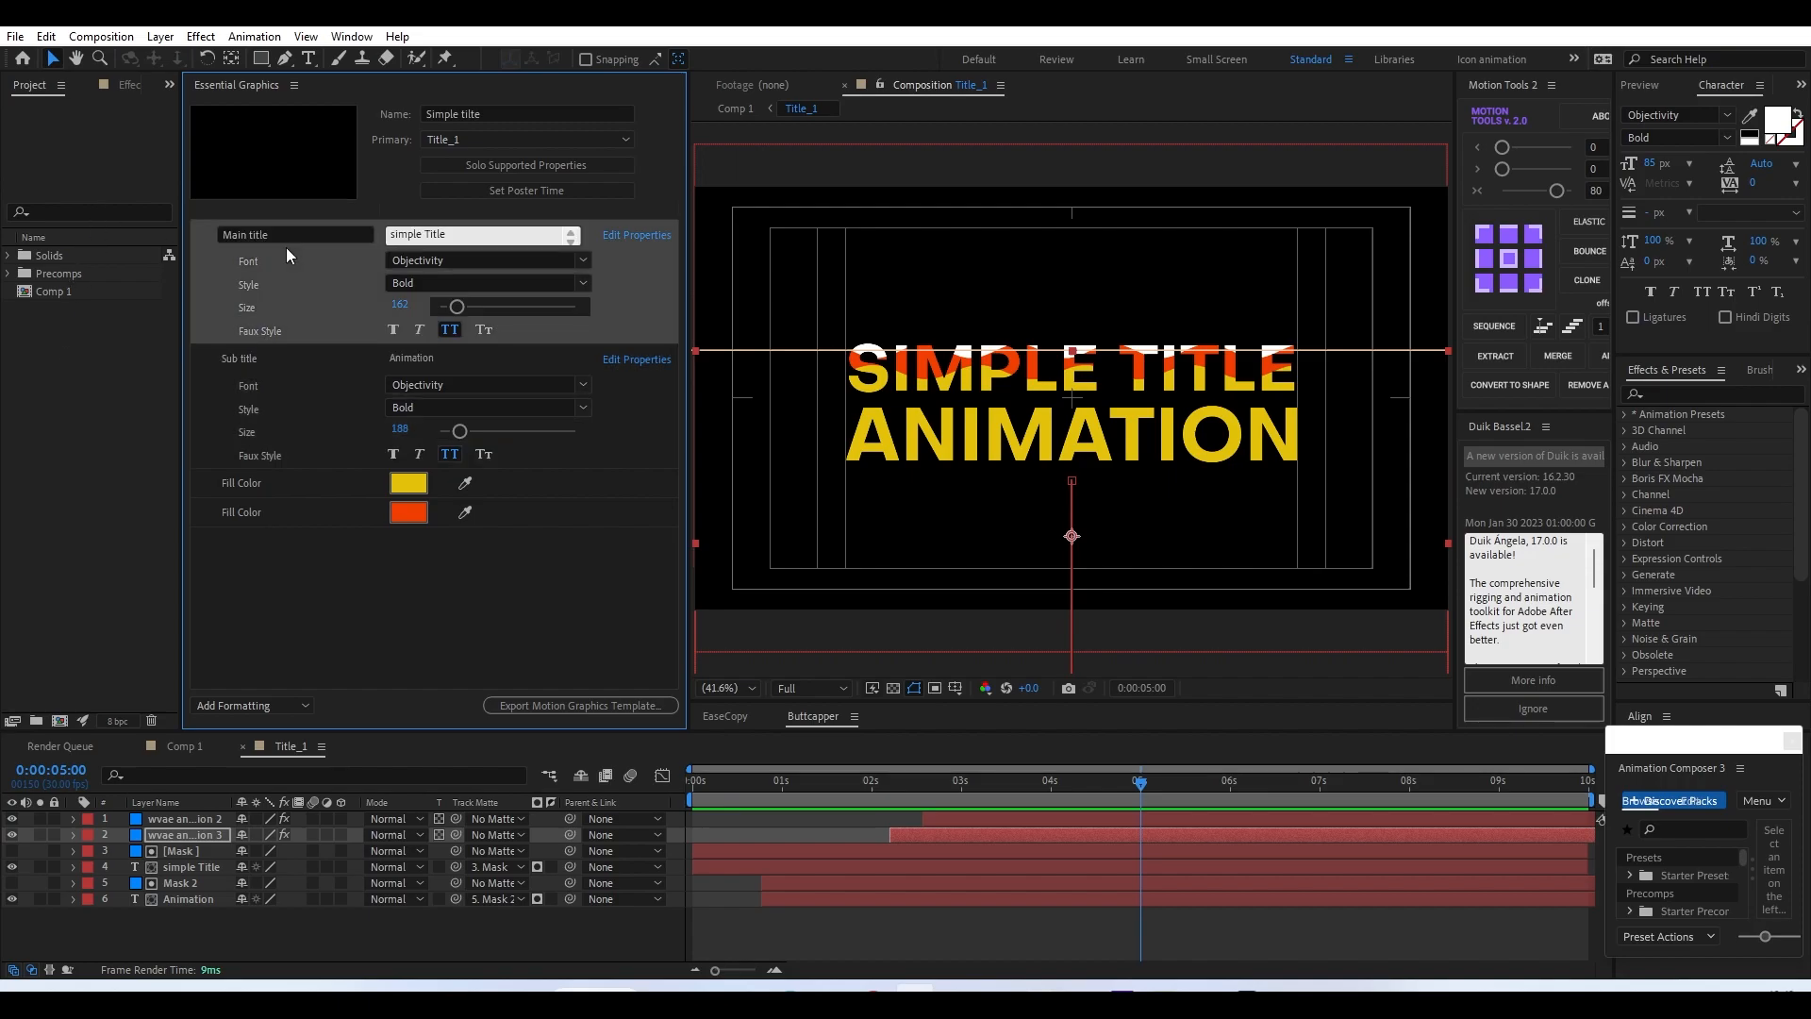
click(207, 368)
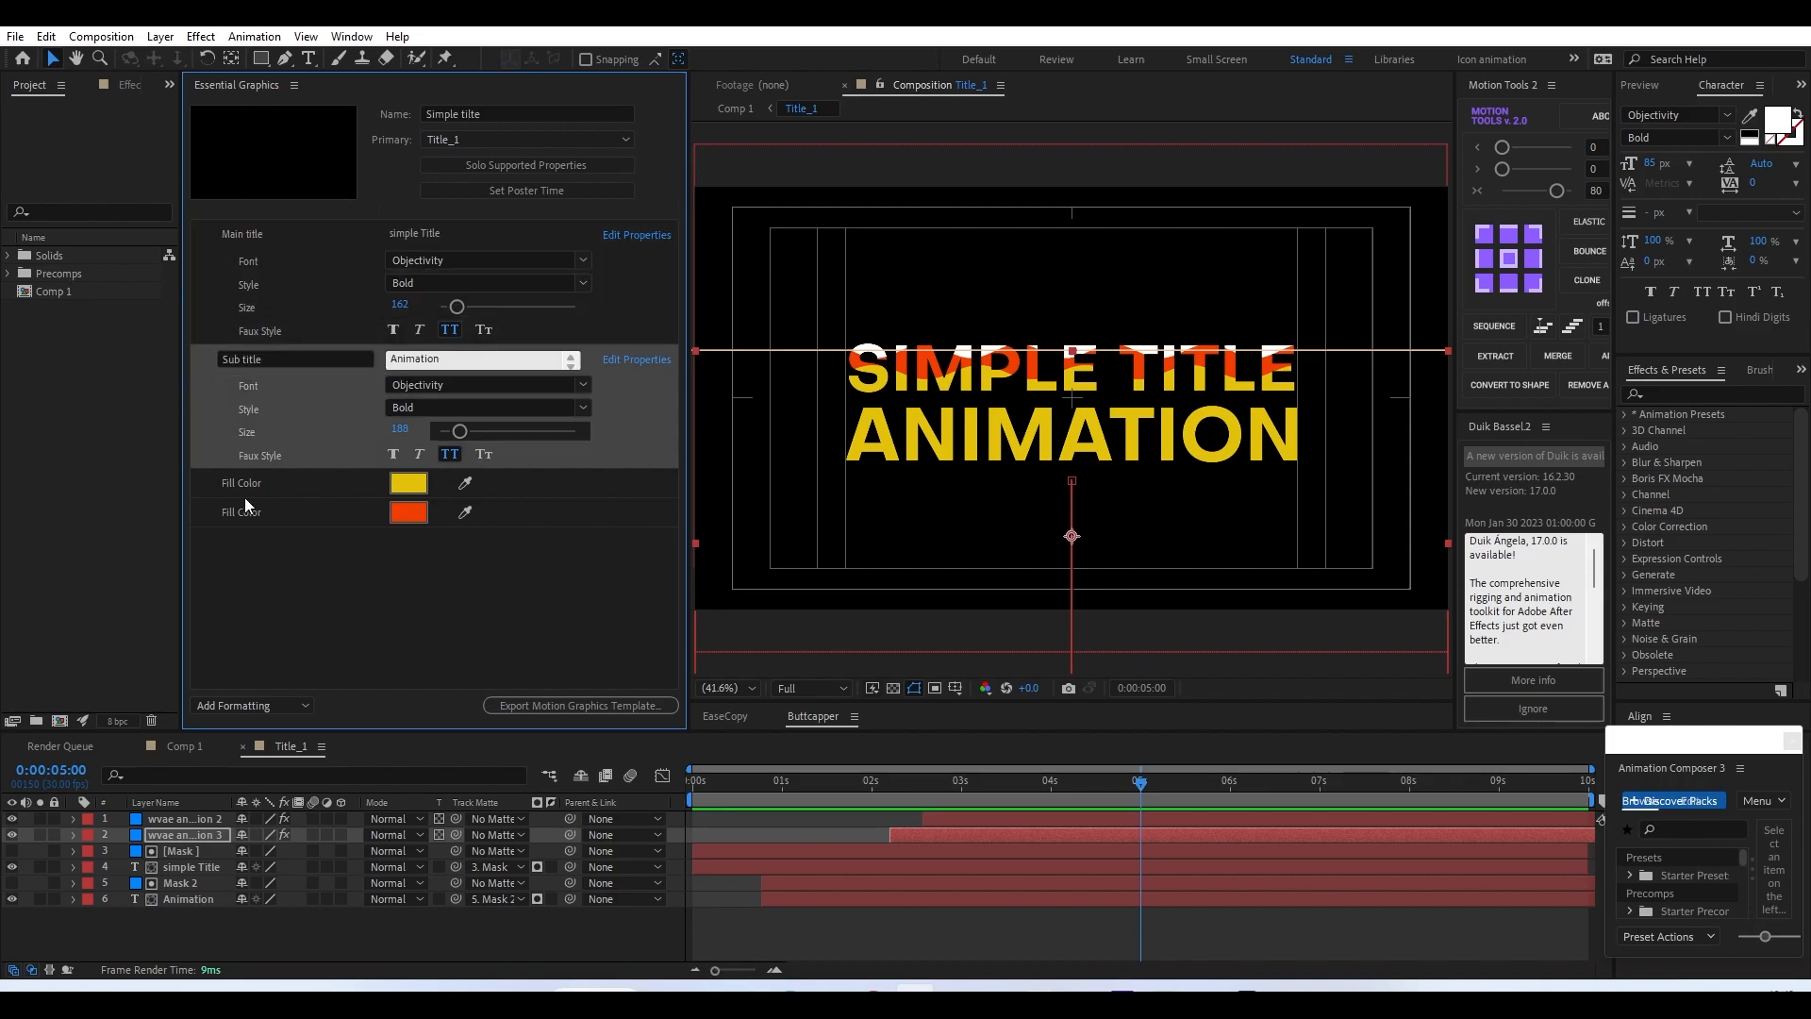
click(267, 586)
click(201, 484)
click(215, 512)
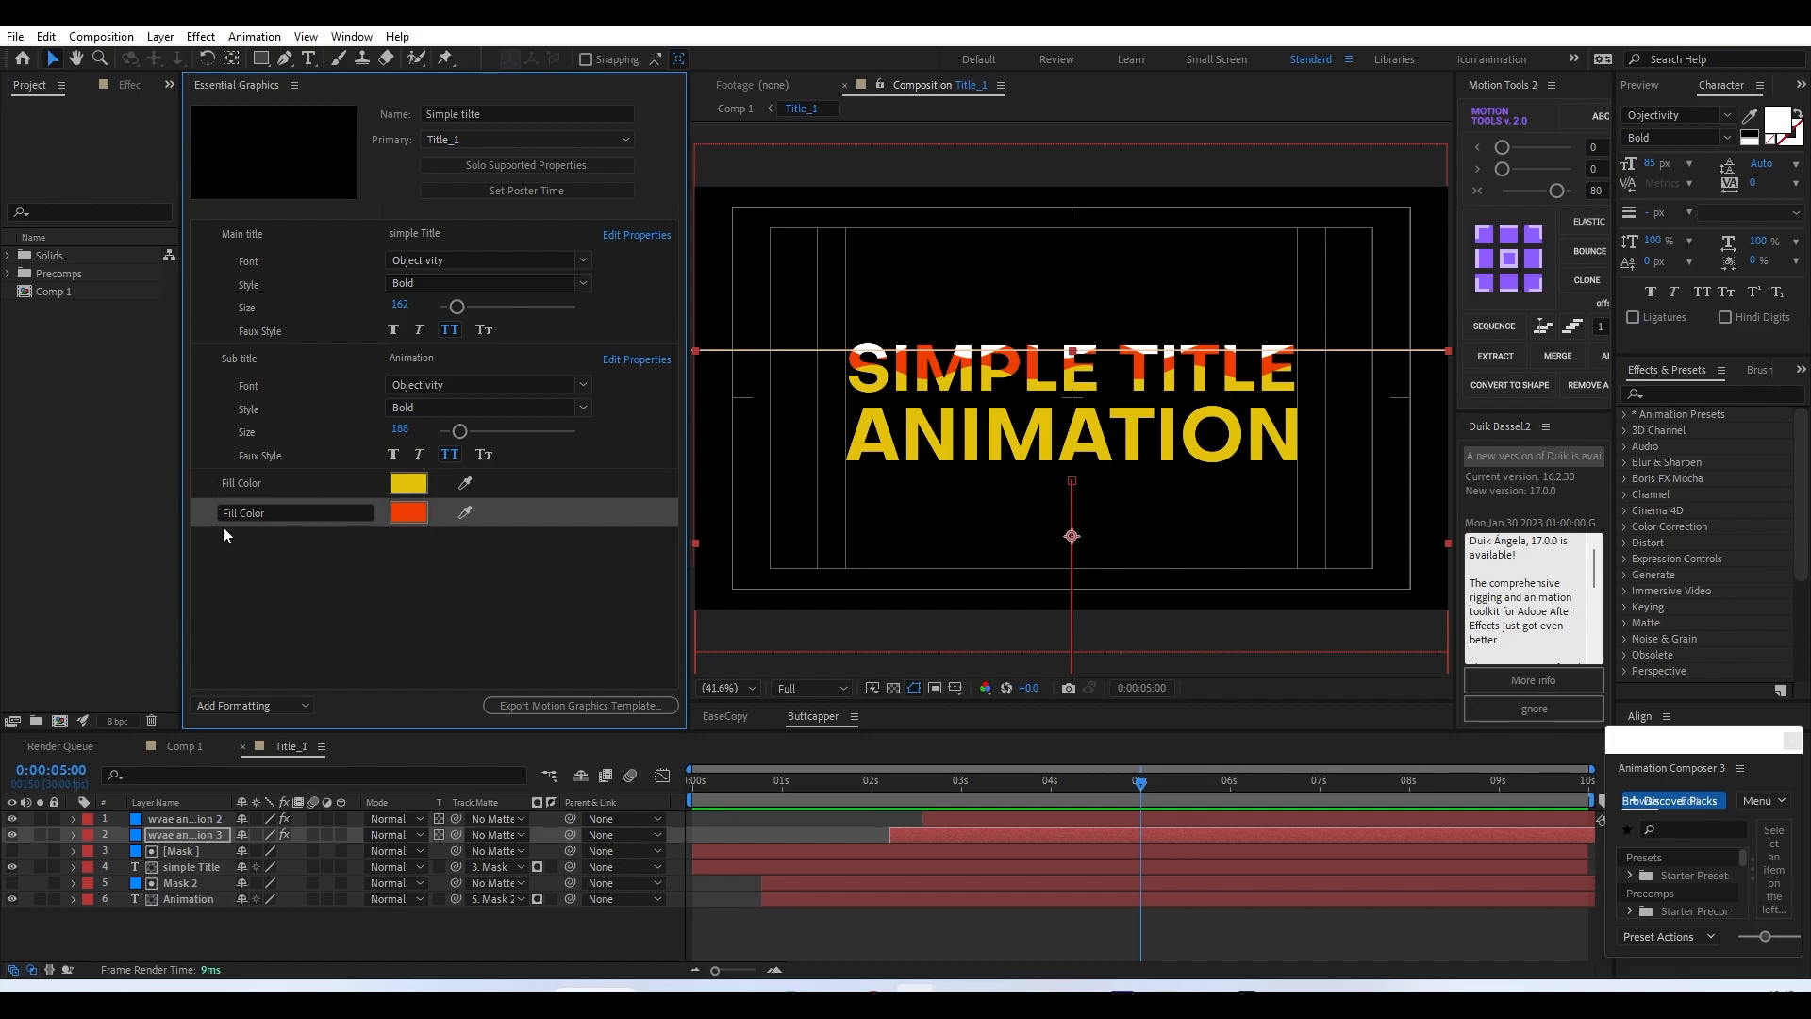
- Rename the yellow Fill Color control as "Main color"
click(283, 486)
click(306, 484)
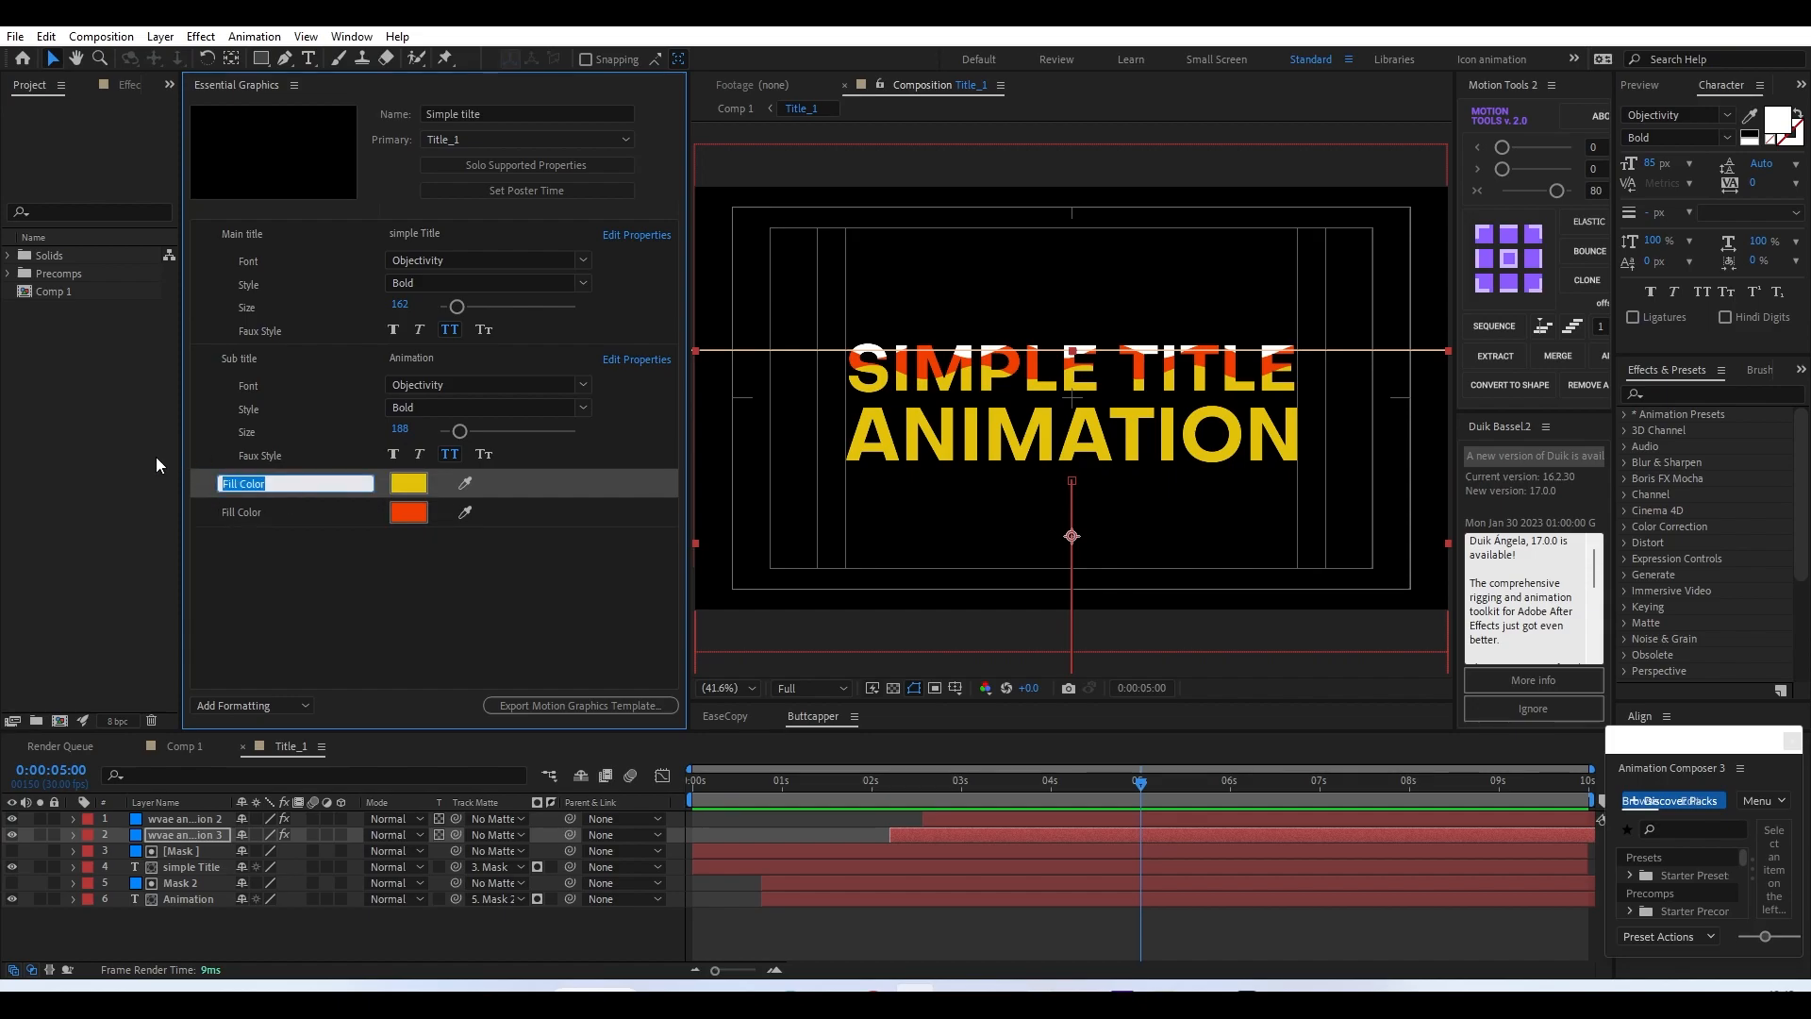
text(Main color)
key(Return)
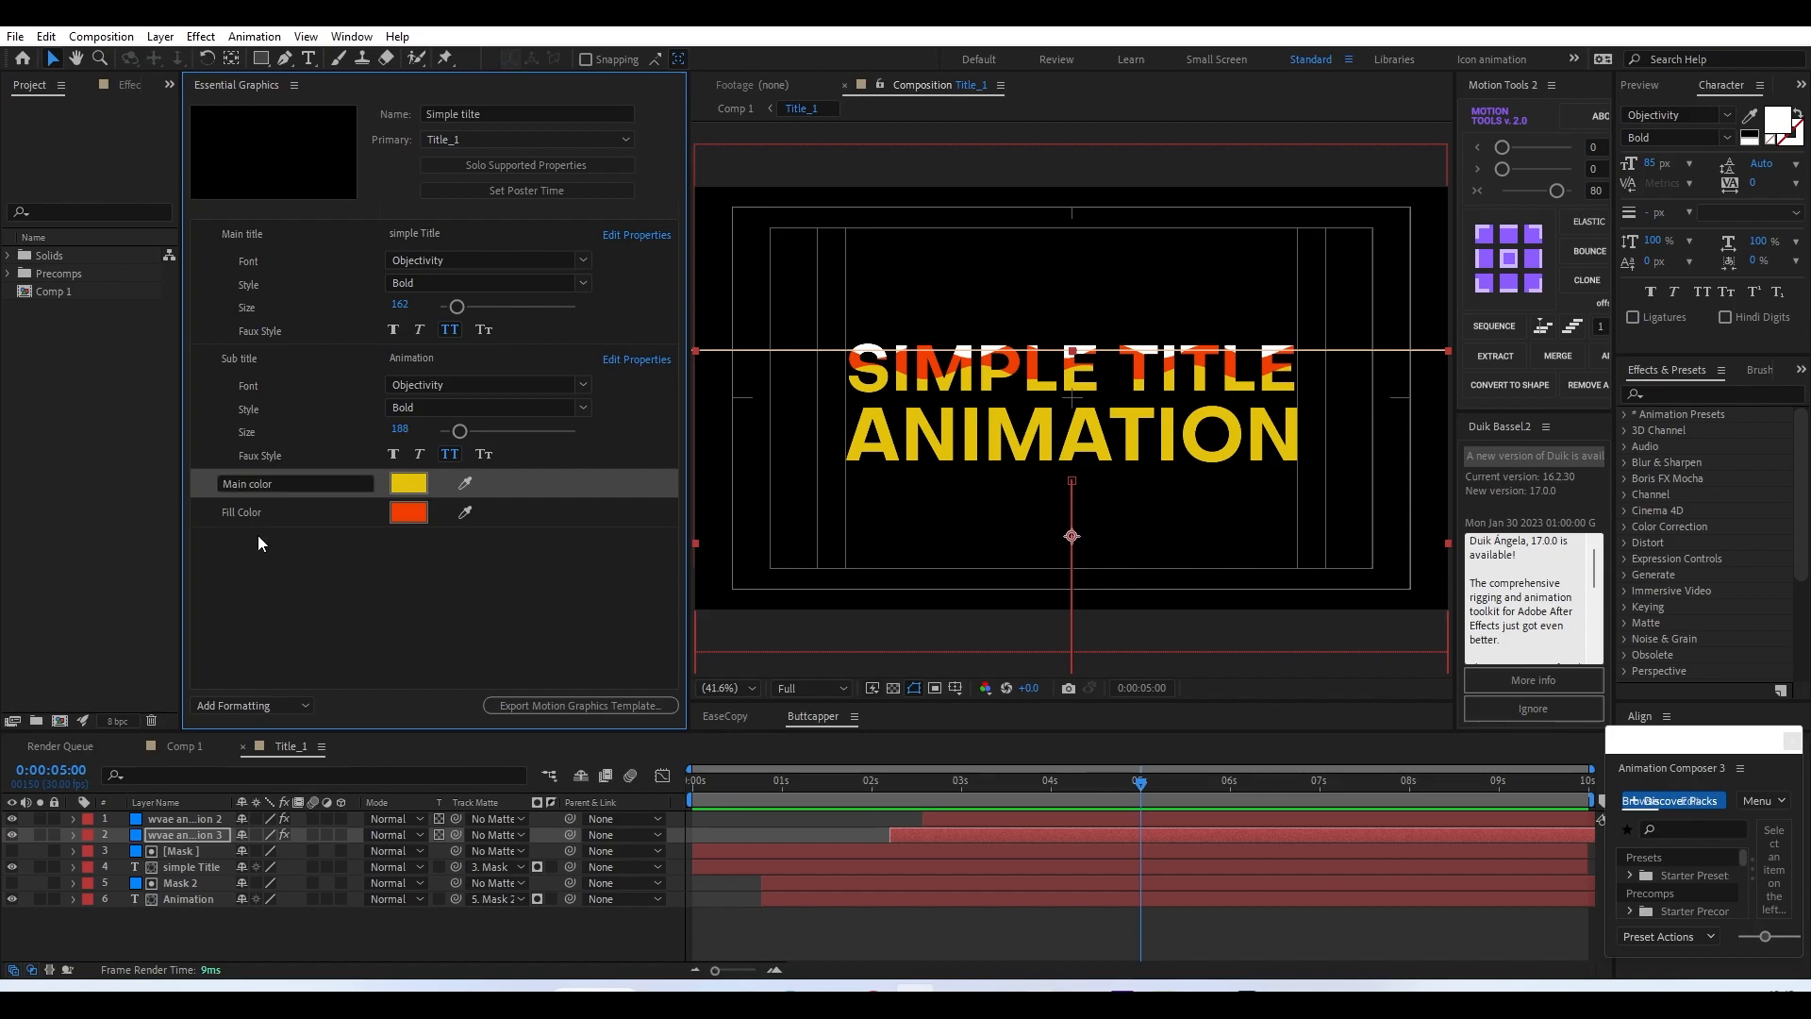
- Rename the orange-red Fill Color control as "Shadow color" and deselect it
click(263, 506)
click(298, 506)
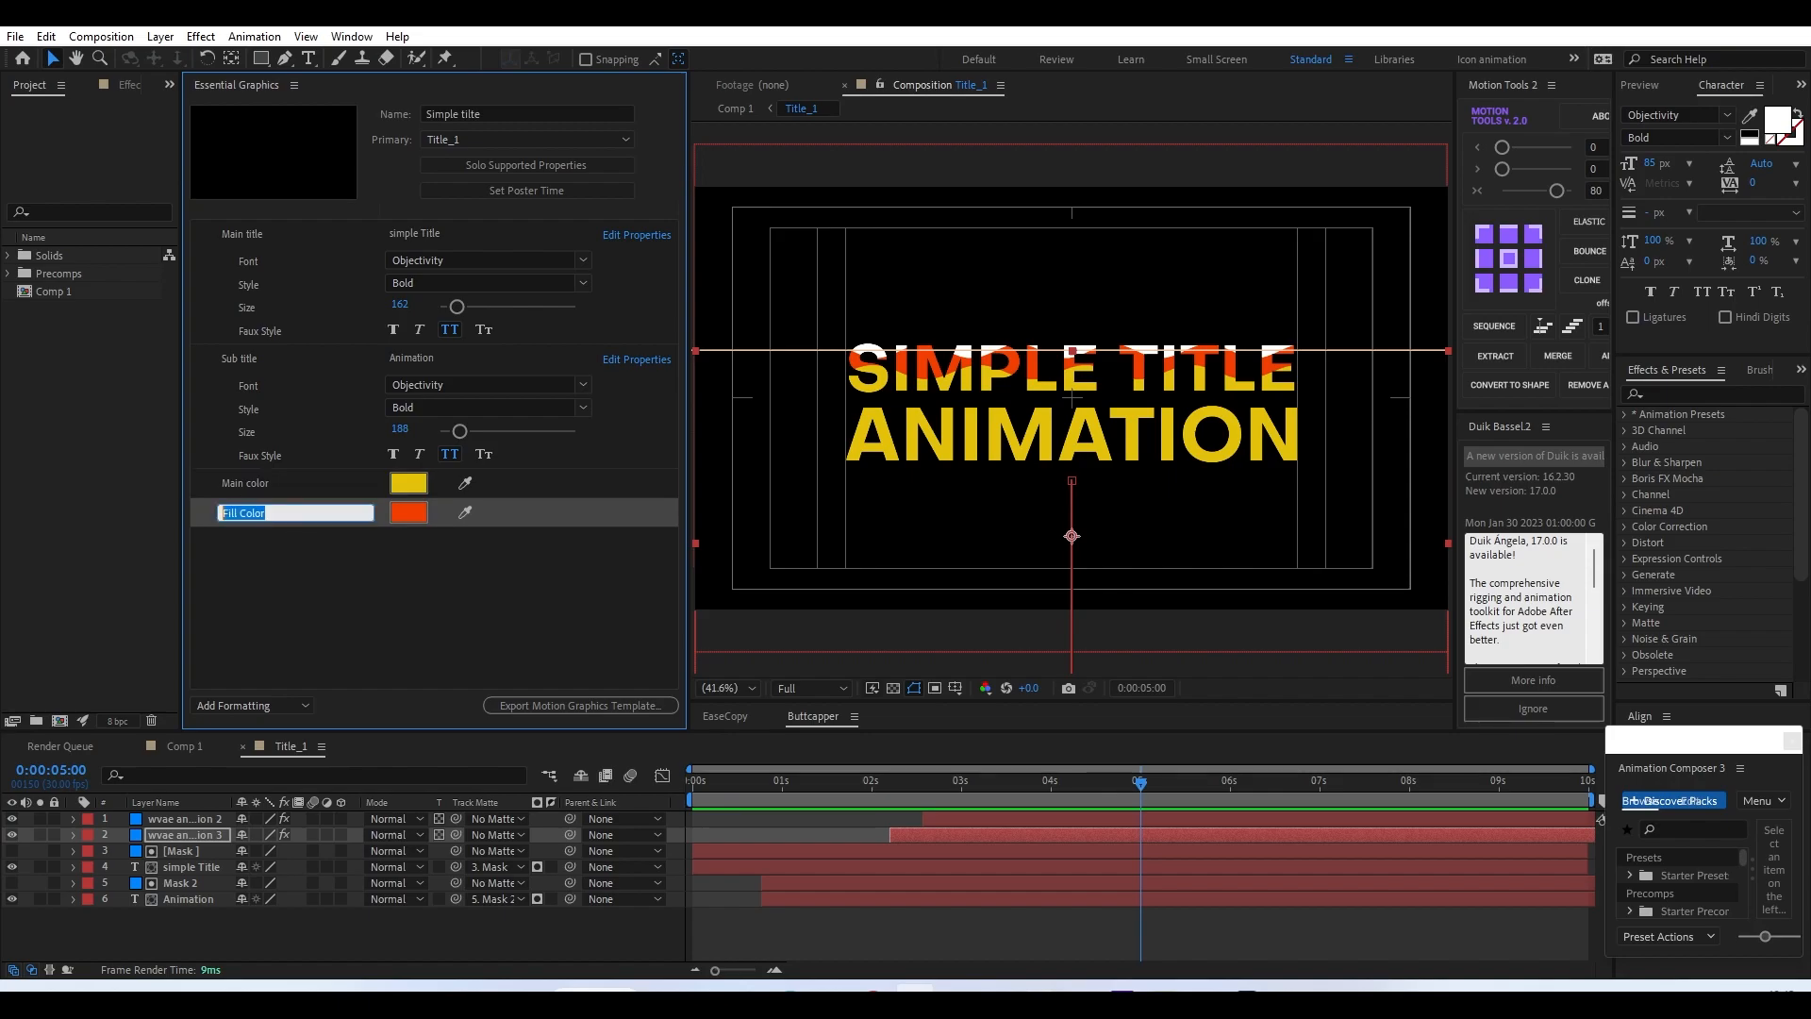
text(Shadow color)
key(Return)
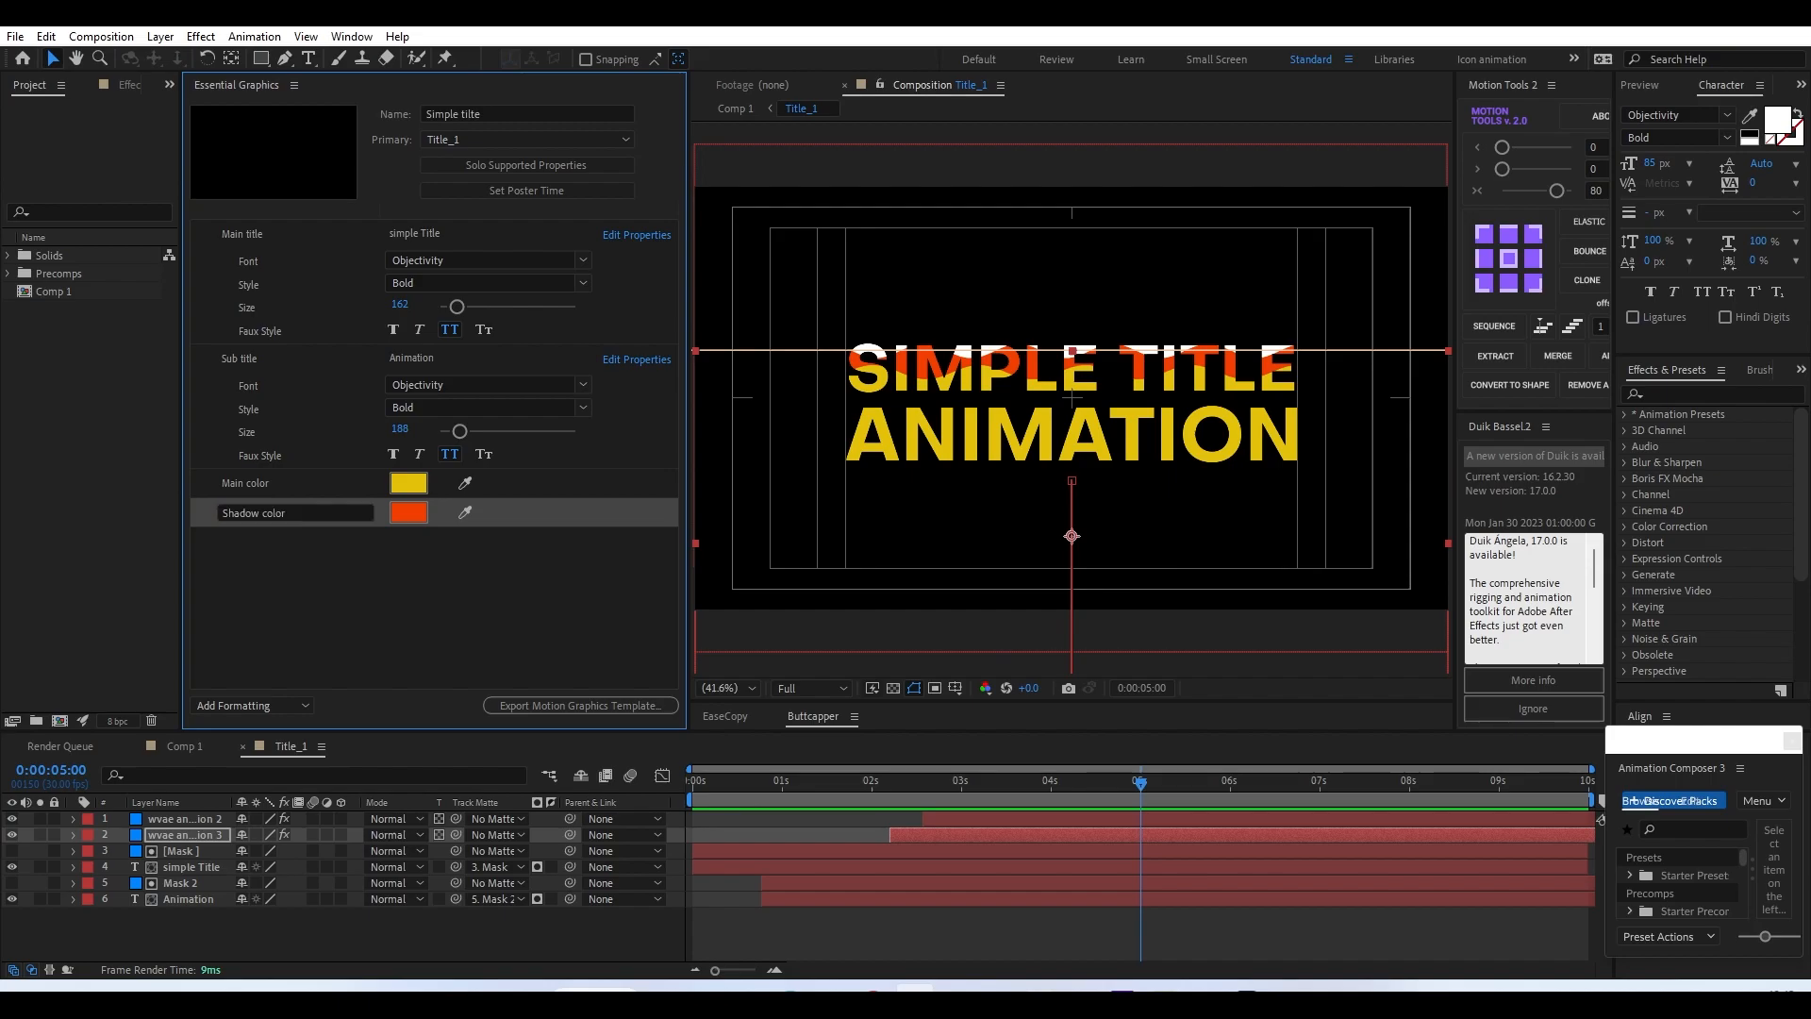
click(300, 602)
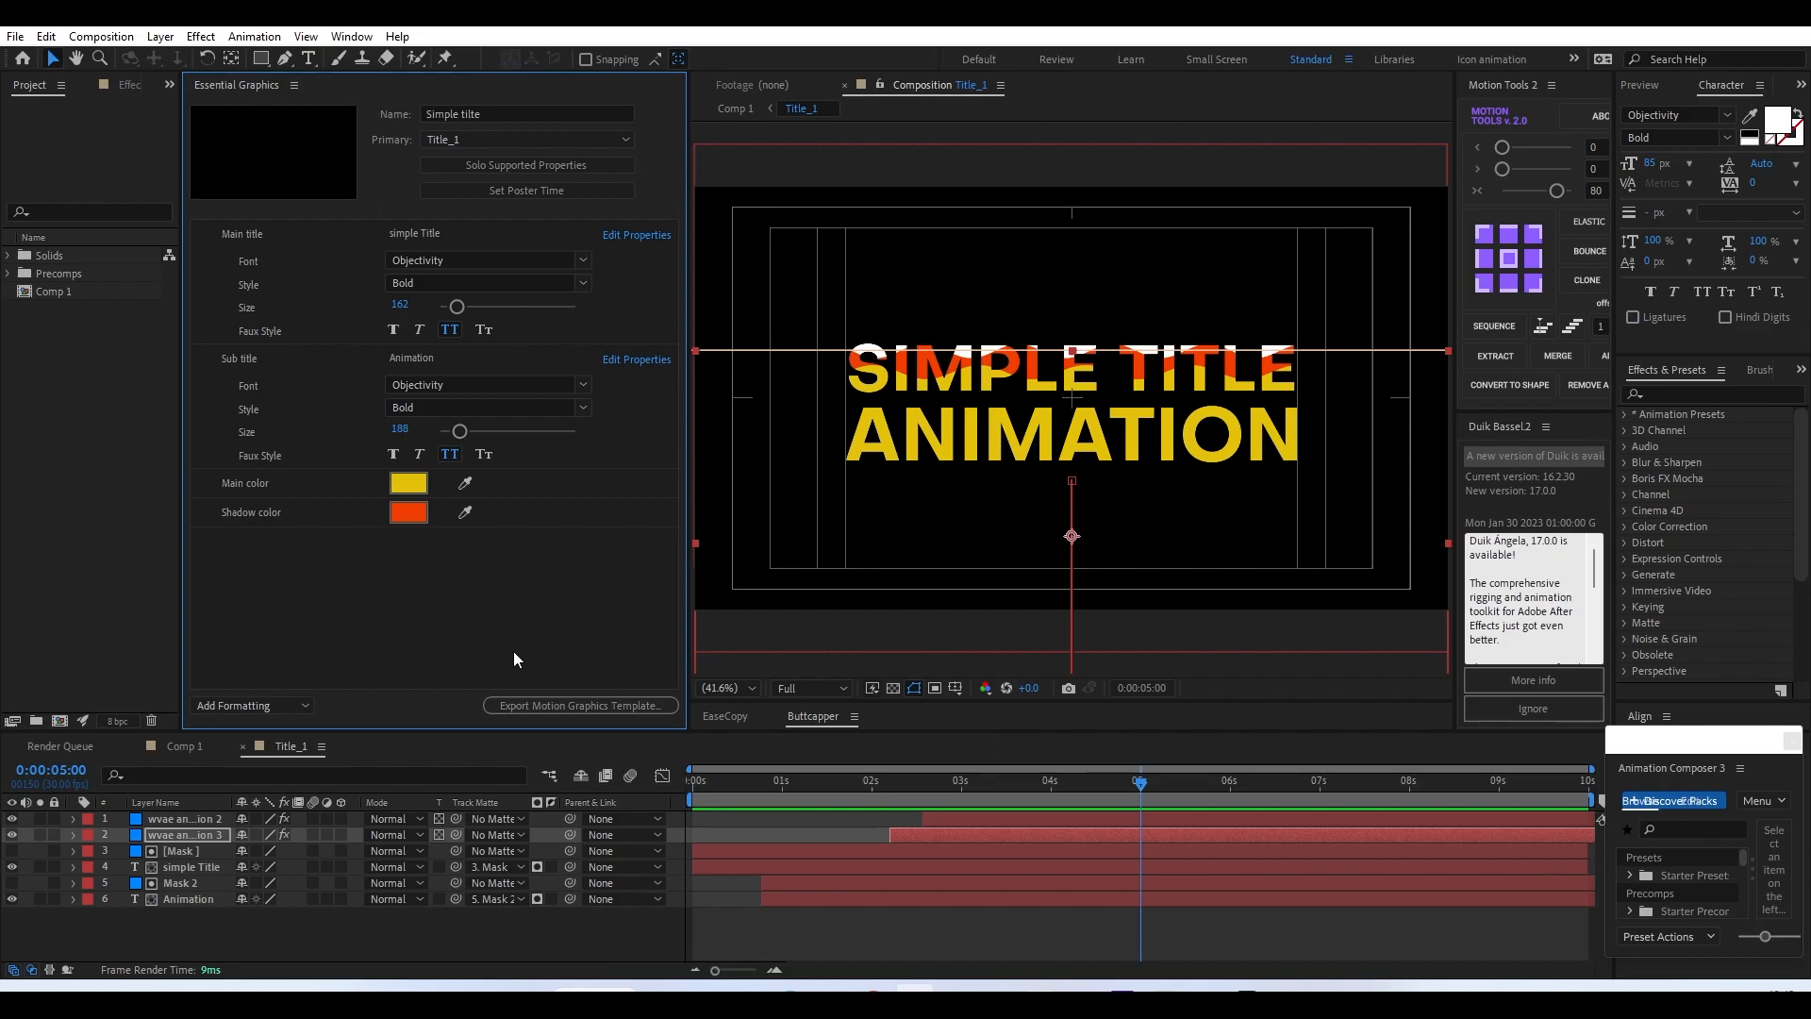
- Replace the Main title control's text with "motion title"
click(430, 232)
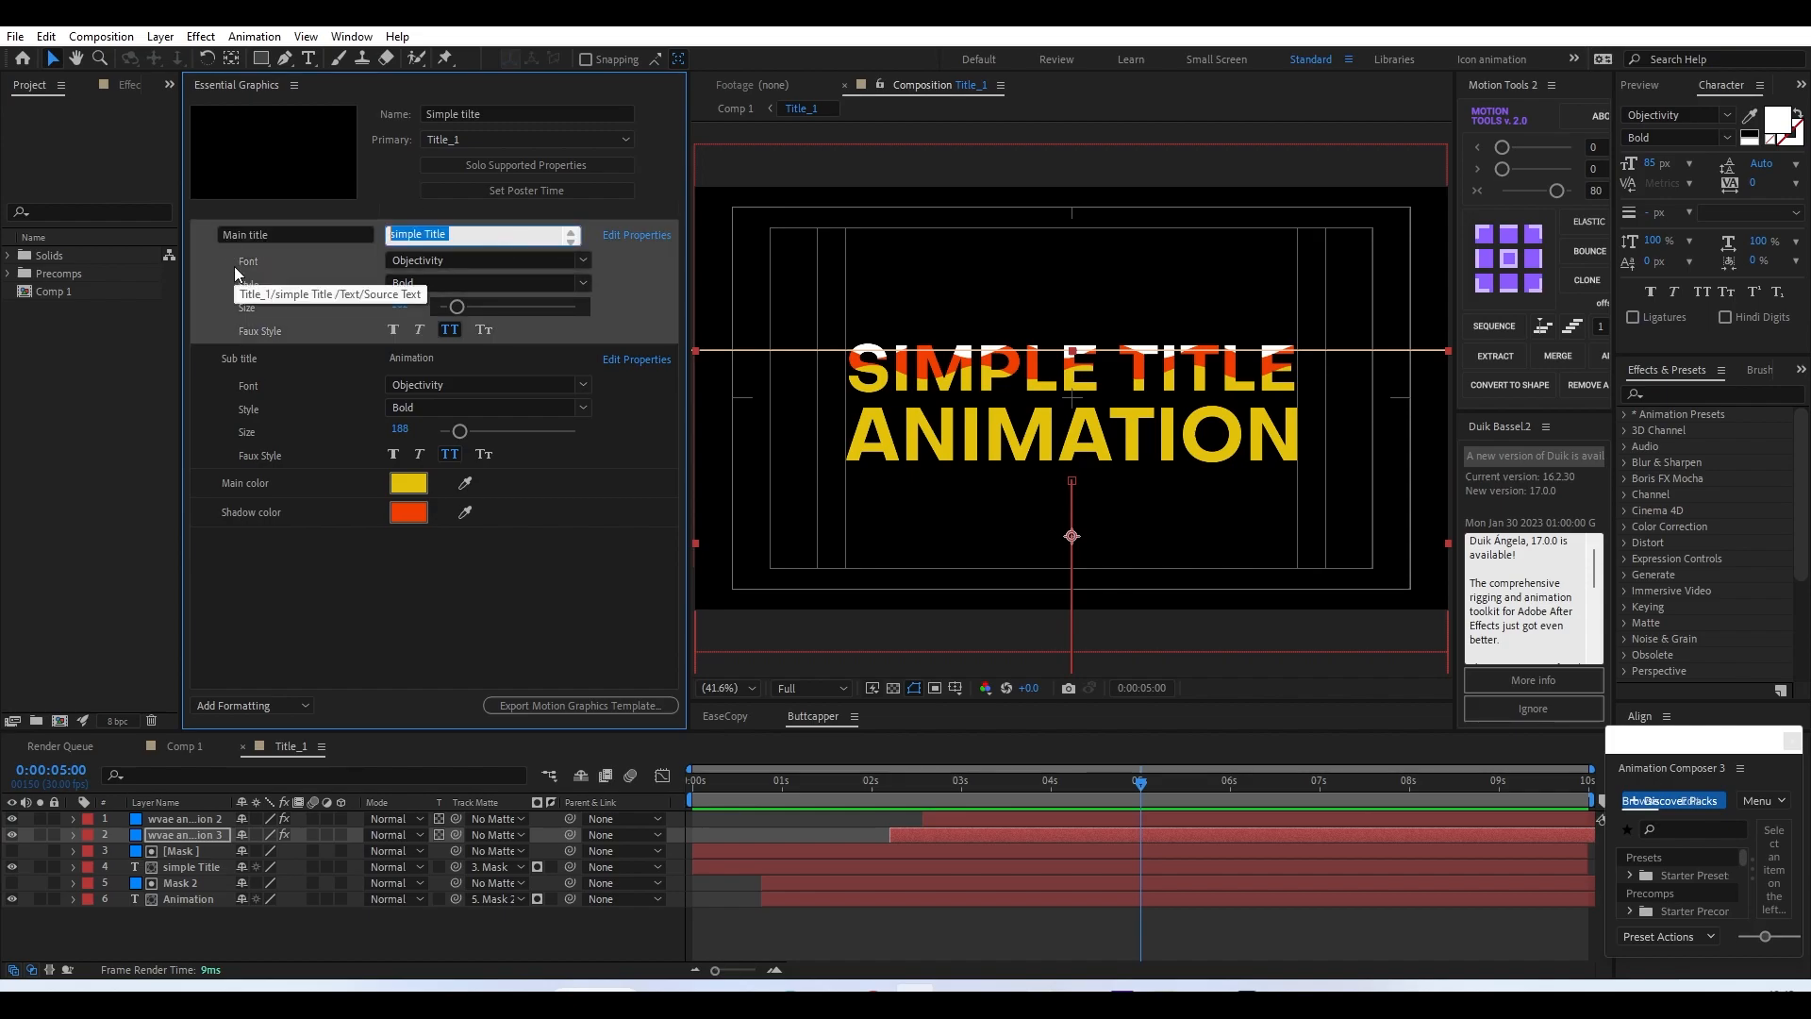
text(motion title)
key(Return)
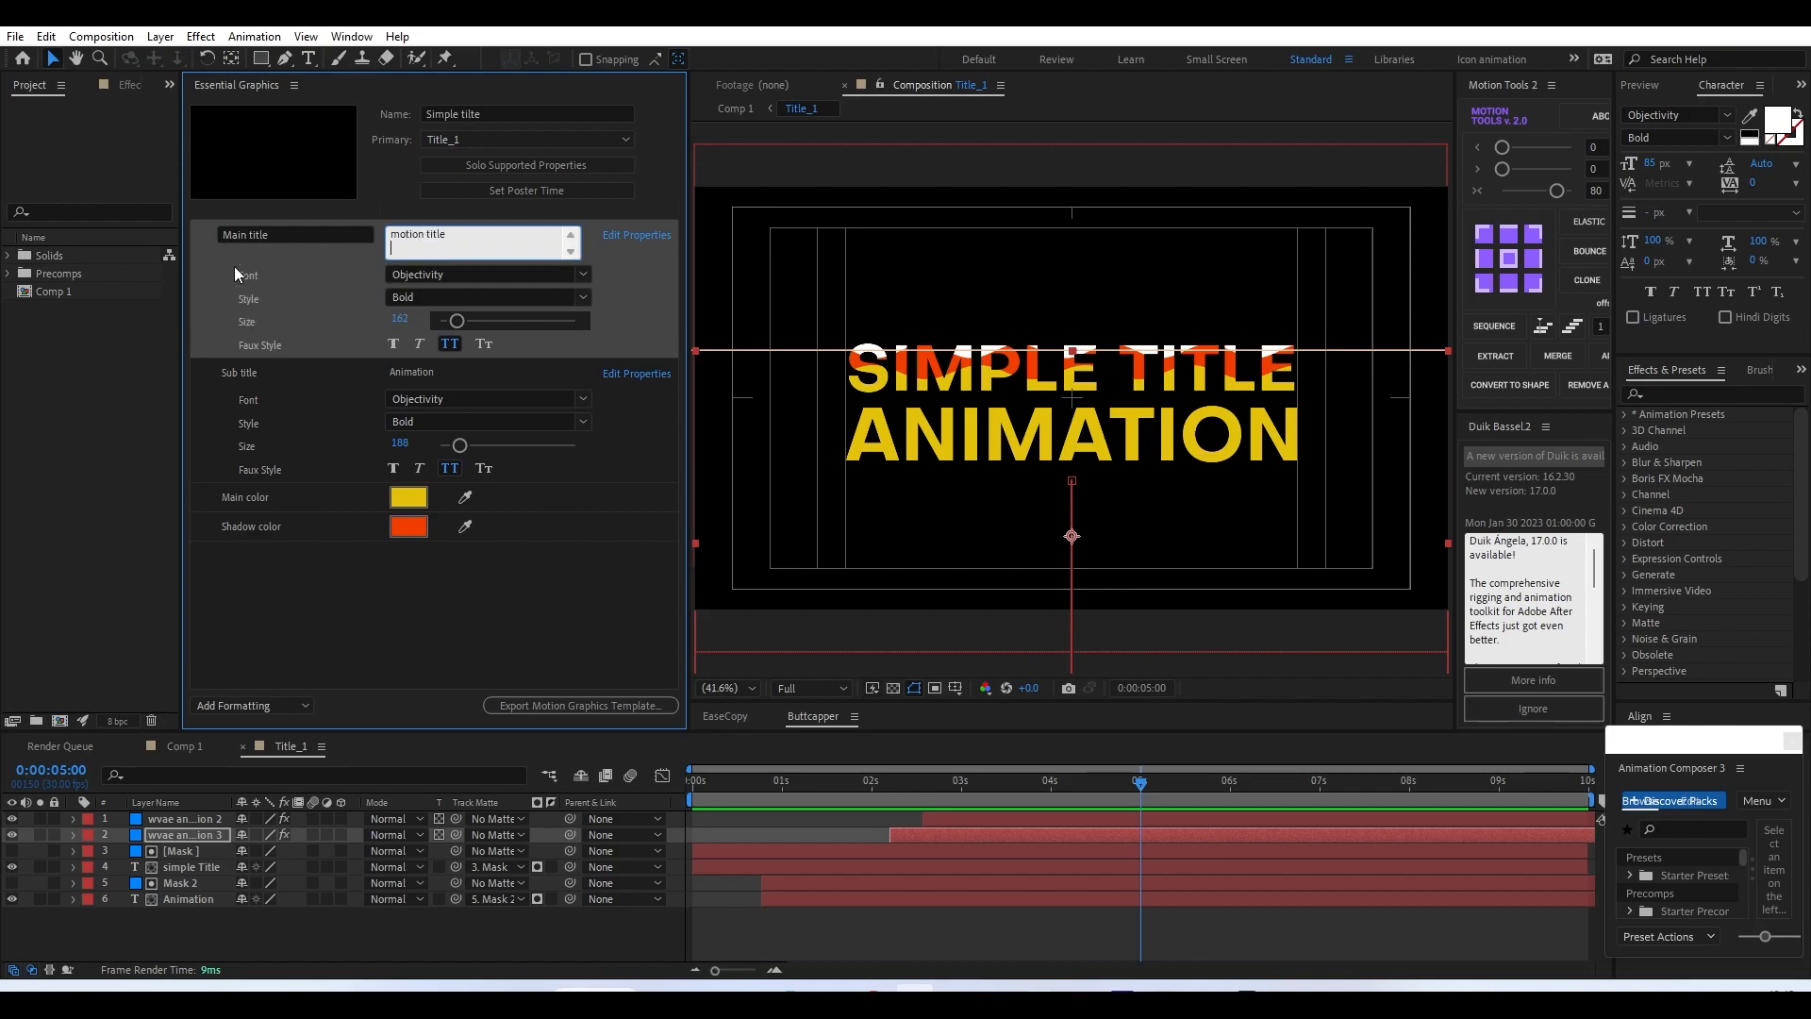
click(445, 561)
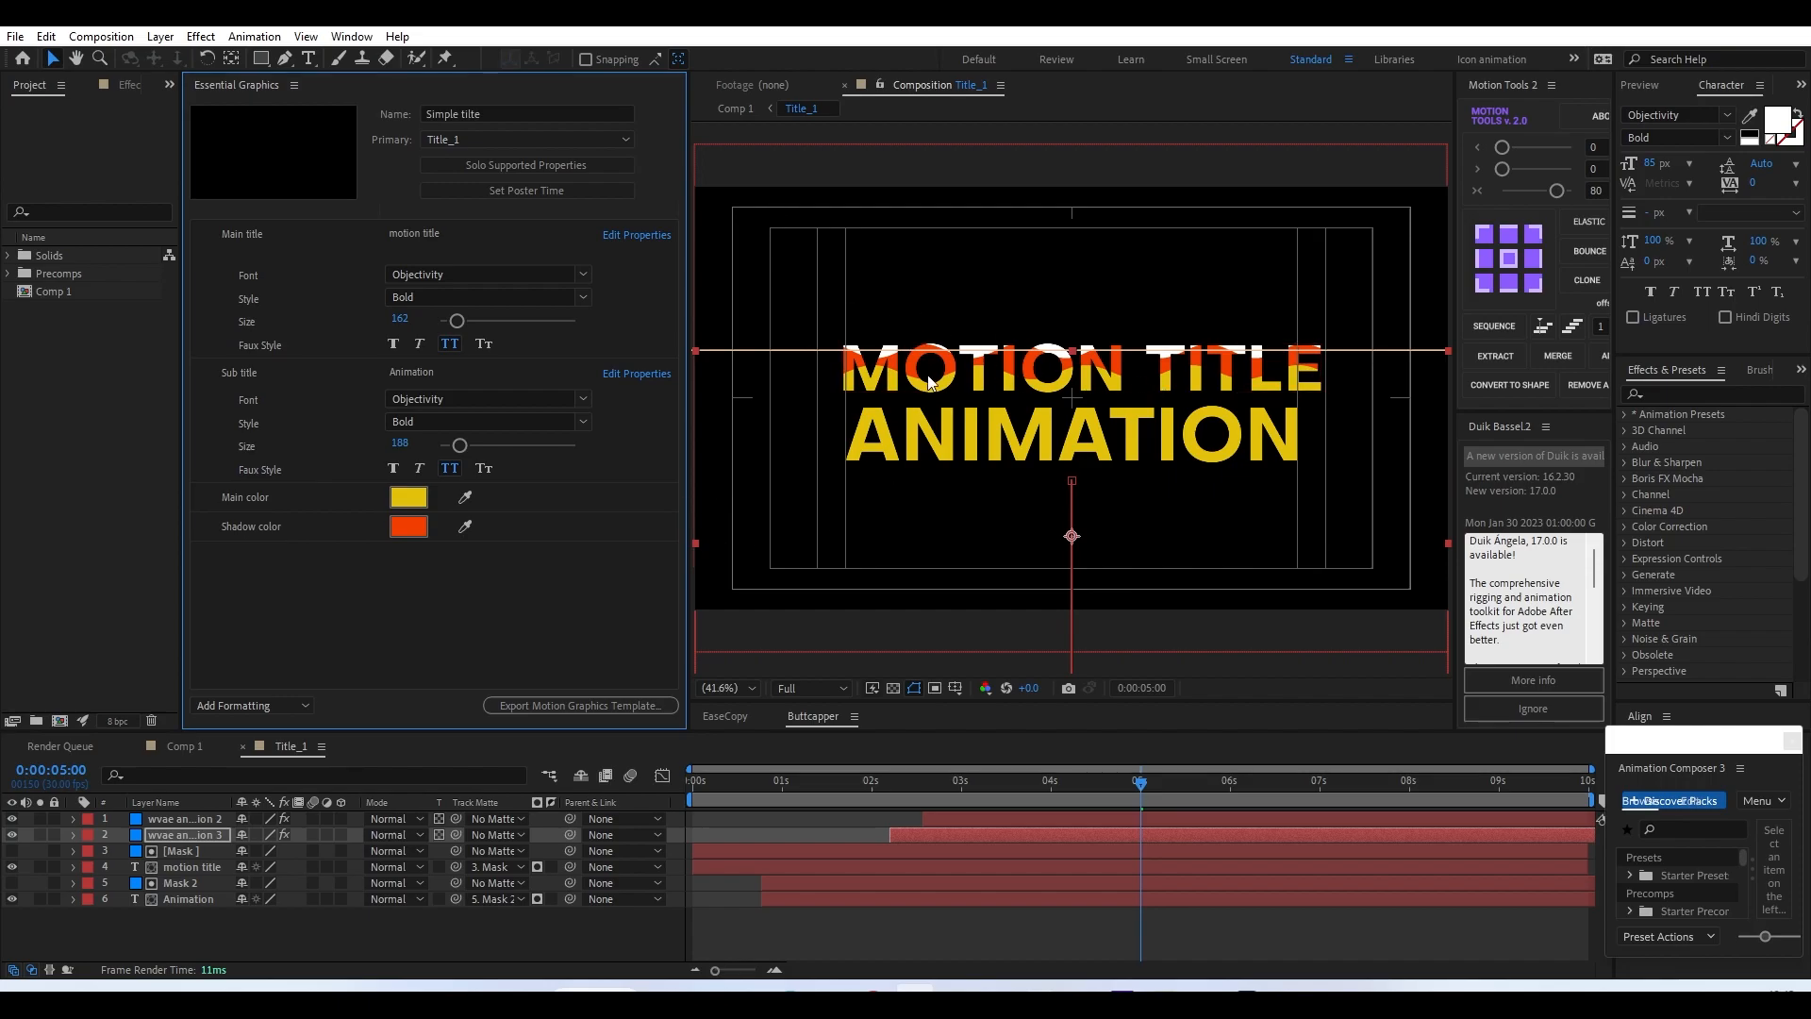
- Replace the Sub title control's text with "simple animation" and reduce its font size to 118.5
click(429, 375)
drag(505, 372, 107, 367)
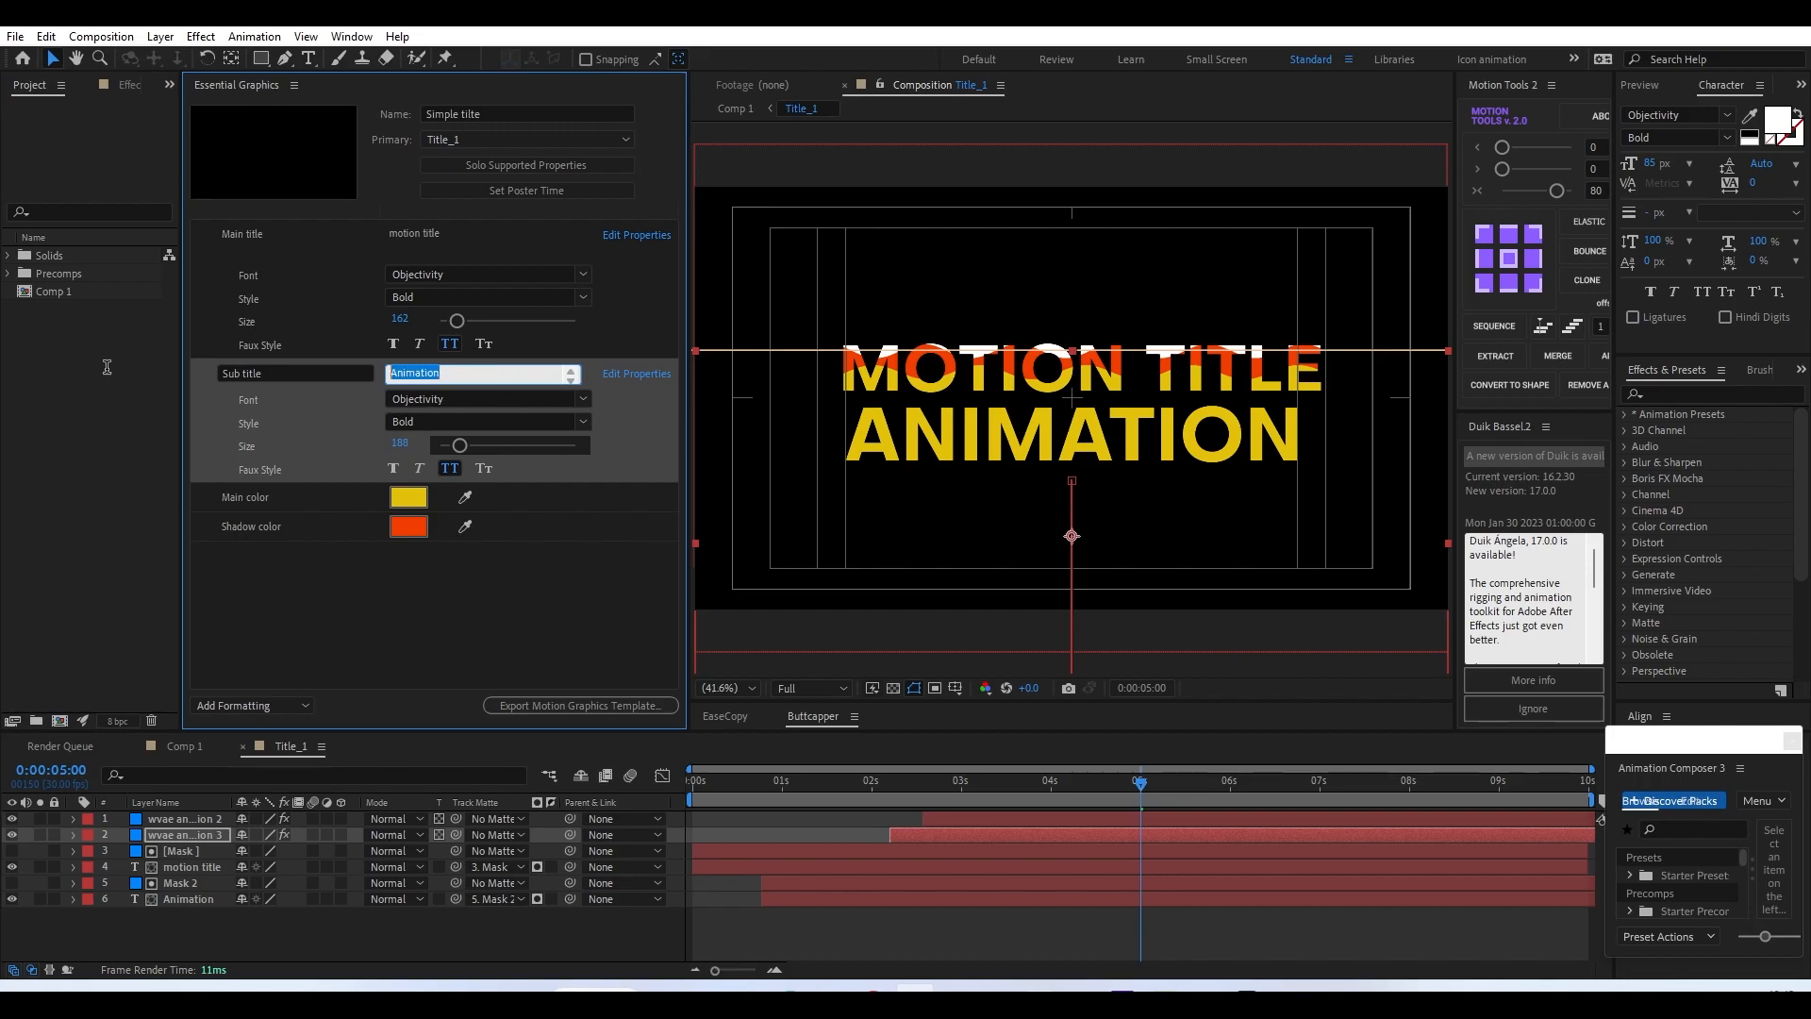
text(simple animation)
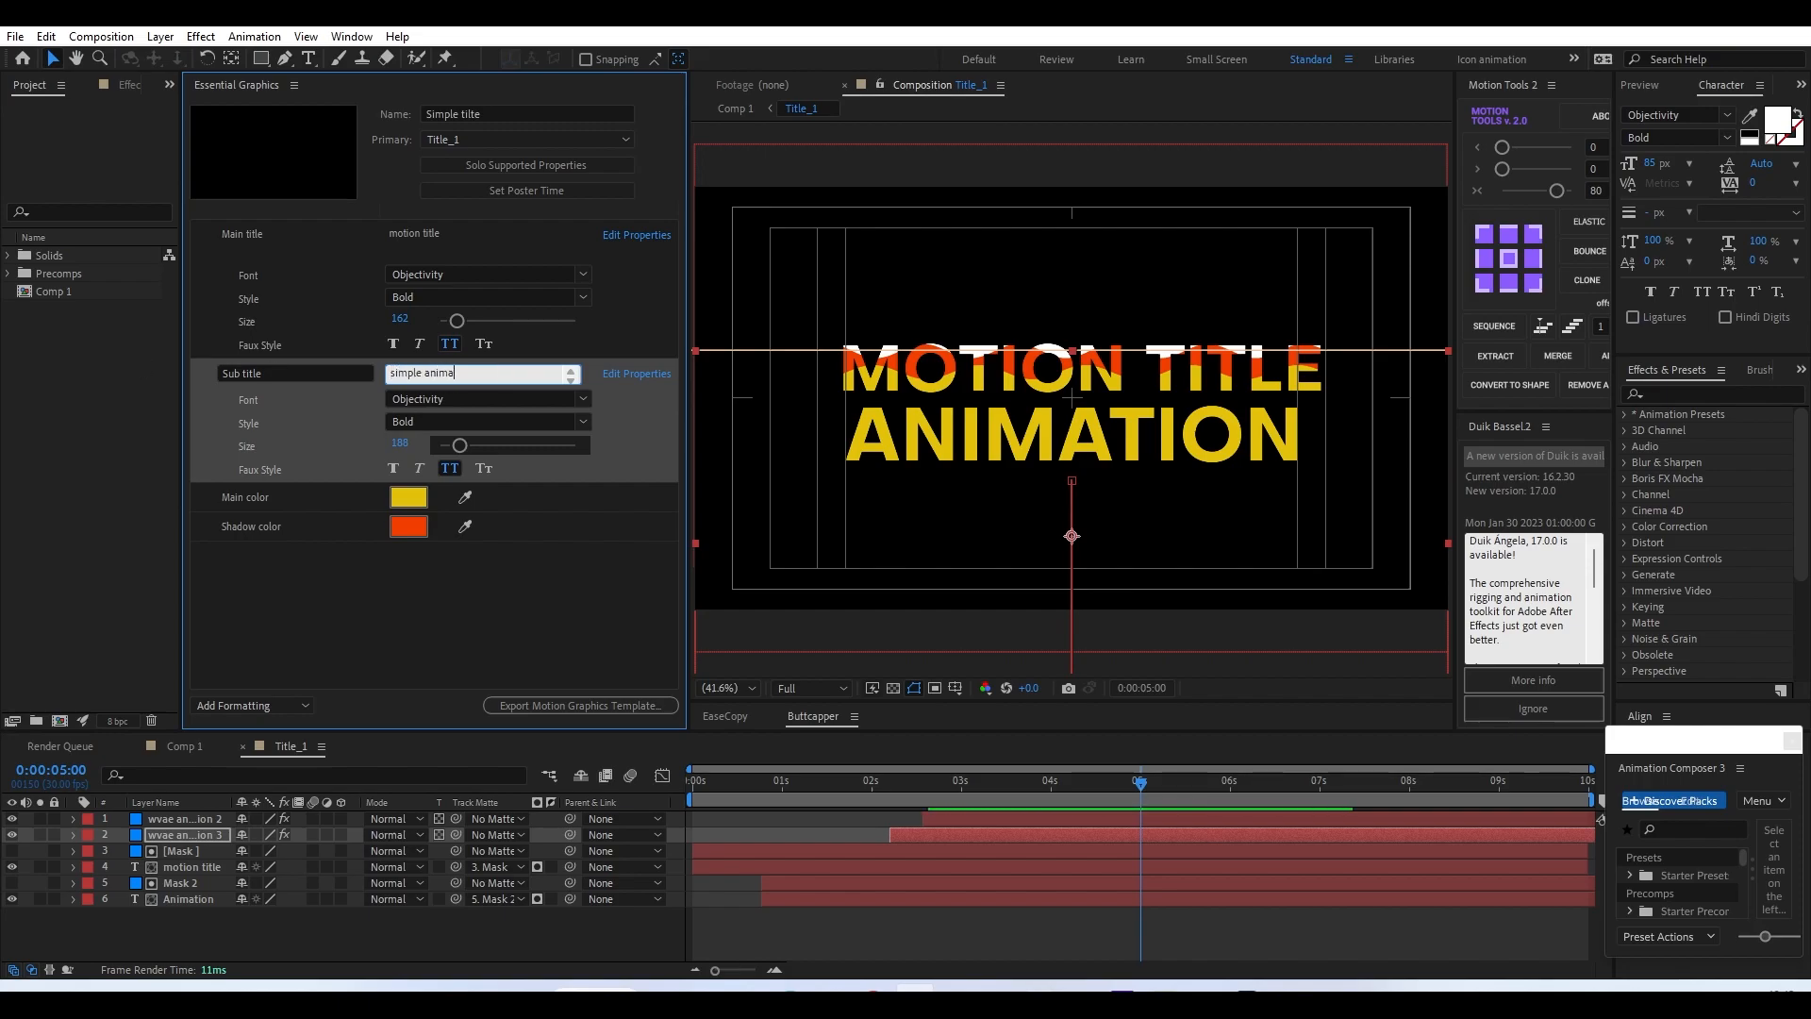
click(383, 615)
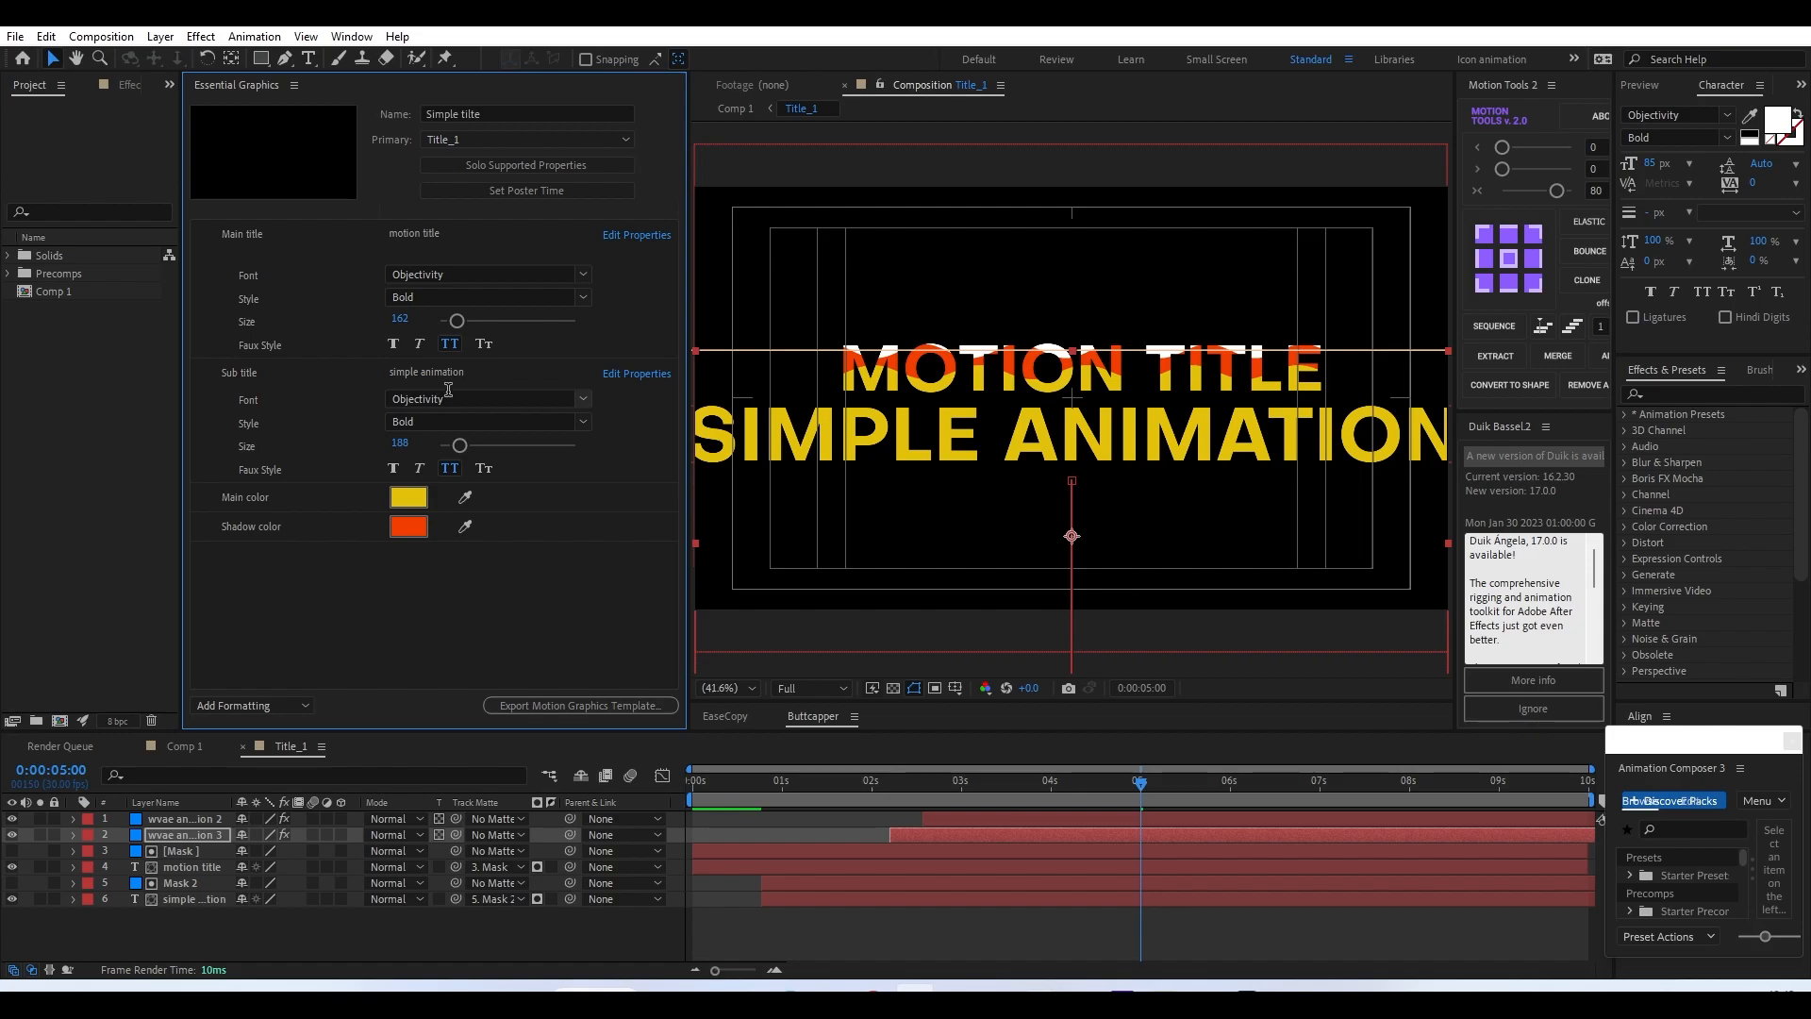
drag(401, 453, 19, 449)
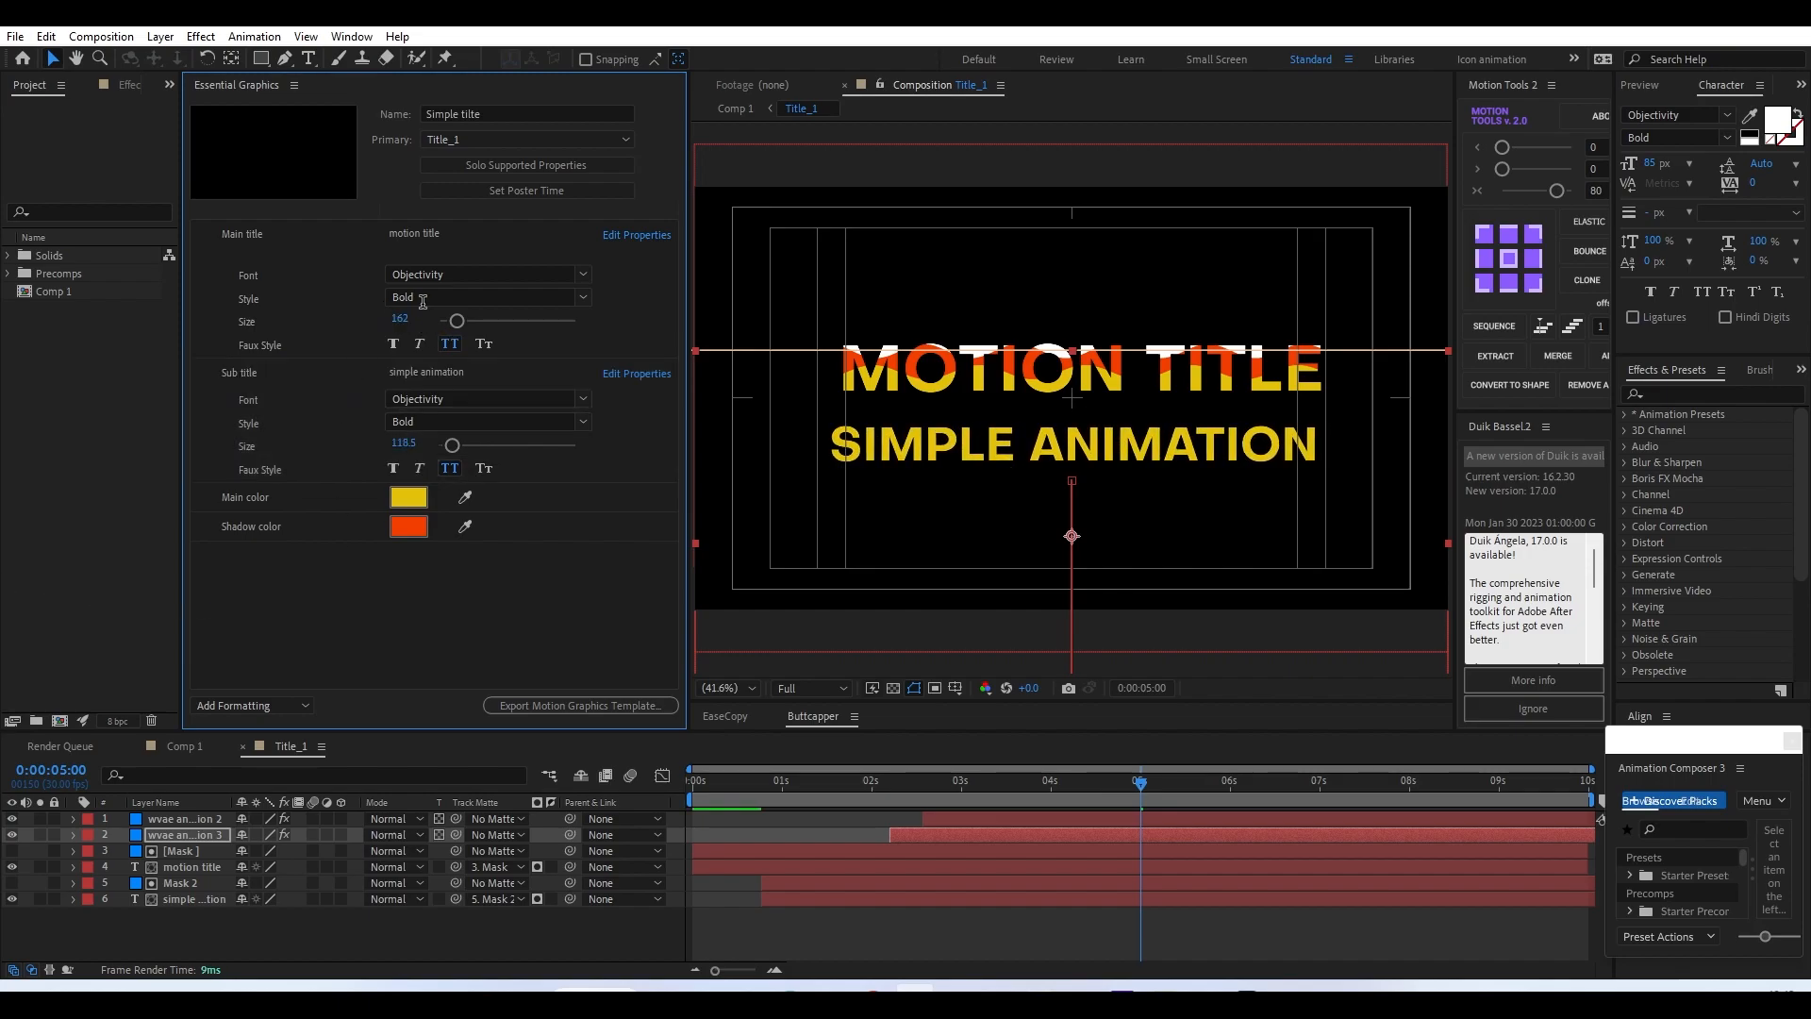
- Change the Main title control's font to Onyx Regular
click(585, 273)
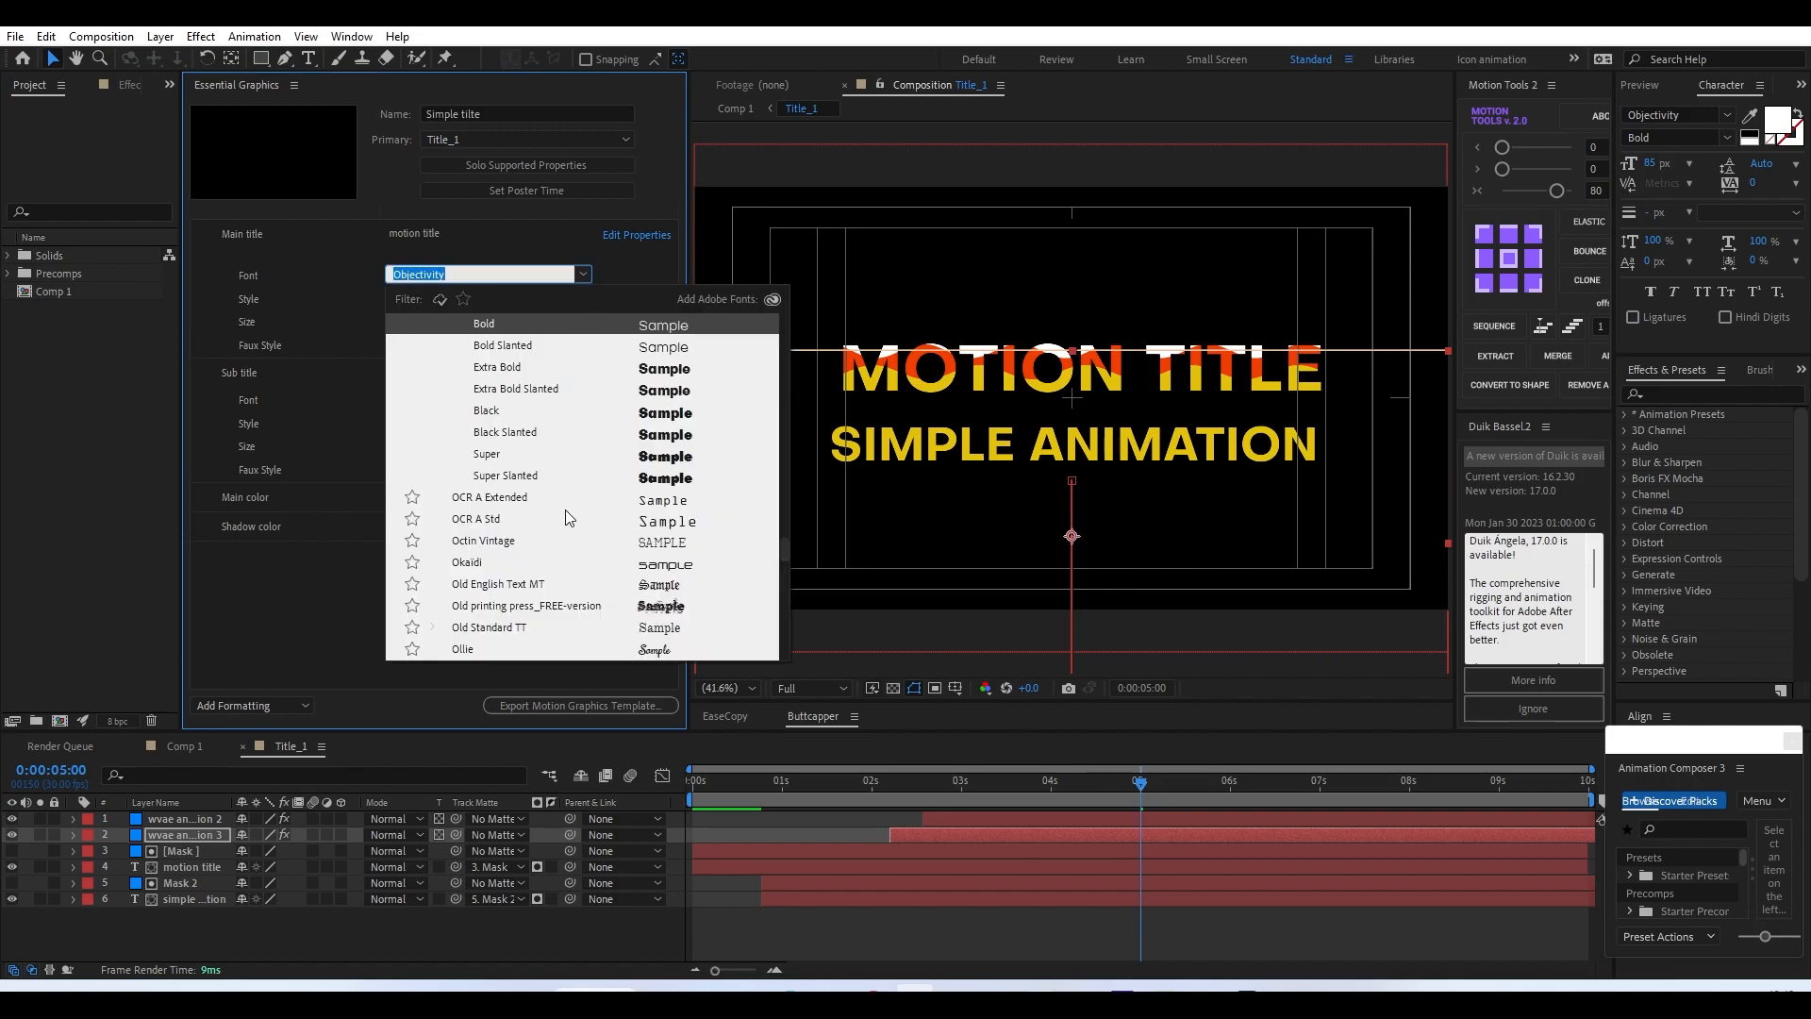
scroll(590, 519, down, 3)
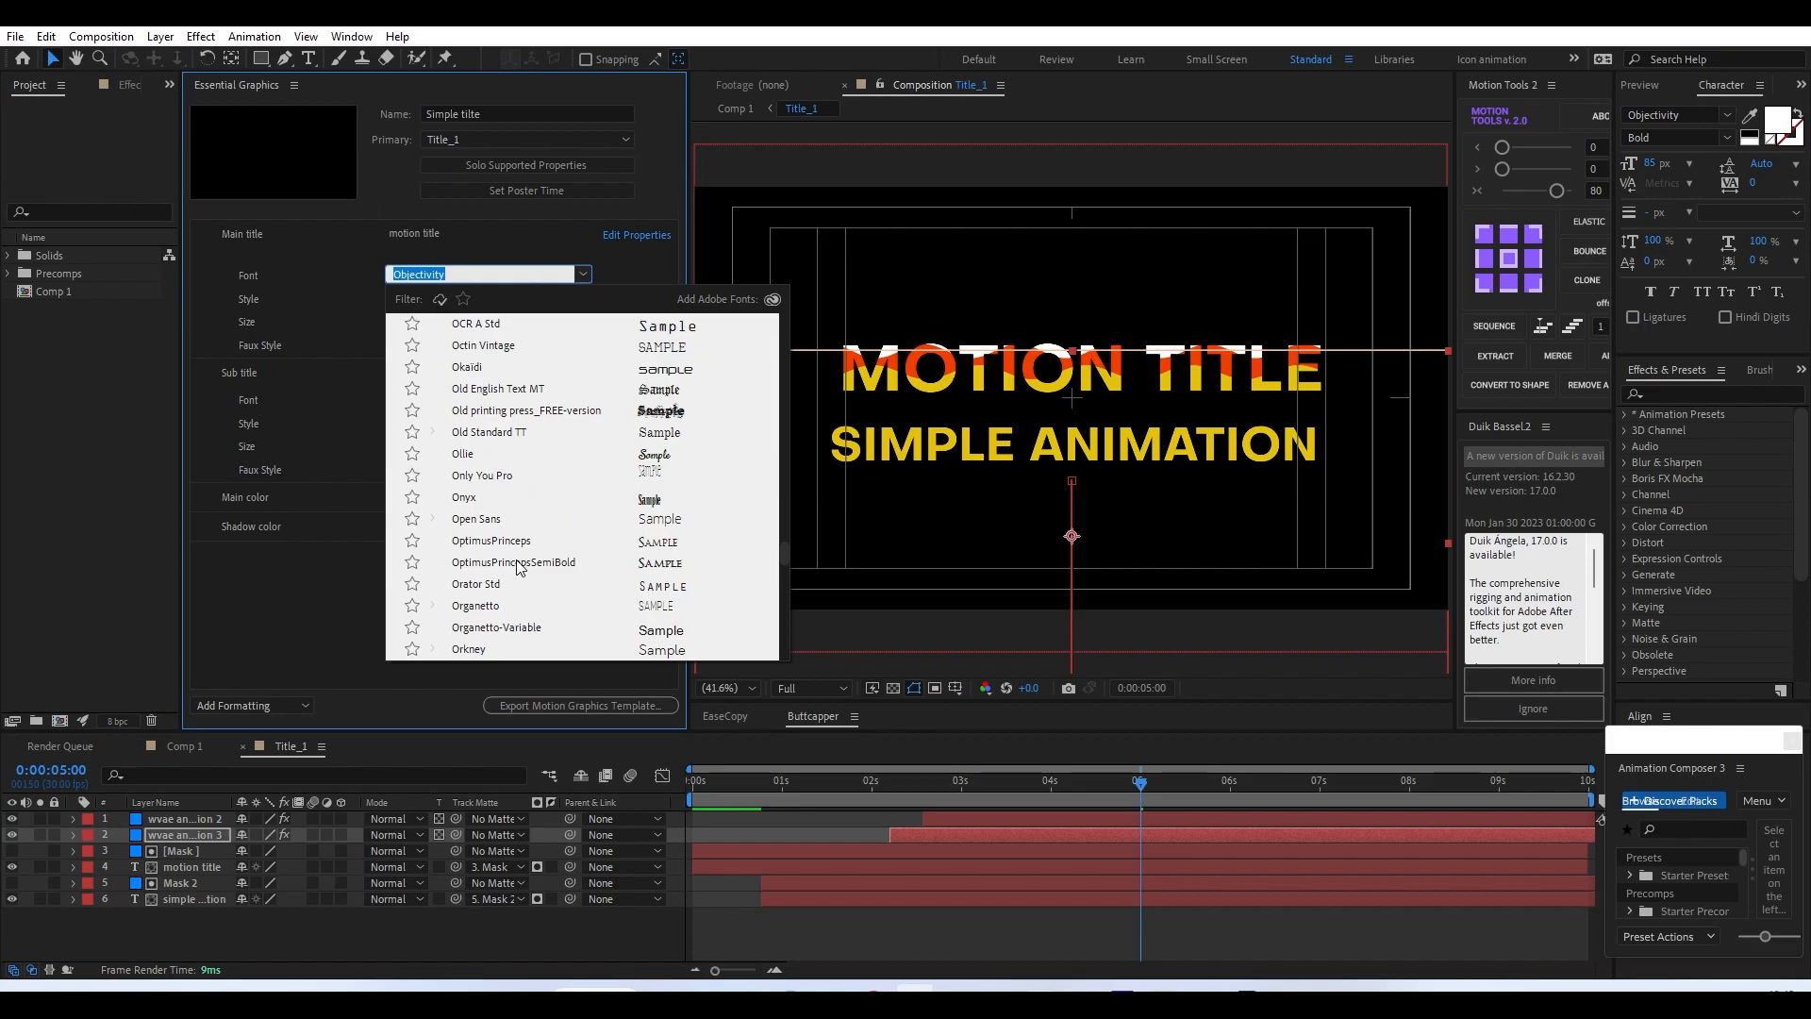
scroll(517, 562, up, 3)
scroll(650, 562, down, 2)
click(650, 564)
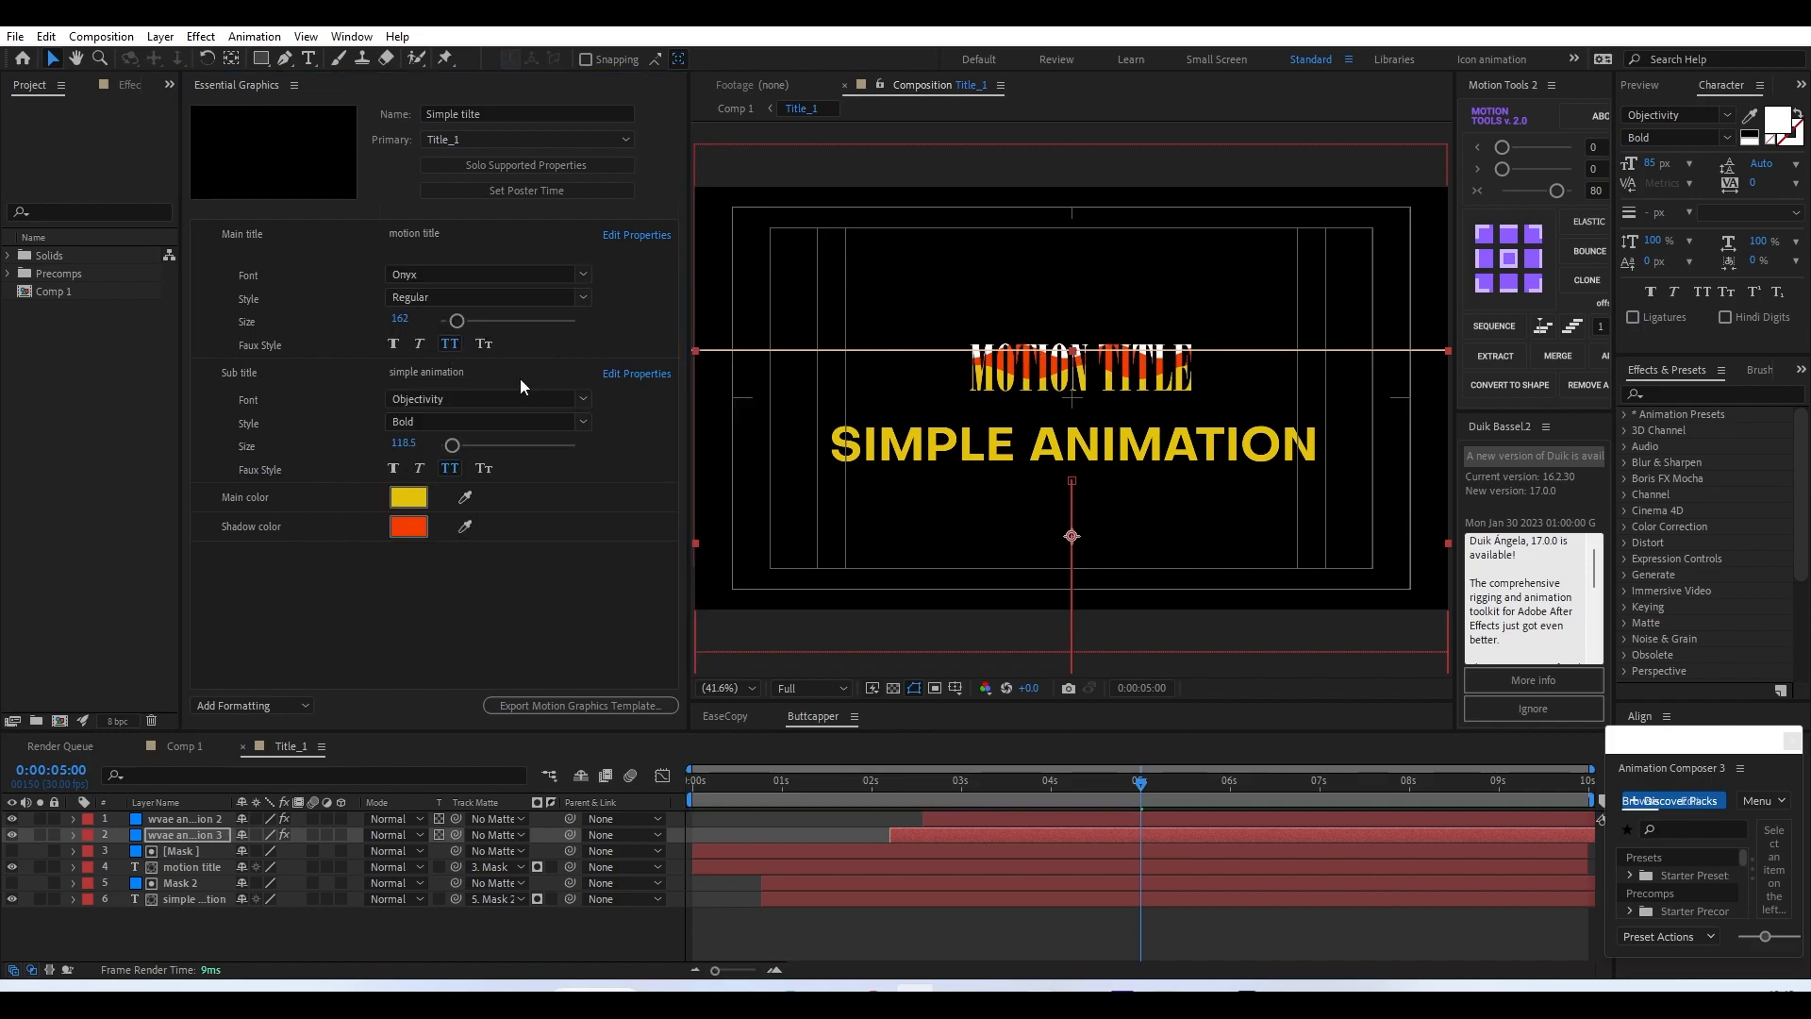
- Change the Sub title control's font to Niagara Engraved Regular
click(583, 399)
scroll(525, 717, down, 4)
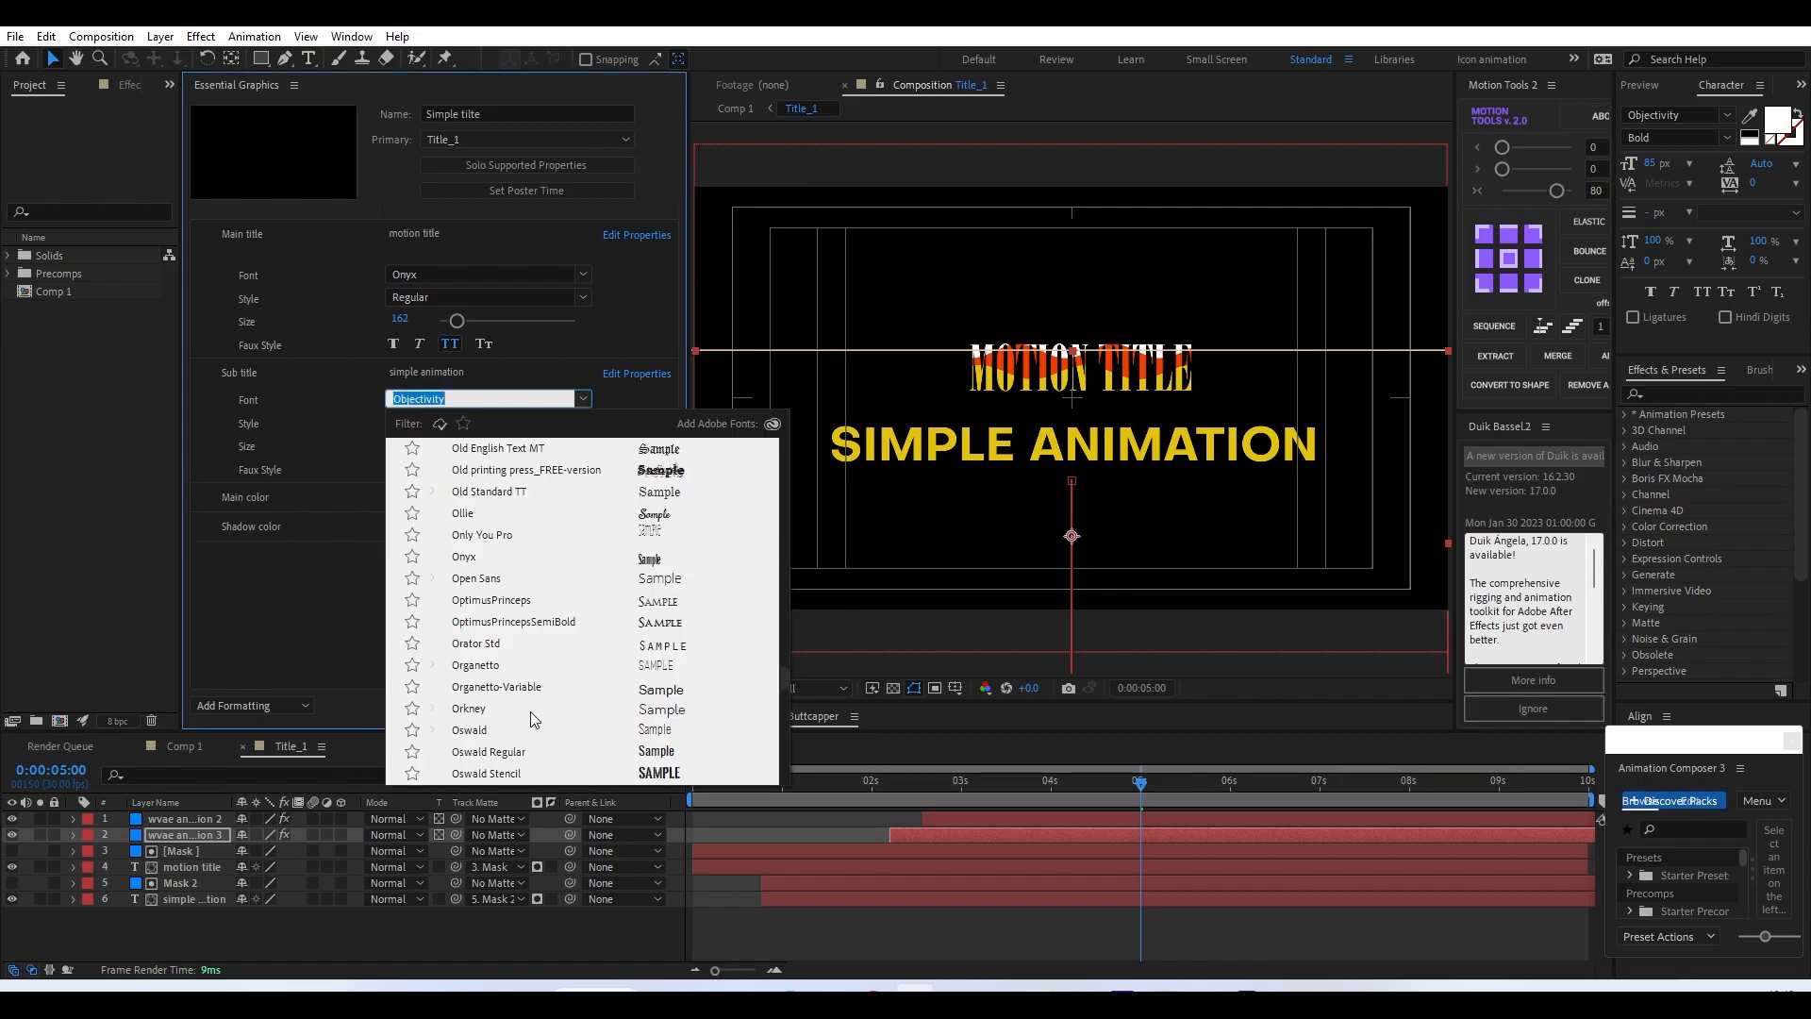
scroll(530, 712, up, 5)
scroll(546, 608, up, 2)
scroll(545, 596, up, 3)
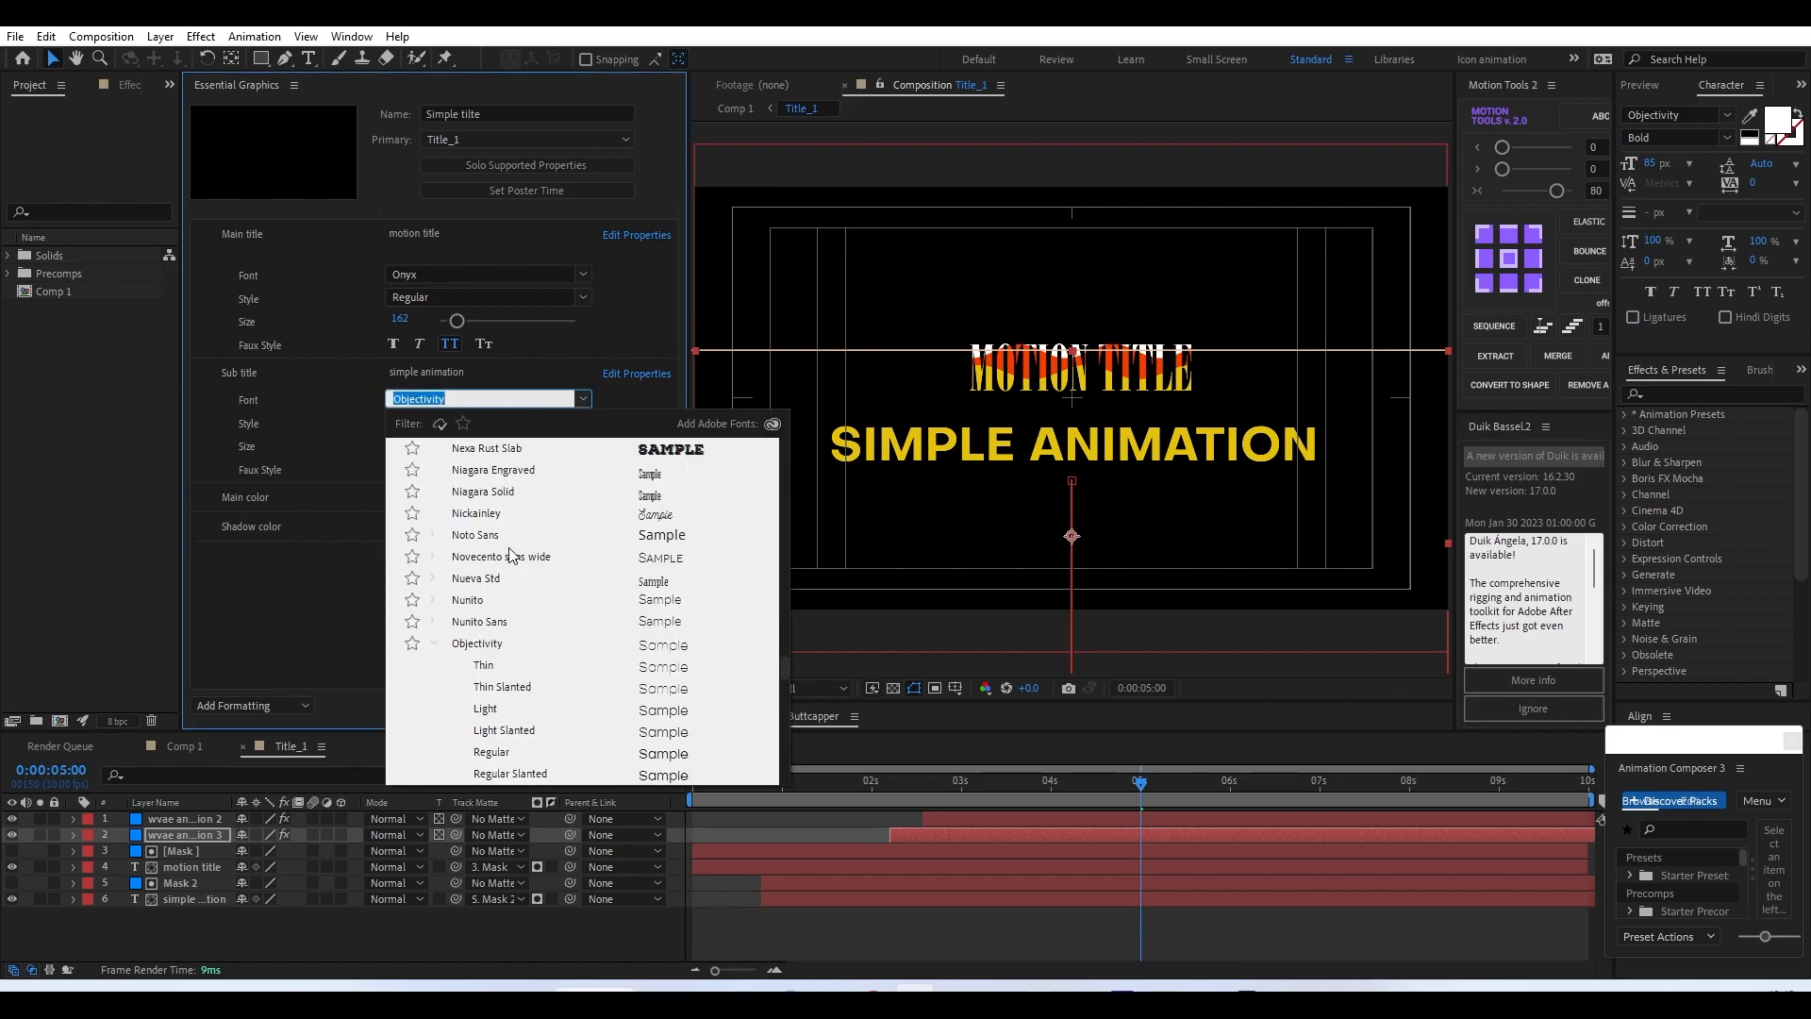
click(504, 474)
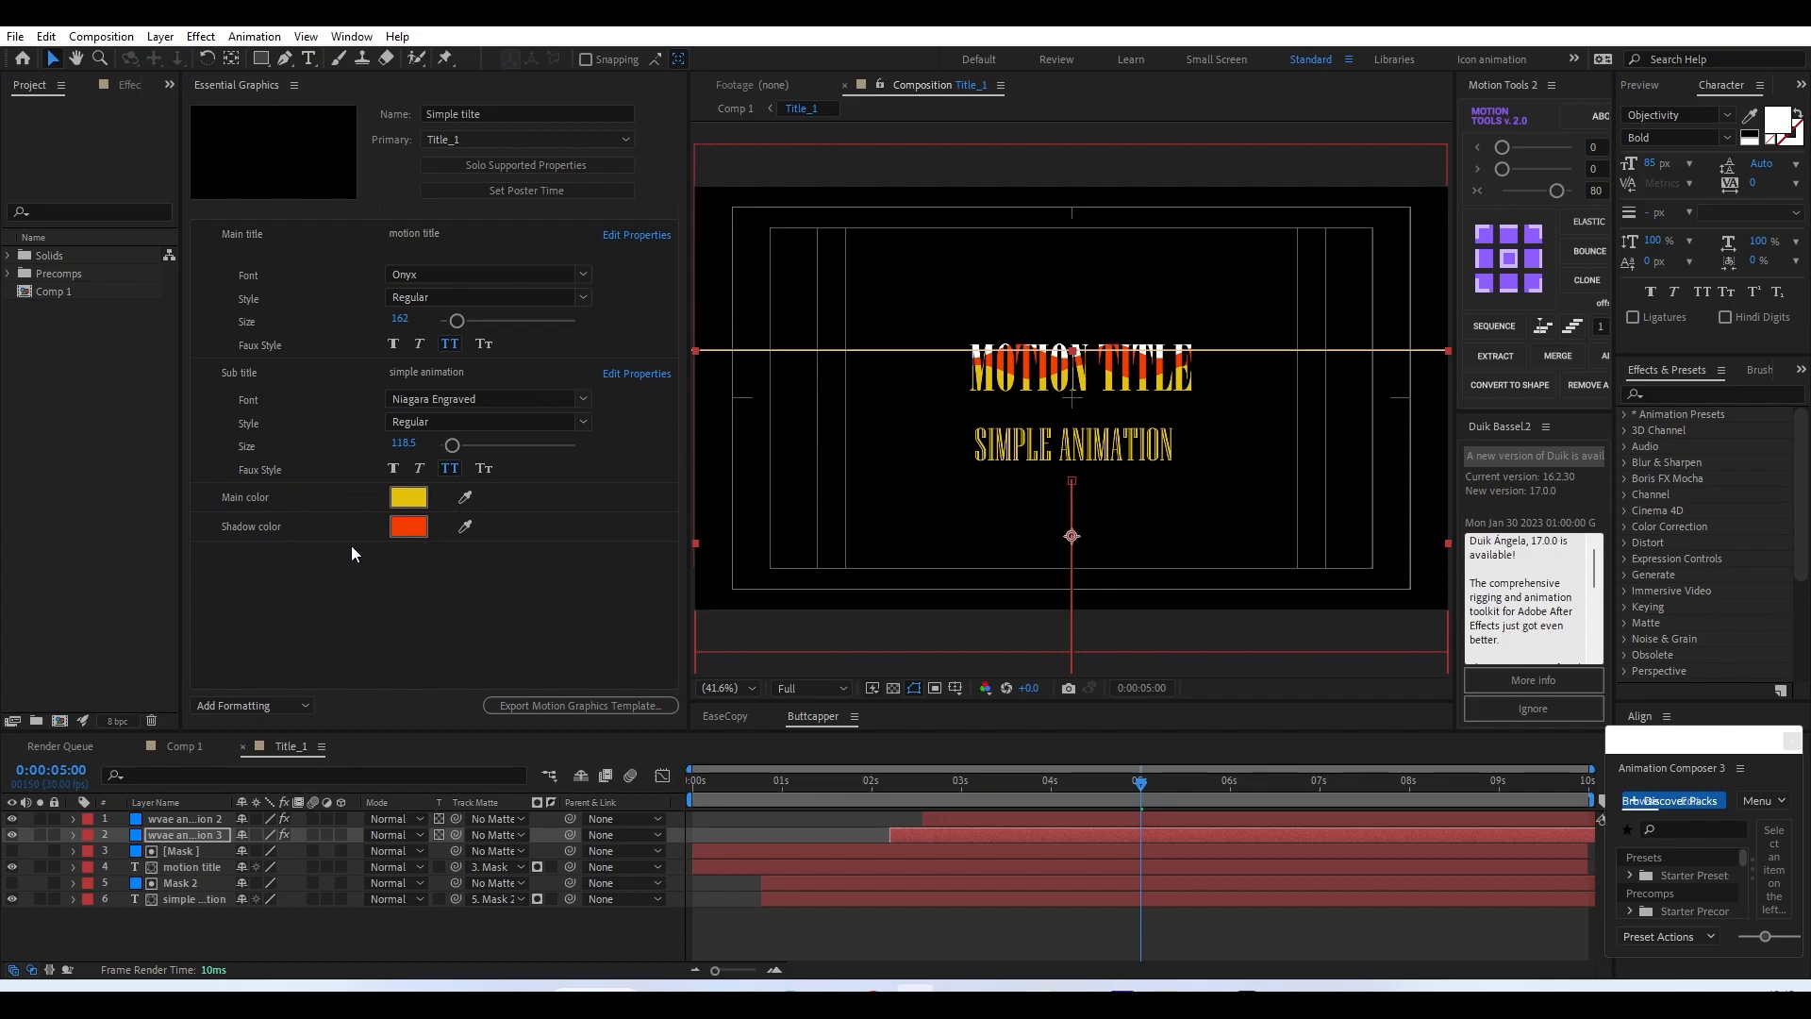
- Scrub the Title_1 composition forward to 0:00:06:02 to preview both titles in their new fonts
click(989, 773)
drag(970, 777, 1236, 790)
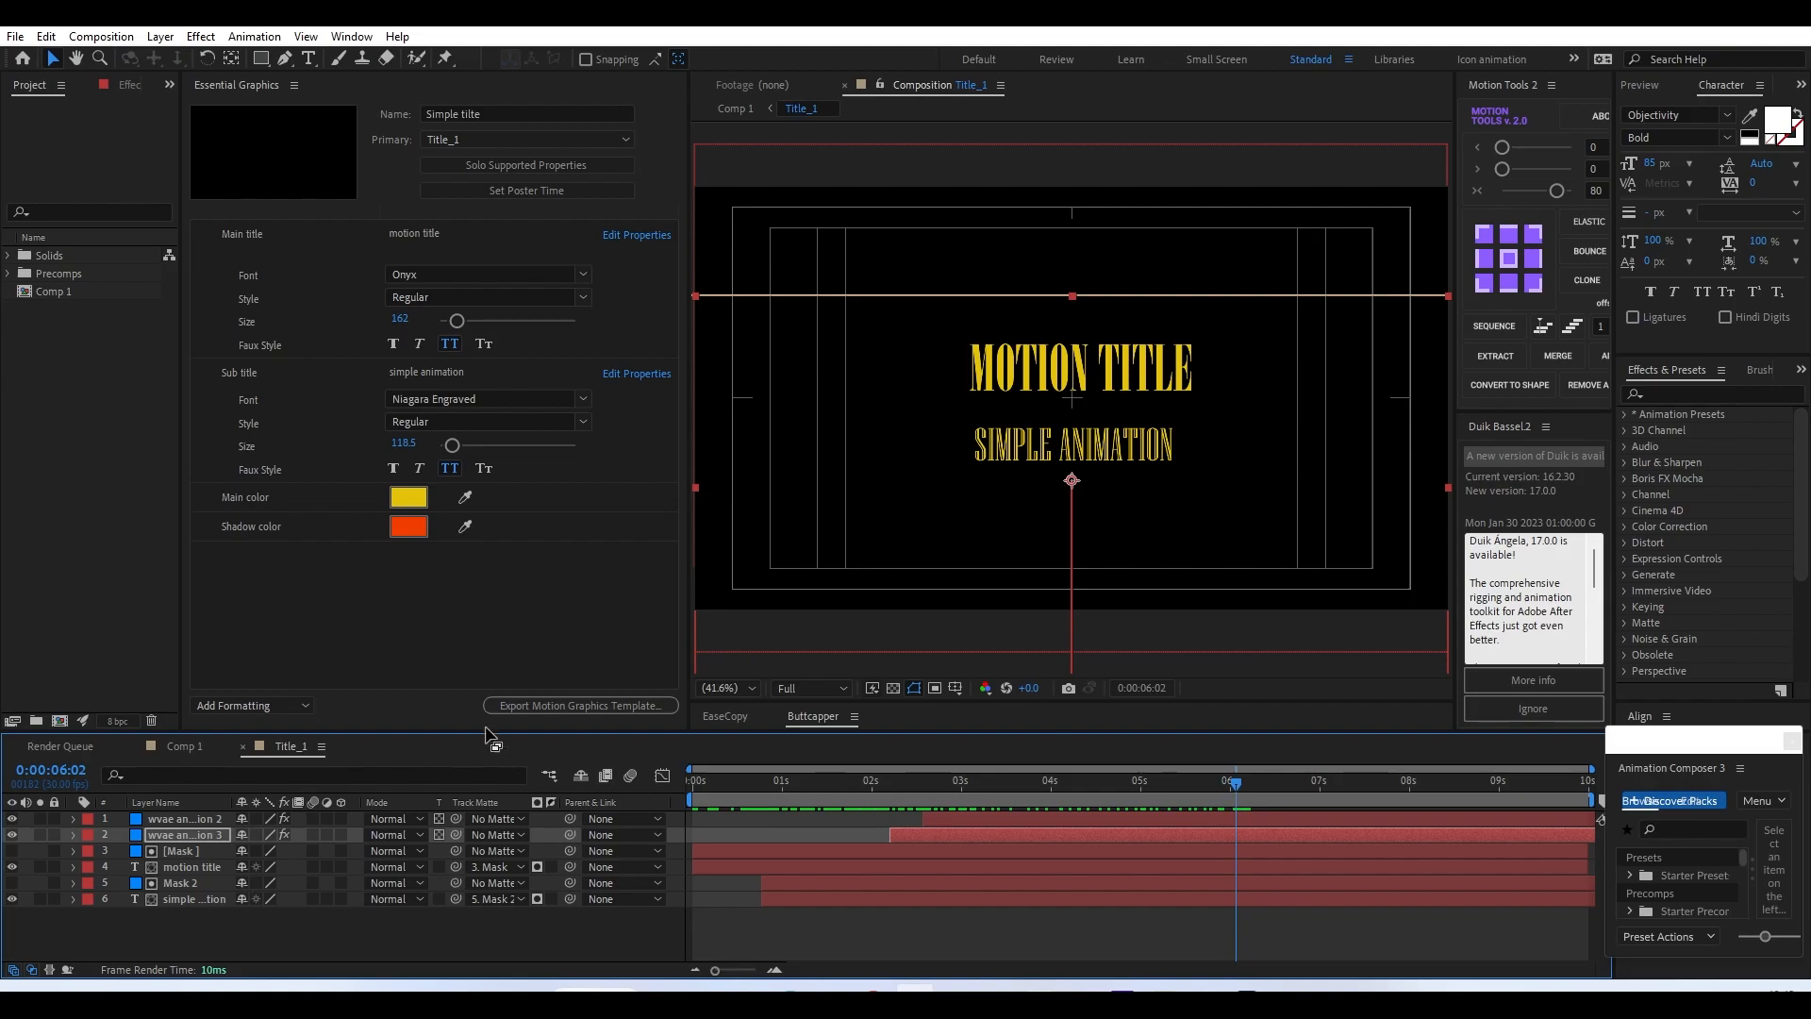
click(472, 580)
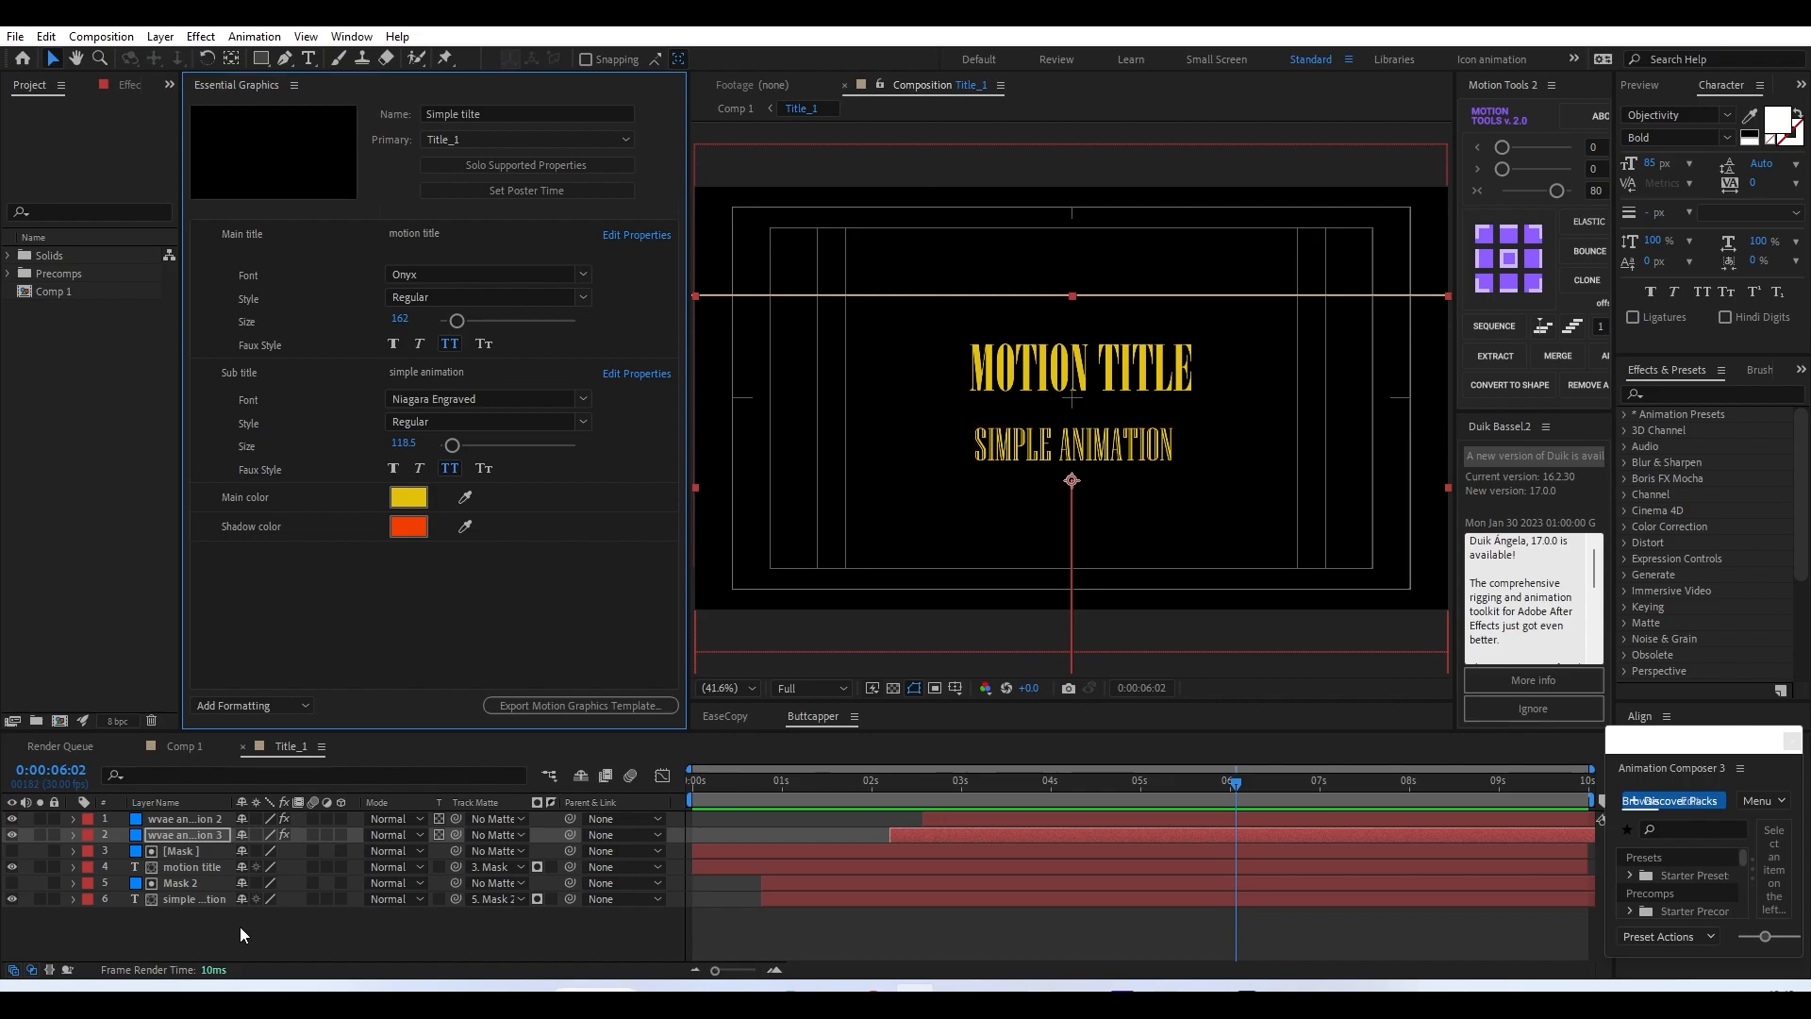
- Reveal the Position property of the motion title and simple animation text layers and add both to the template as controls
click(187, 866)
click(185, 863)
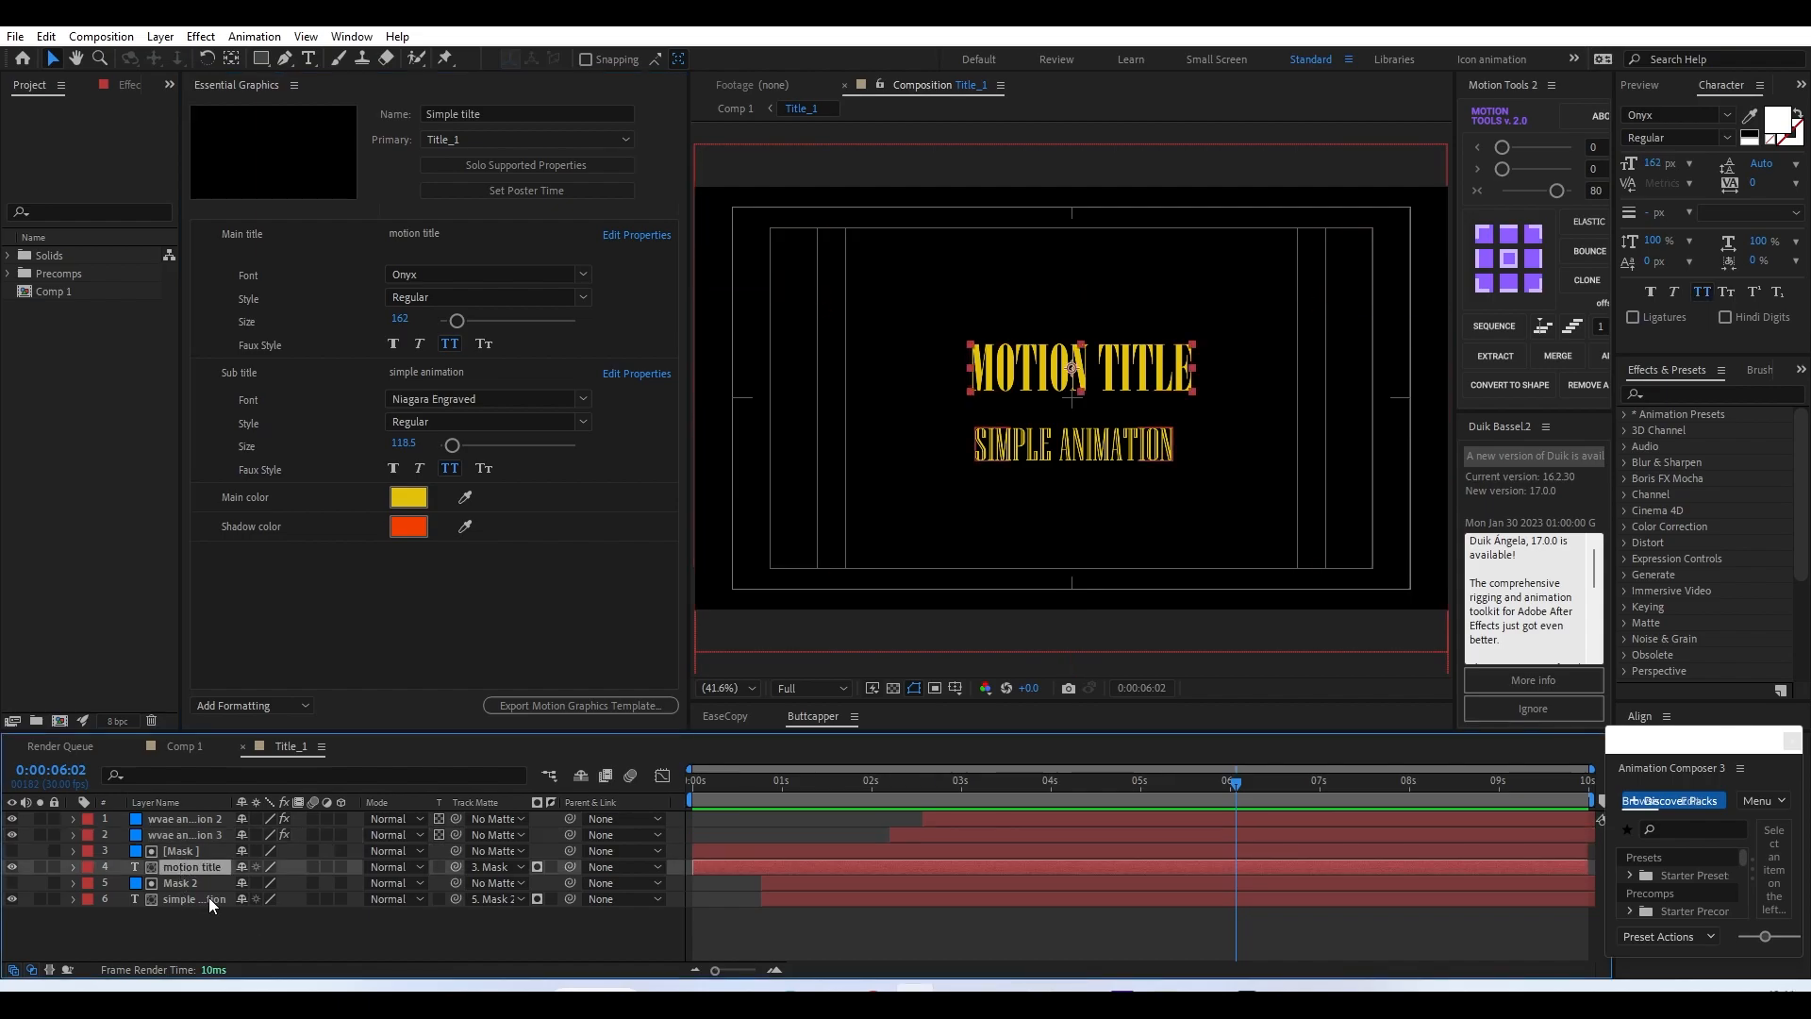
key(p)
click(183, 920)
key(p)
click(142, 882)
drag(303, 685, 298, 606)
drag(157, 932, 258, 641)
- Try raising the subtitle with the simple animation Position control, and undo the change
mouse_move(396, 584)
mouse_down()
mouse_move(496, 585)
mouse_move(393, 597)
mouse_up()
key(ctrl+z)
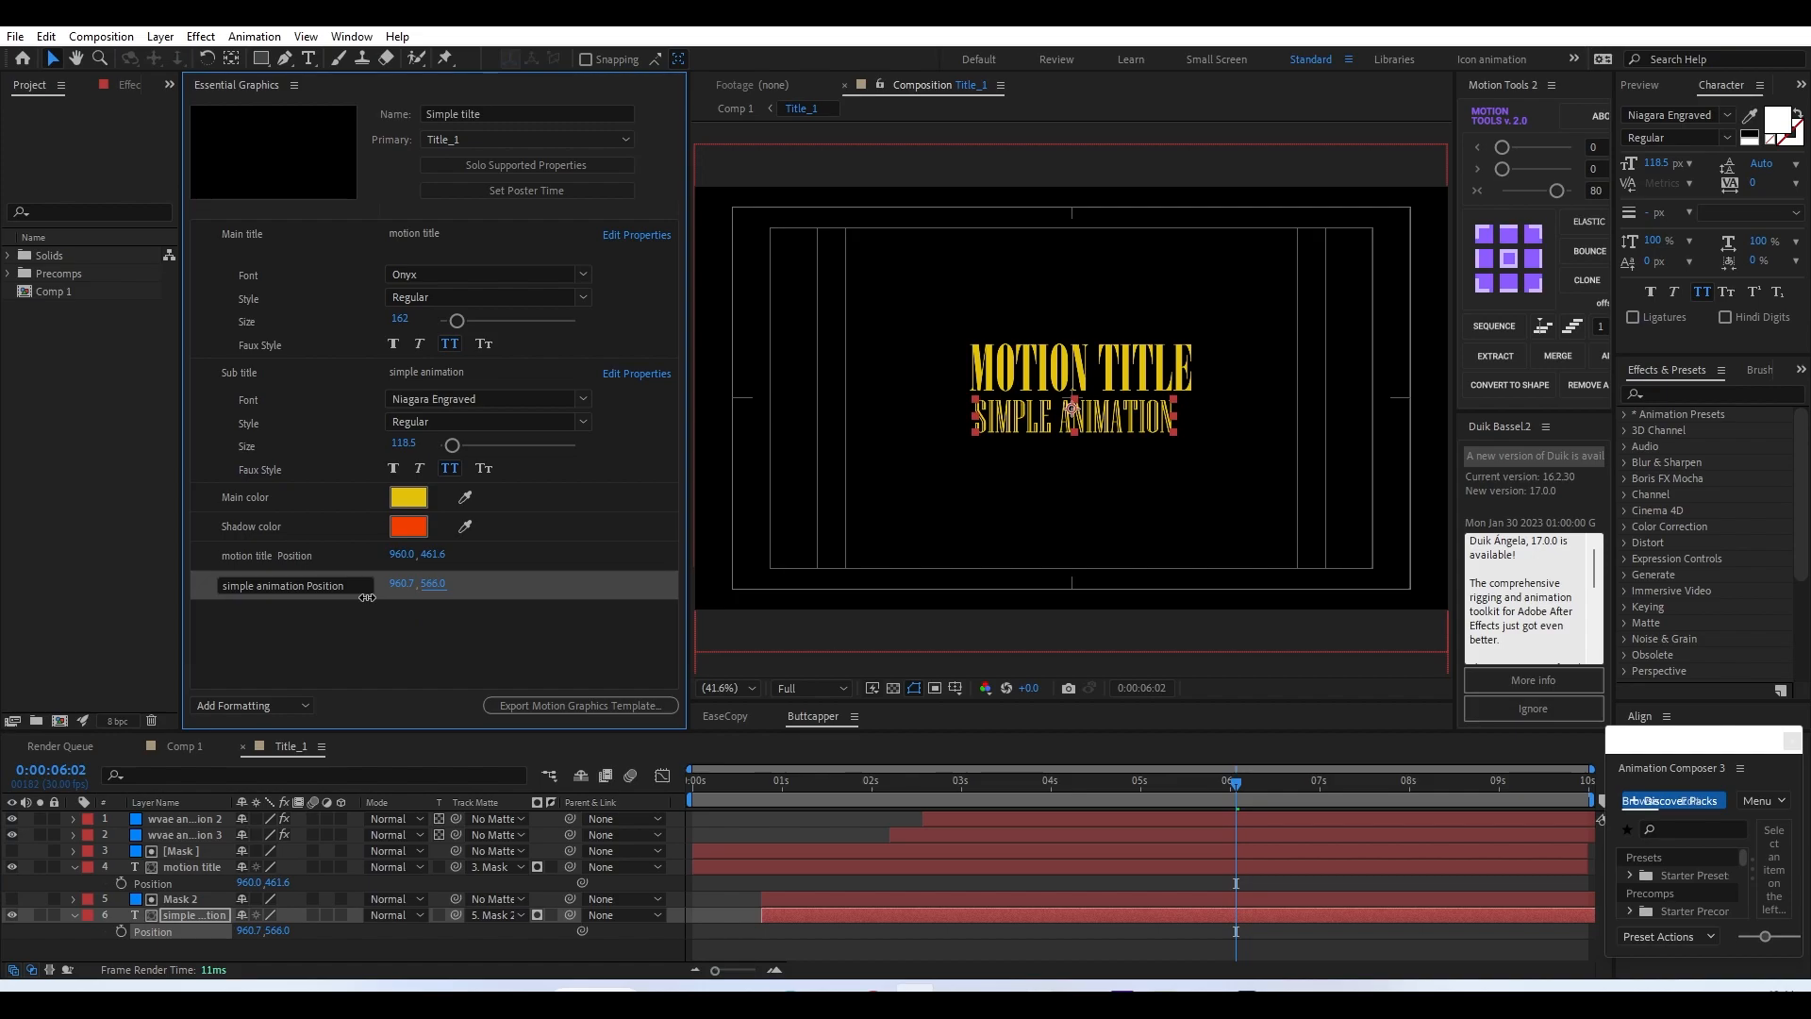
key(ctrl+z)
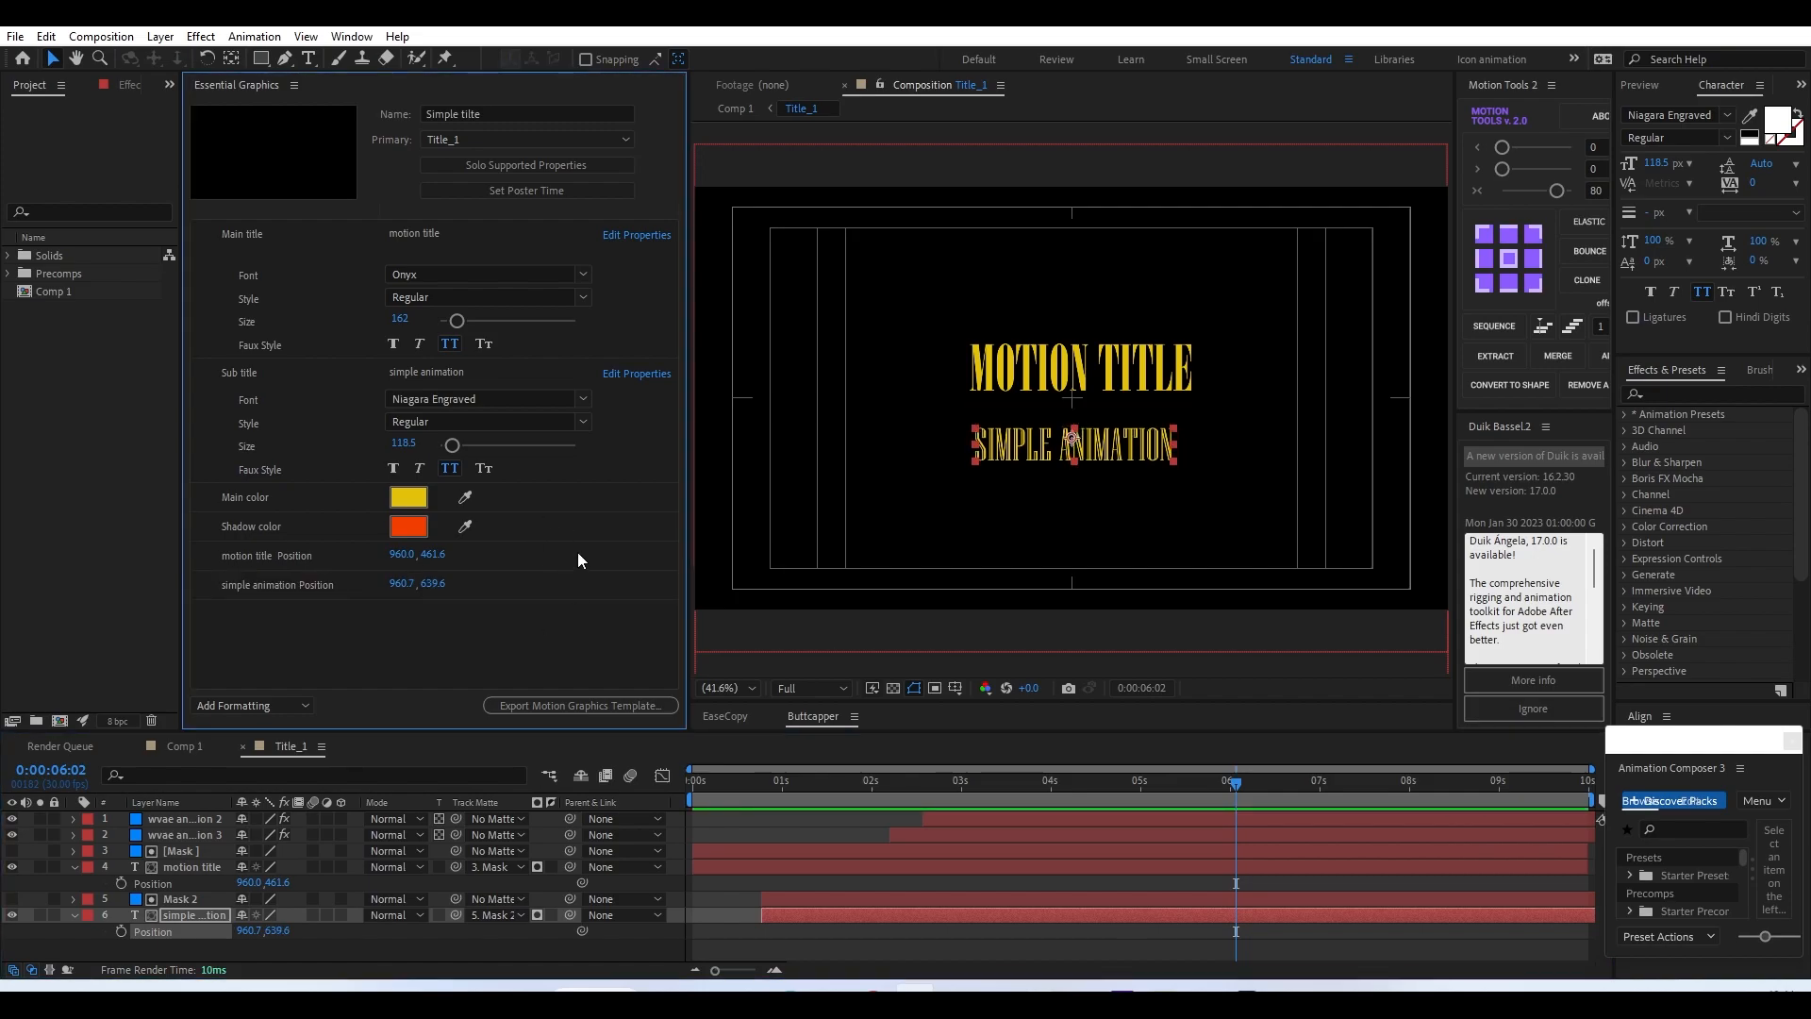
- Rename the motion title Position control as "Main title_position"
click(283, 557)
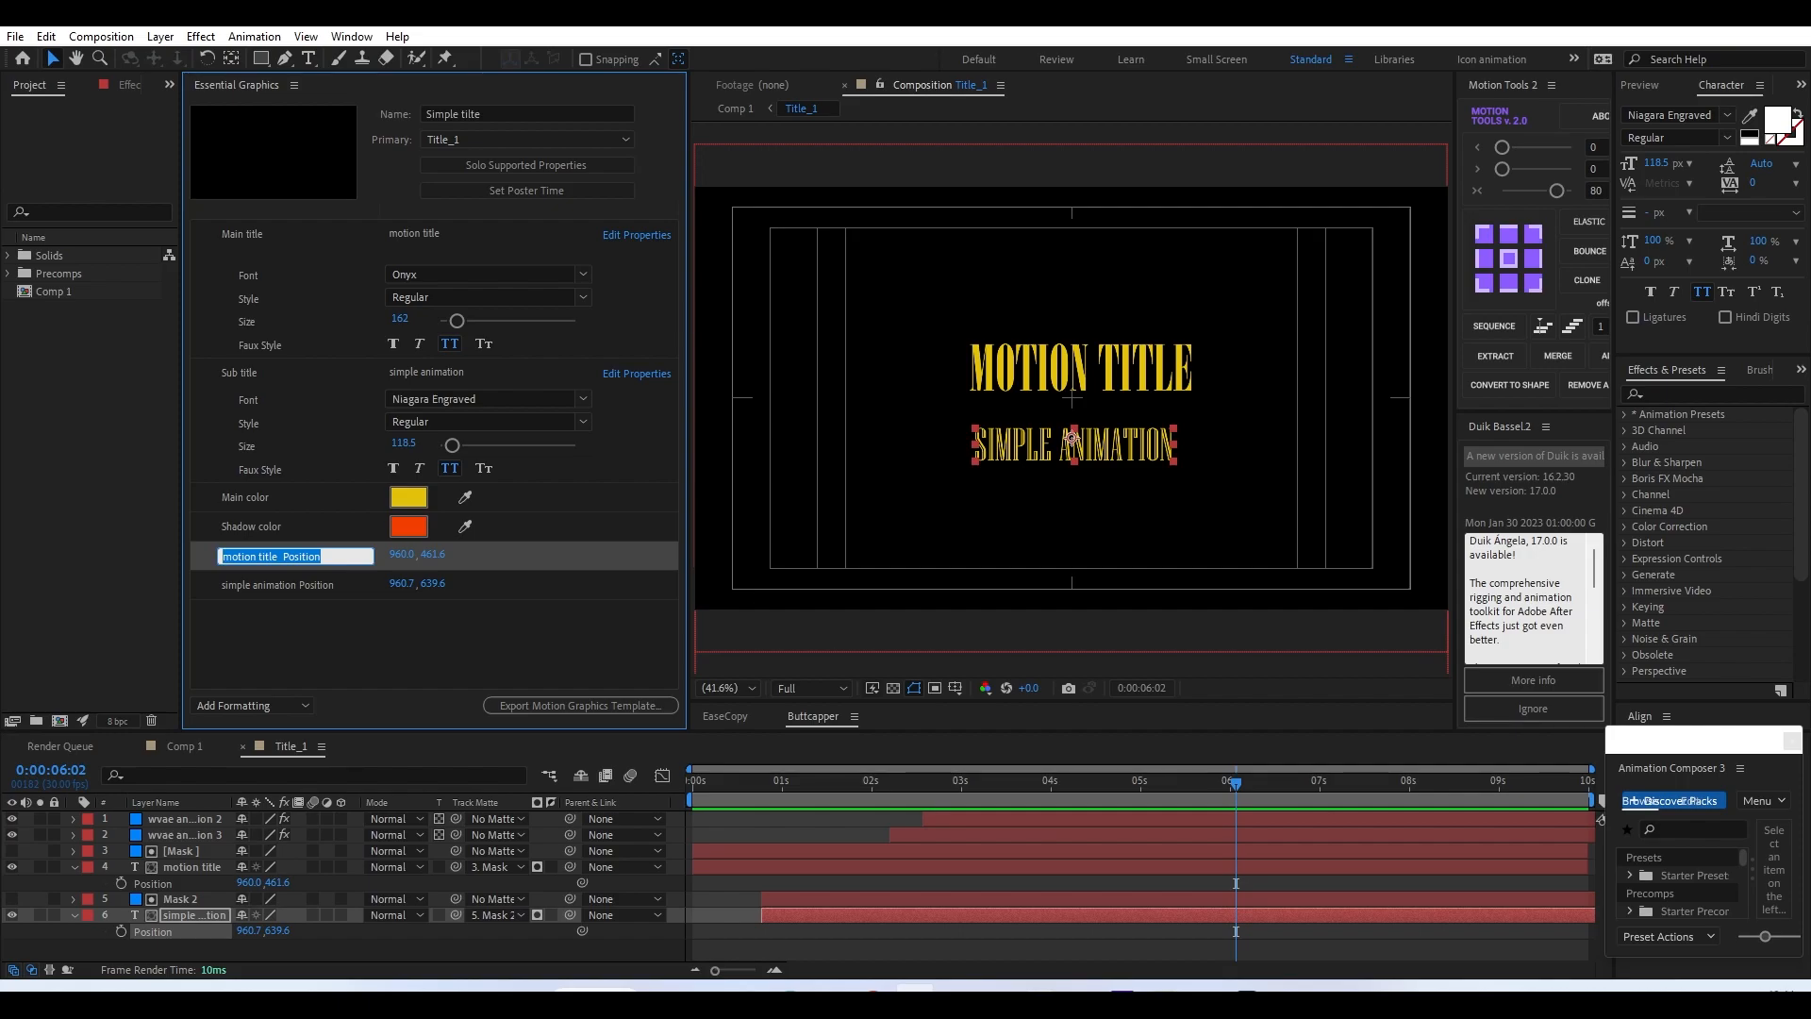
text(Main title_position)
key(Return)
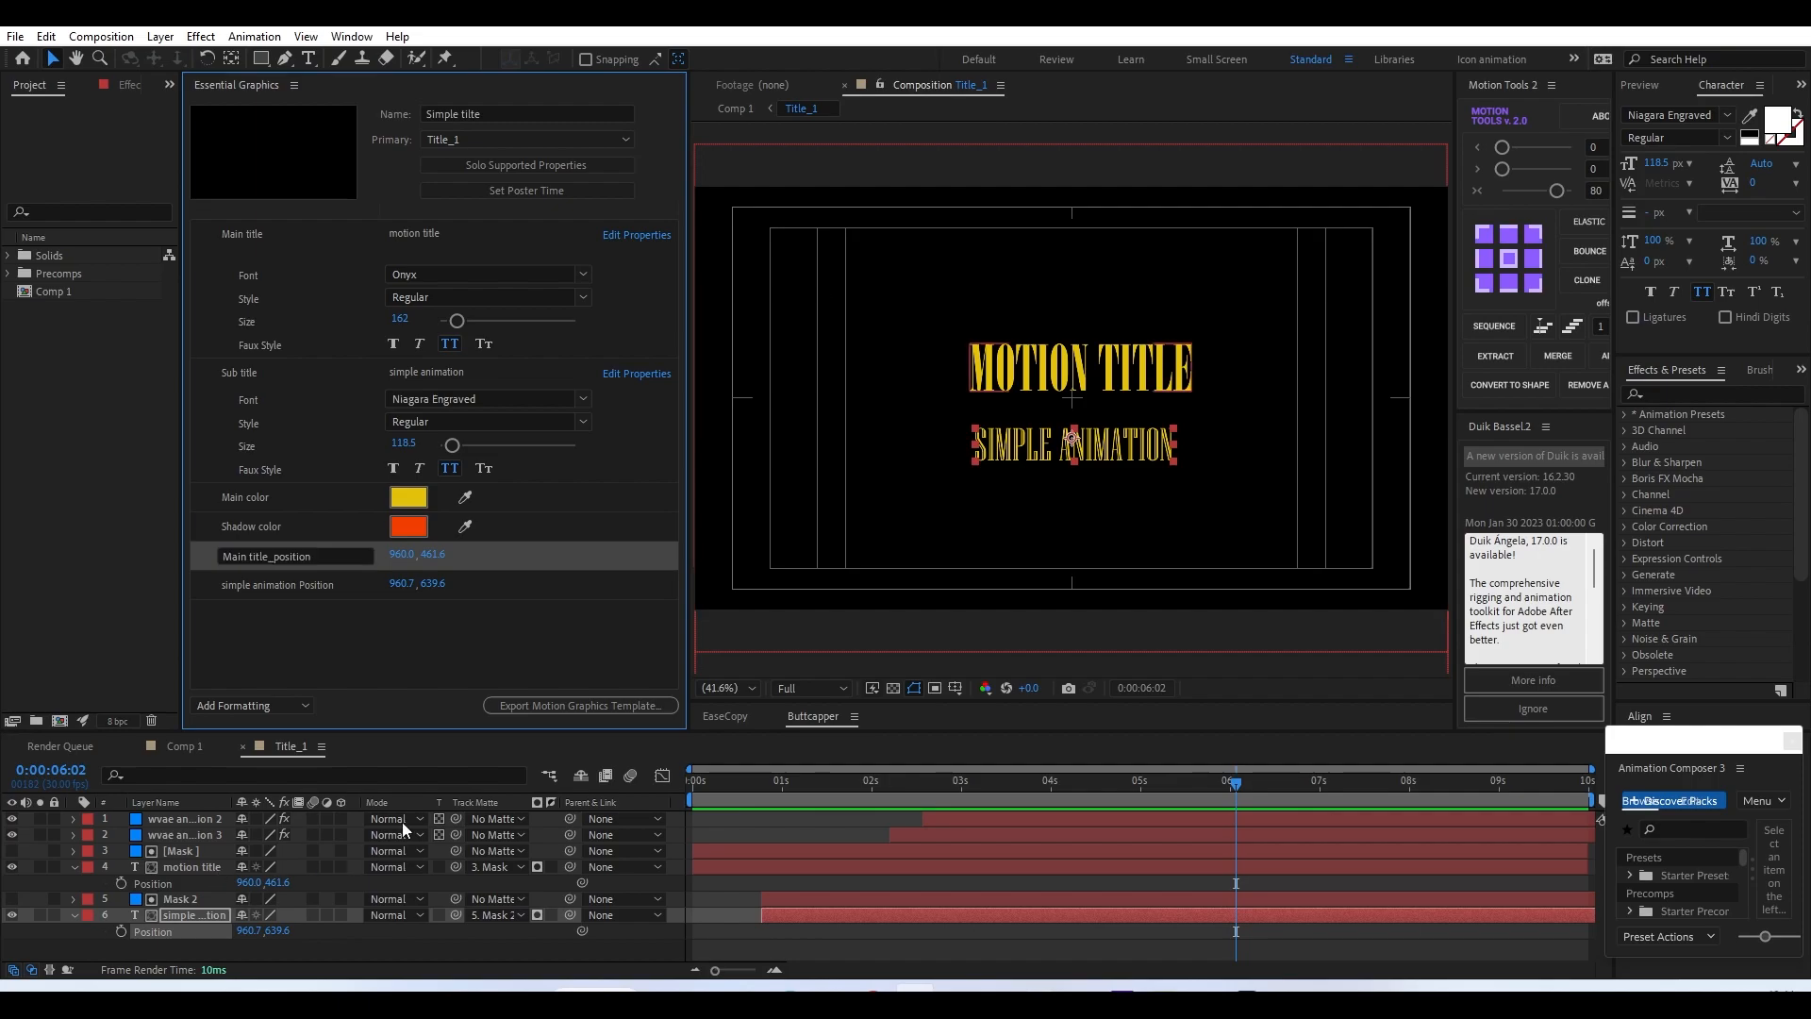
- Rename the simple animation Position control as "Sub title_position" and deselect all layers
click(282, 586)
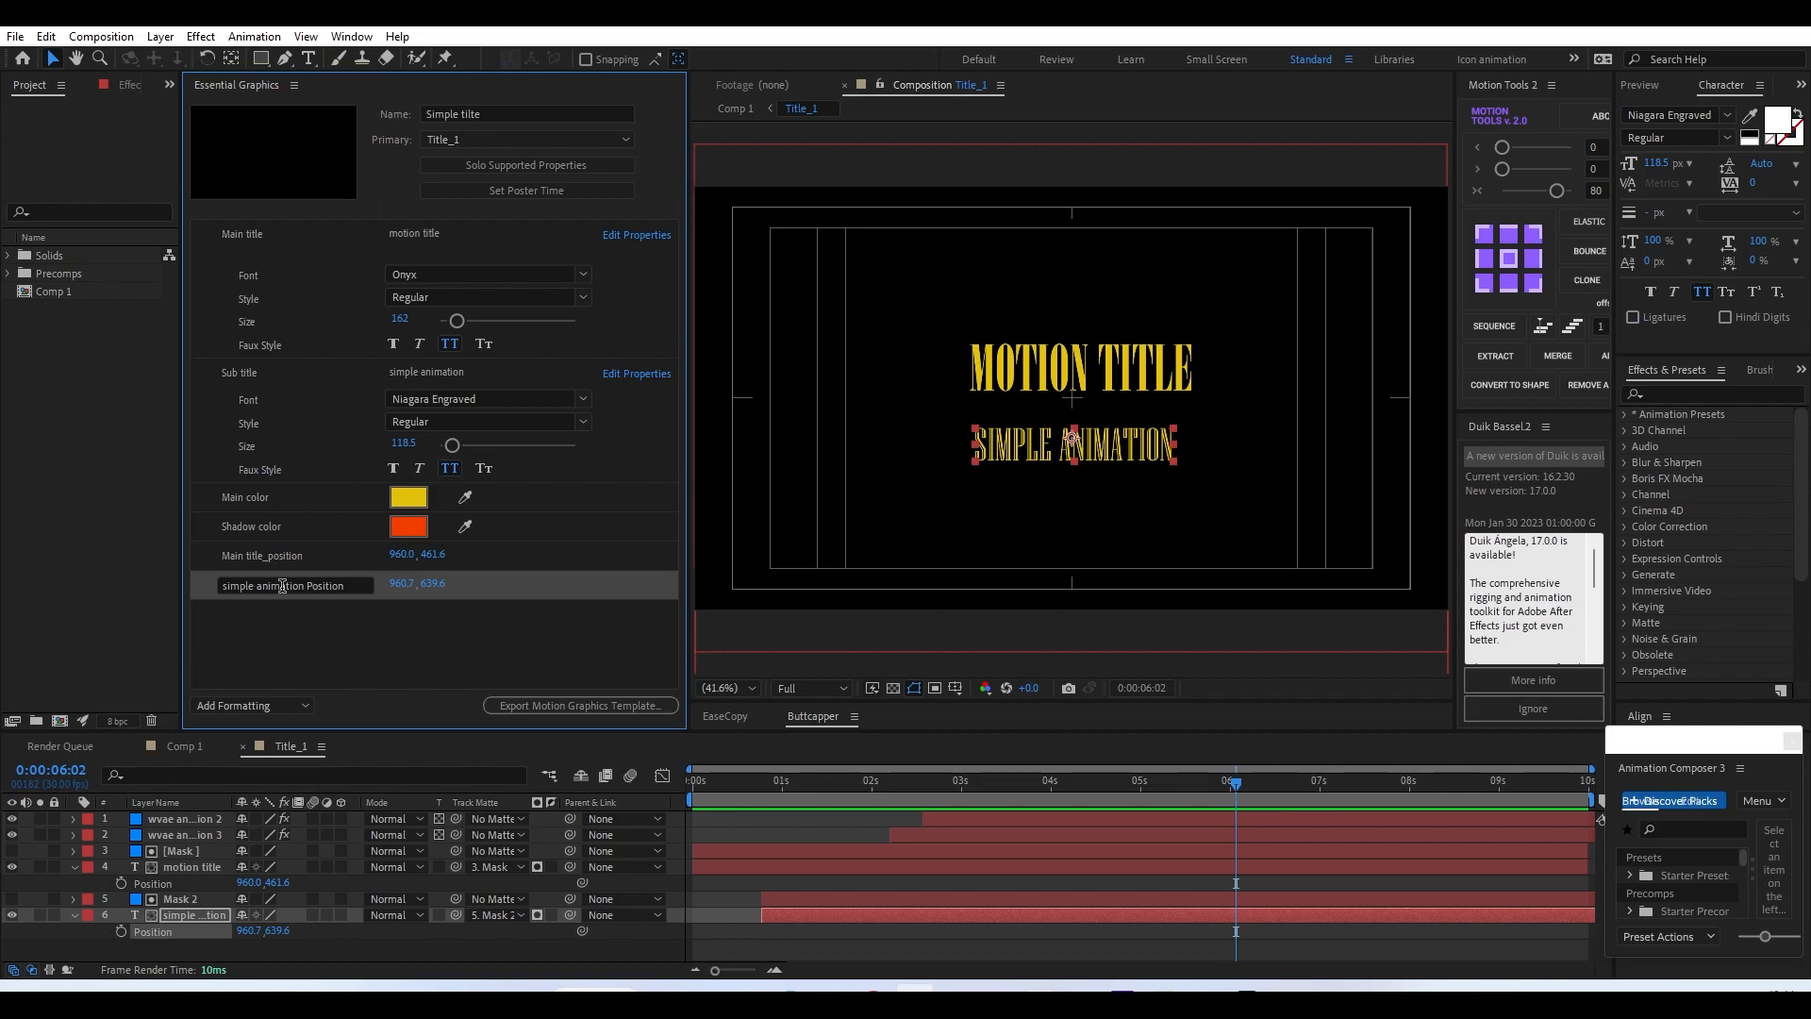
key(ctrl+a)
click(282, 586)
text(Sub tiltle_position)
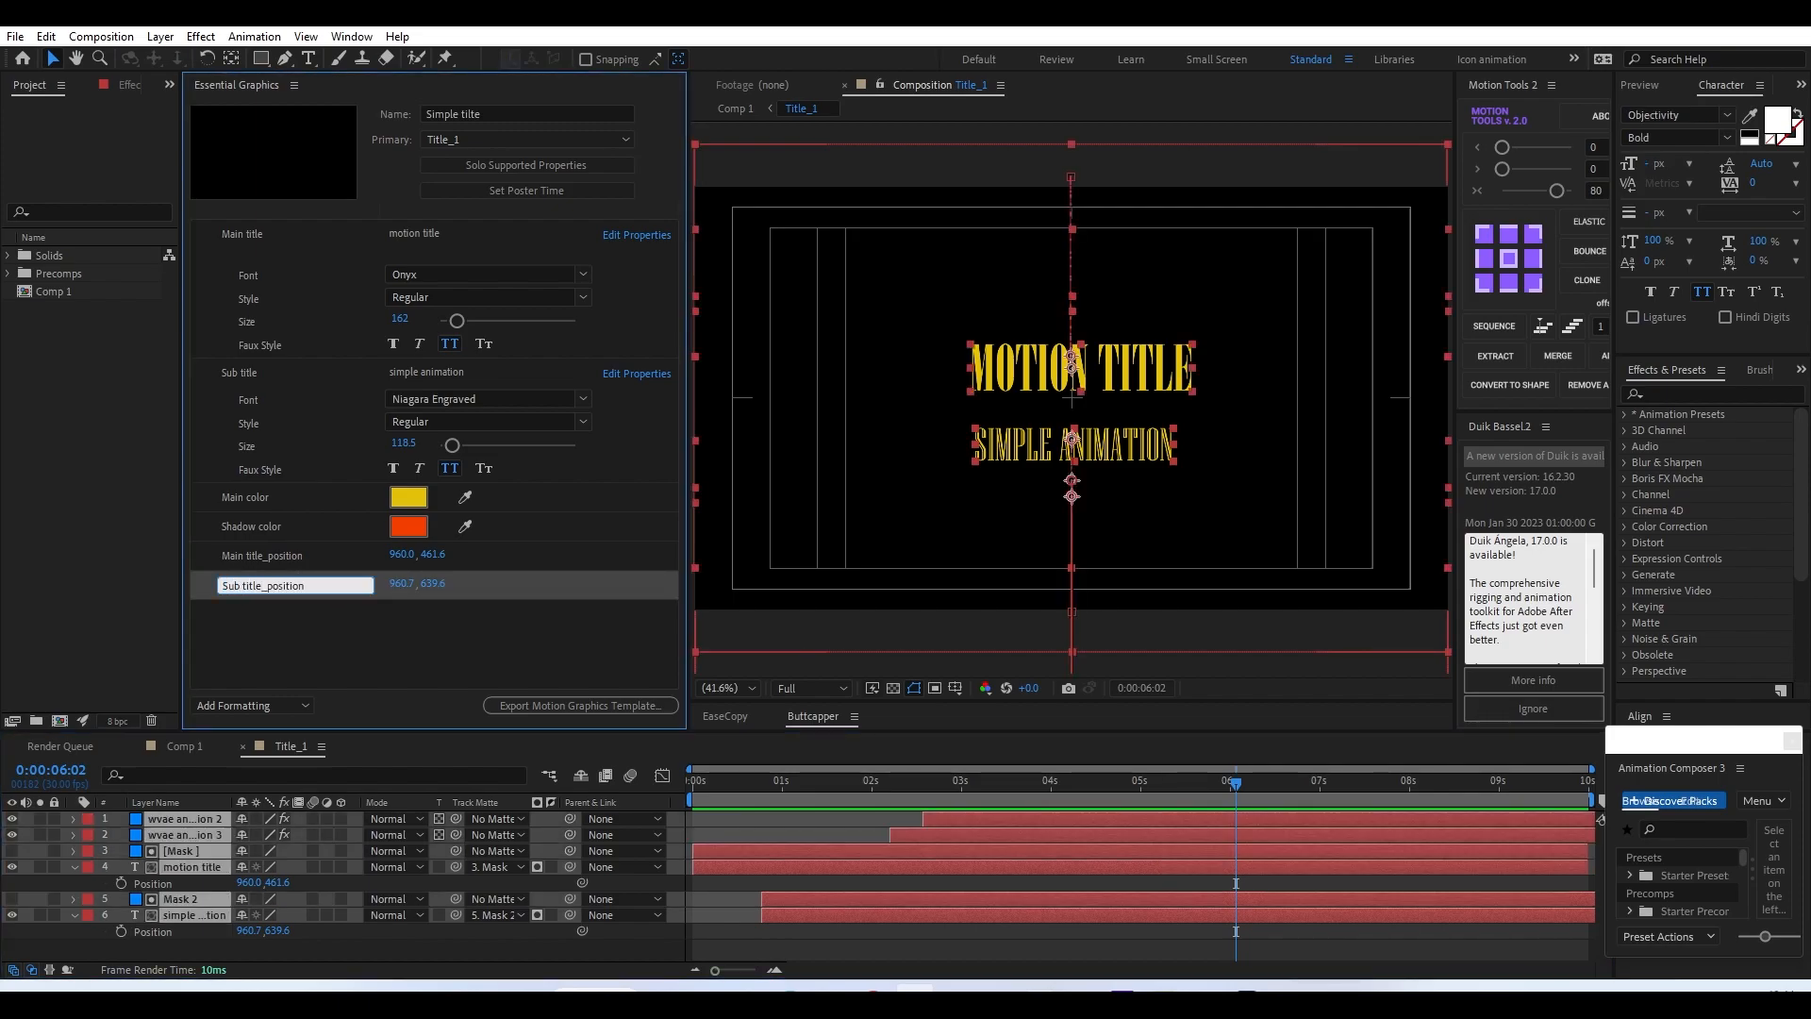
click(335, 613)
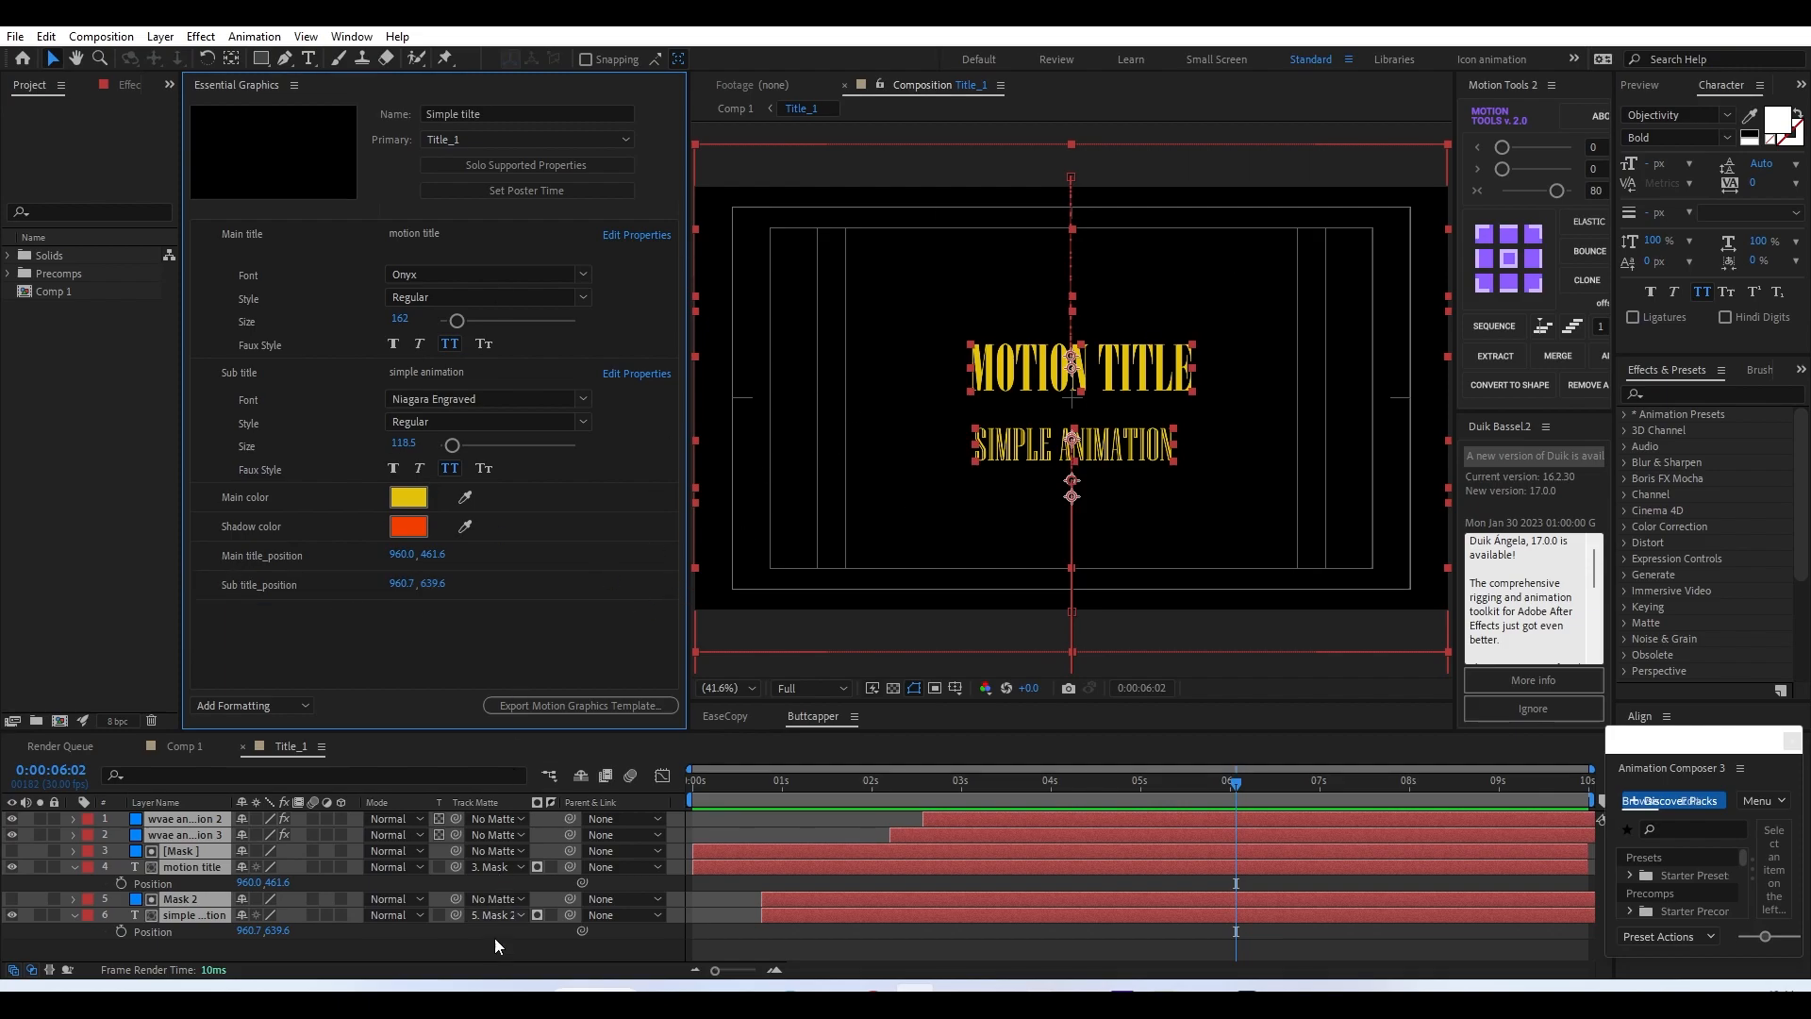
click(472, 954)
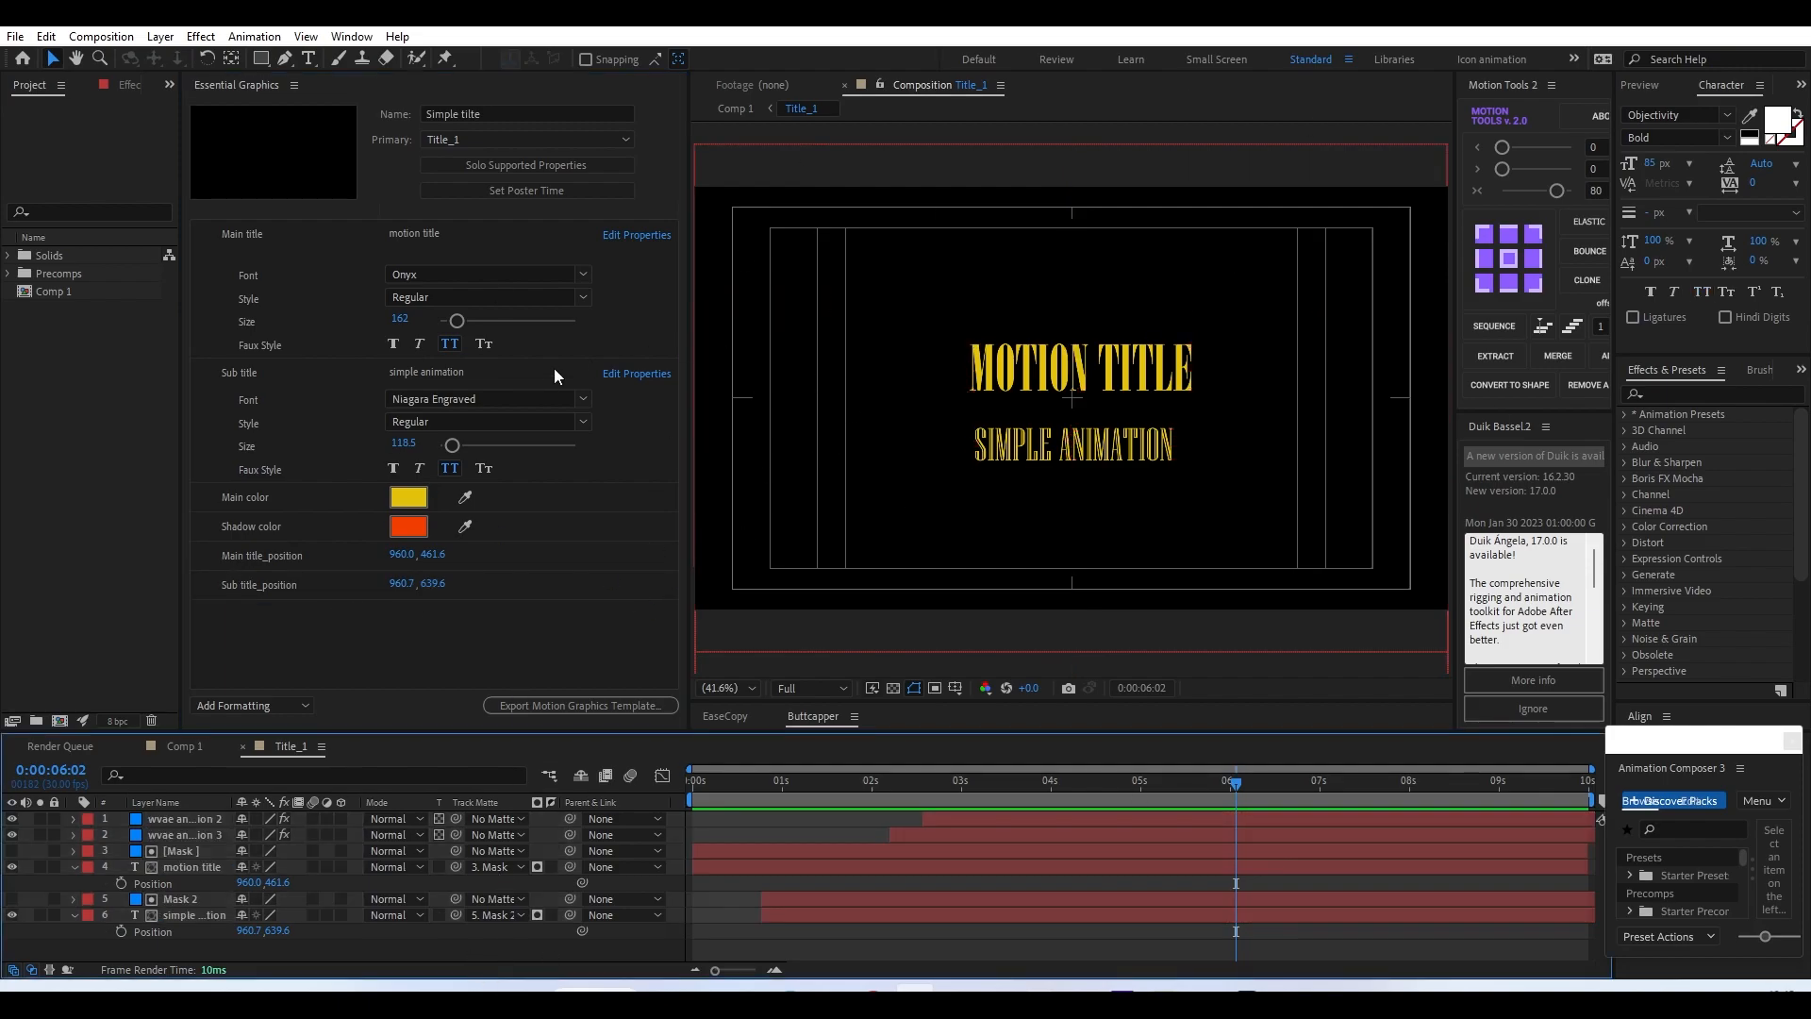
- Test the position controls, leaving Main title_position at 951.0, 461.6 and moving Sub title_position to 966.0, 565.0
drag(402, 554, 275, 577)
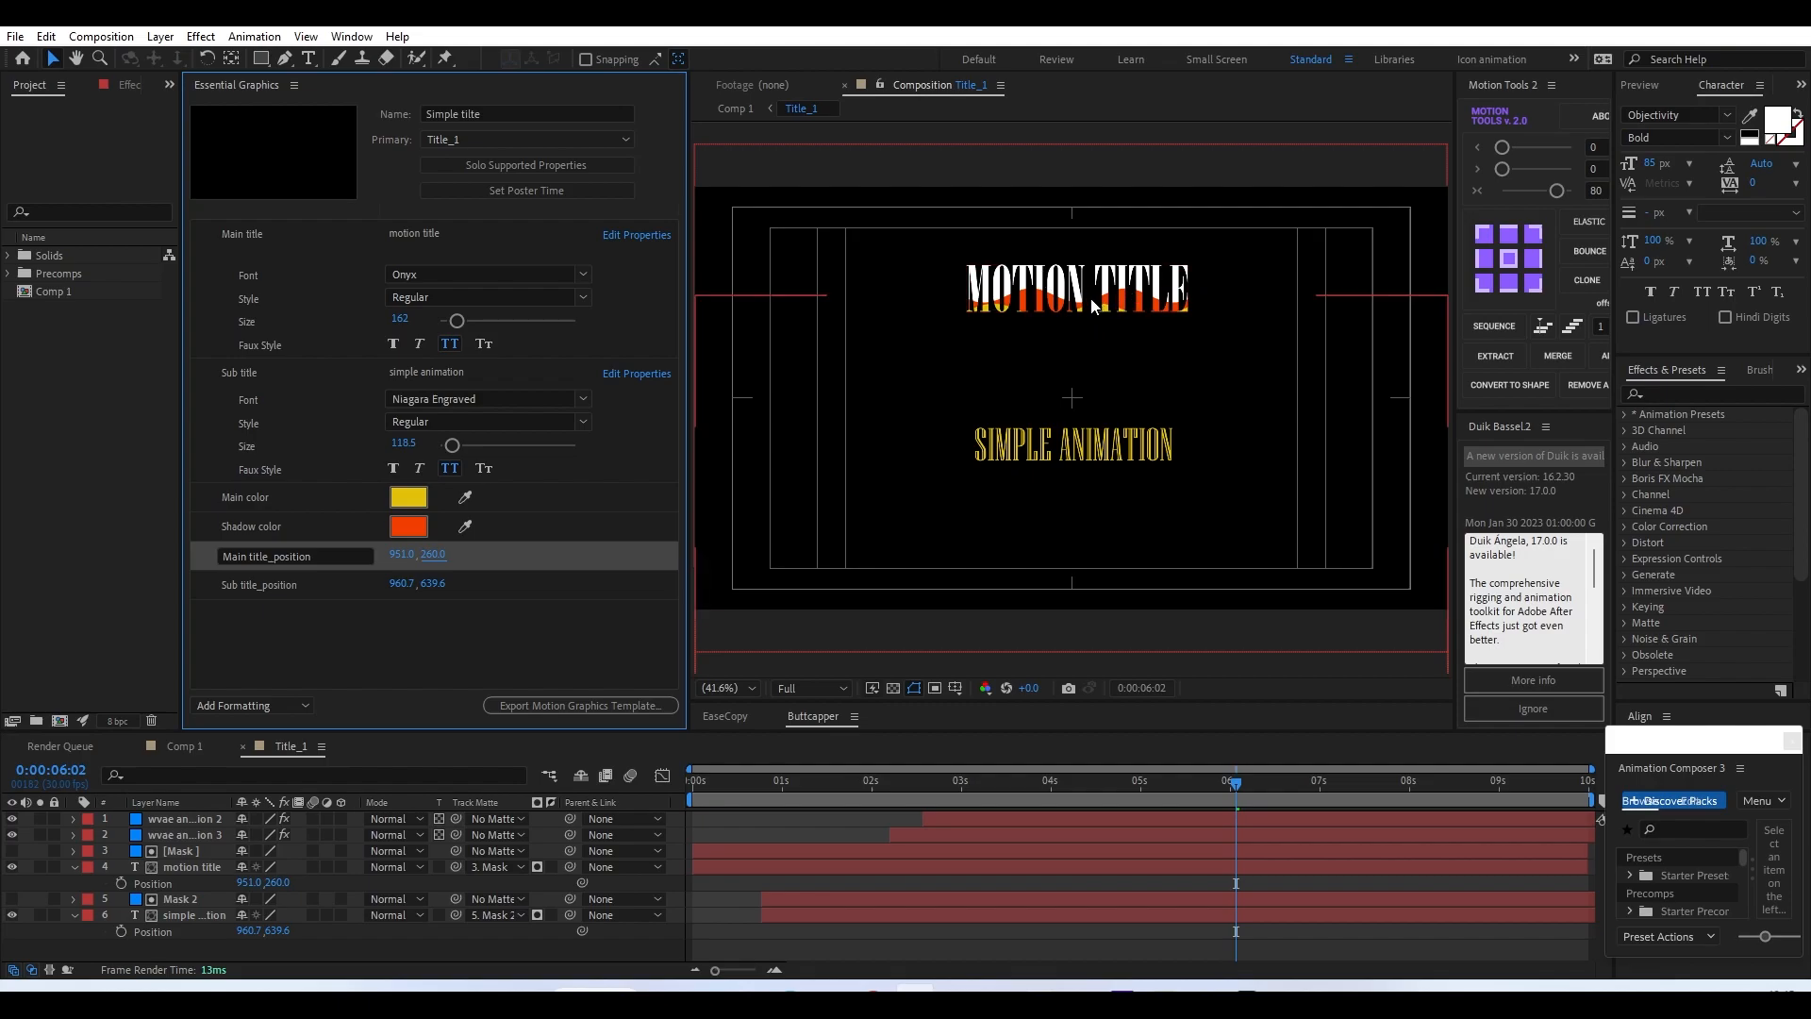
key(ctrl+z)
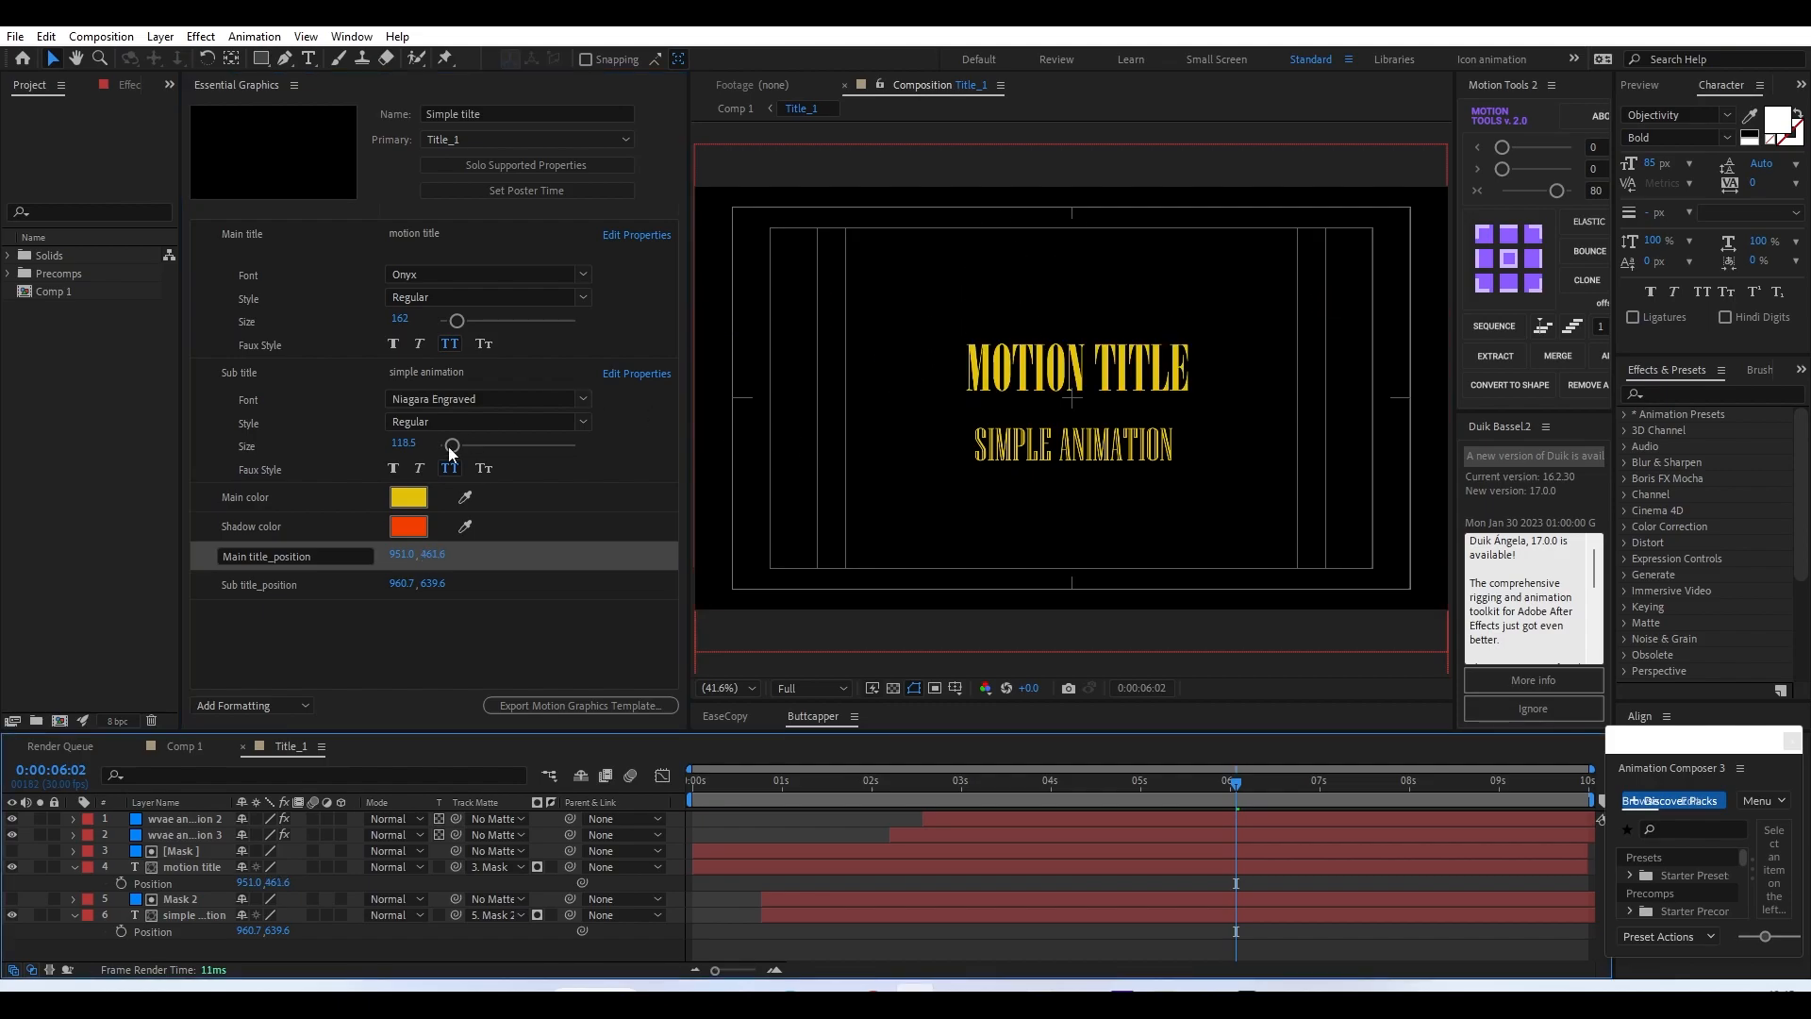
mouse_move(433, 584)
mouse_down()
mouse_move(375, 595)
mouse_move(462, 585)
mouse_move(422, 586)
mouse_up()
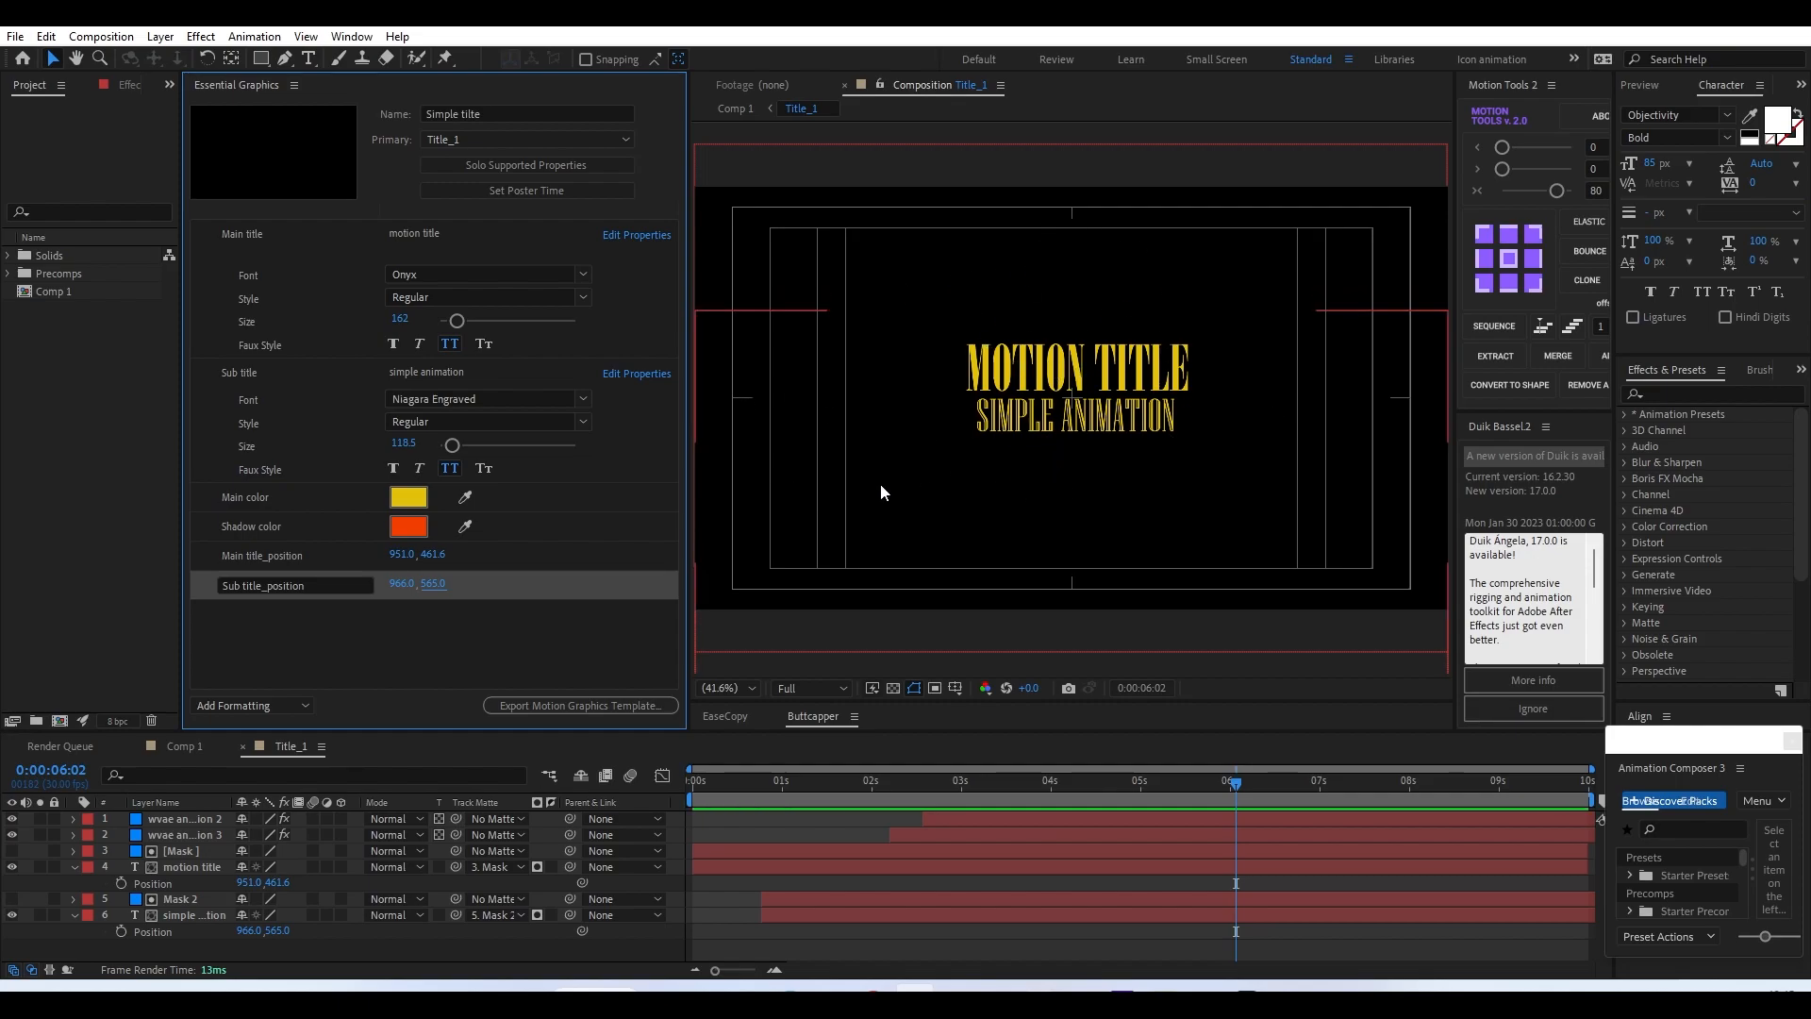
- Collapse the motion title layer's properties and deselect the Sub title_position control
click(136, 866)
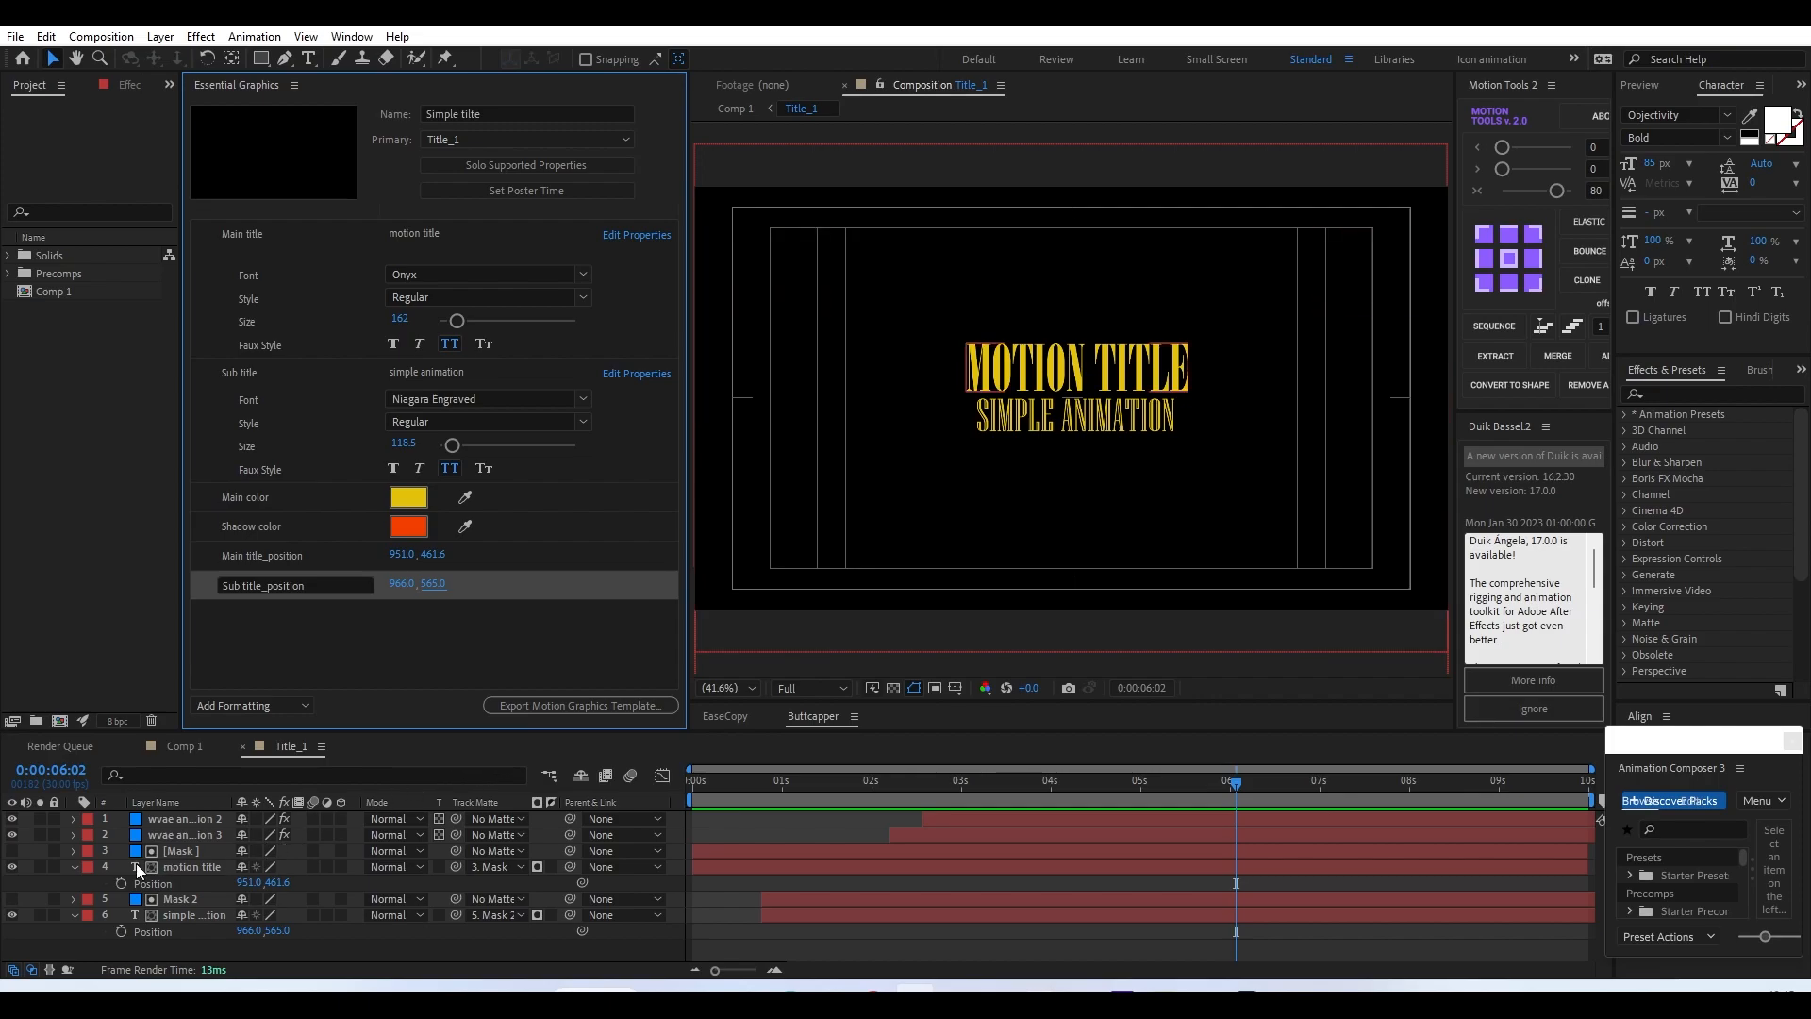
click(74, 867)
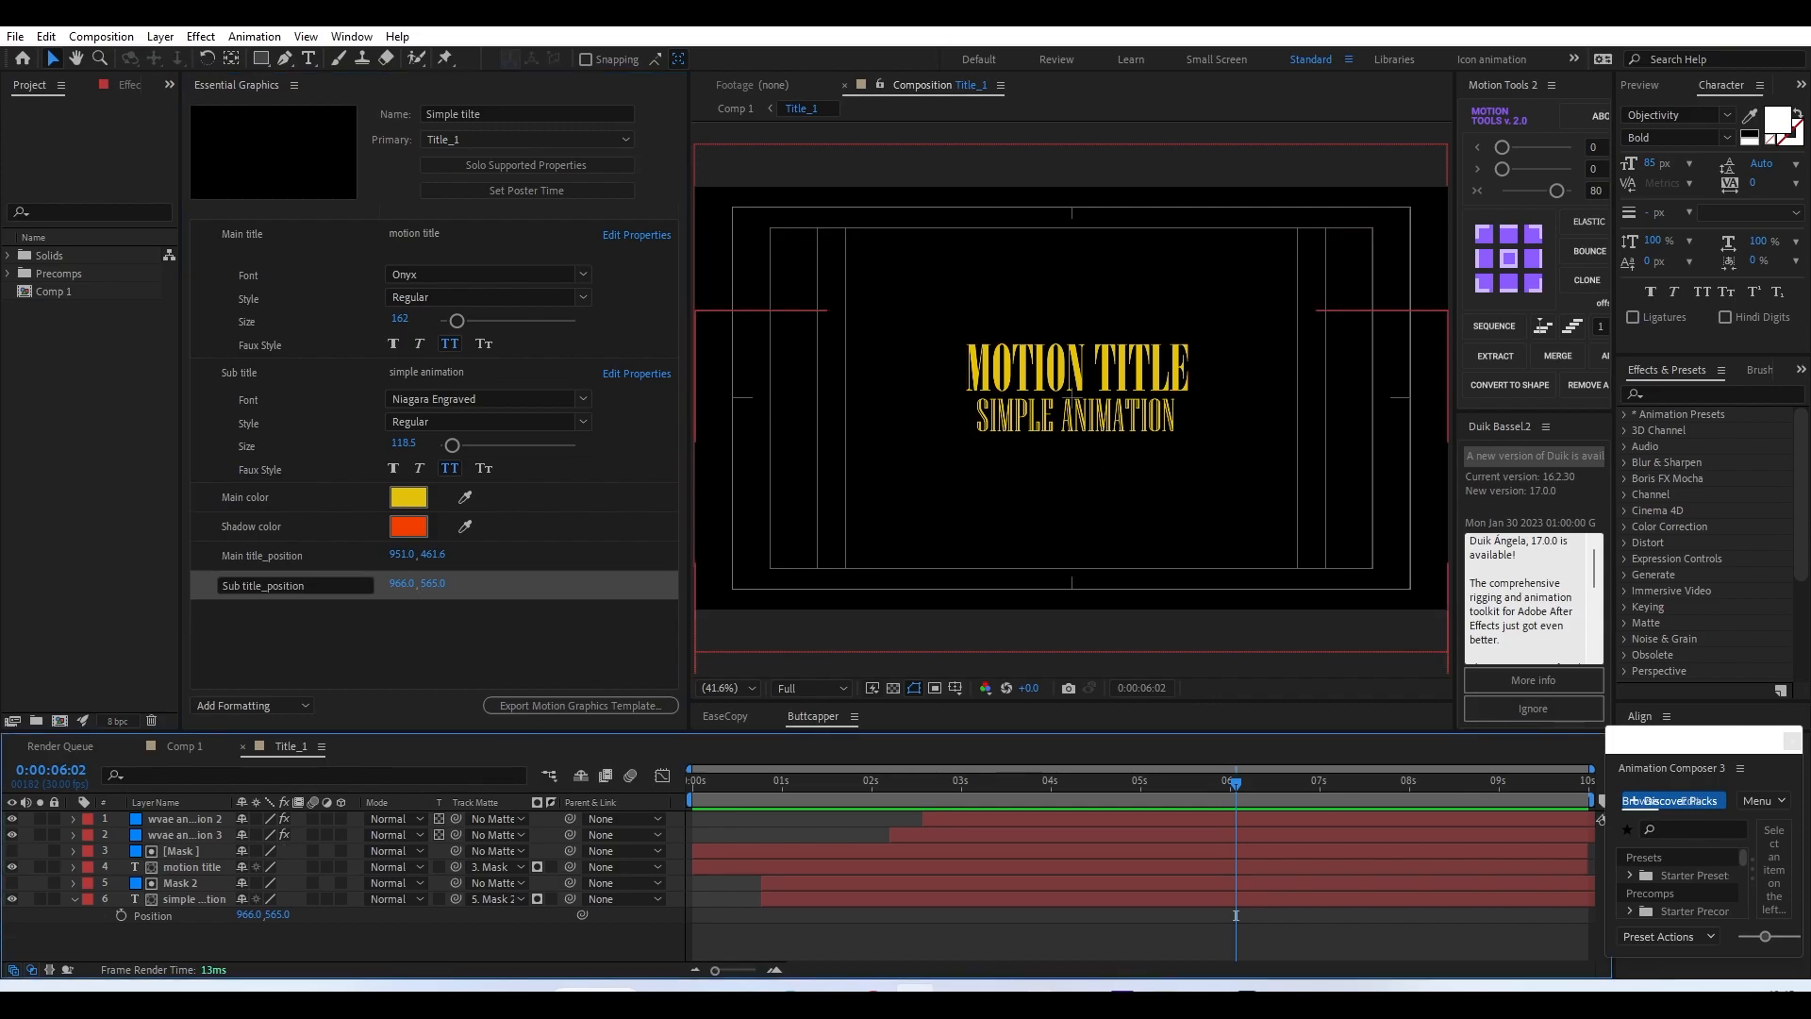
click(448, 661)
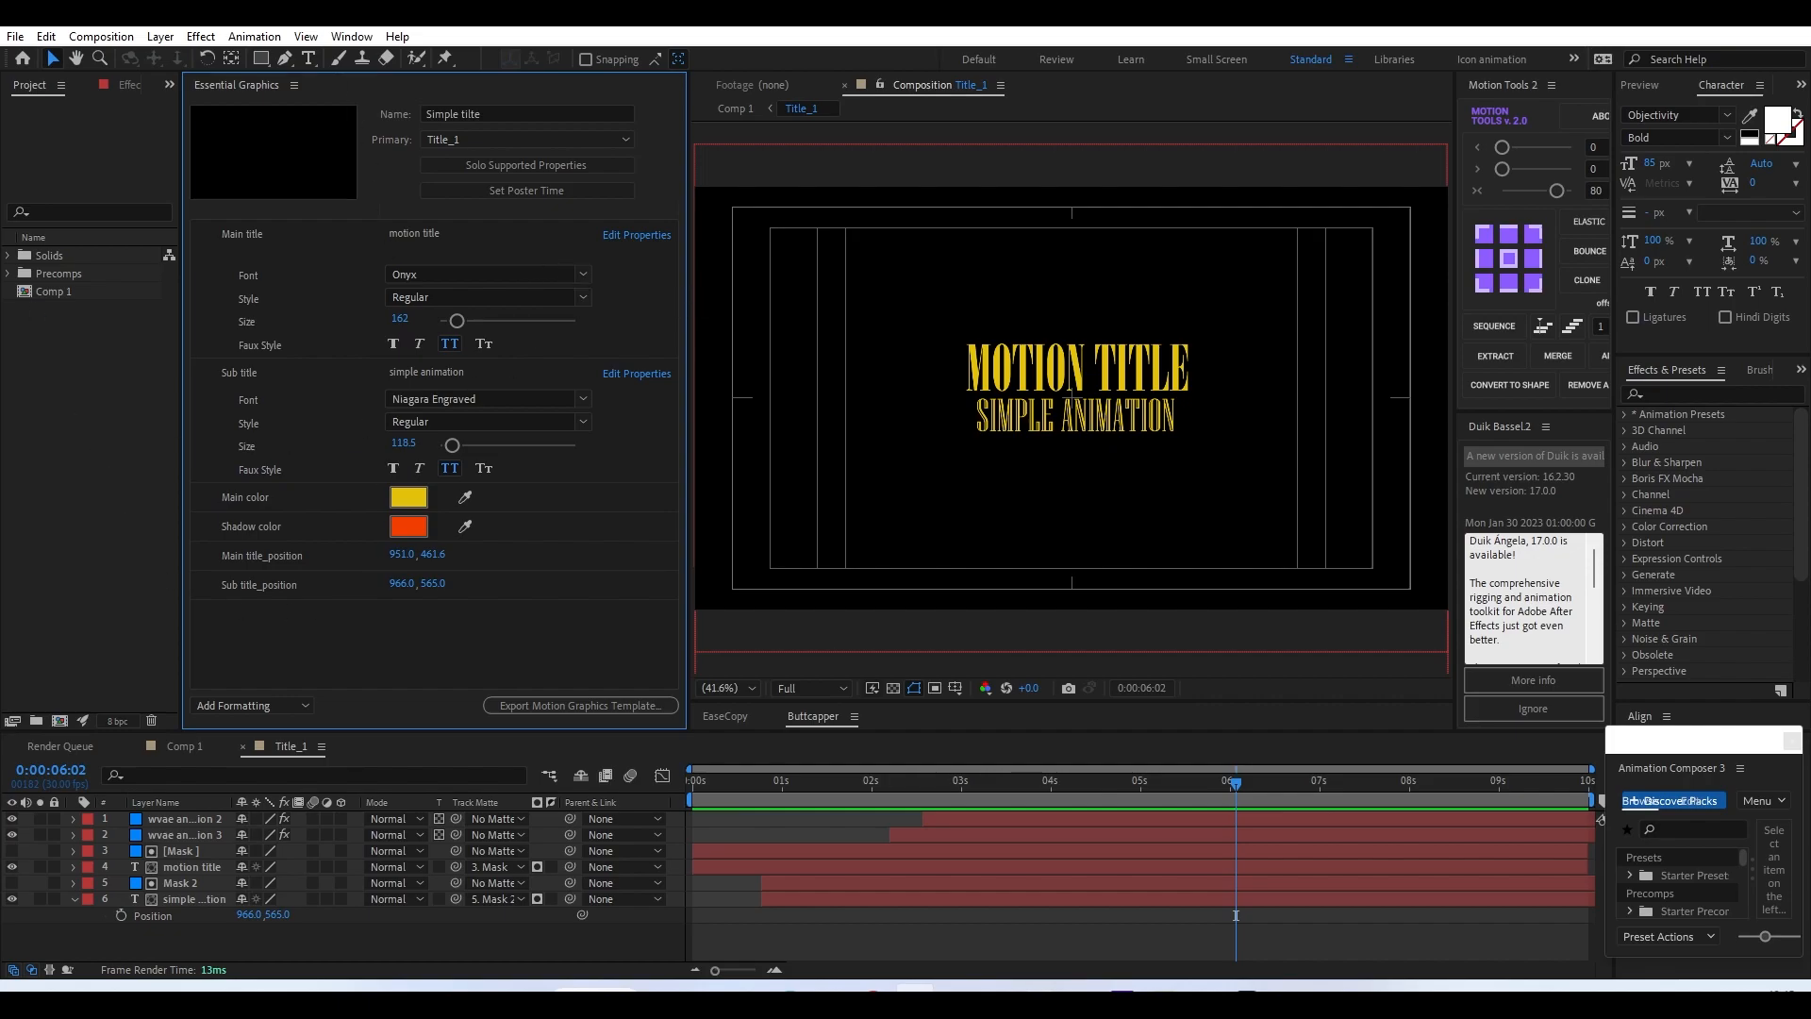
click(398, 664)
- Start exporting the motion graphics template with Local Drive as its destination
click(580, 705)
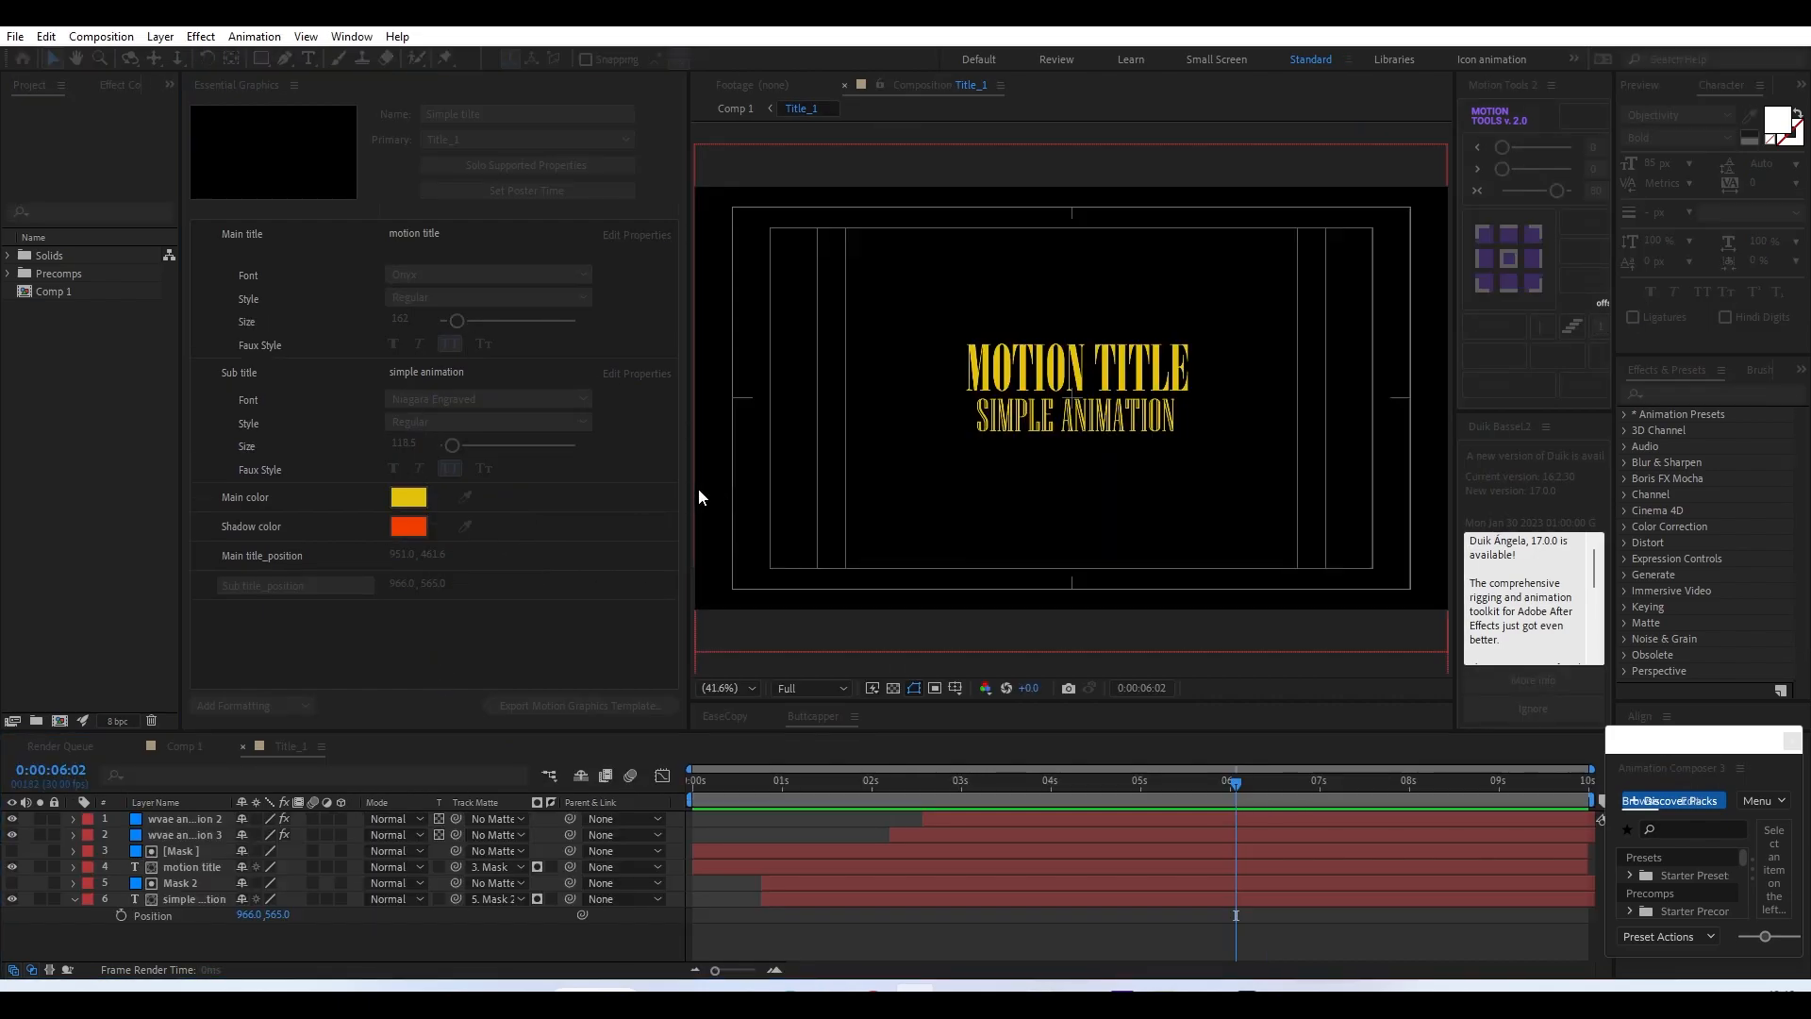
drag(853, 186, 858, 230)
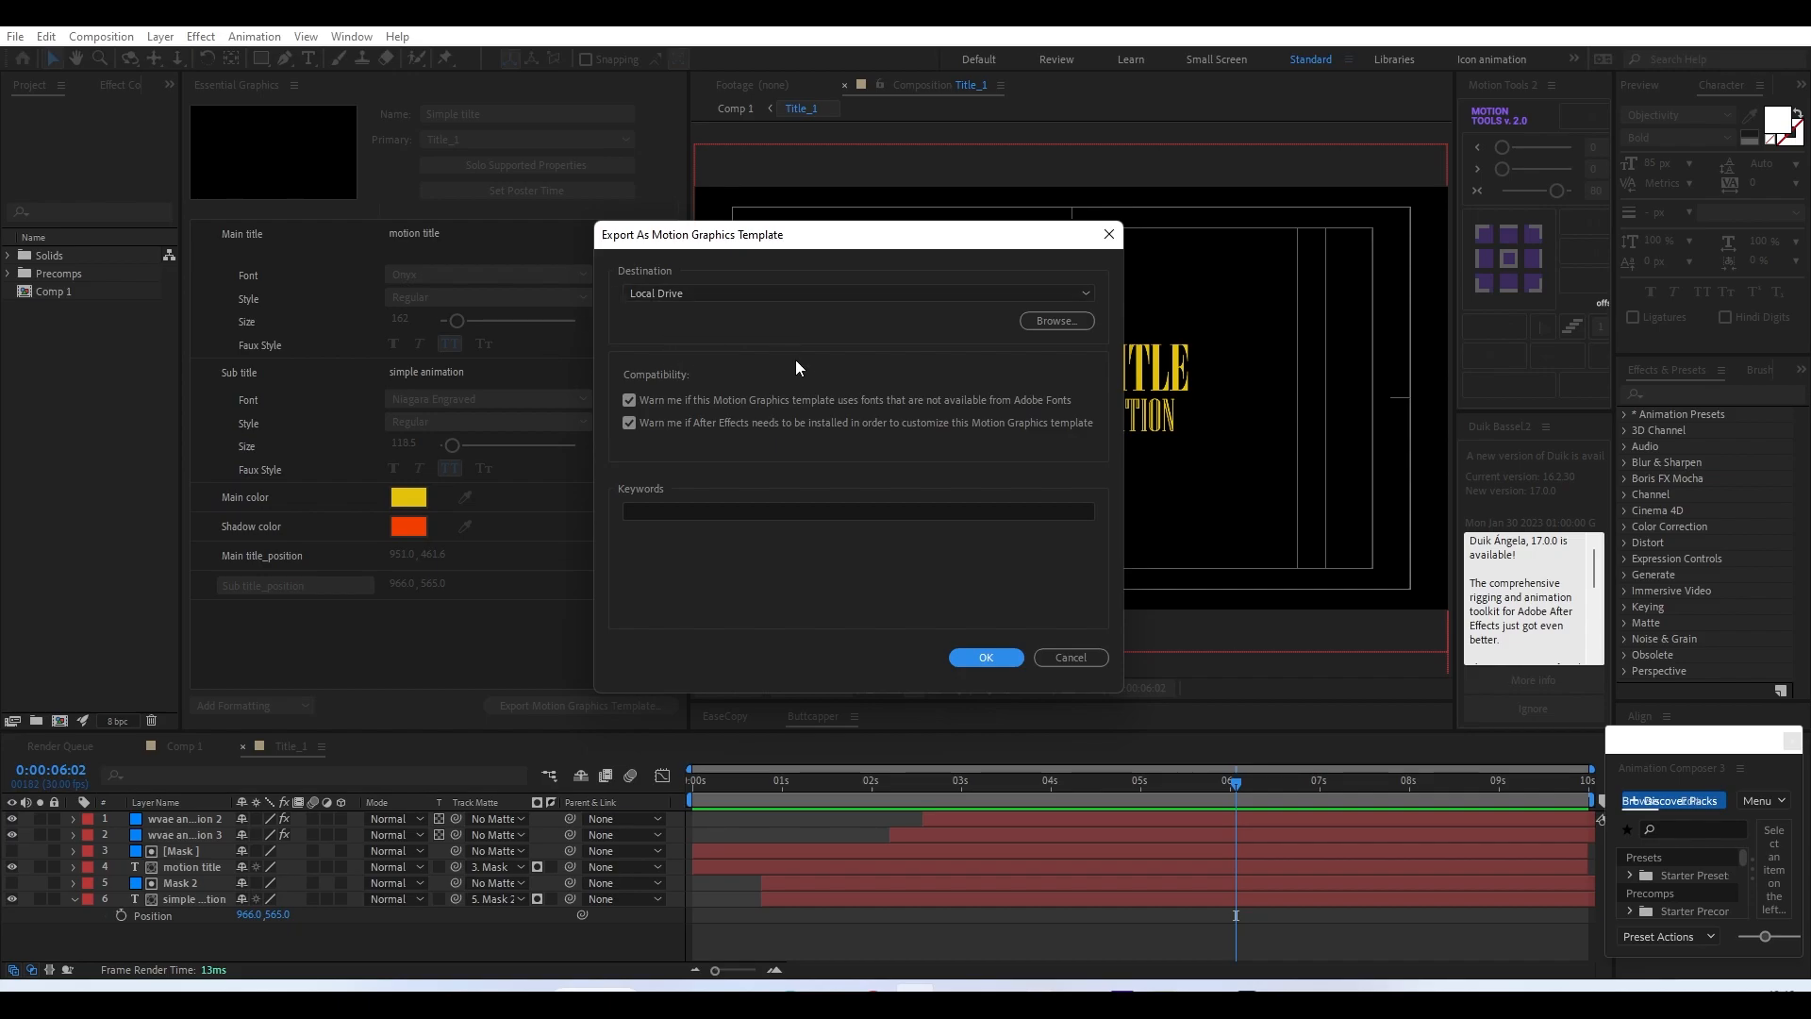
click(853, 300)
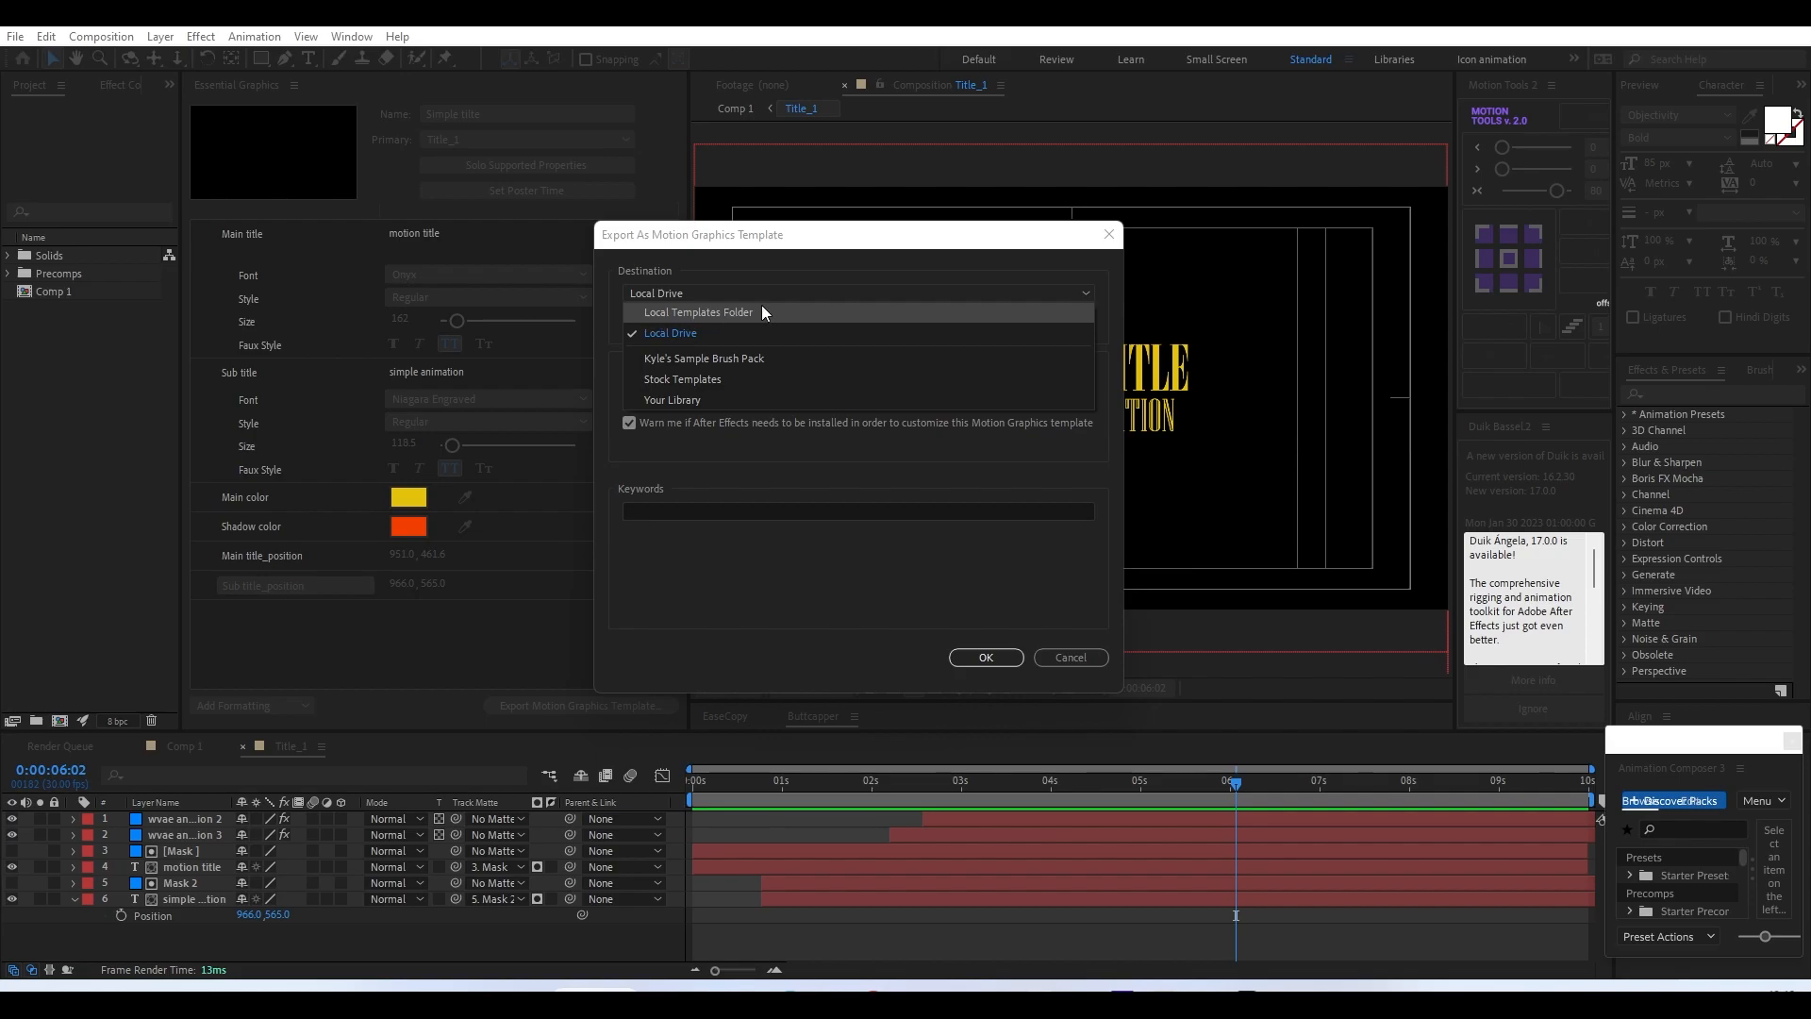
click(671, 337)
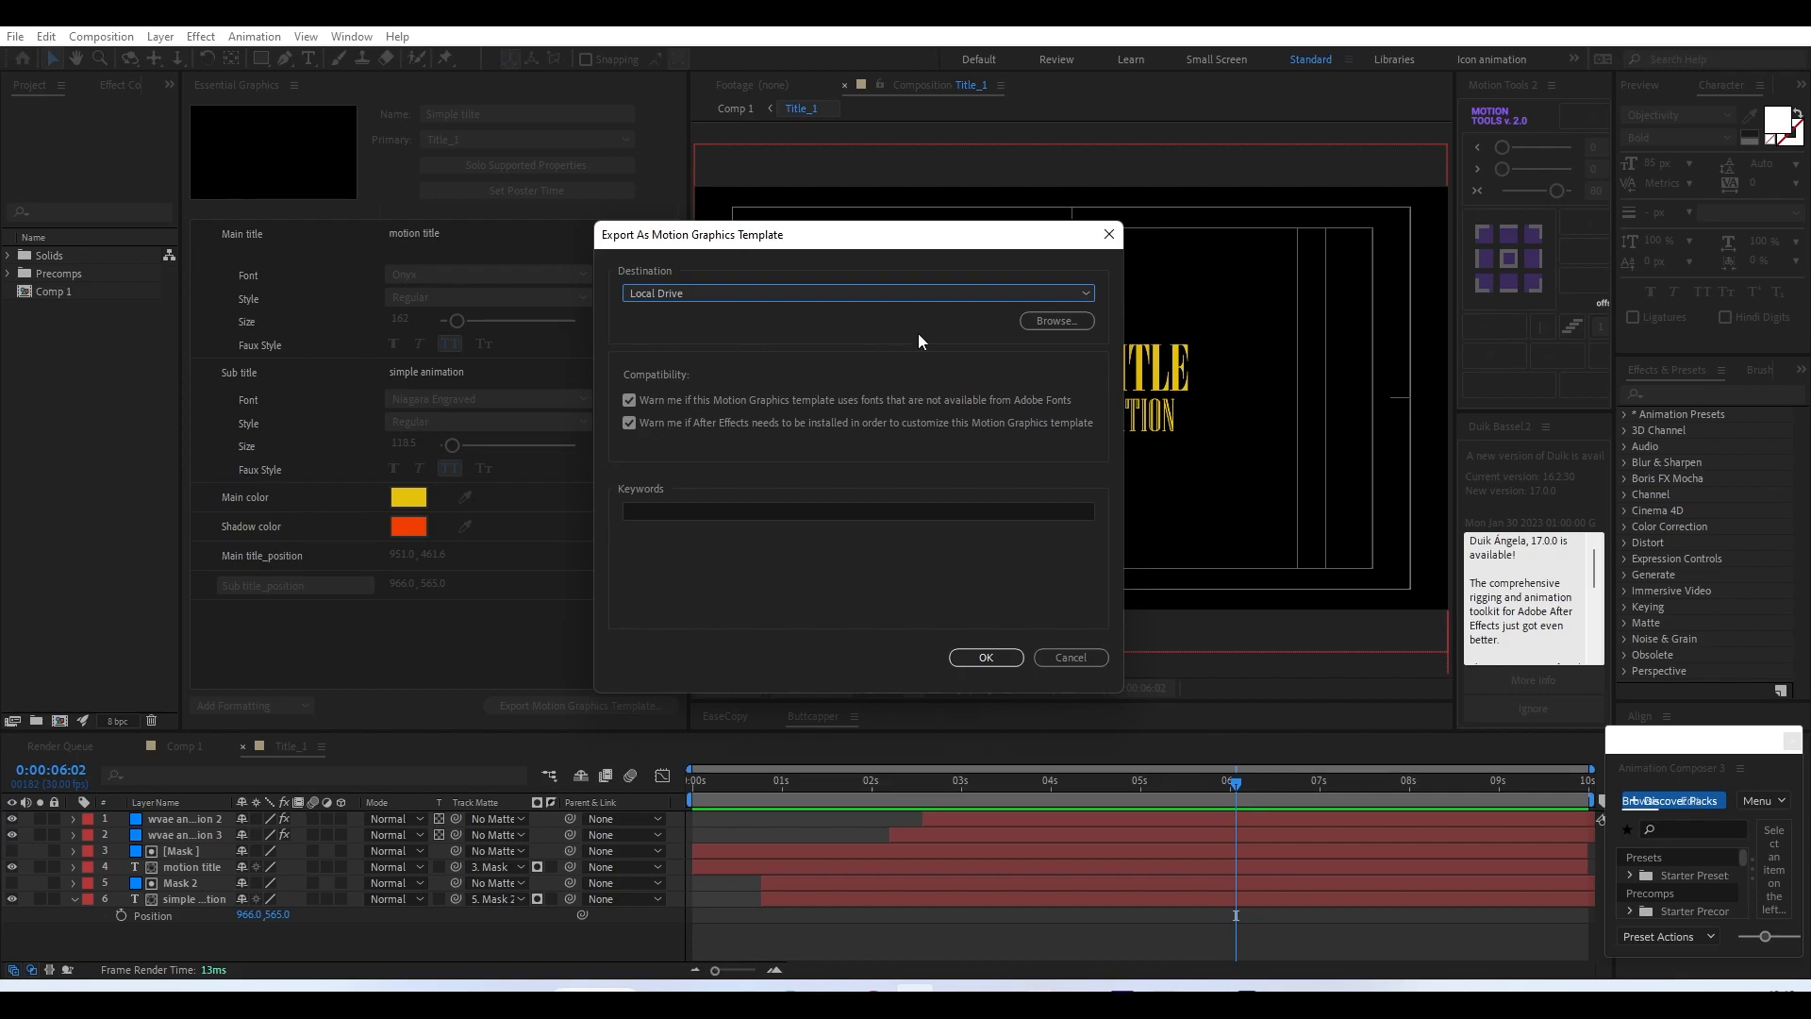
- Set the export location to the "simple title" folder, keeping the file name "Simple tilte"
click(1034, 321)
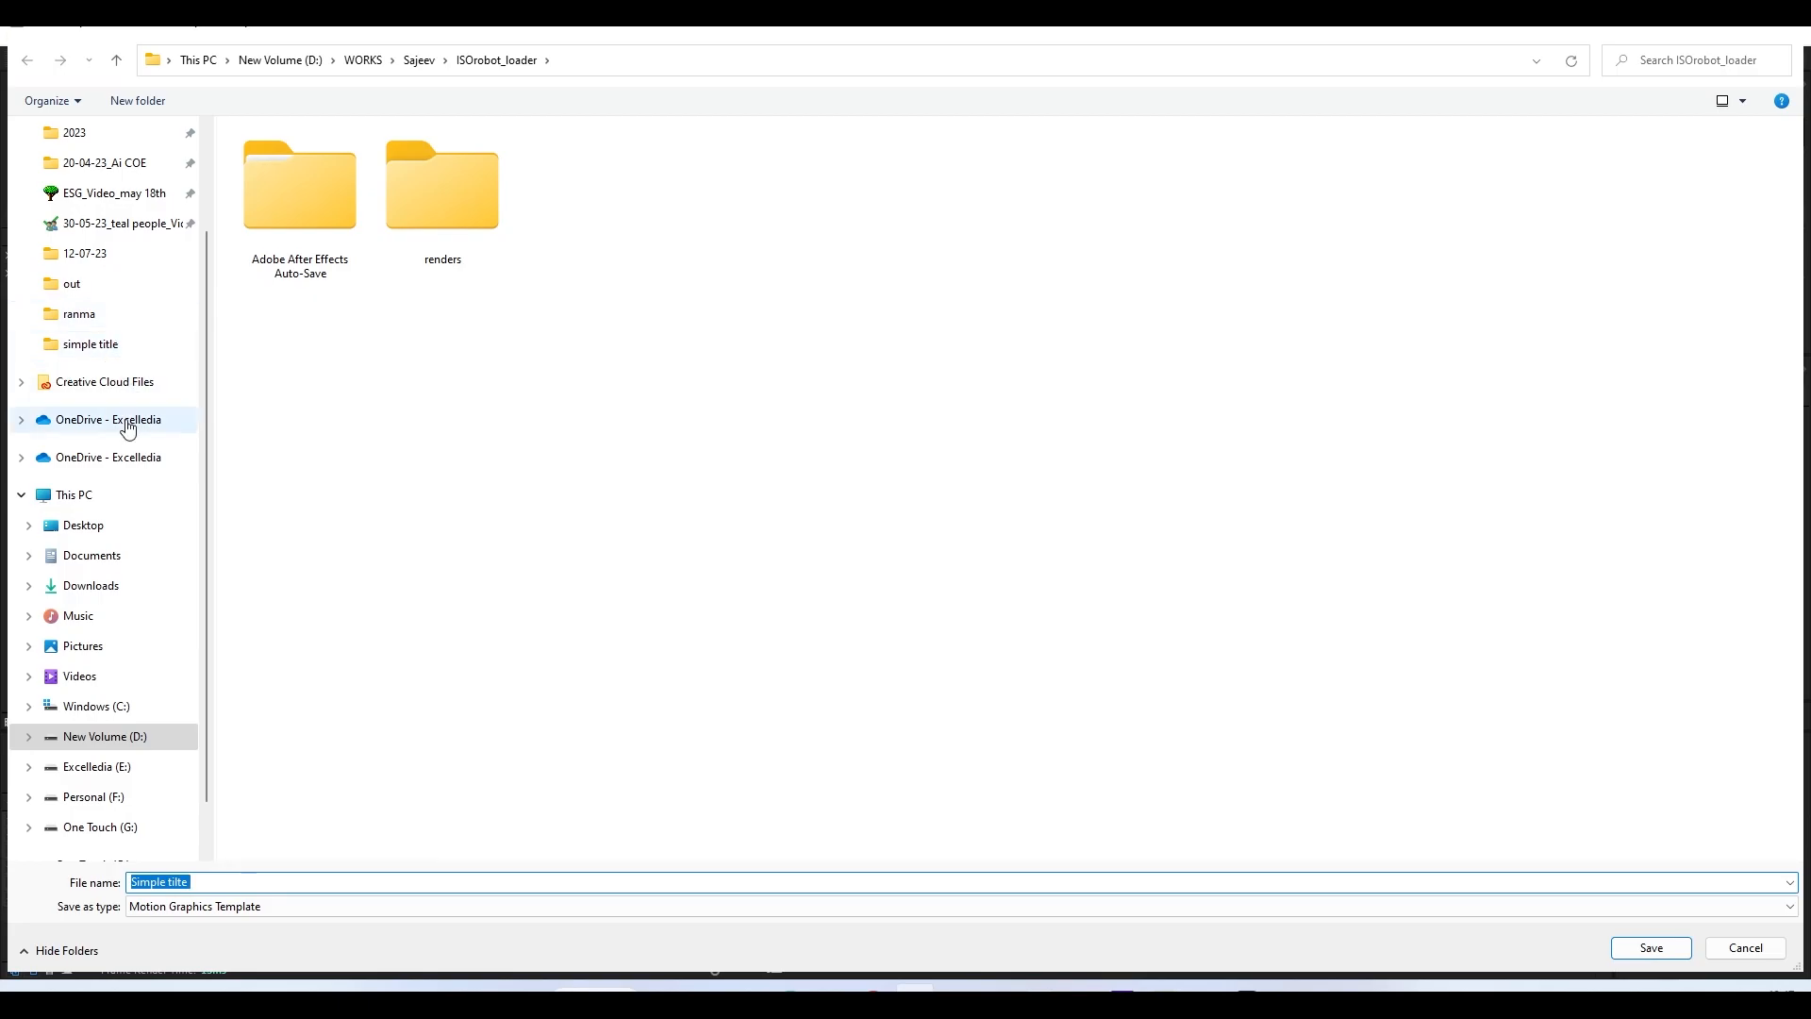
click(92, 345)
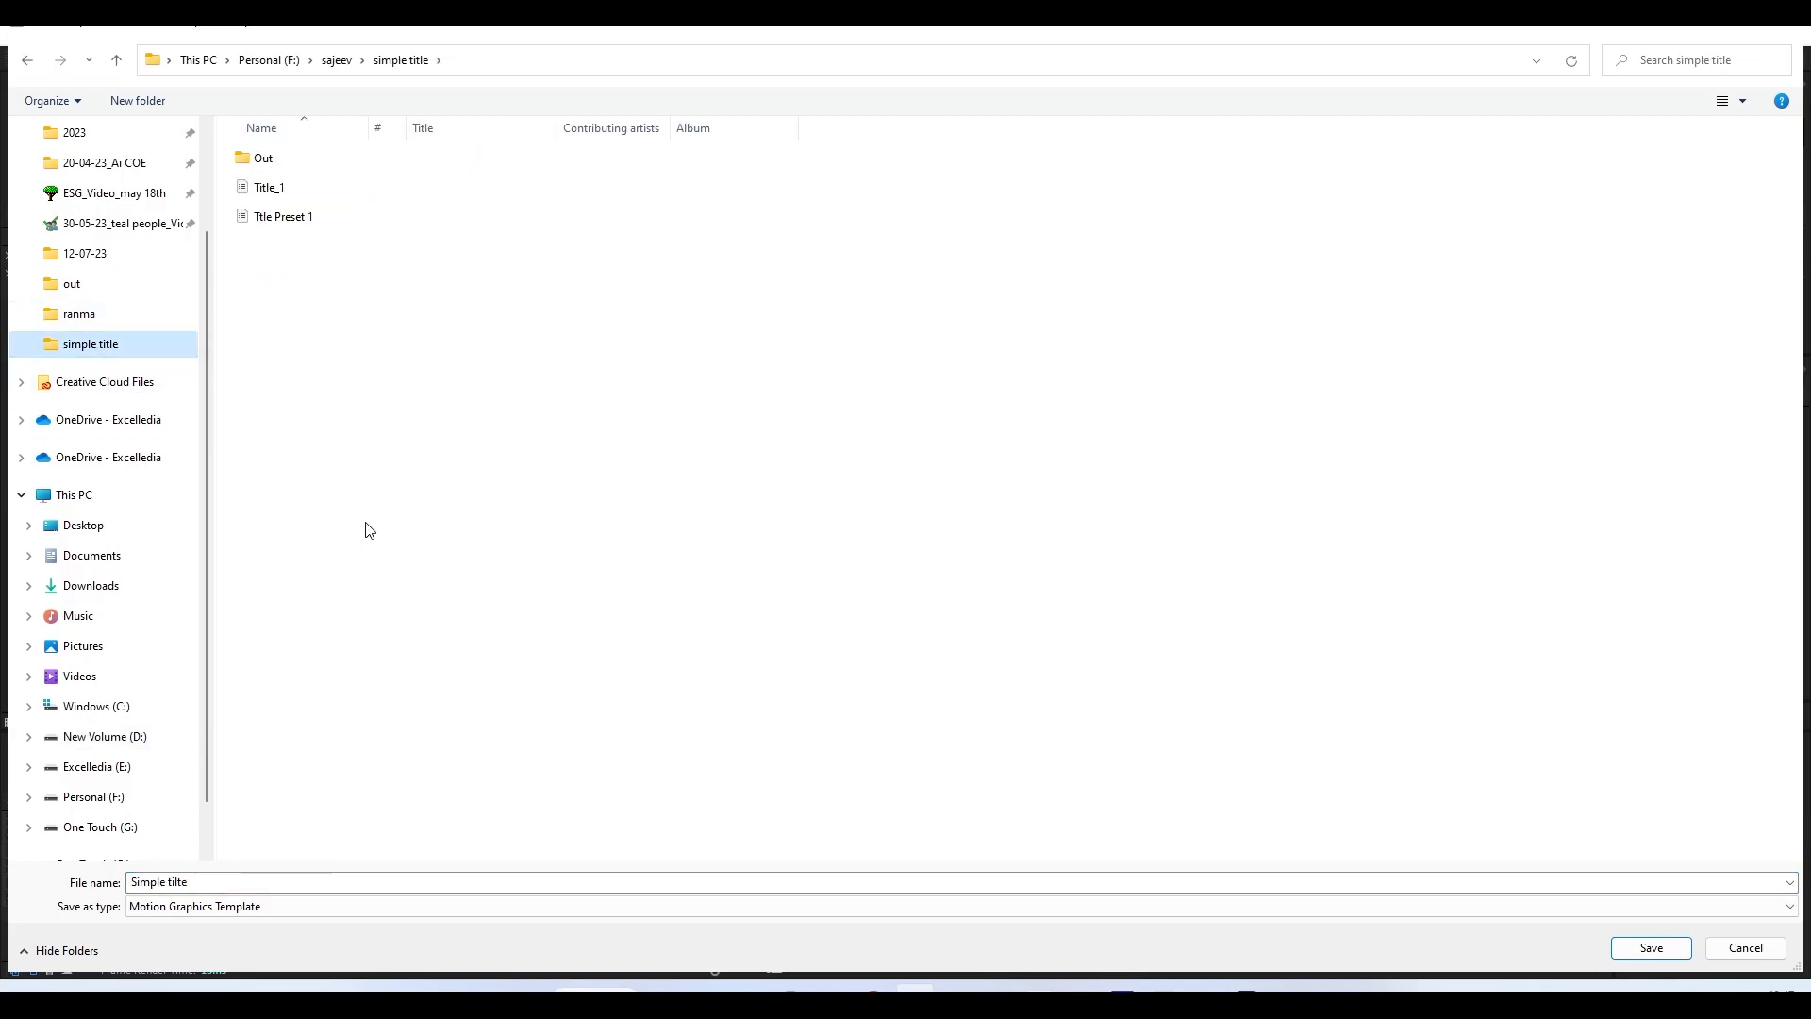
click(1662, 951)
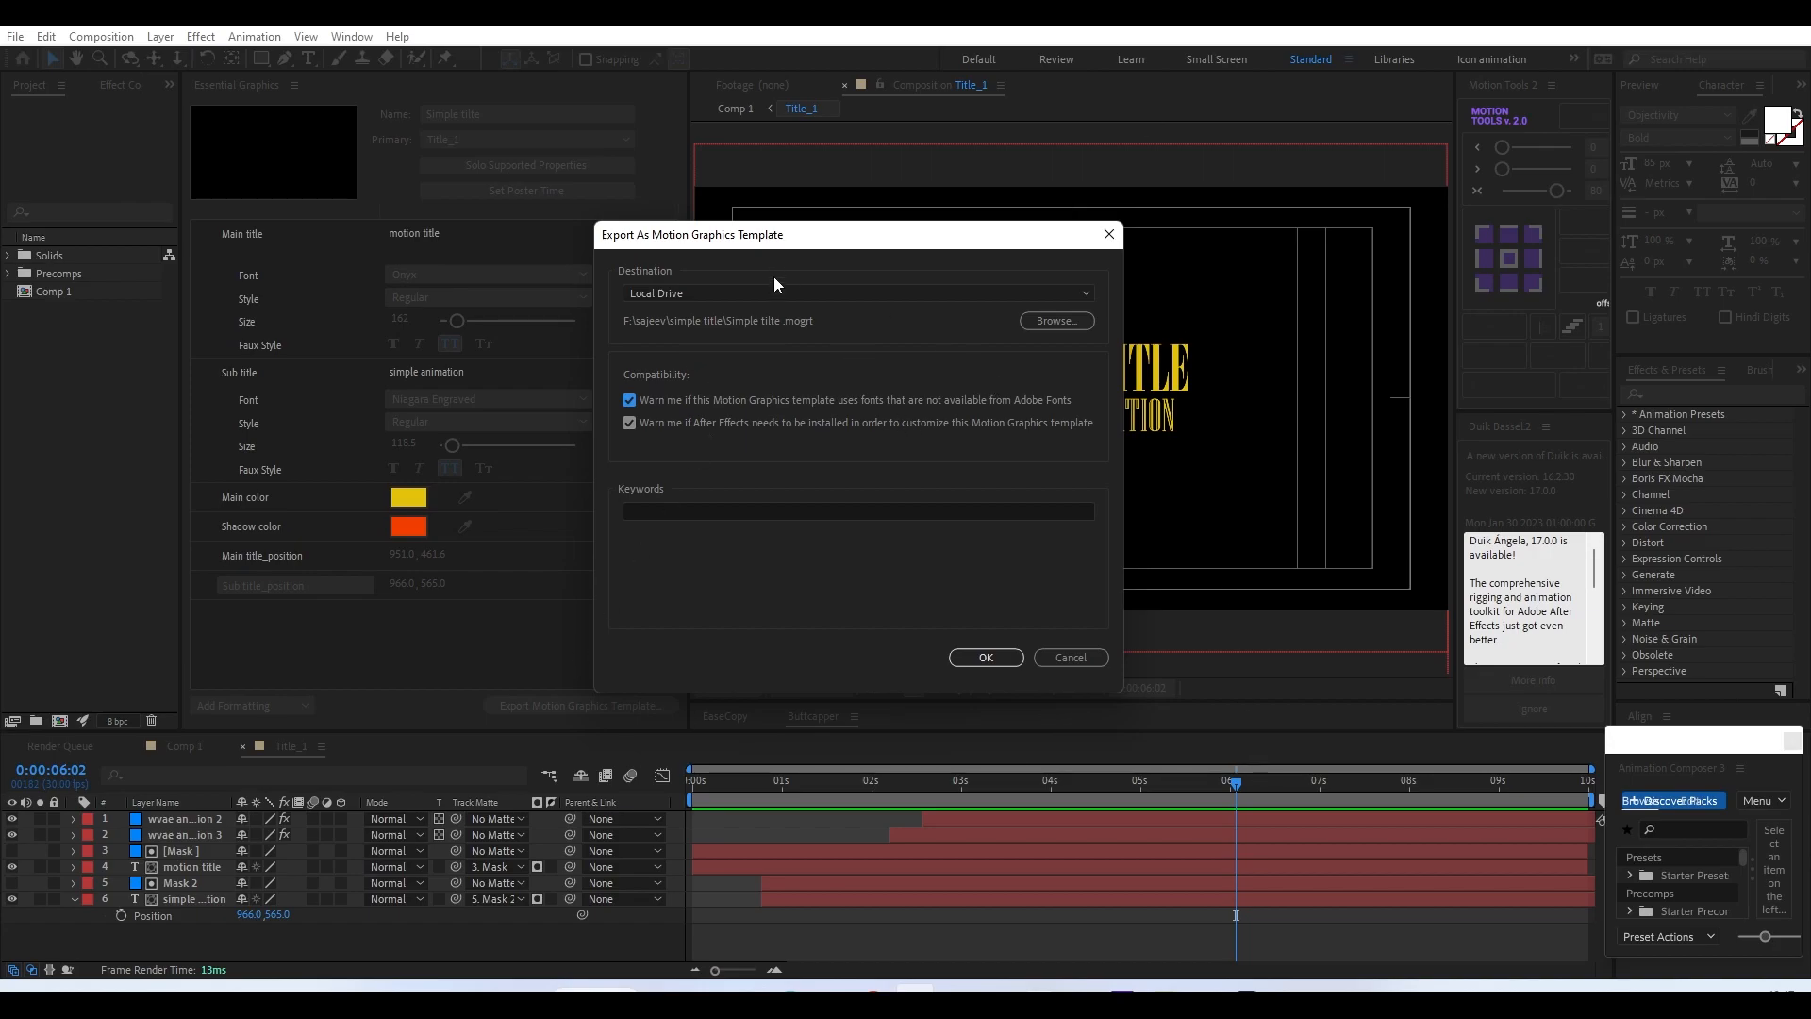
- Export the motion graphics template and accept the use of fonts not synced from Adobe
click(981, 658)
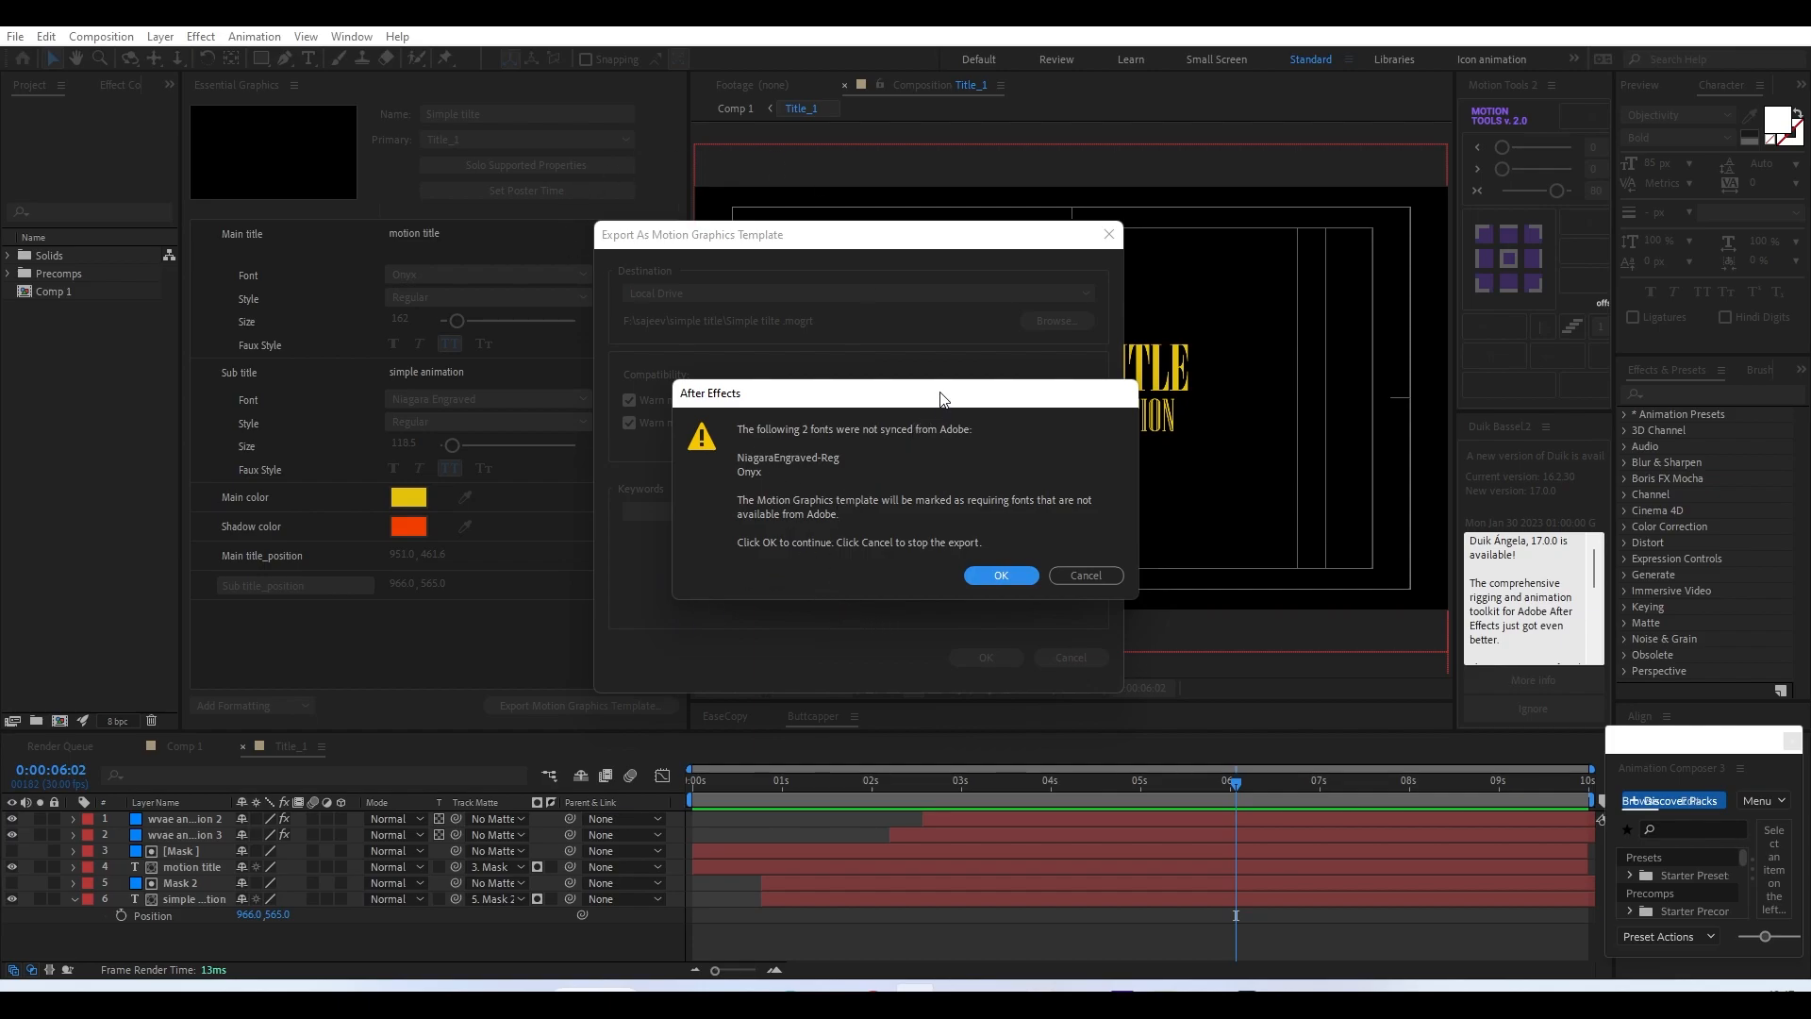
drag(943, 392, 908, 390)
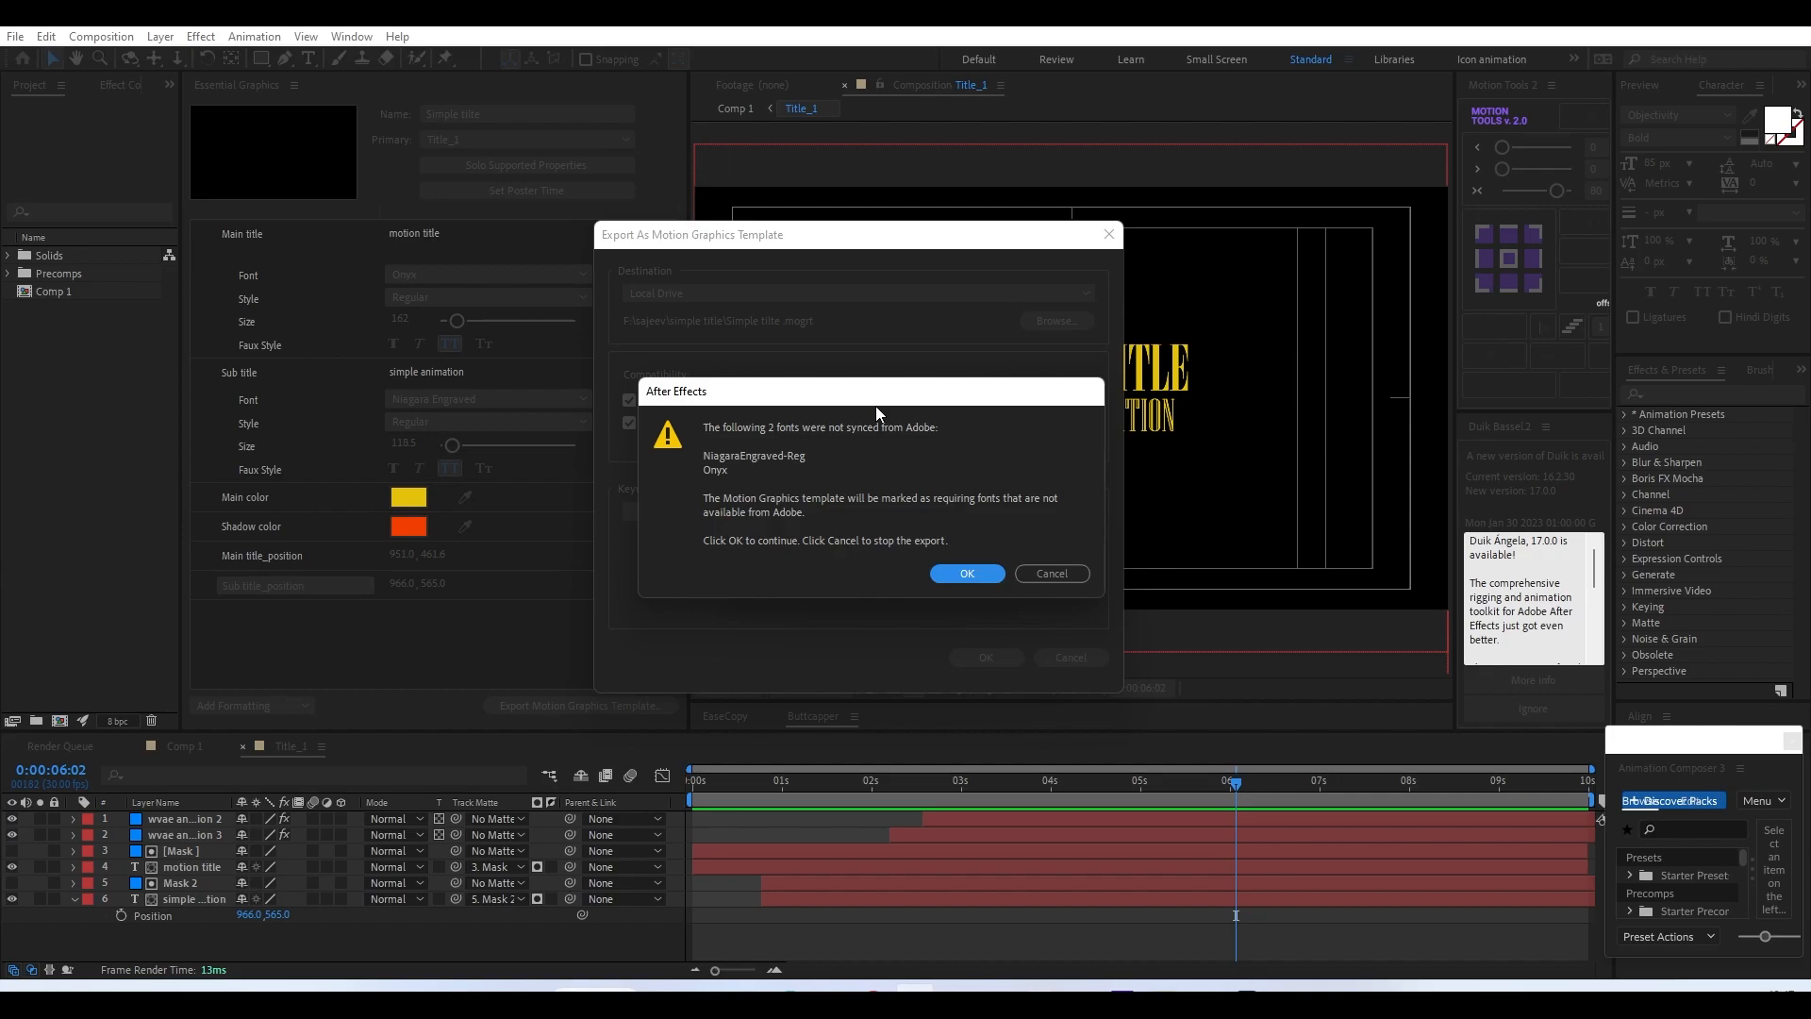
mouse_move(871, 400)
mouse_down()
mouse_move(886, 394)
mouse_move(863, 317)
mouse_move(857, 368)
mouse_up()
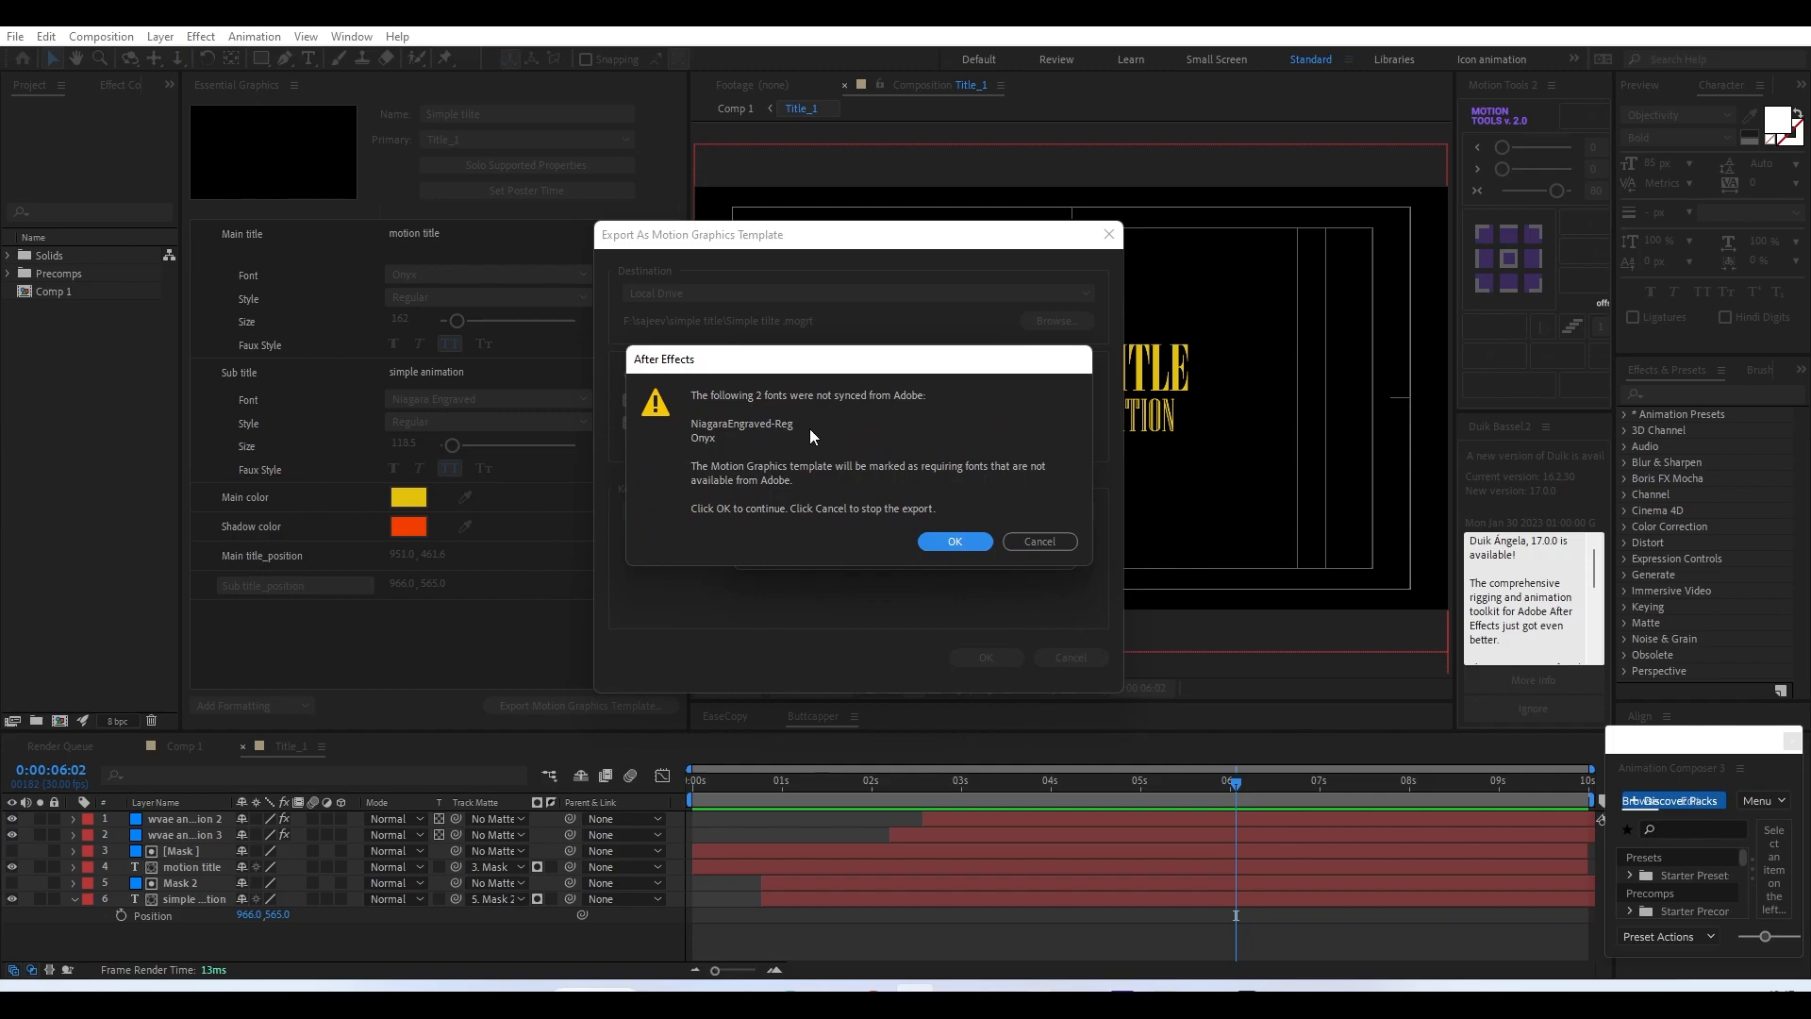
click(942, 546)
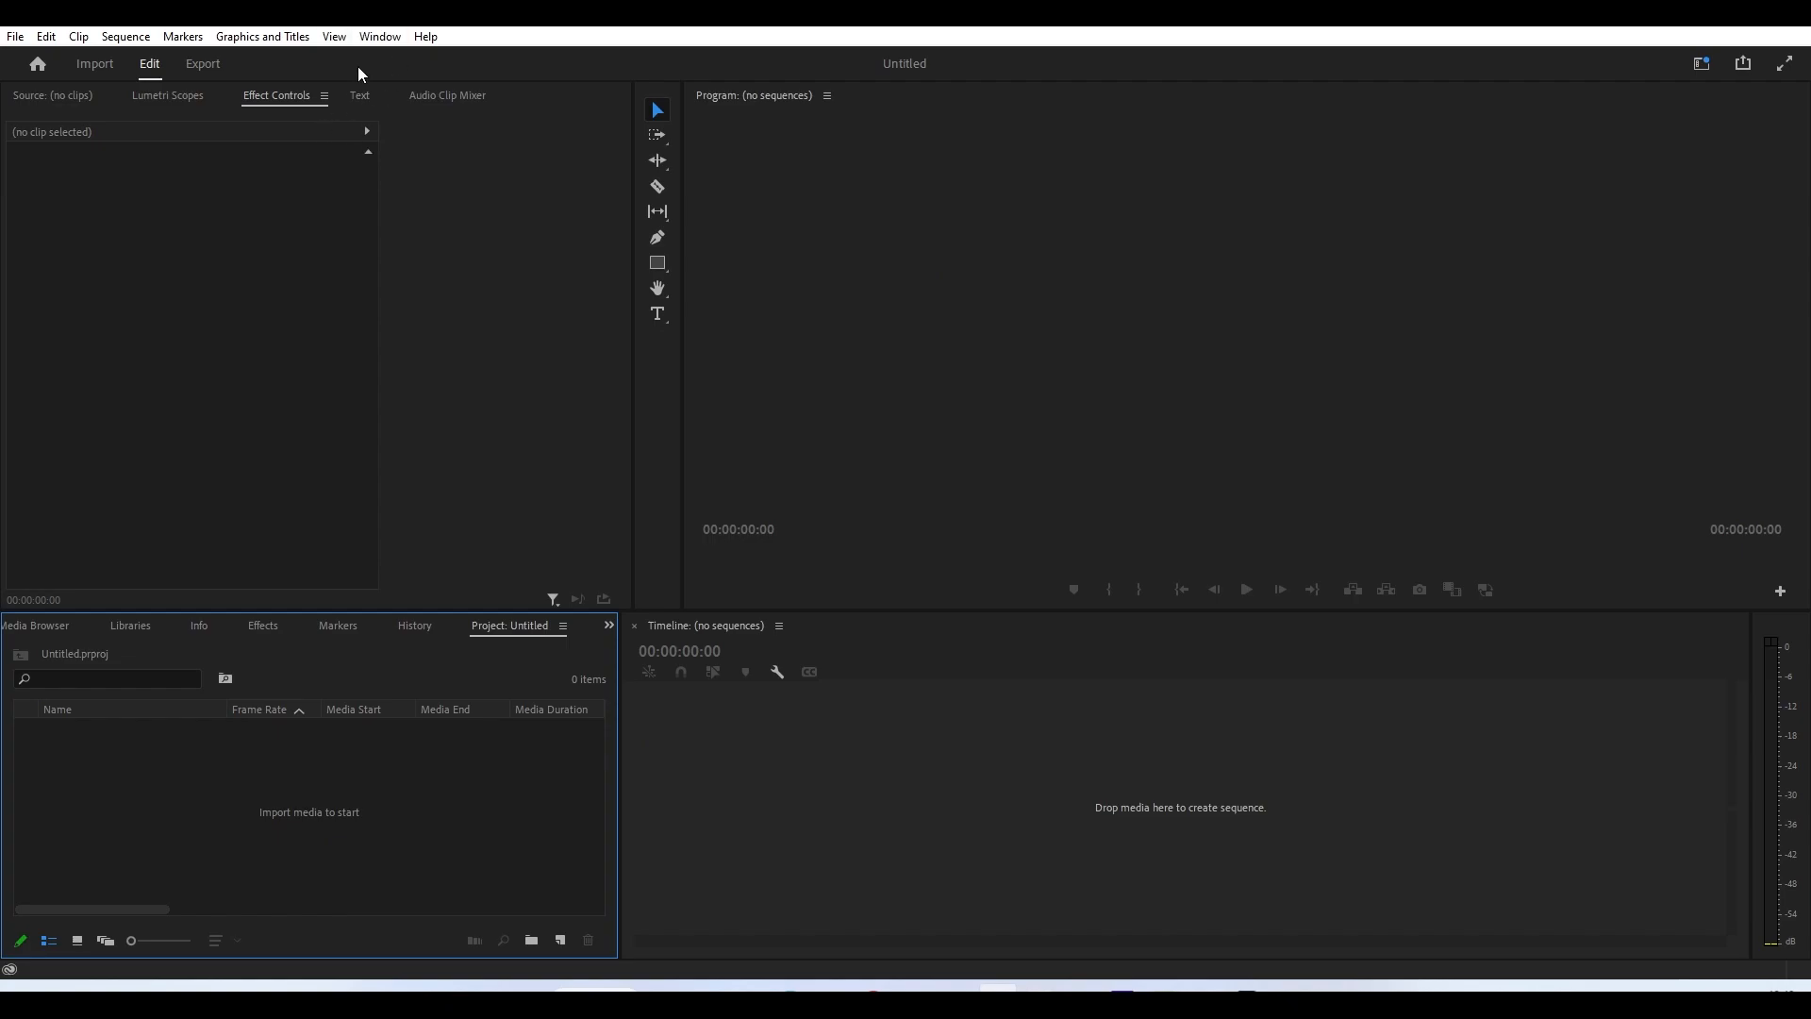
- Switch to Premiere Pro, show the Essential Graphics panel and browse its template list
click(391, 43)
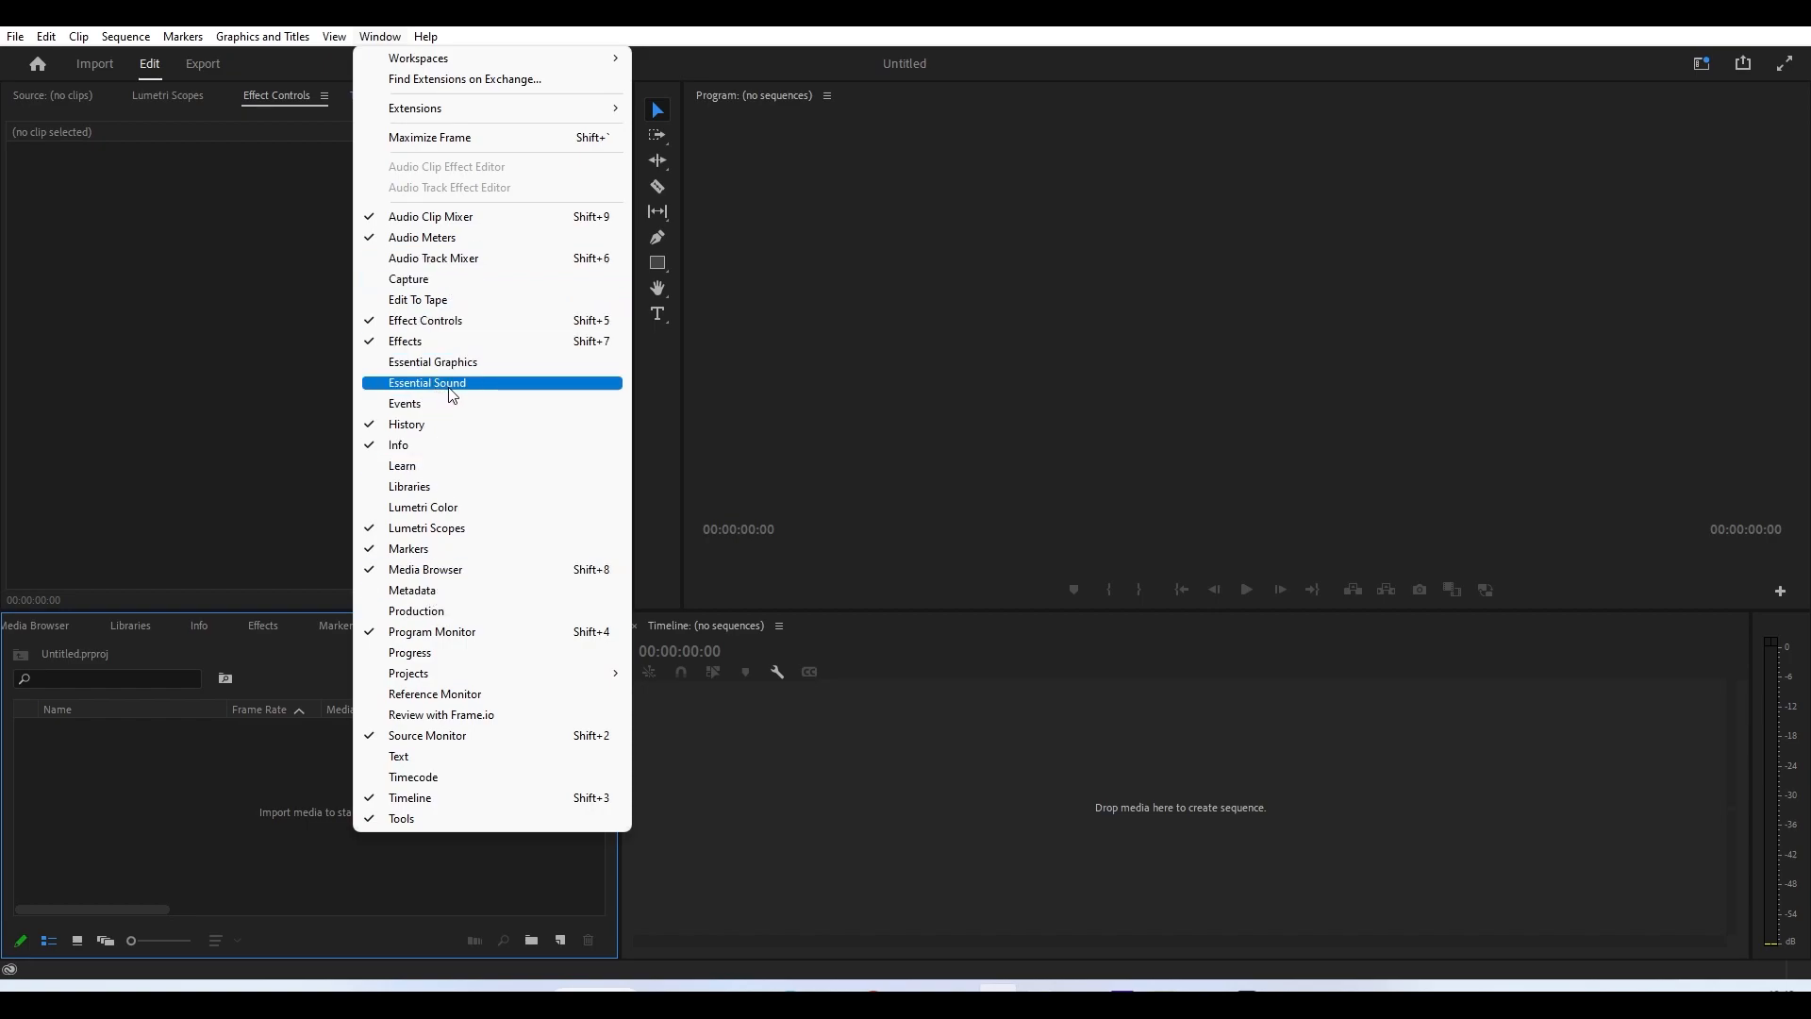
click(453, 363)
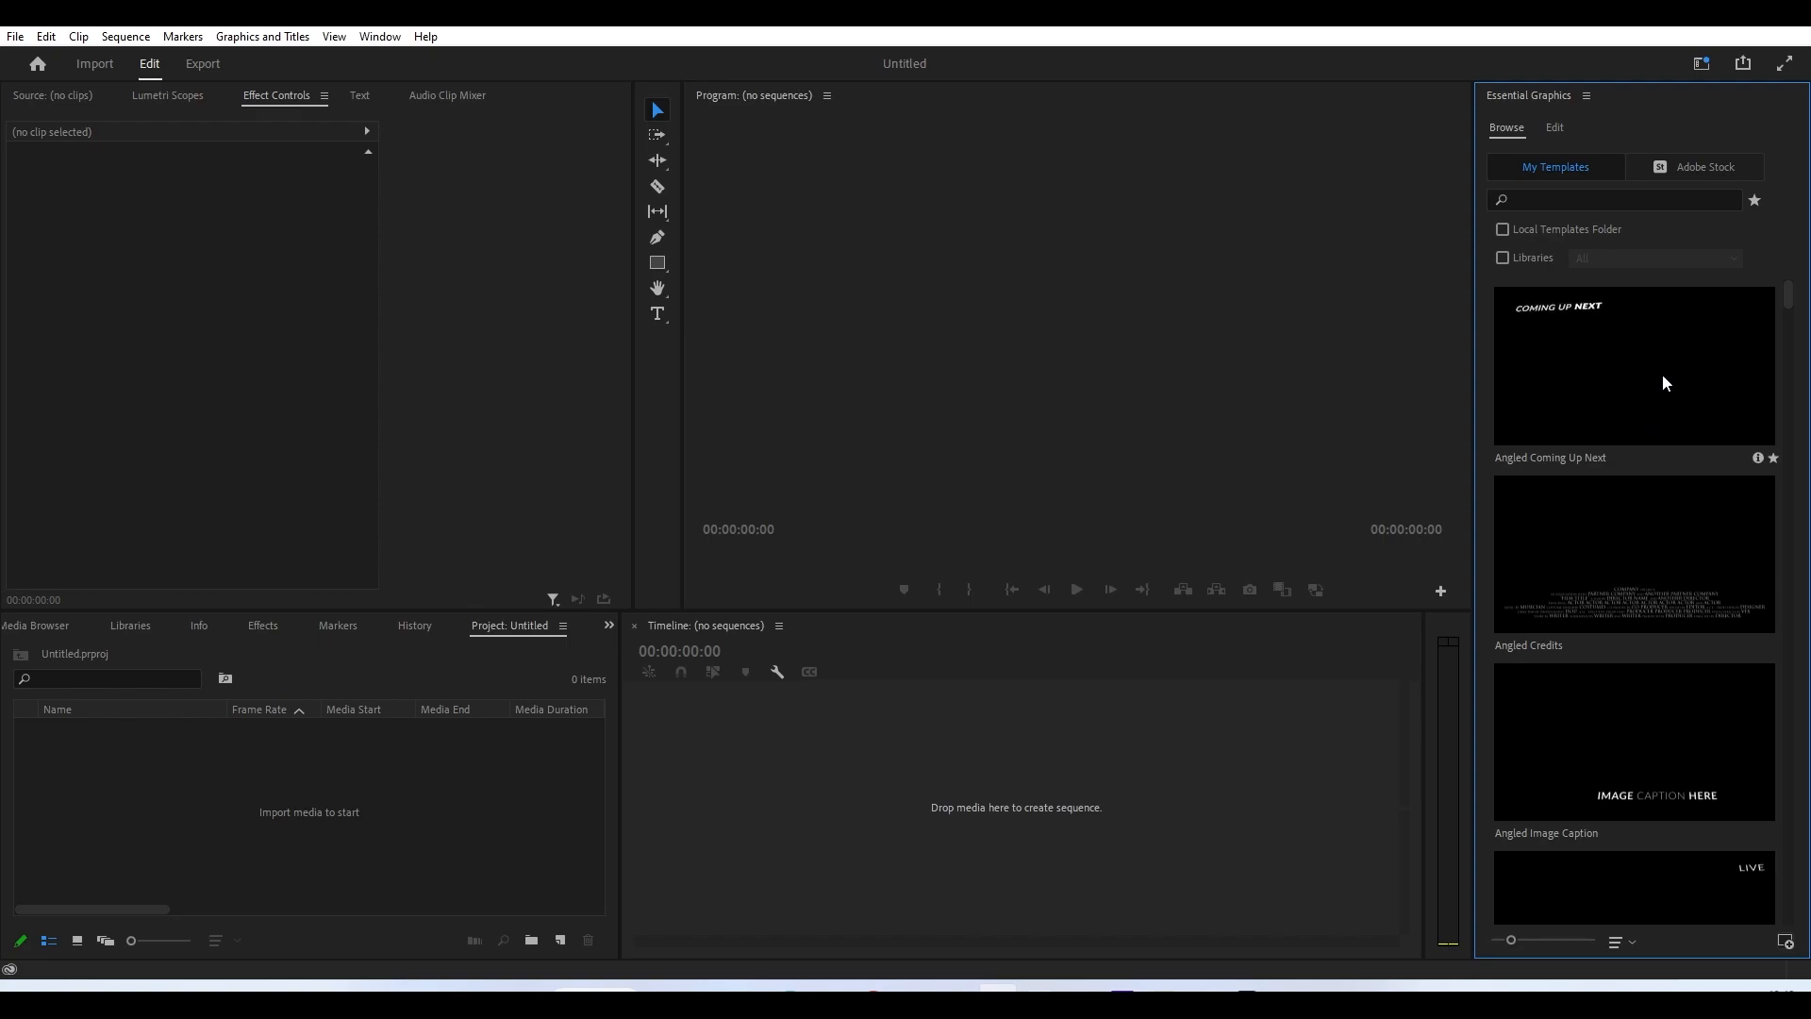
scroll(1651, 339, down, 10)
scroll(1688, 556, down, 5)
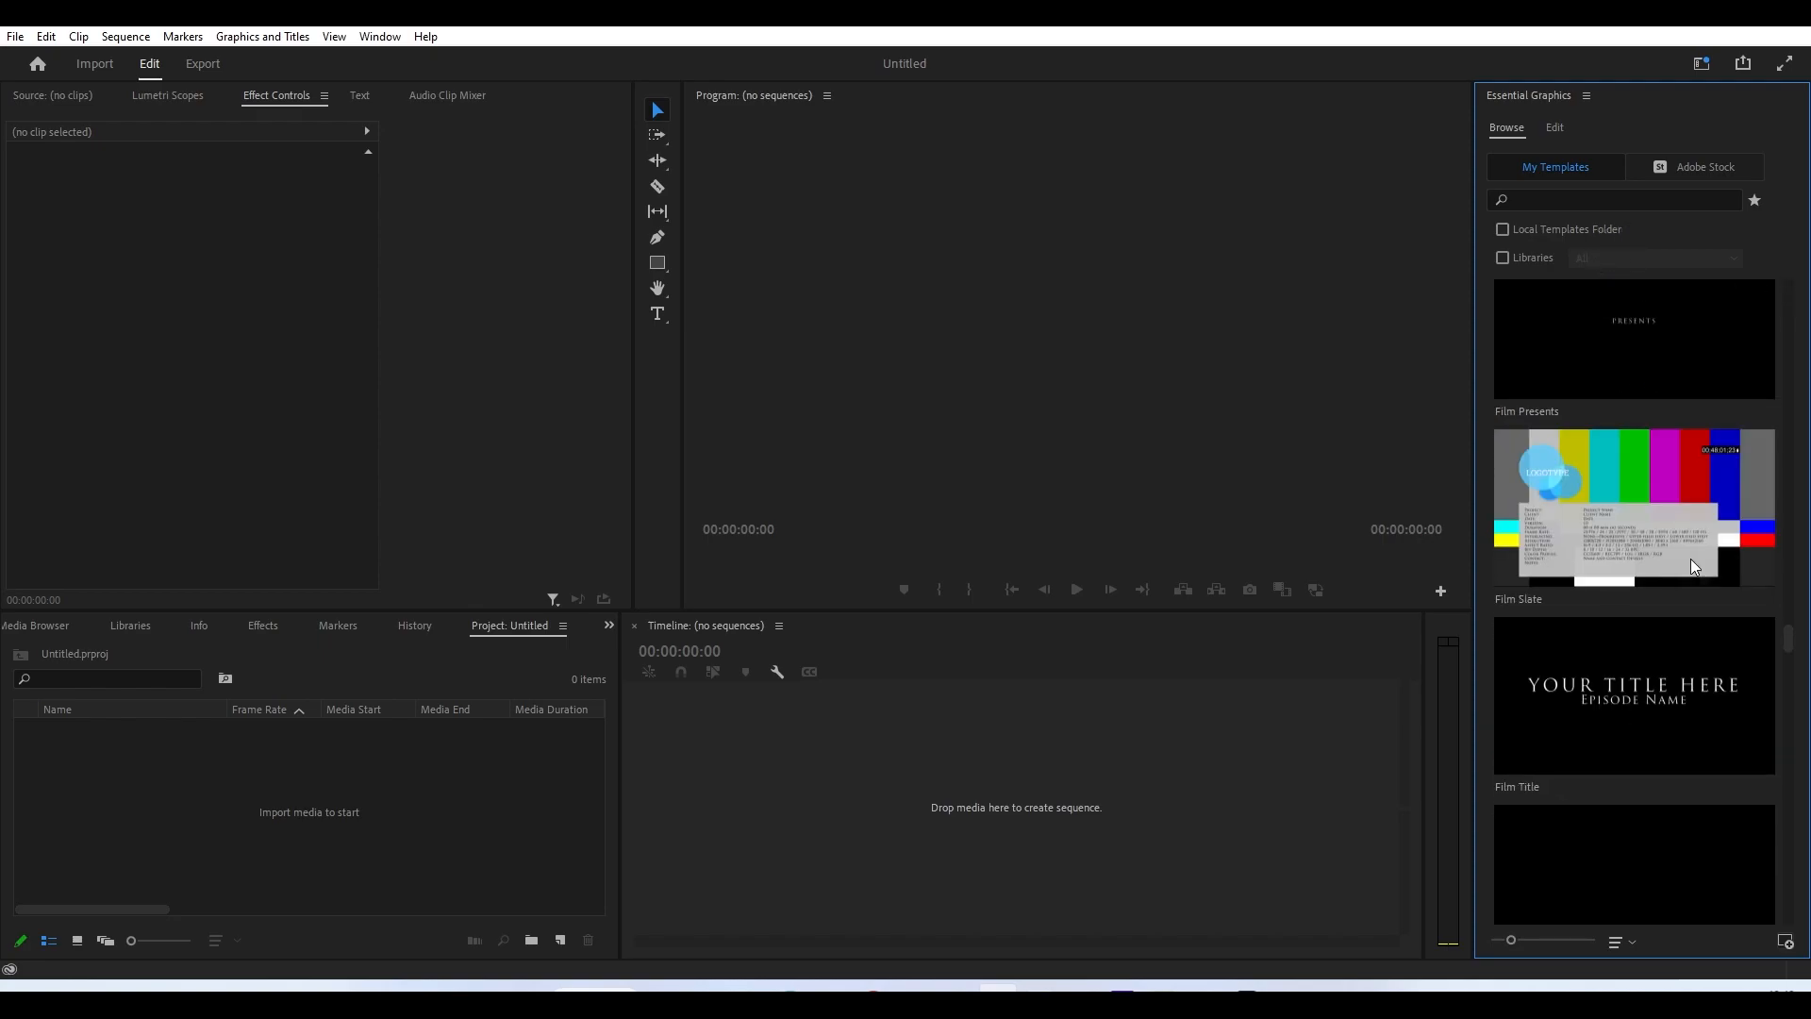
scroll(1685, 471, up, 5)
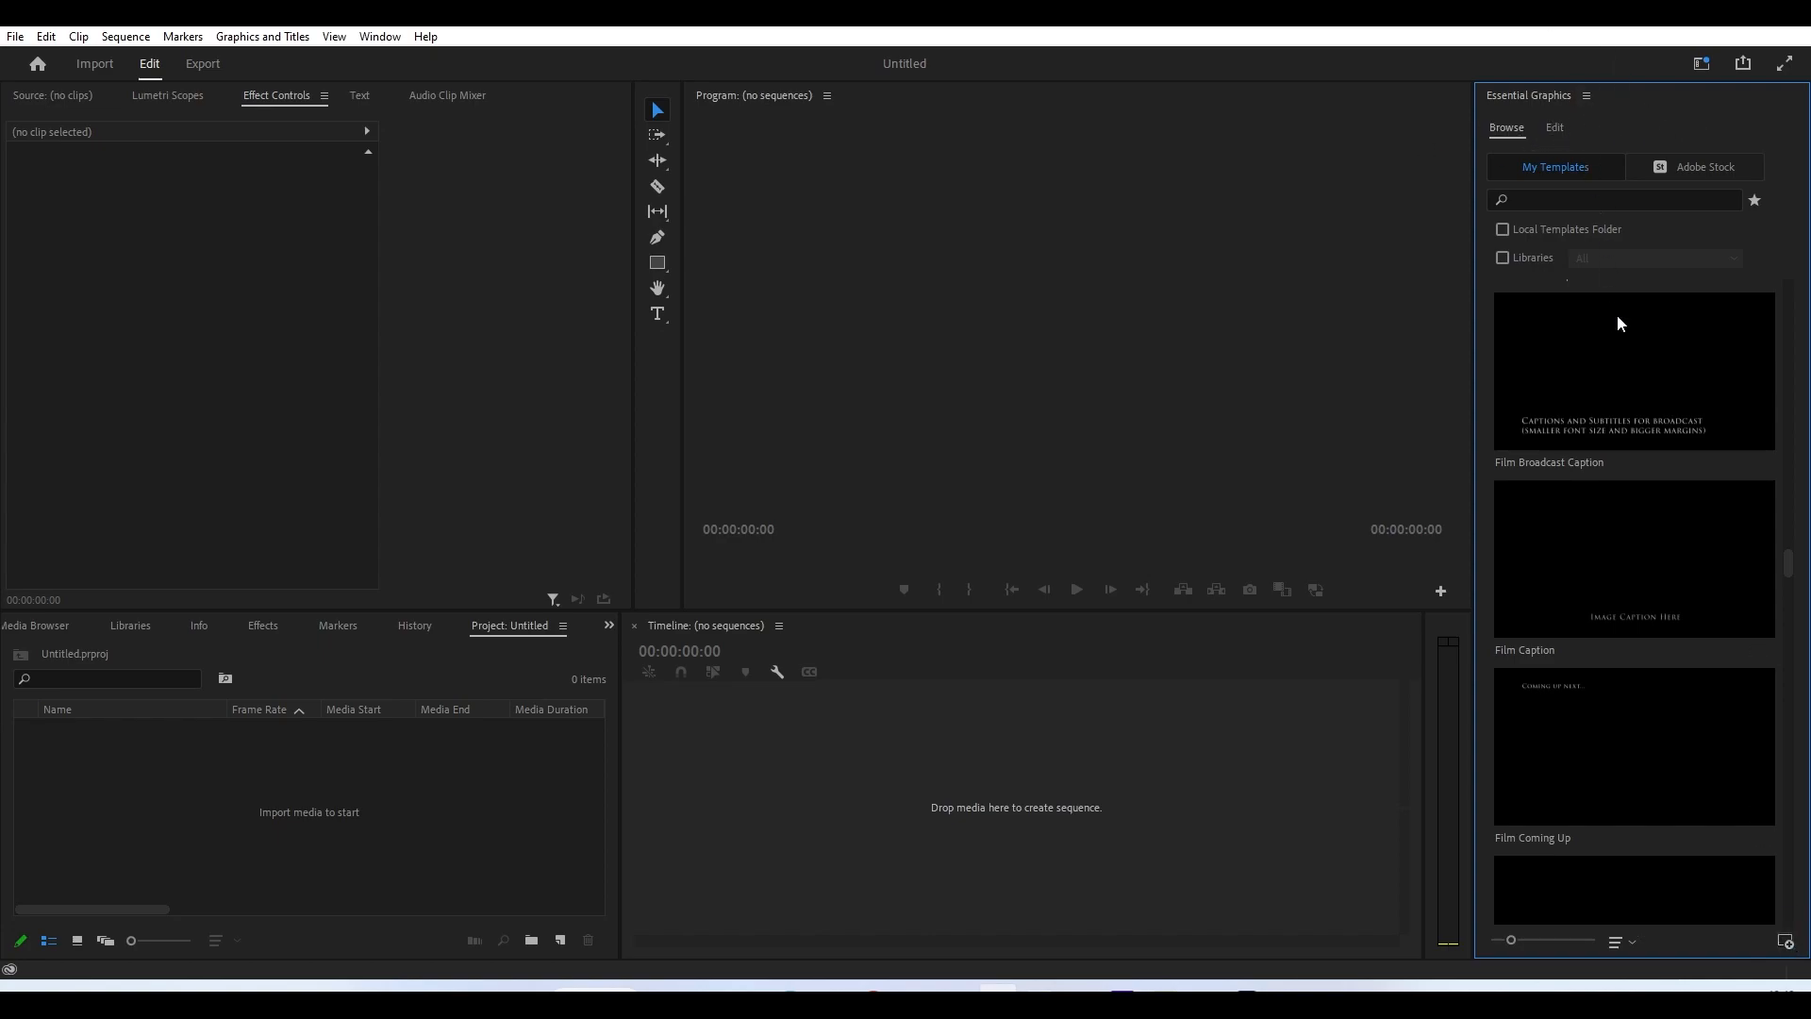
- Install the "Simple tilte" motion graphics template from the "simple title" folder and locate it in the template list
click(1786, 947)
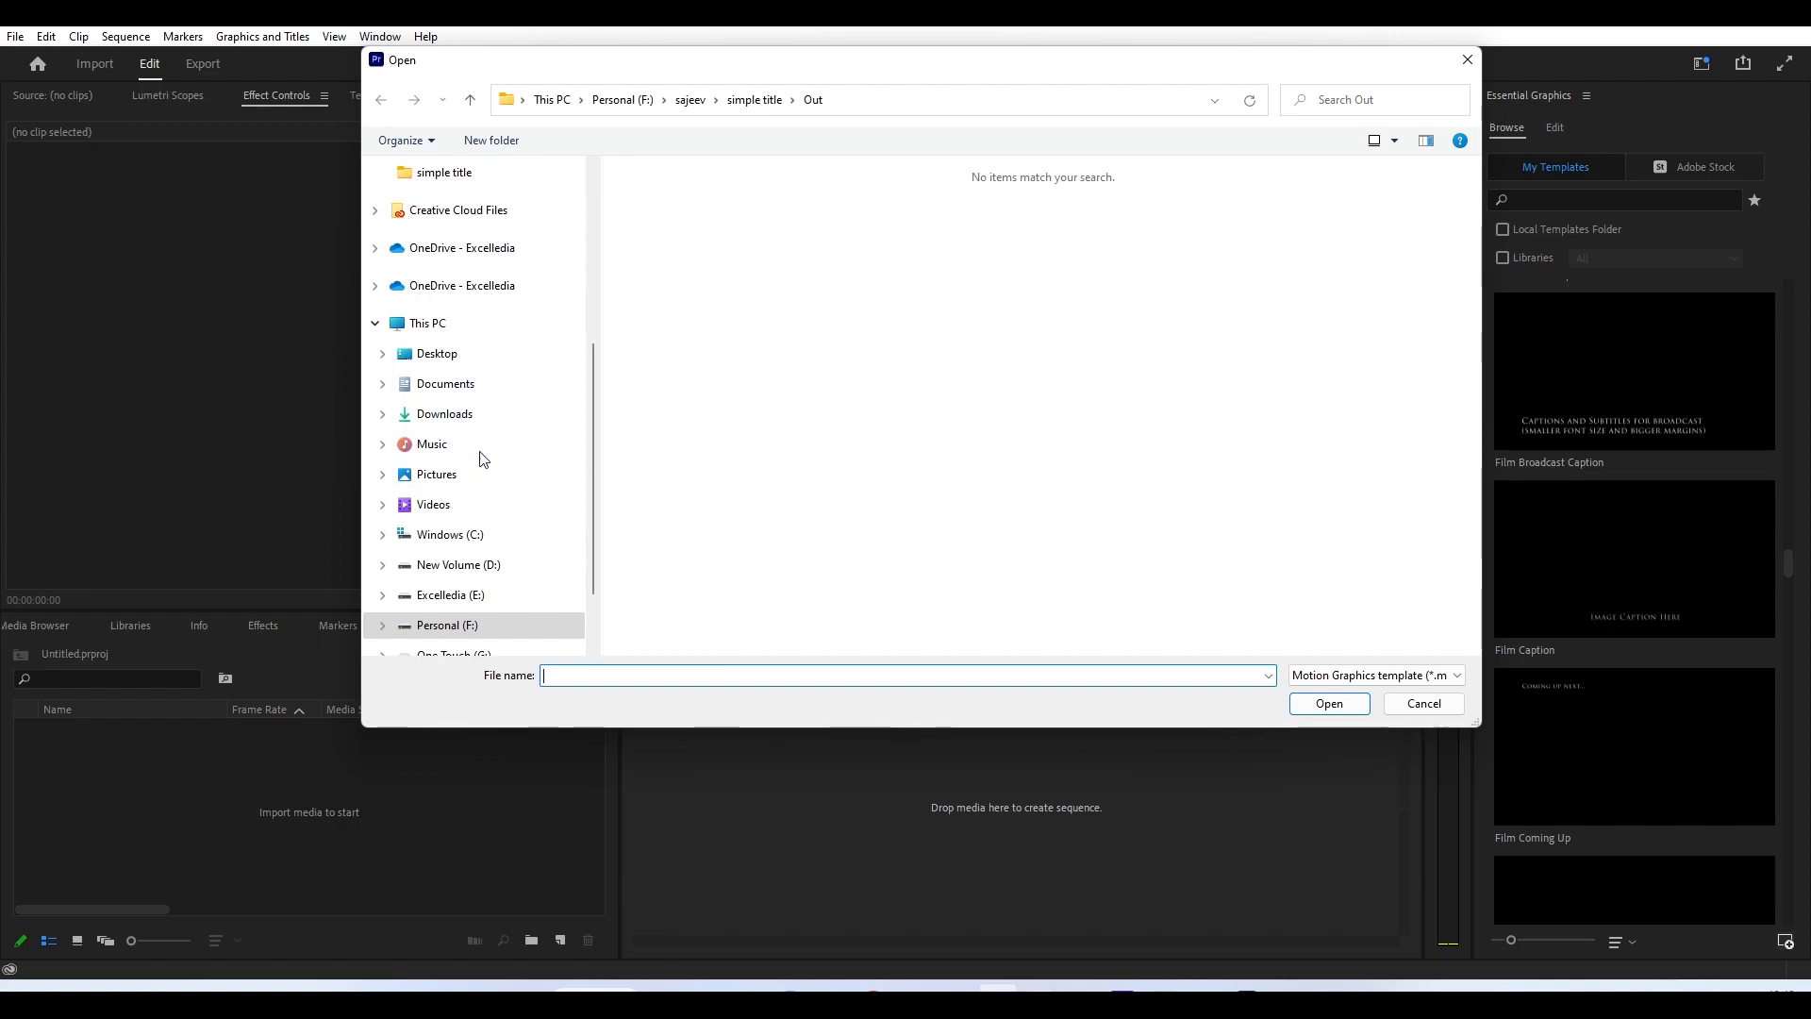
click(760, 100)
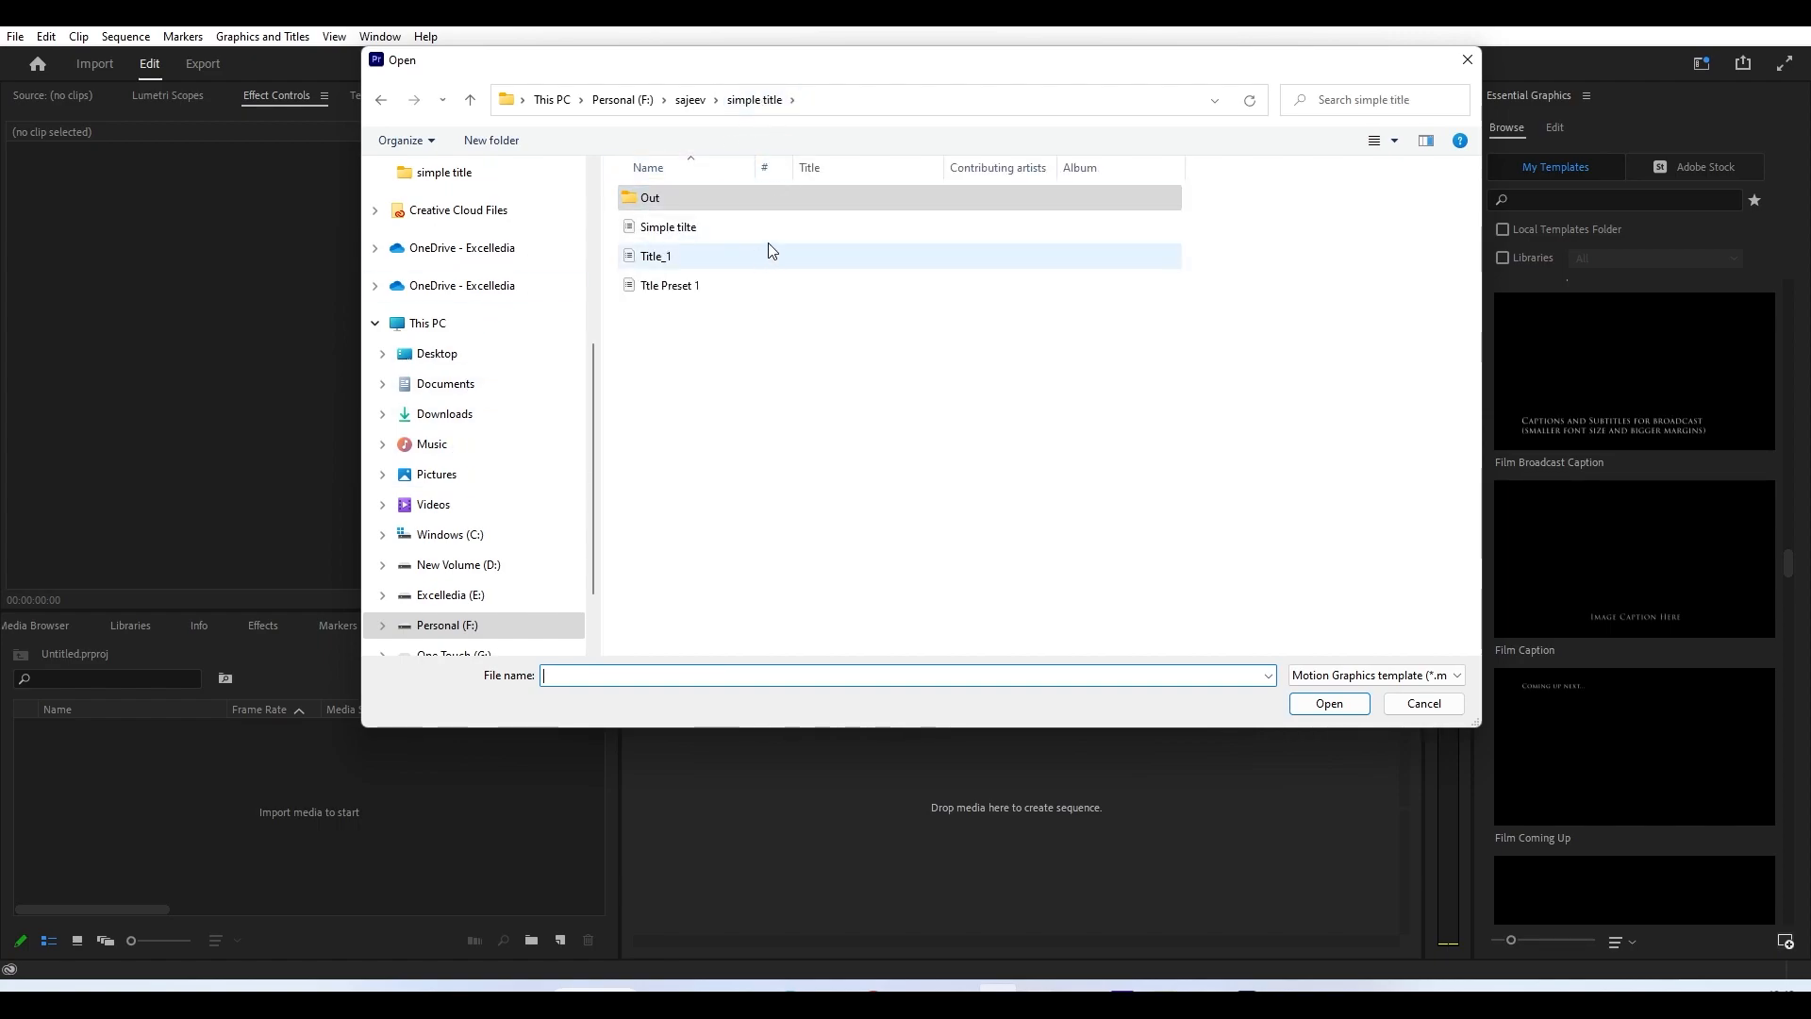
double_click(695, 226)
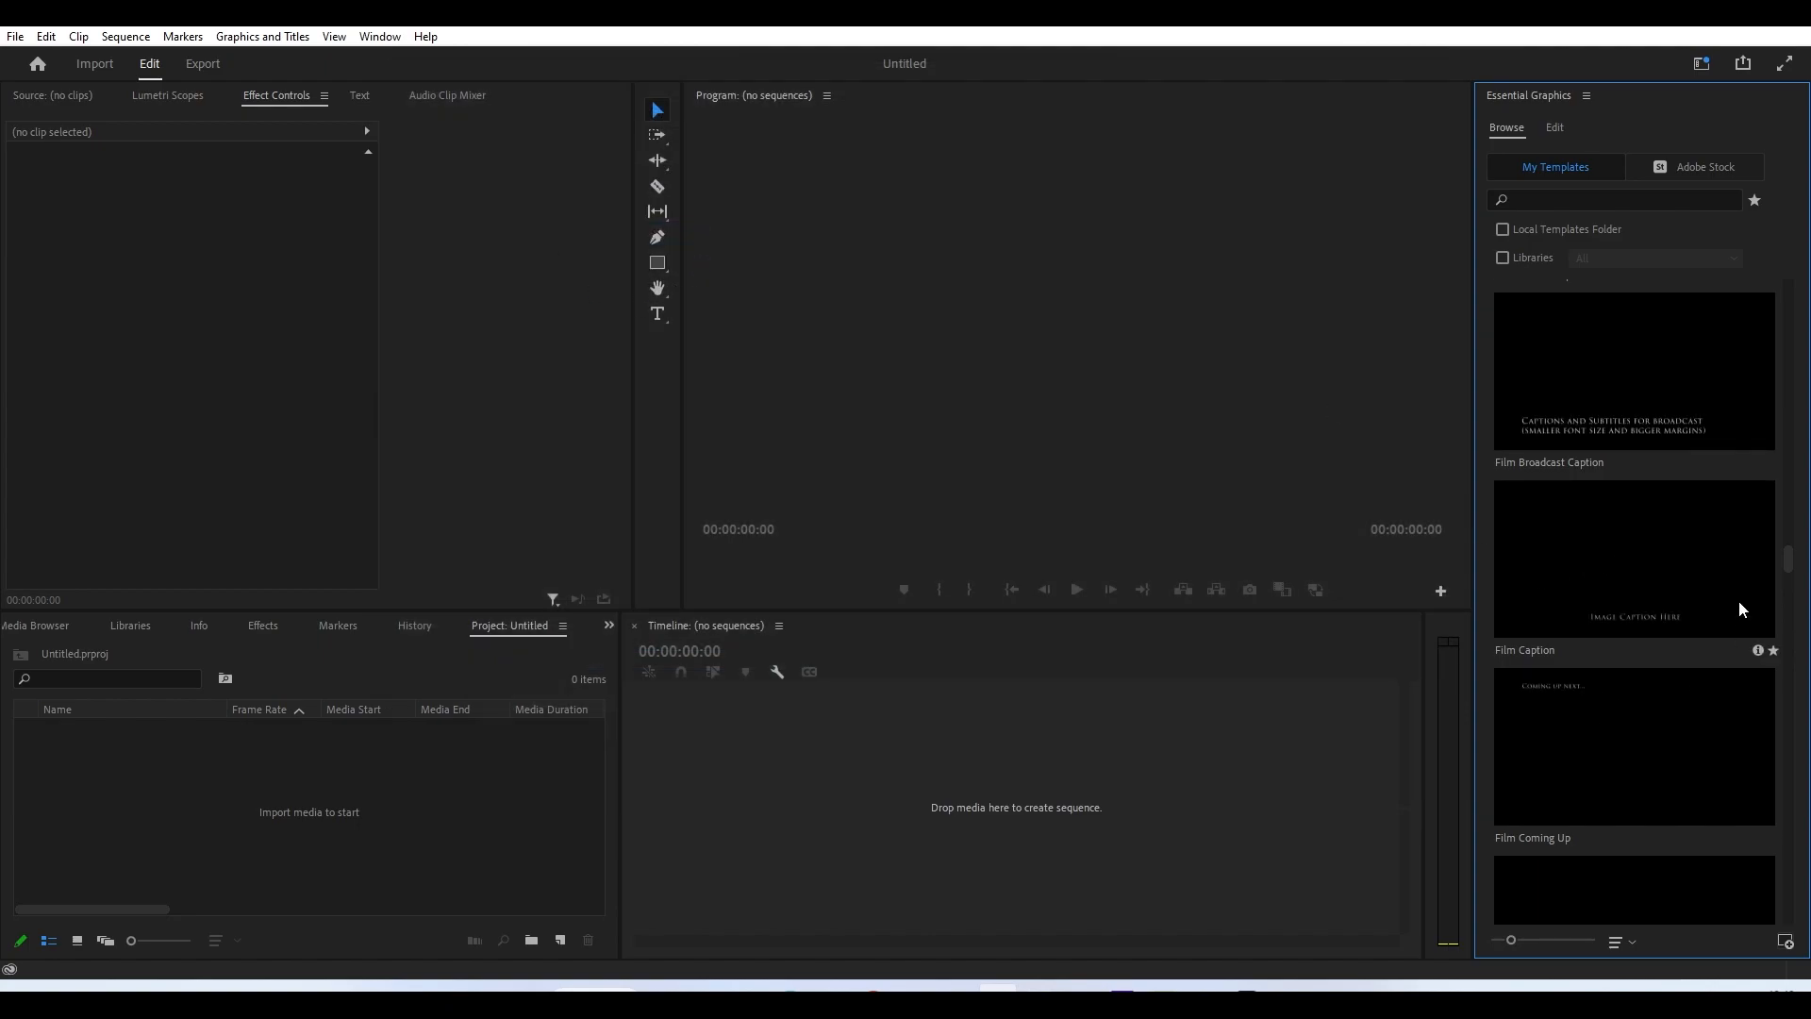
scroll(1617, 680, down, 10)
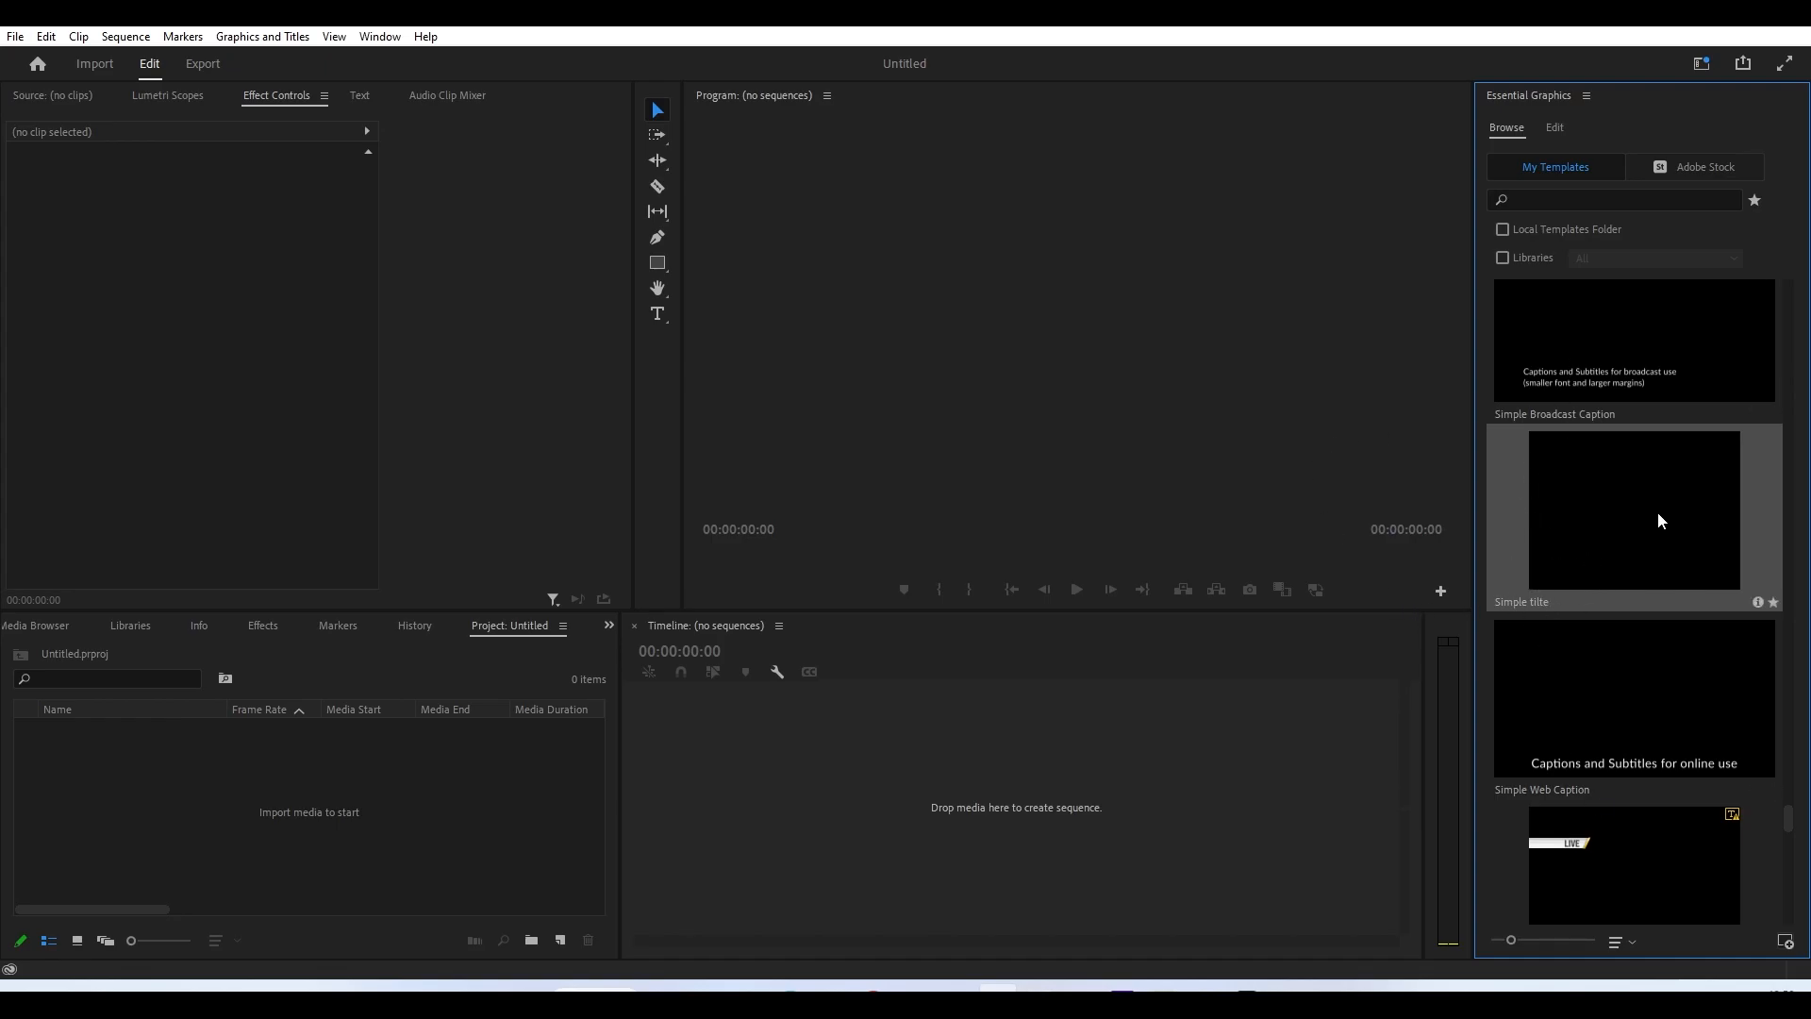
- Create a new sequence with the DSLR 1080p30 preset, keeping the default sequence name
click(15, 36)
mouse_move(151, 141)
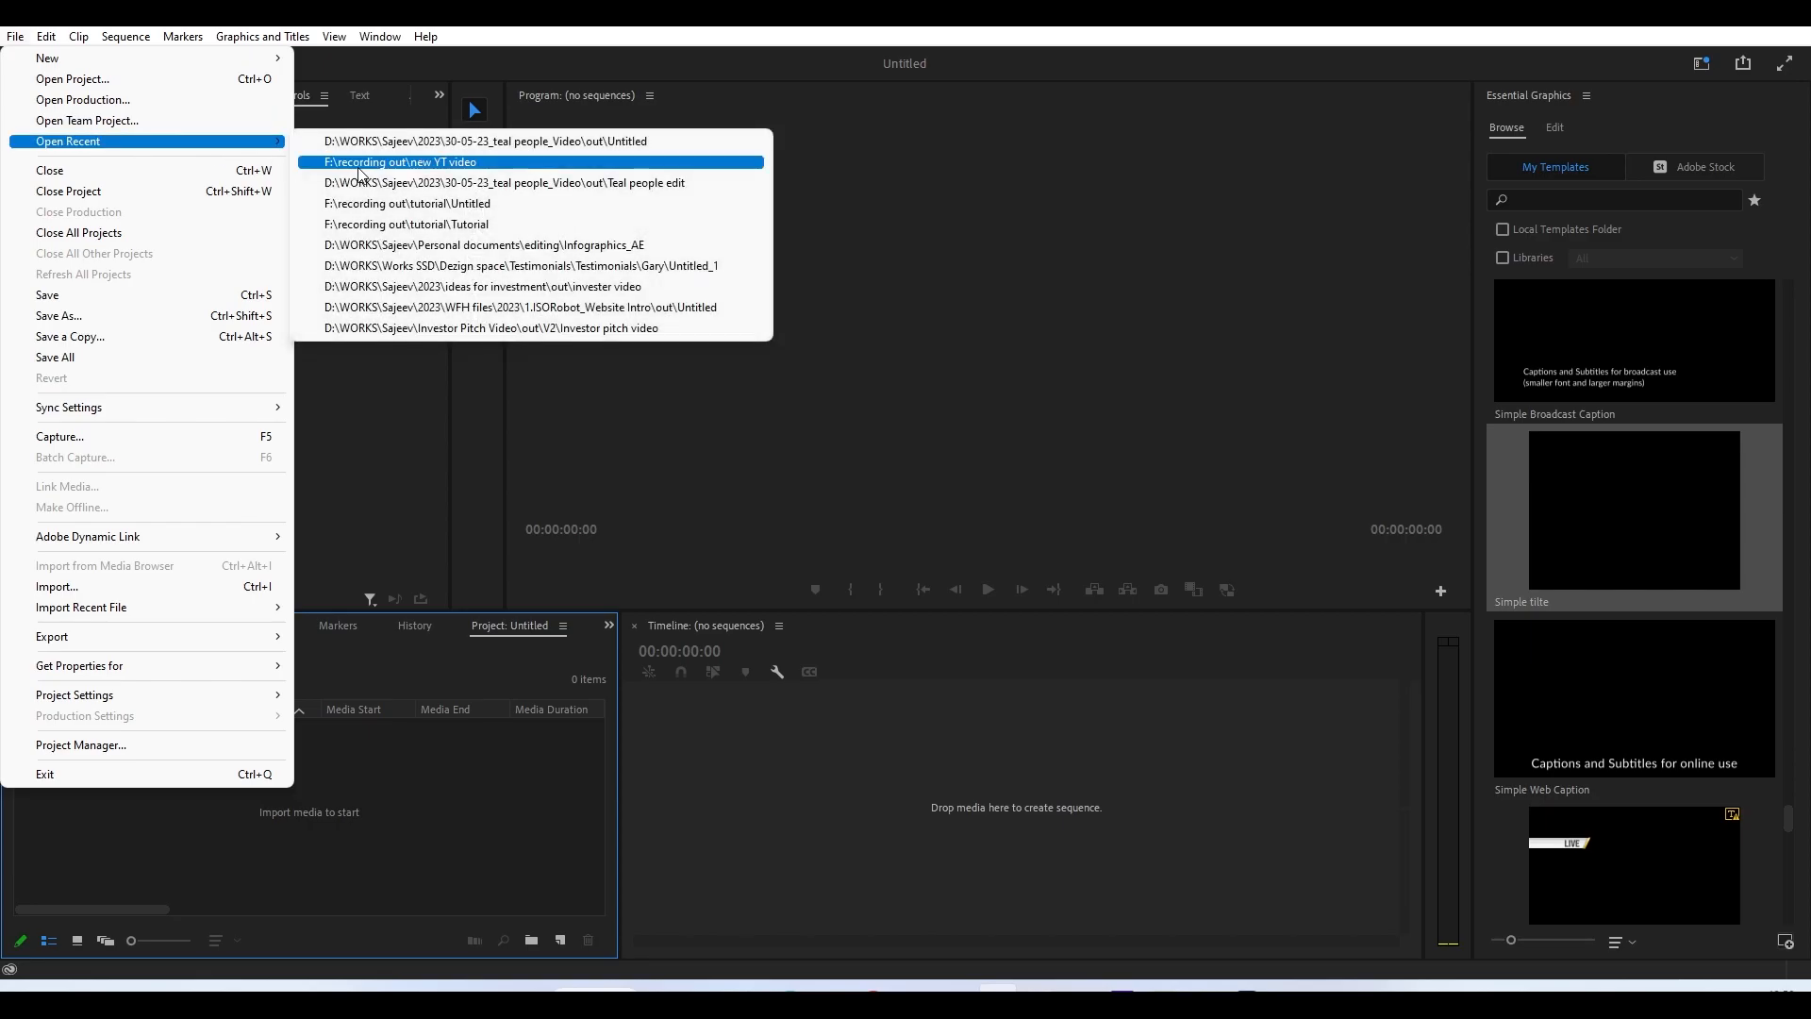
mouse_move(241, 58)
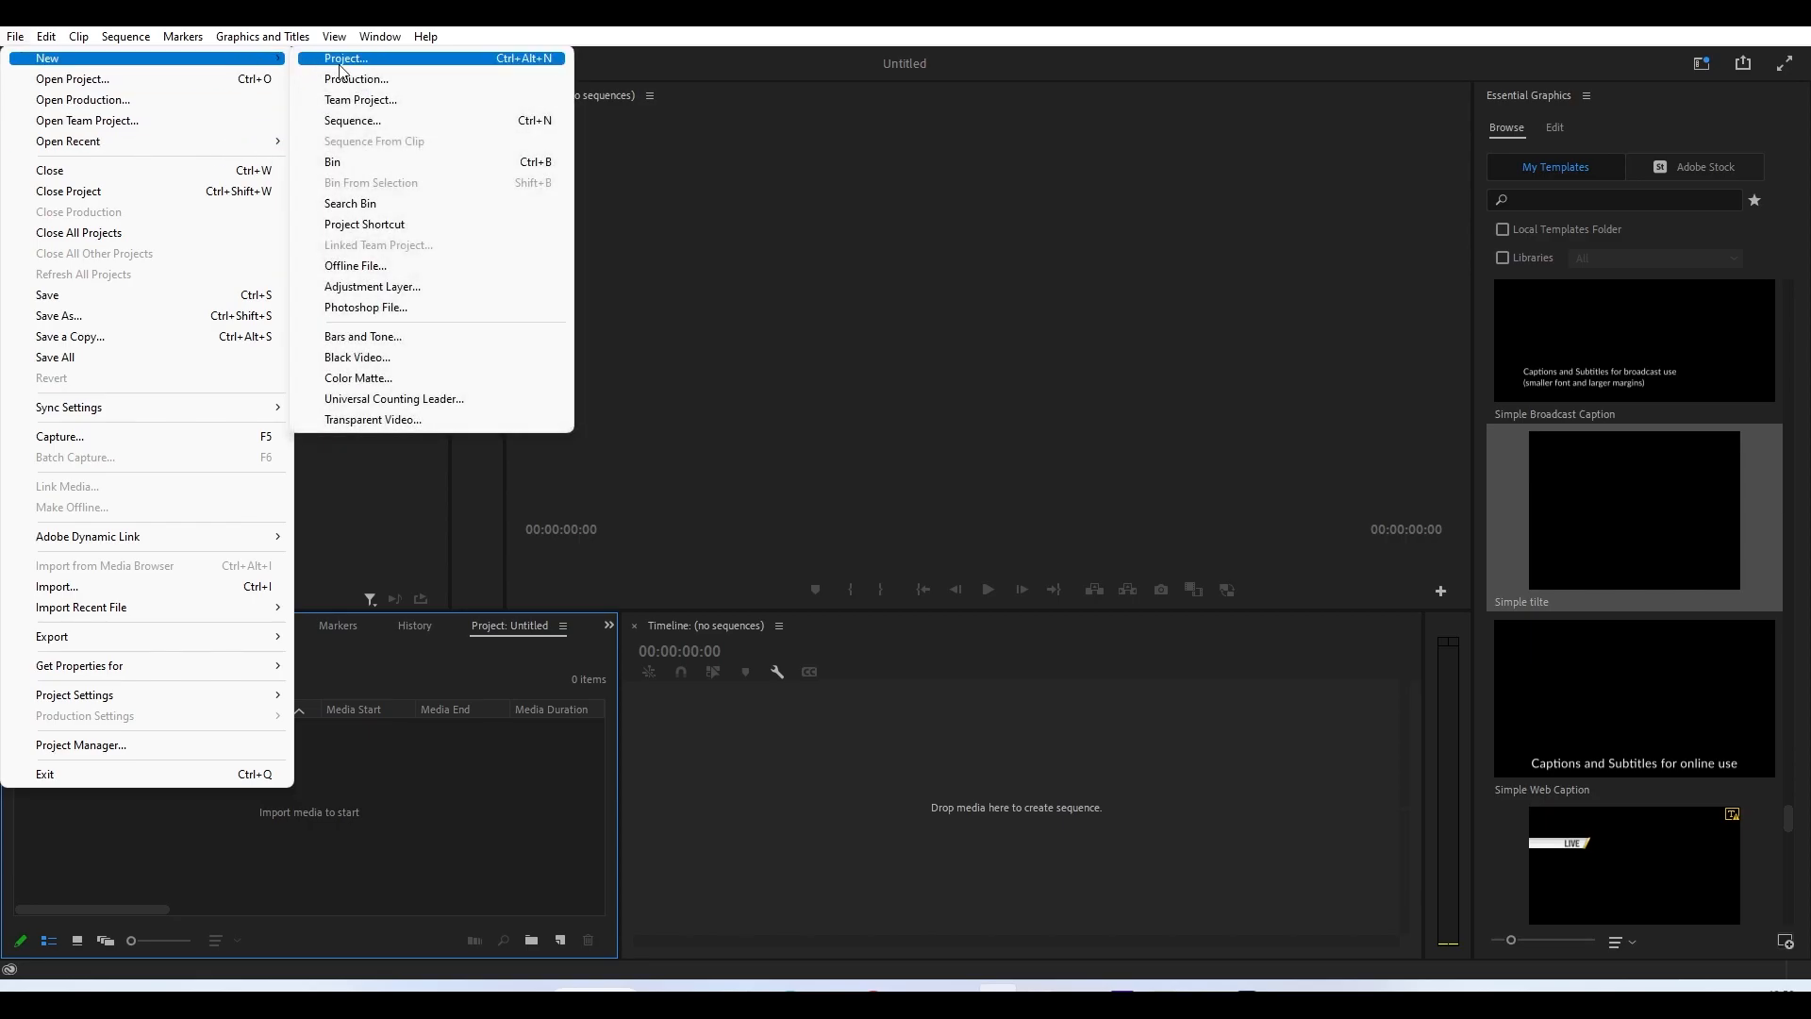
click(351, 120)
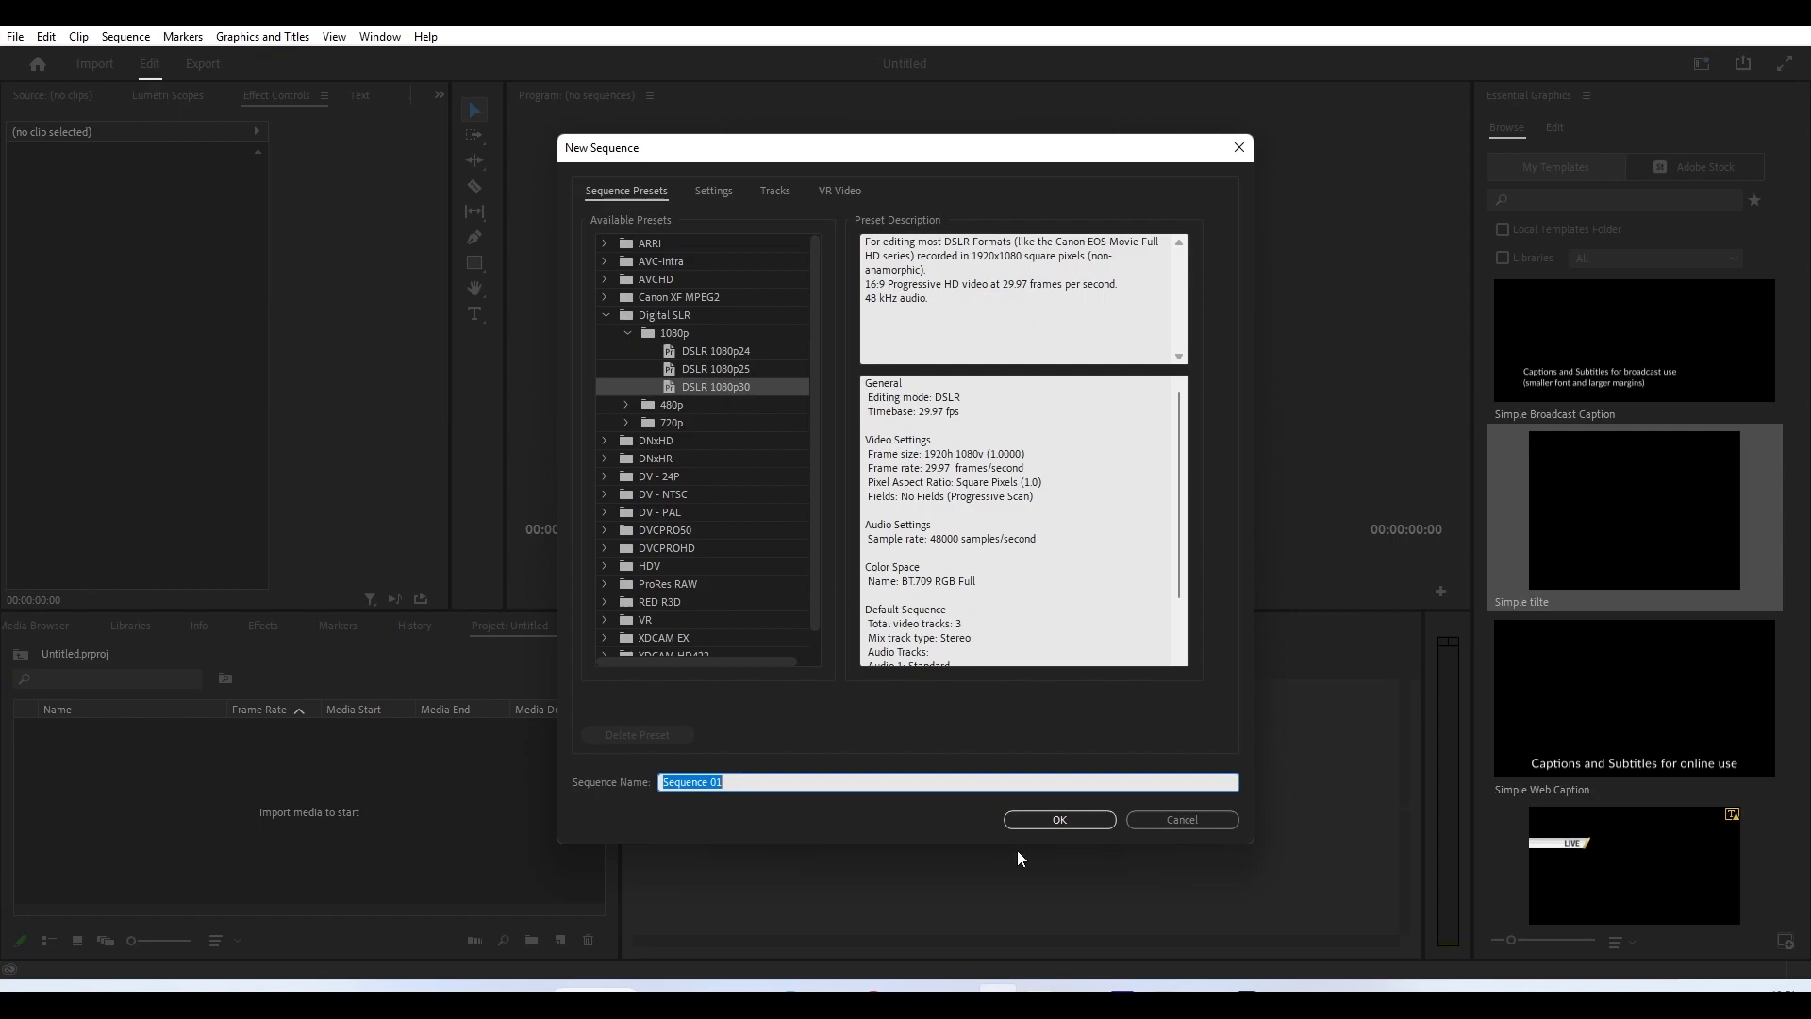
click(1060, 819)
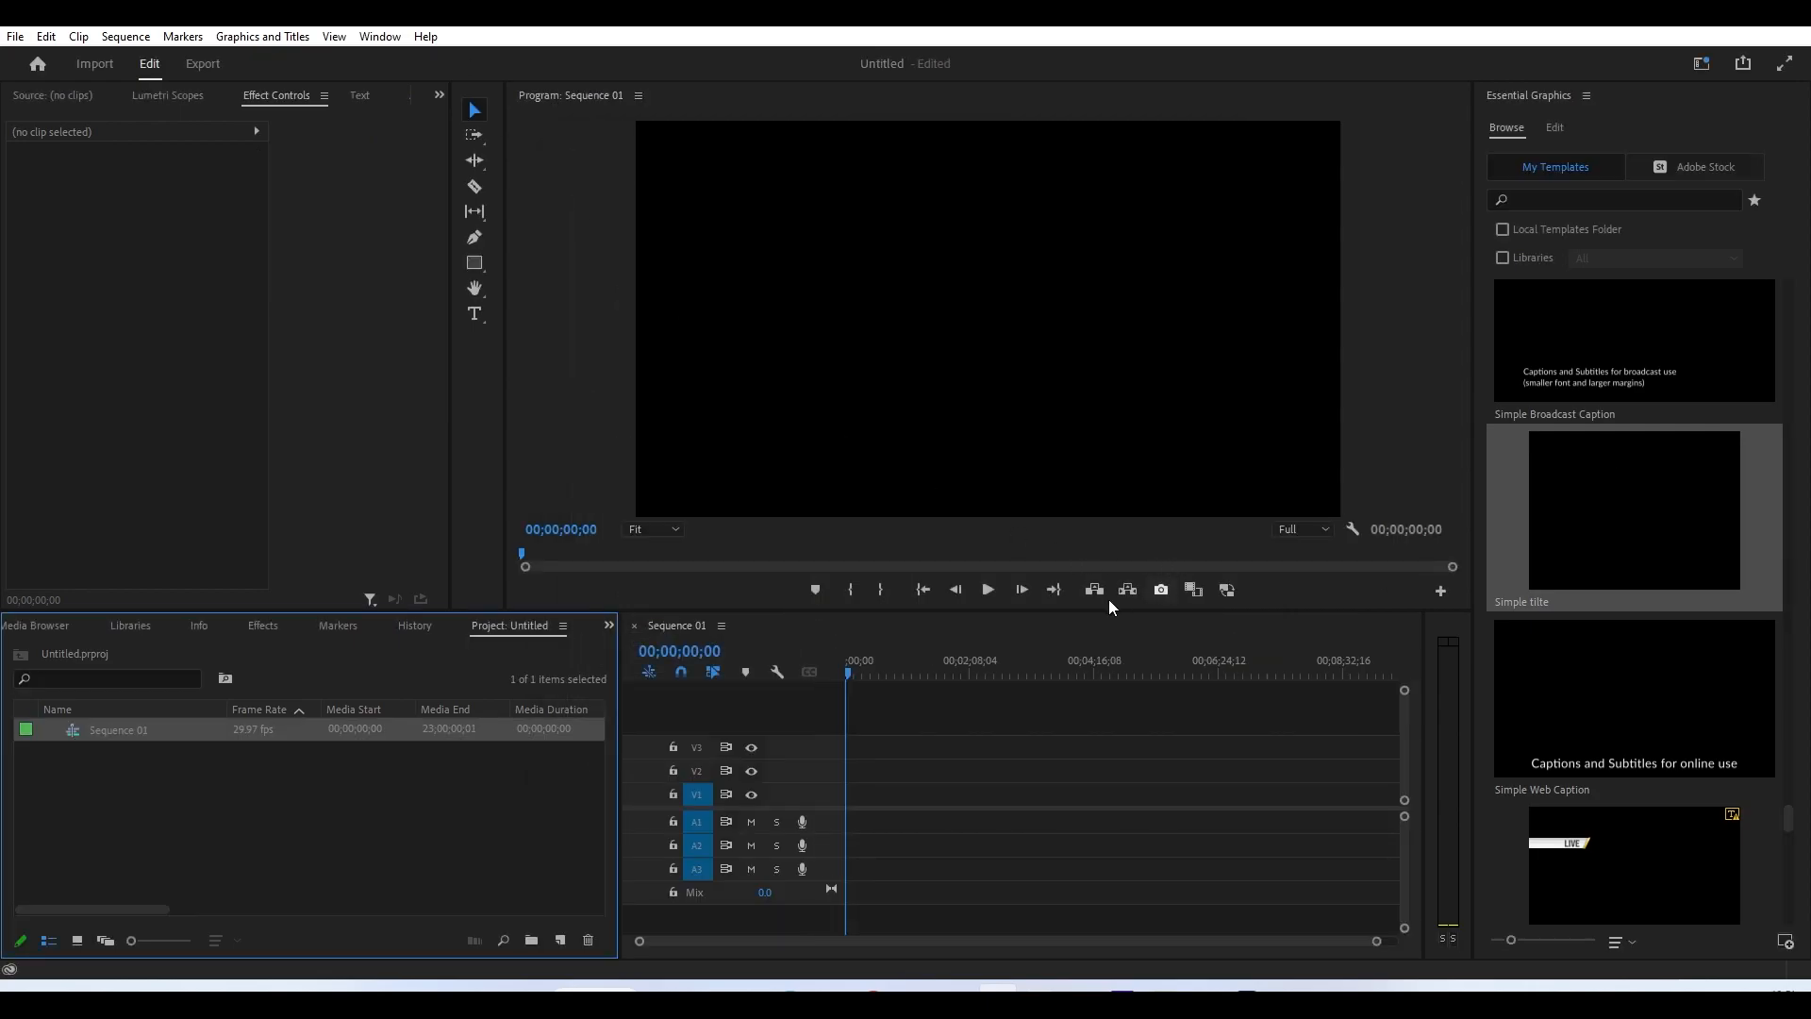
- Place the "Simple tilte" template at the start of track V1 and change the sequence settings to match the clip
drag(1631, 523, 845, 794)
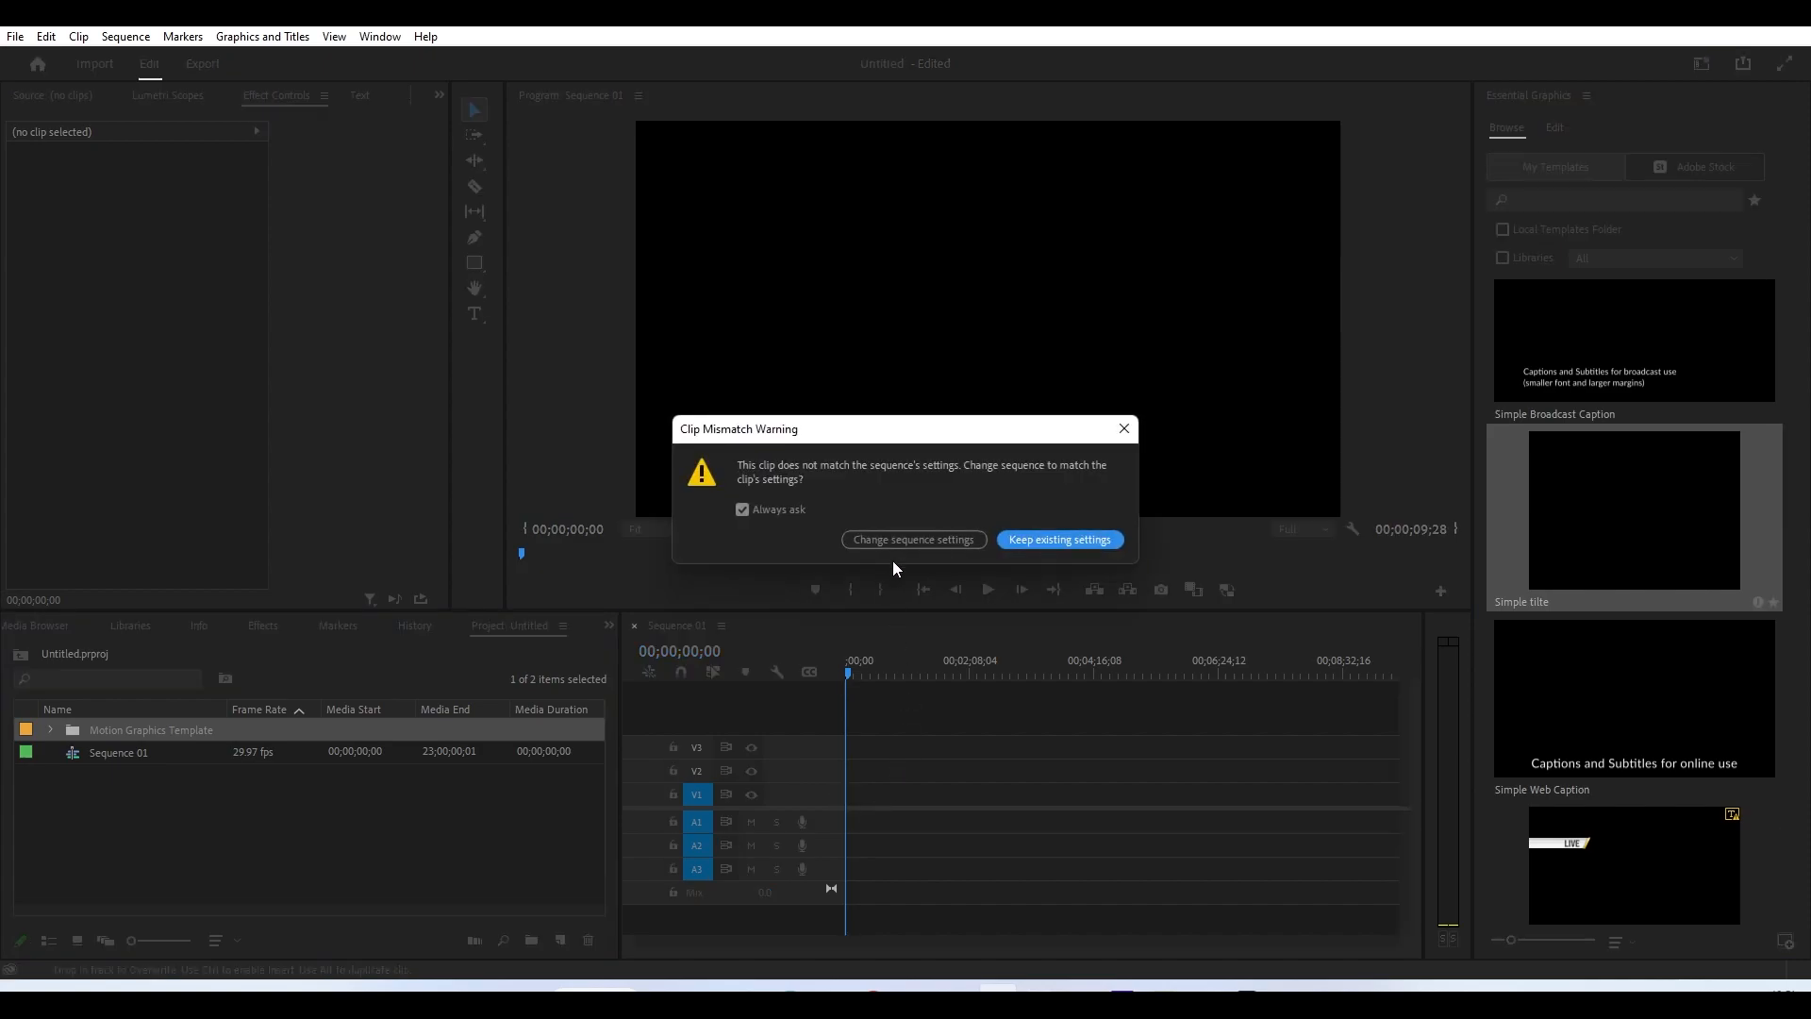
click(914, 545)
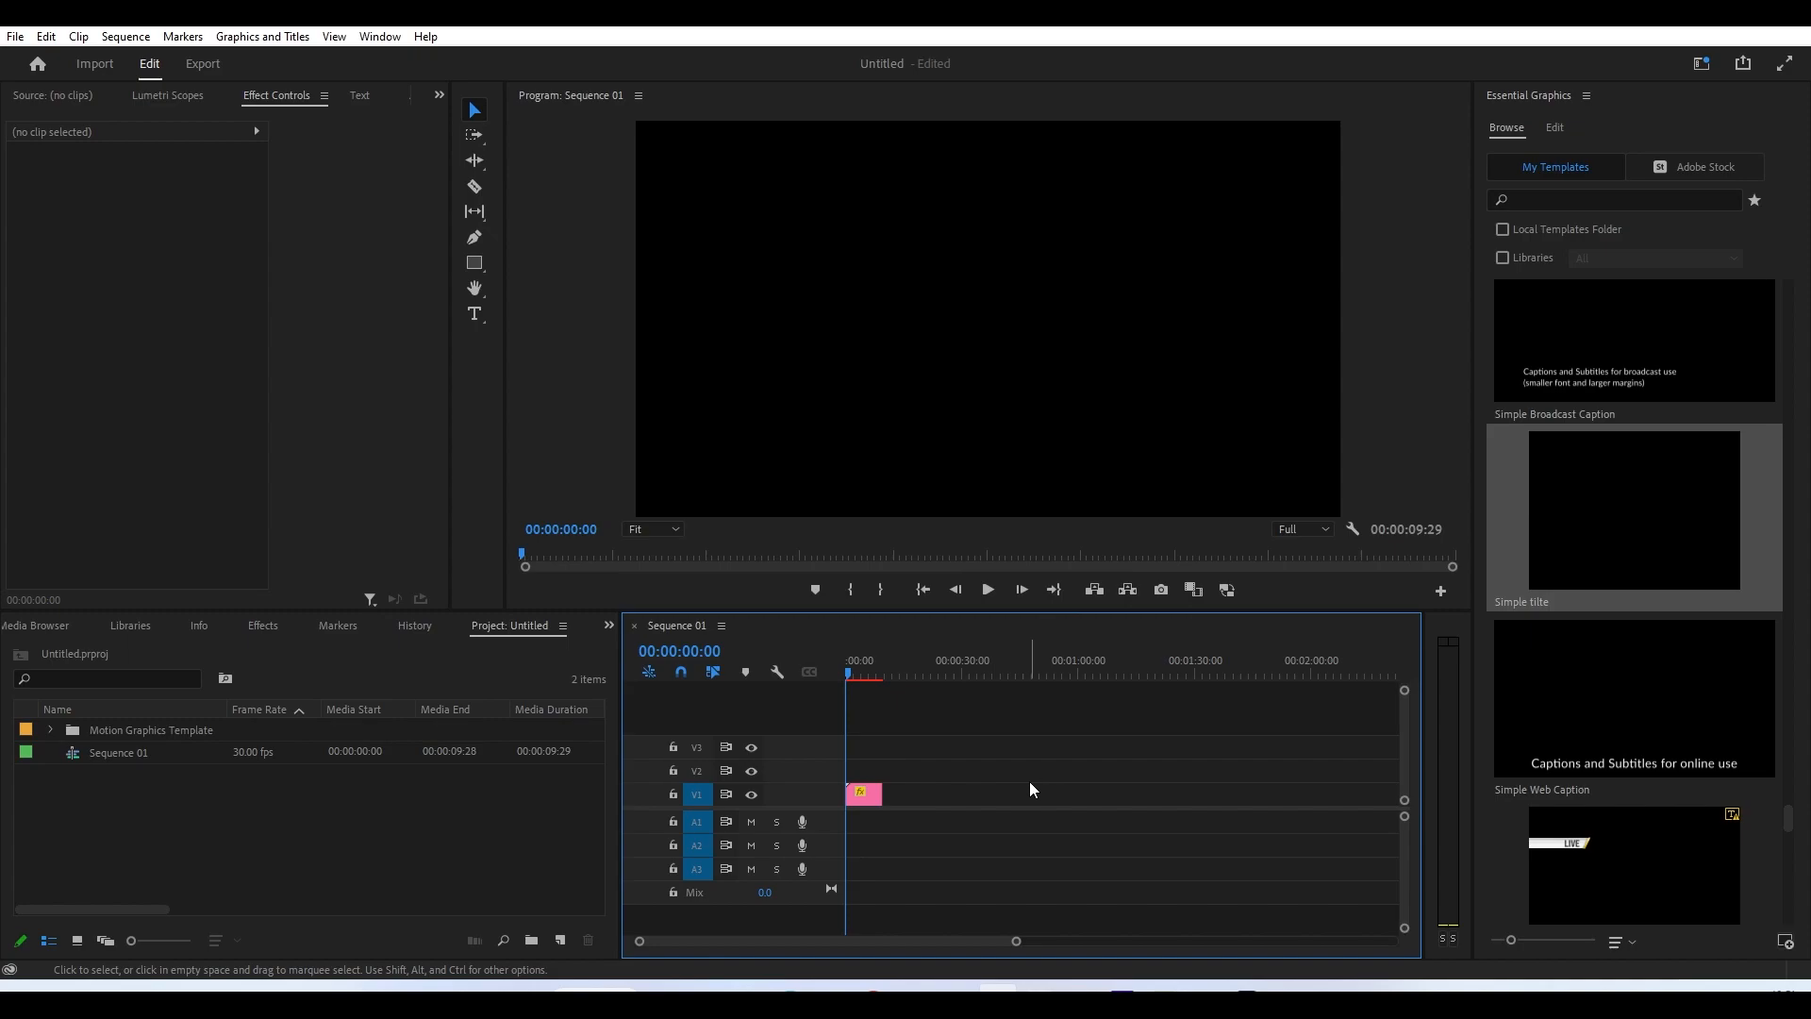
- Play the title animation from the start of the sequence to preview it
key(equal)
key(equal)
drag(853, 668, 790, 743)
key(space)
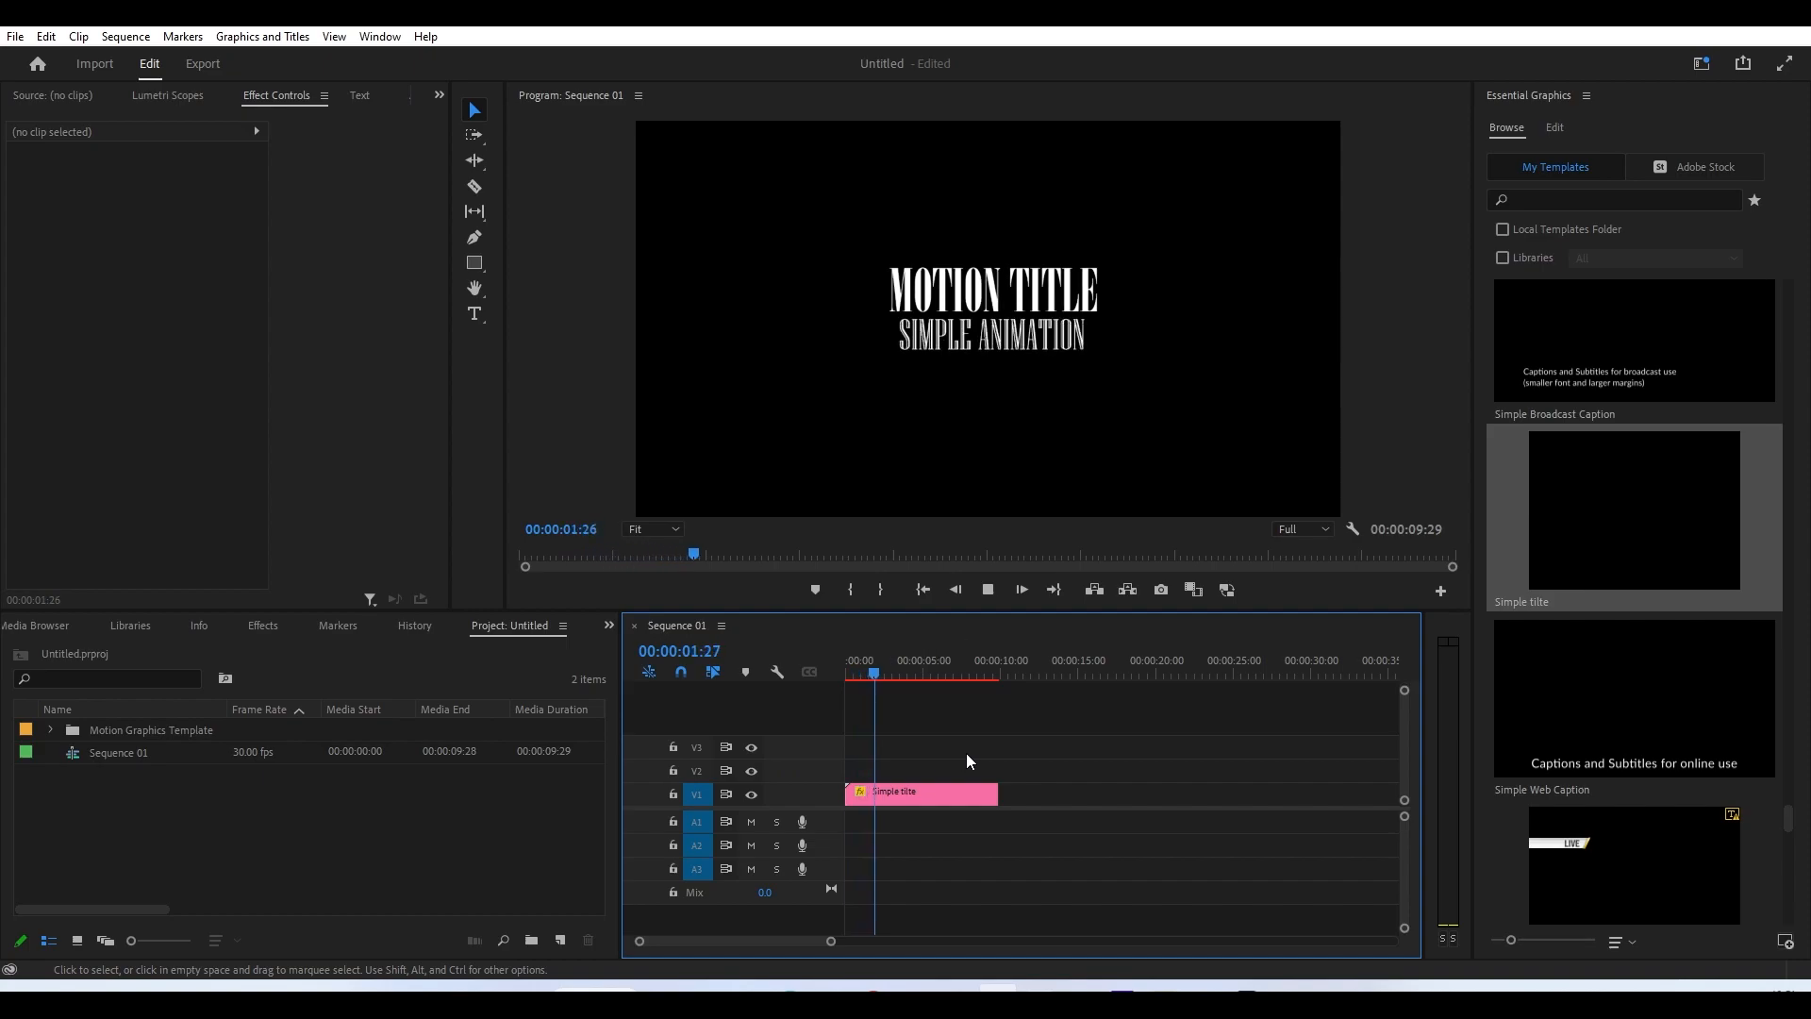
key(space)
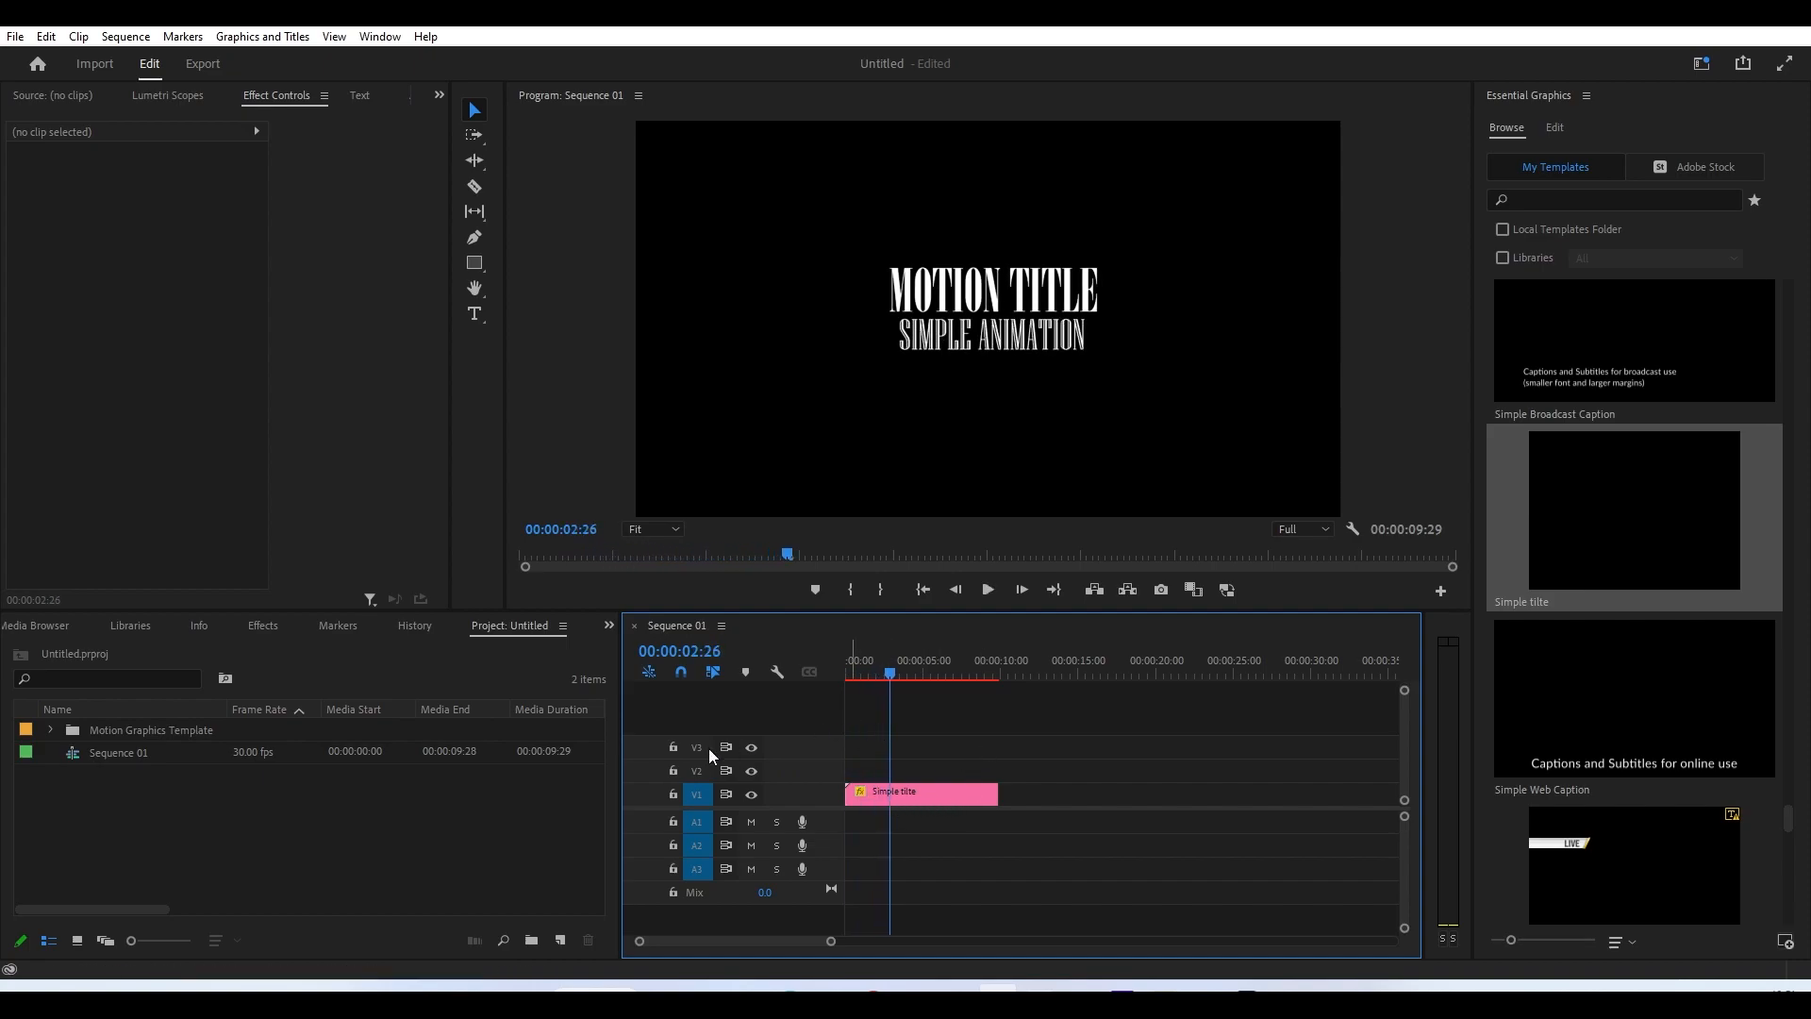
- Widen the timeline and Essential Graphics panels and show the editable properties of the title clip on V1
drag(616, 755, 501, 750)
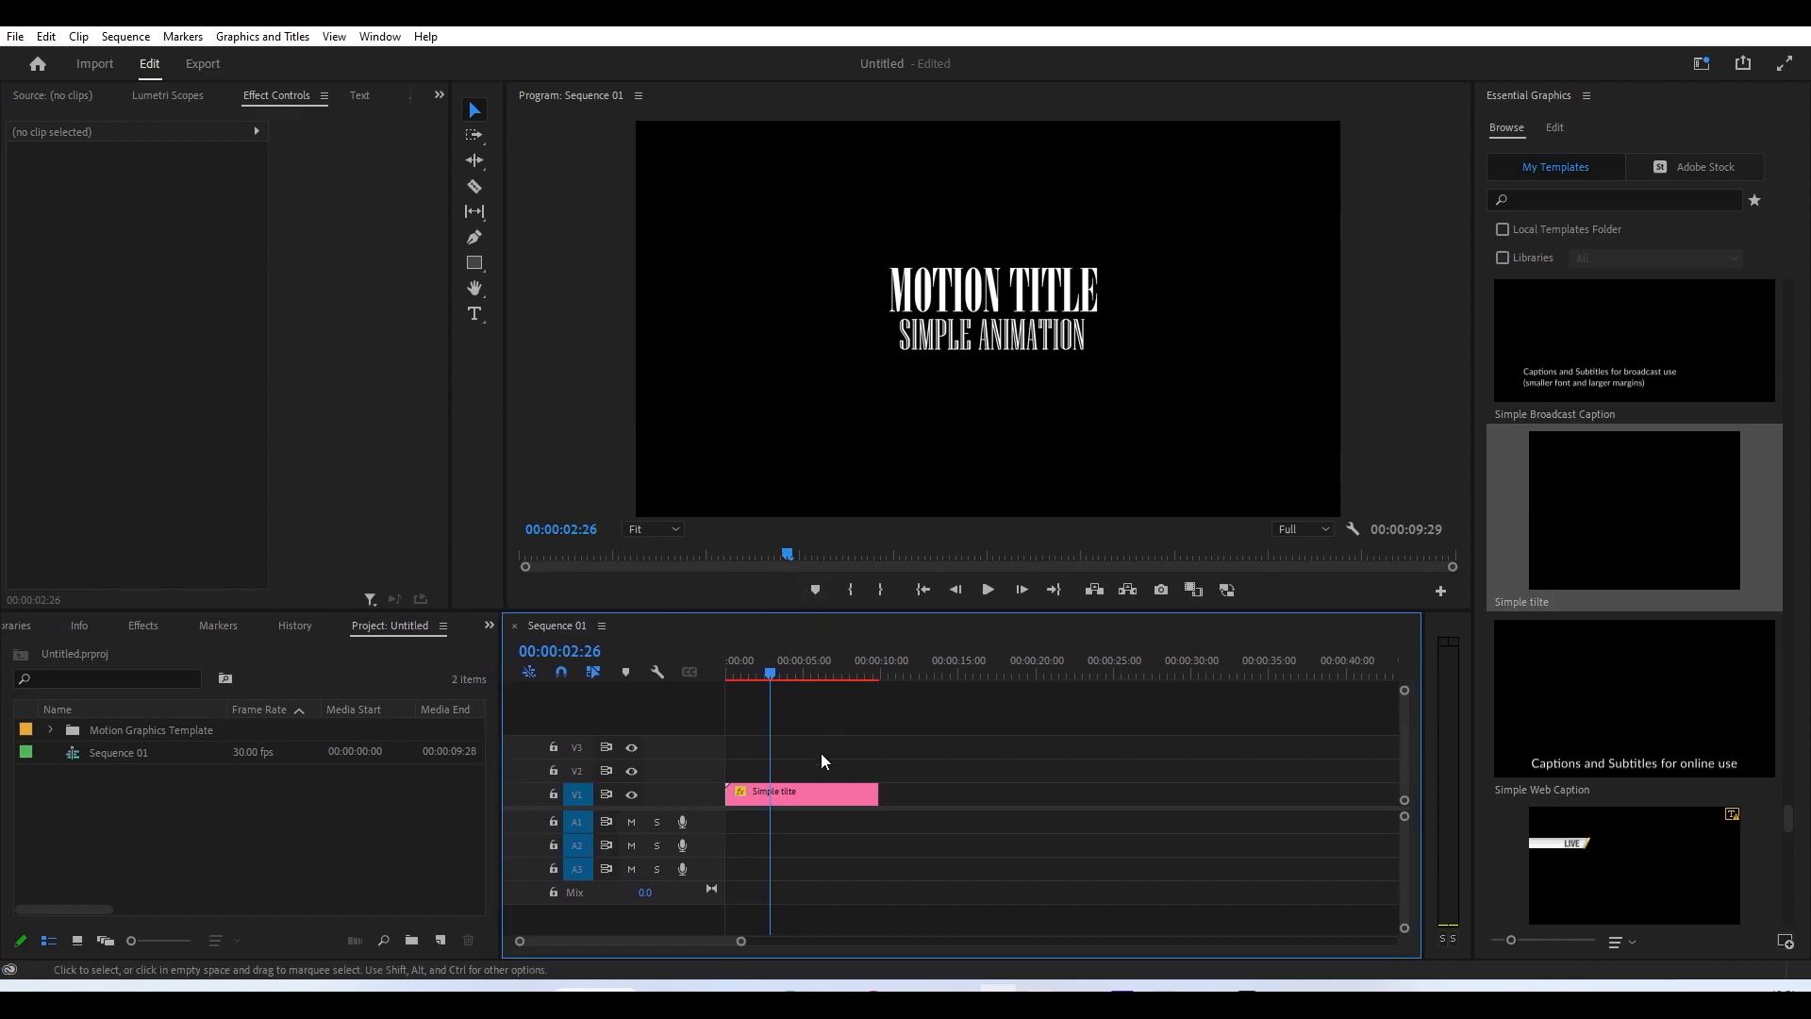
click(812, 800)
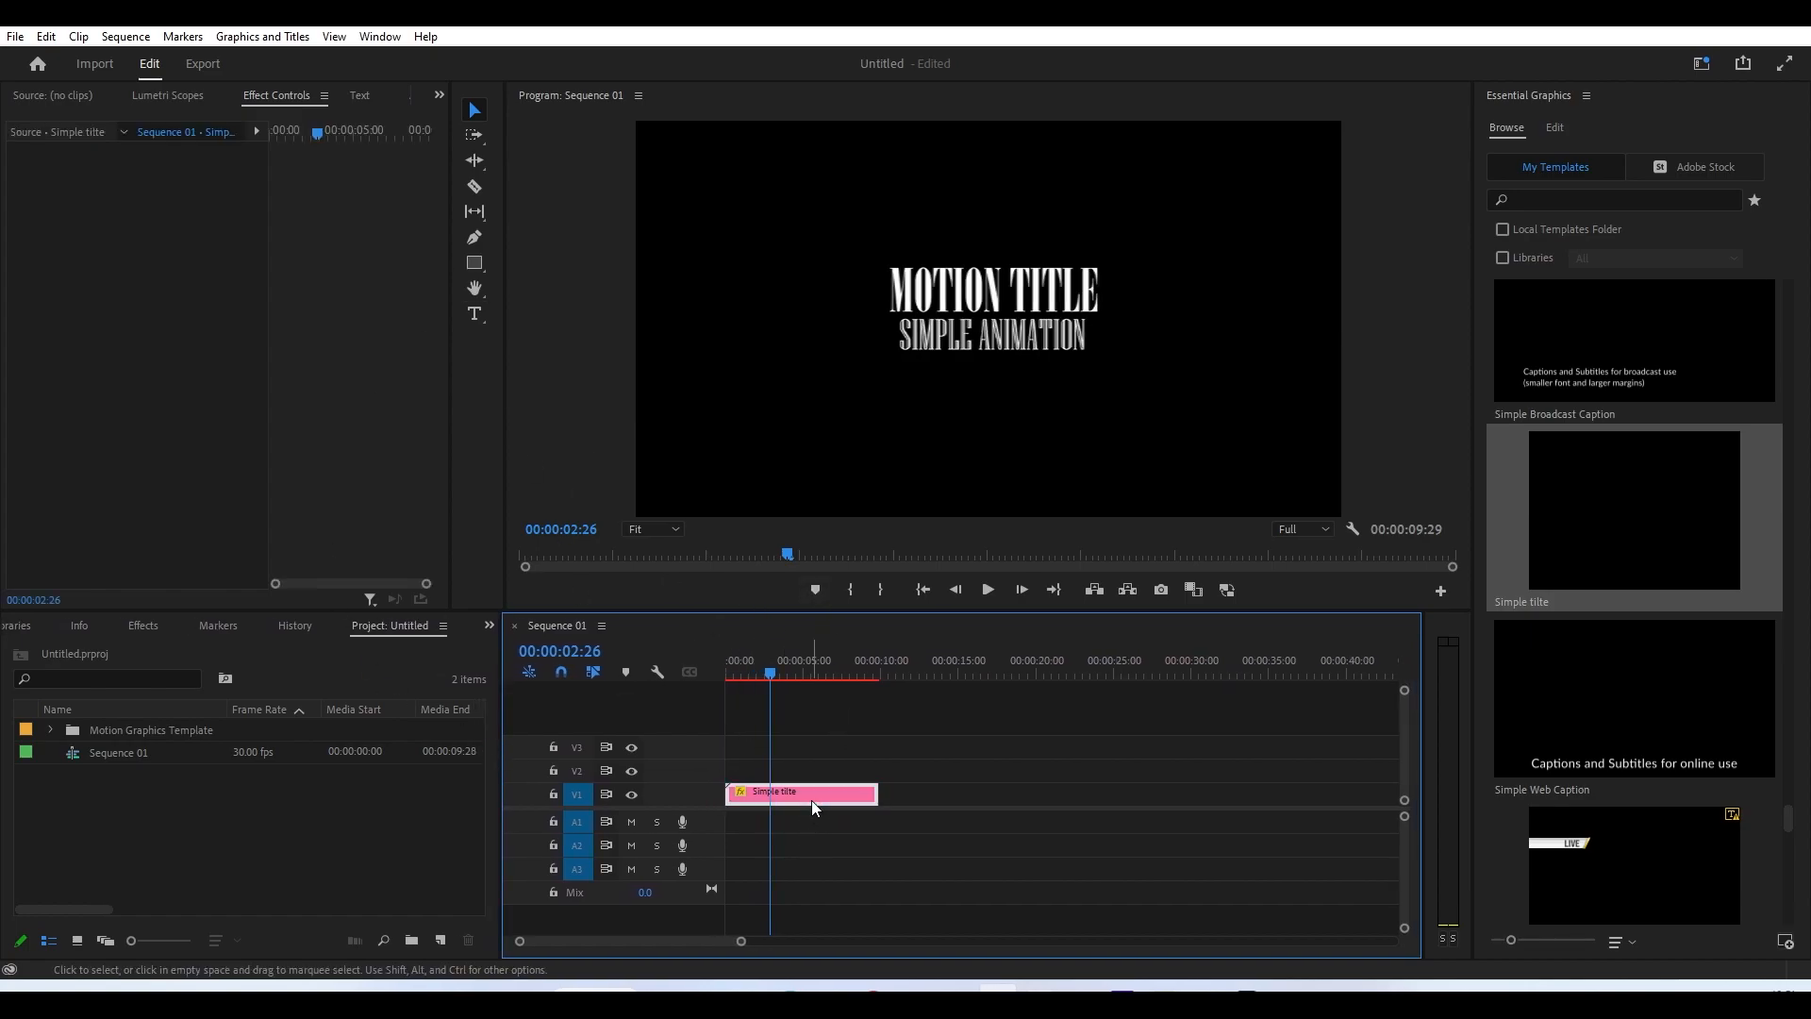
drag(1470, 572, 1409, 573)
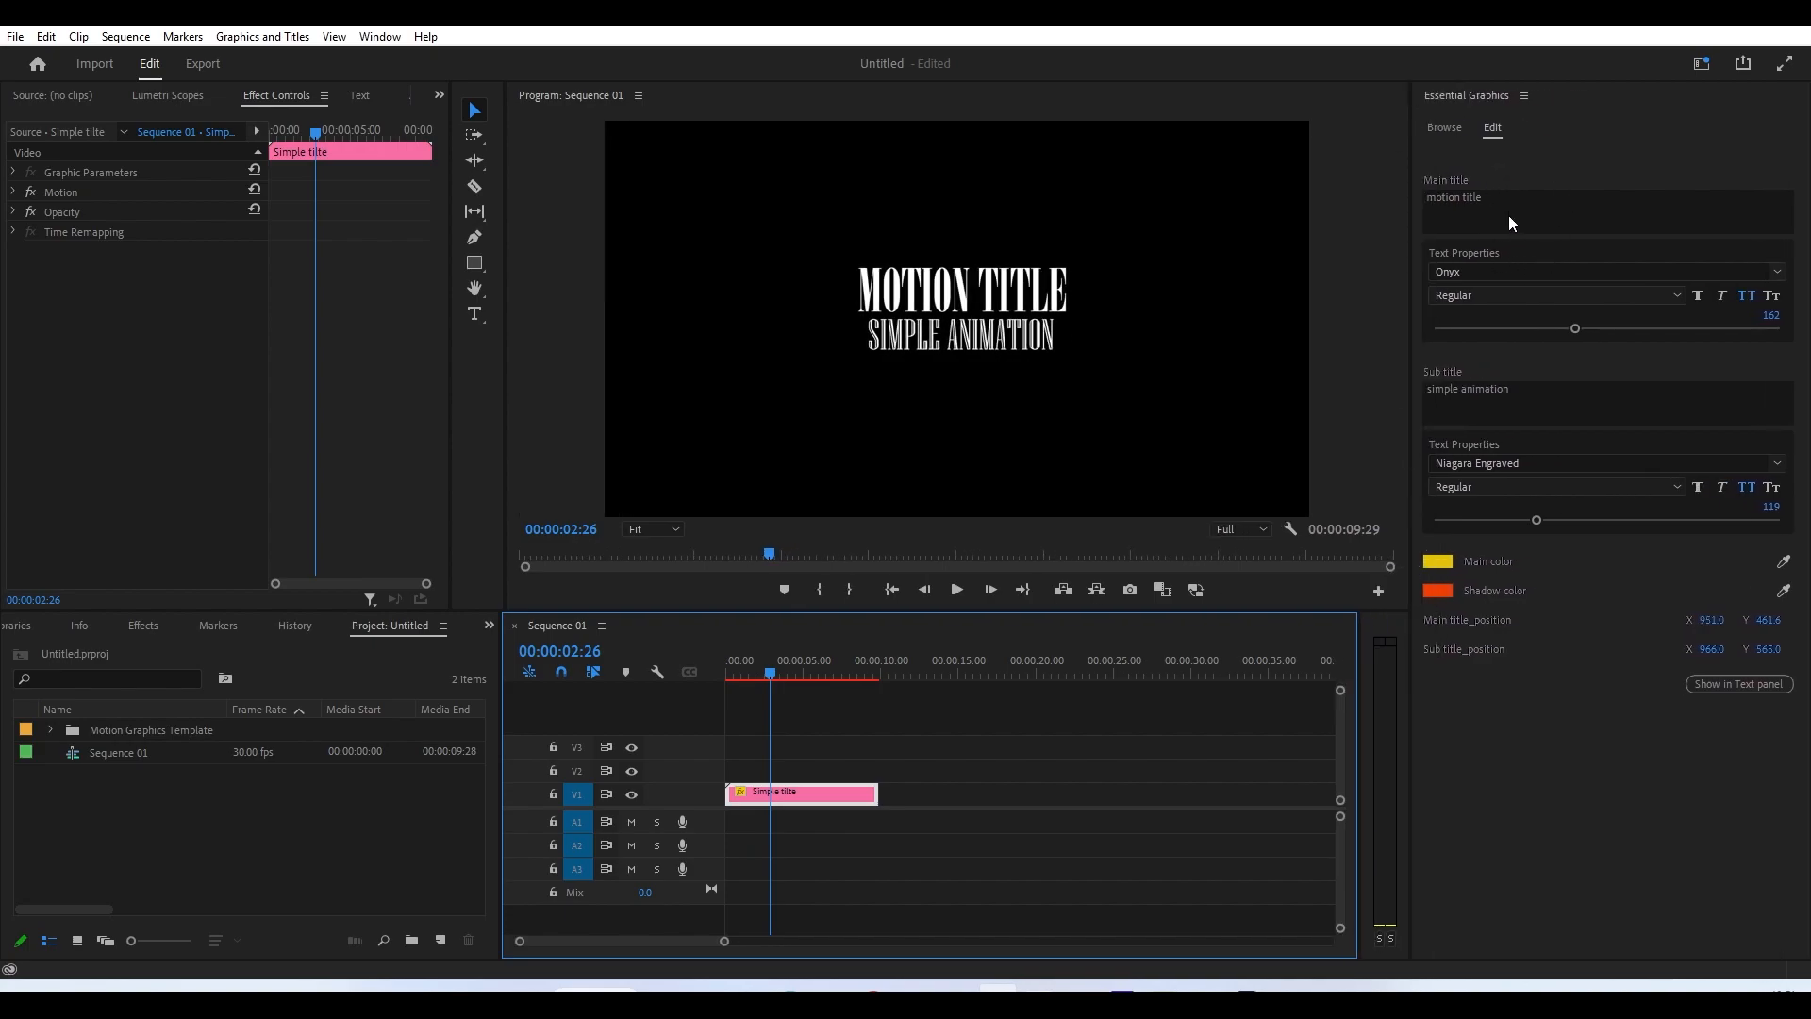
- Change the main title text to "simple title" and the subtitle text to "animation"
click(1546, 219)
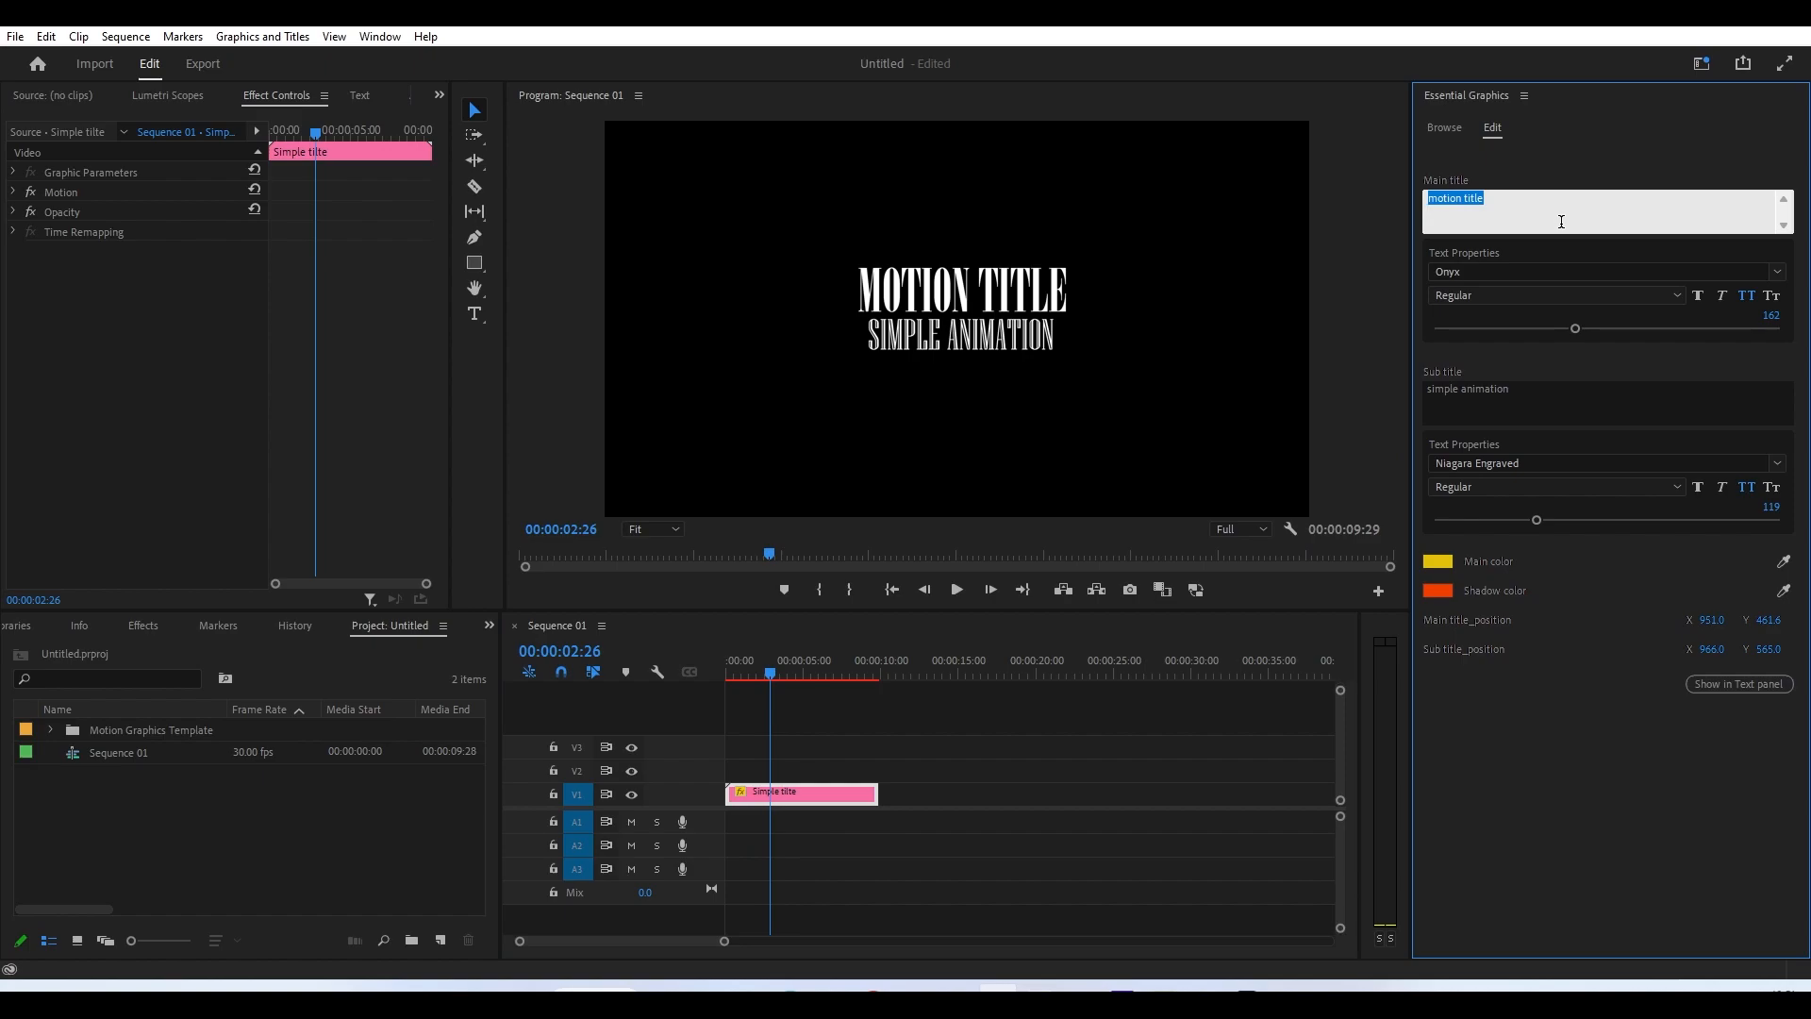
text(simple ti)
click(1533, 403)
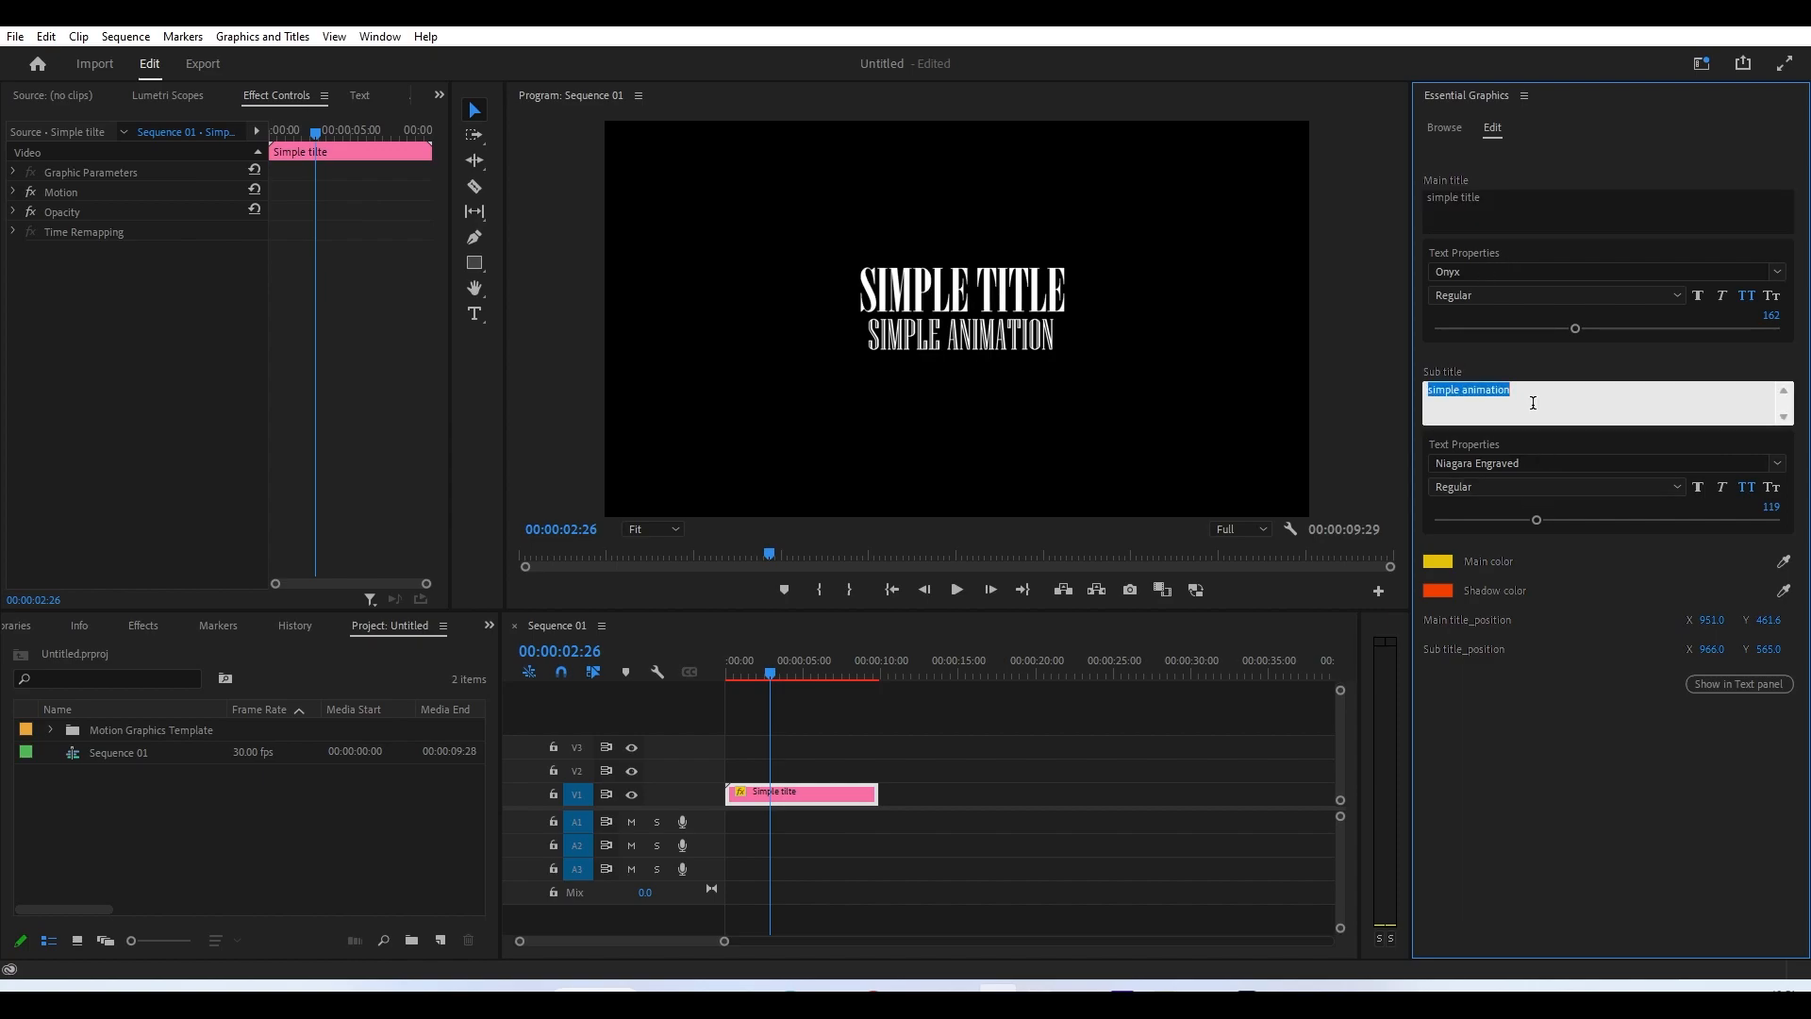
text(anima)
click(1557, 841)
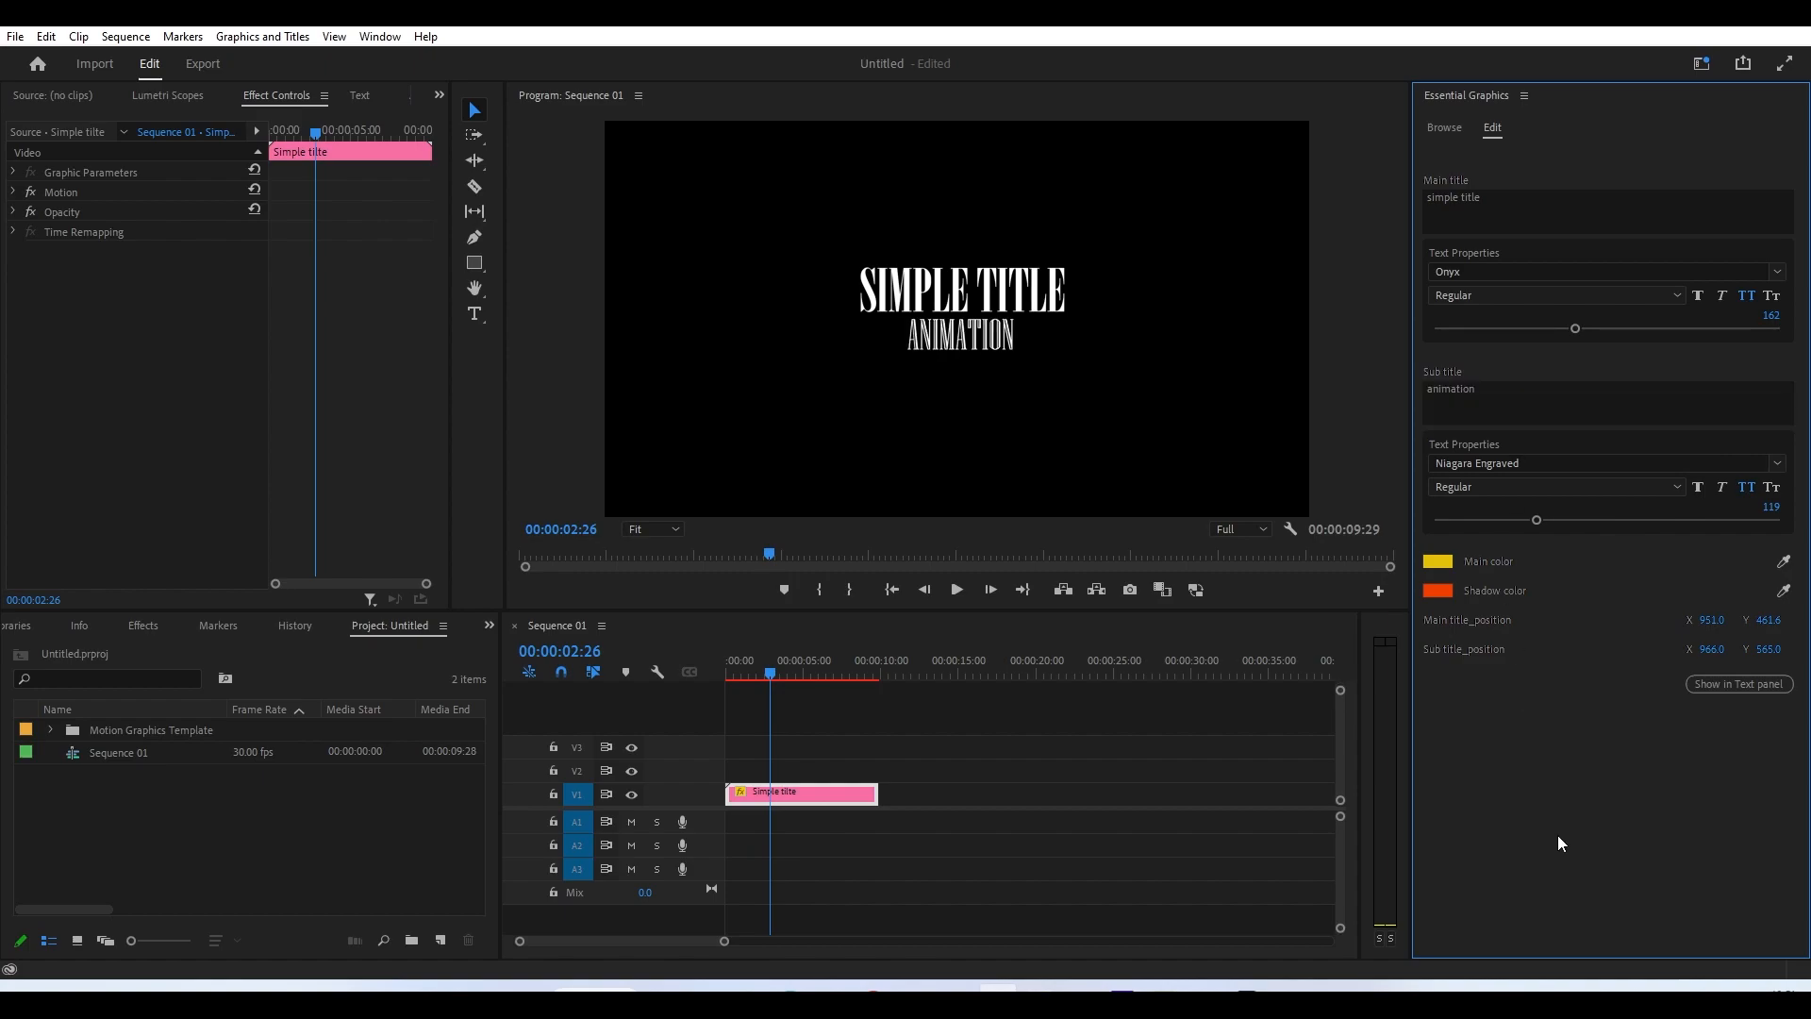
- Set the subtitle's font size to 227 and its Y position to 635
drag(1533, 520, 1628, 563)
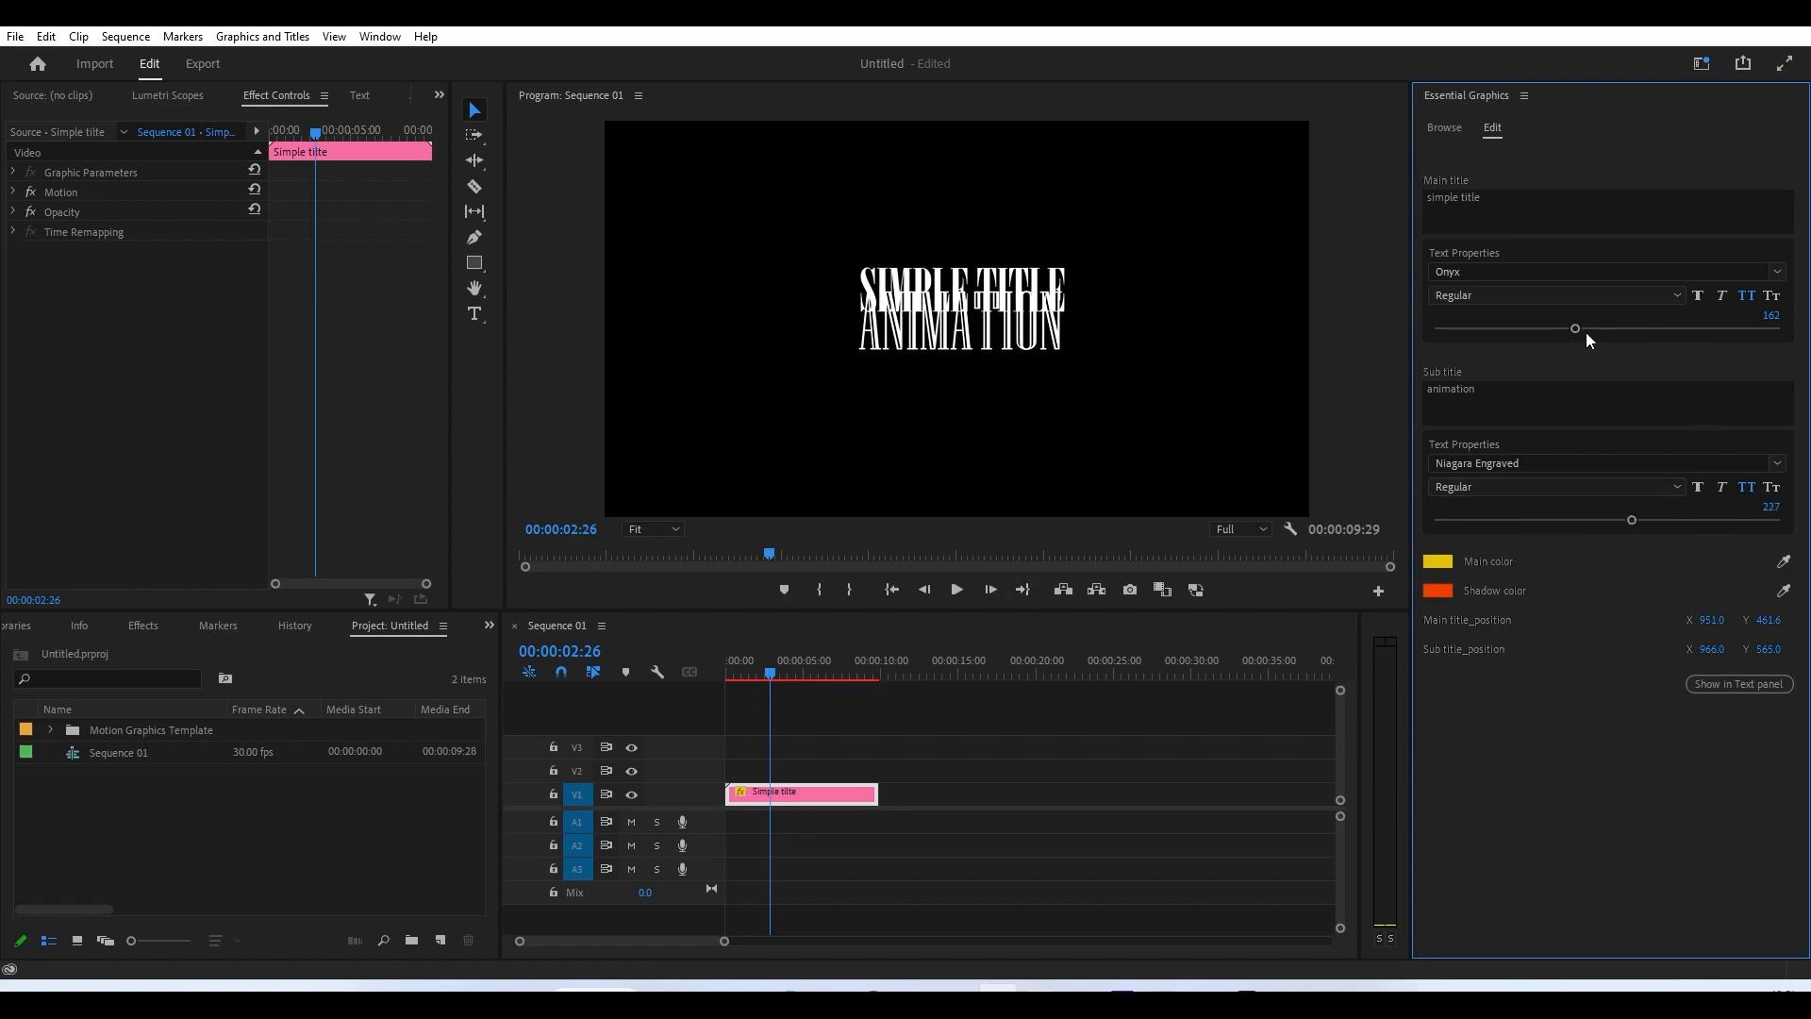
mouse_move(1764, 649)
mouse_down()
mouse_move(1810, 649)
mouse_move(1779, 649)
mouse_up()
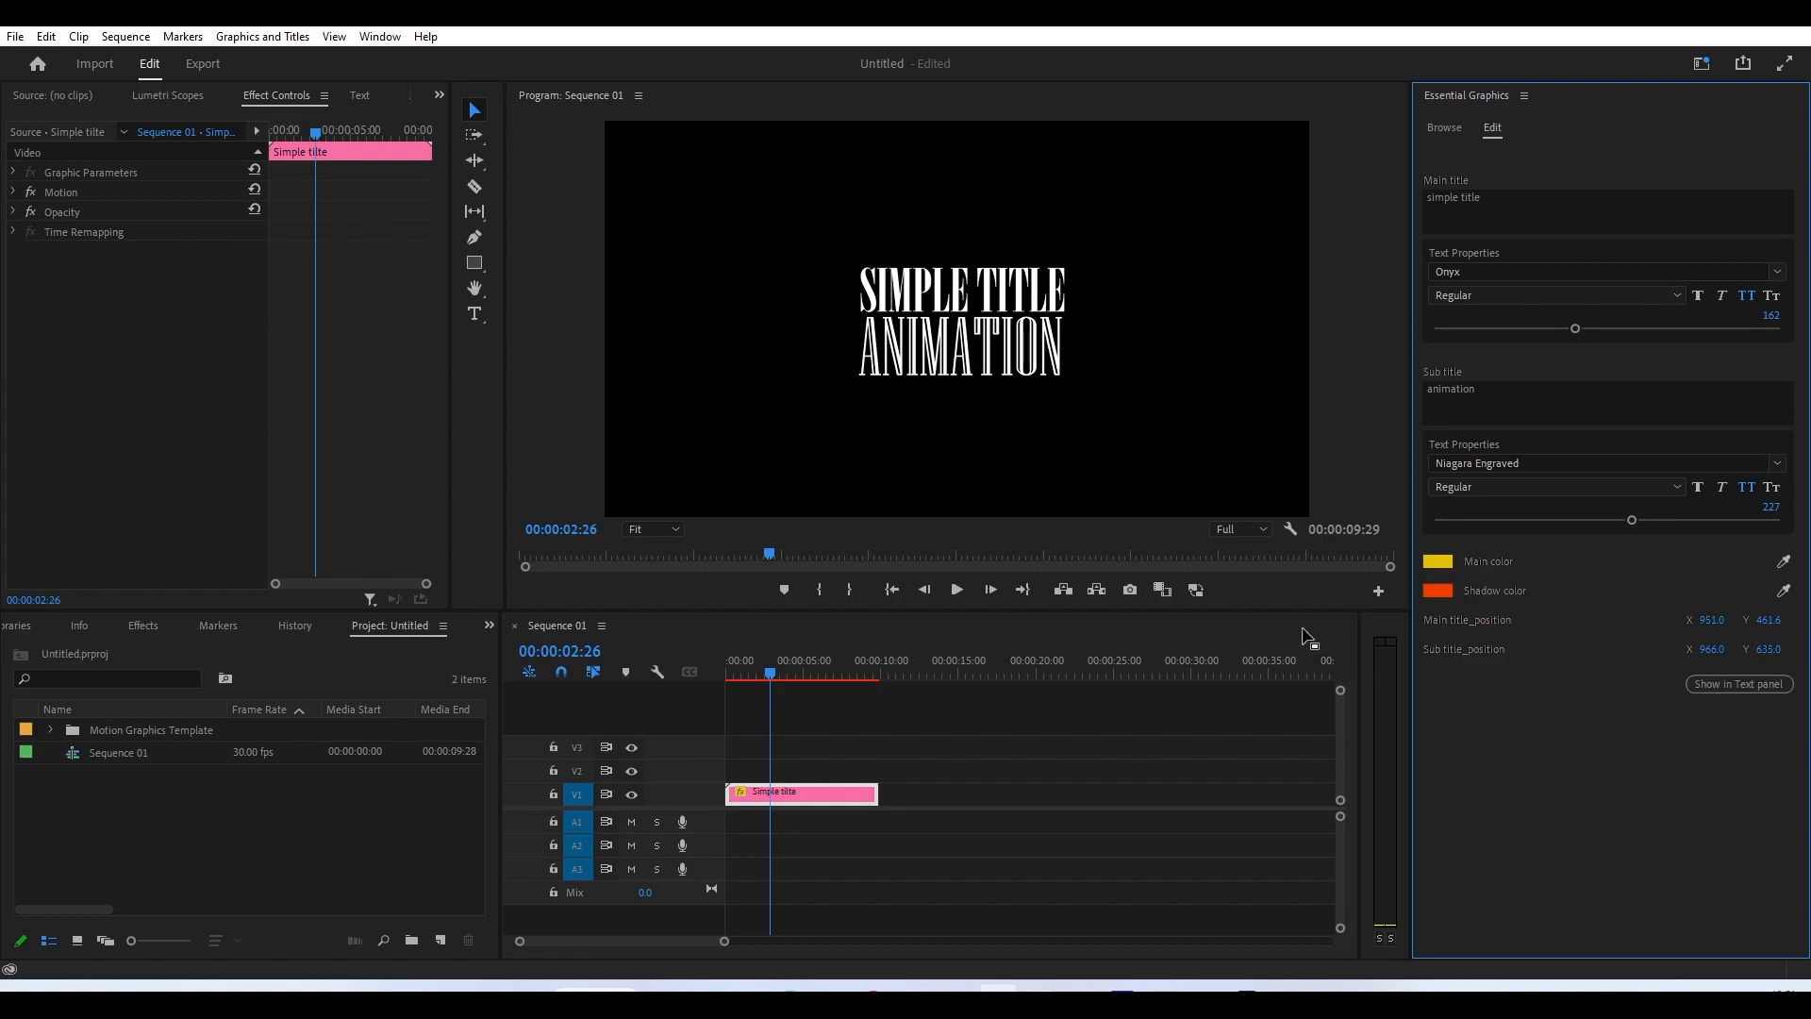
- Set the title's main color to dark blue 003F94, previewing the frame at 00:00:05:18
drag(772, 675, 812, 677)
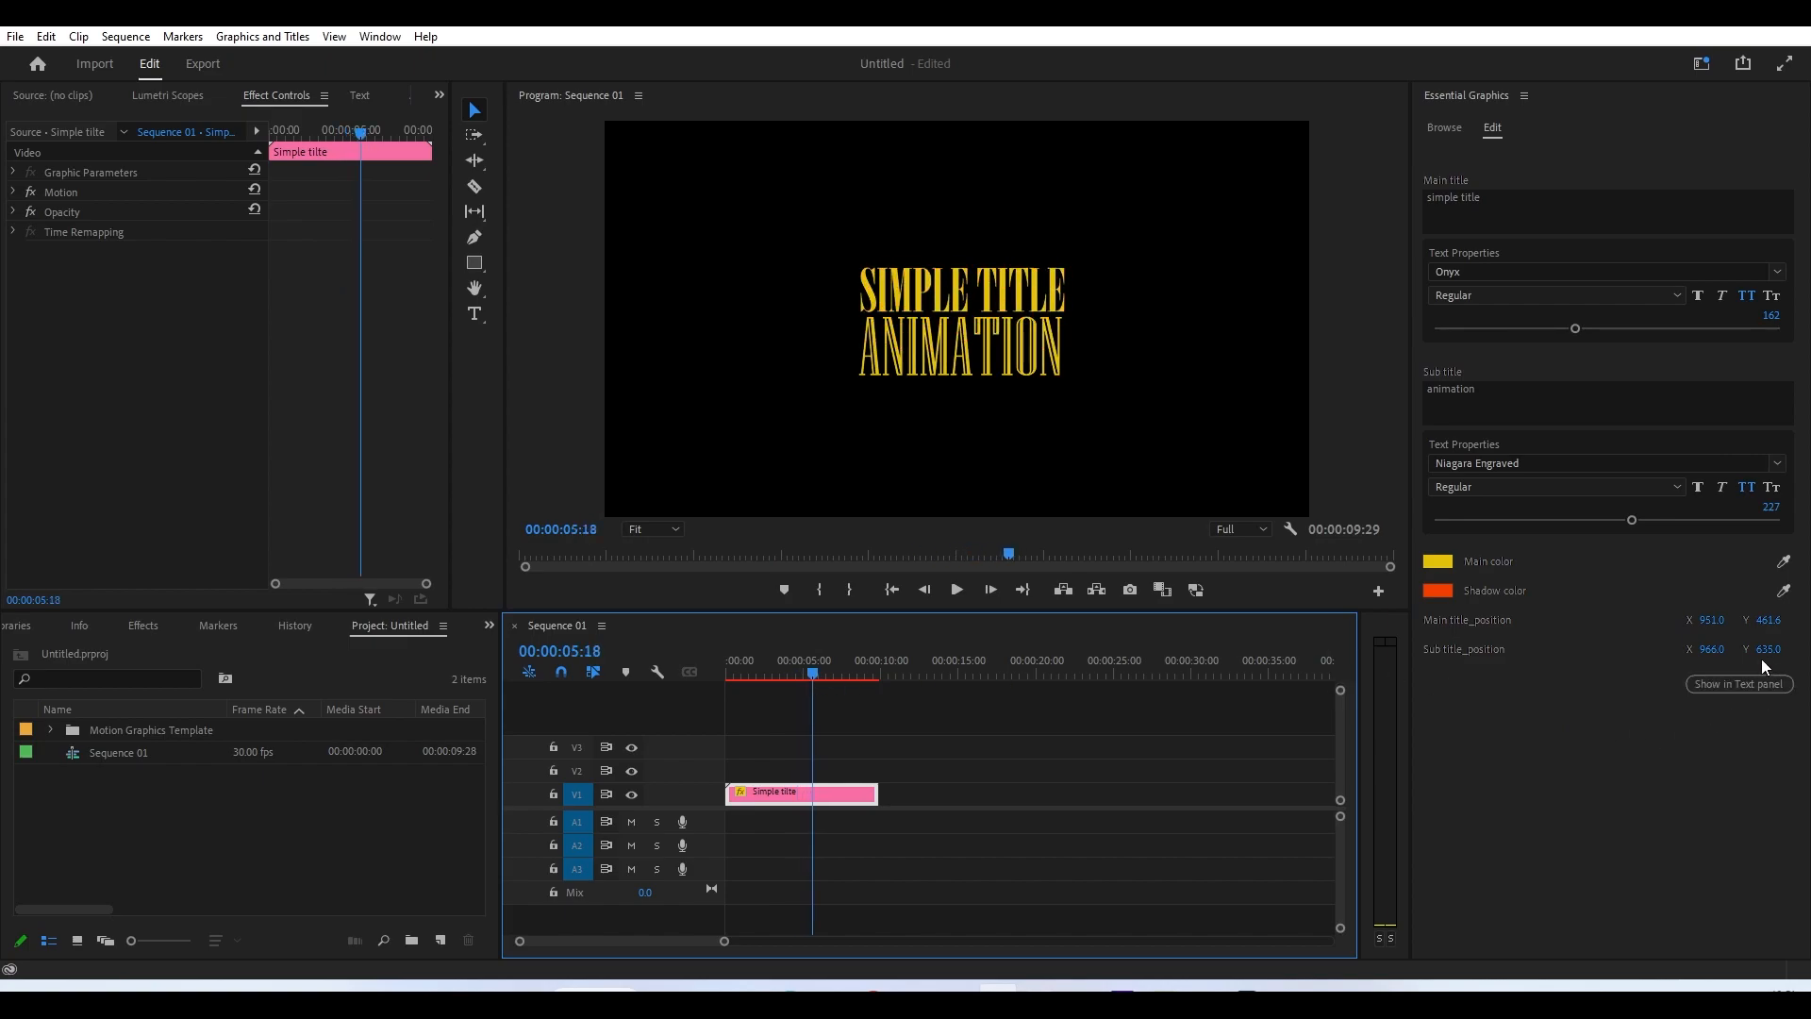
click(1438, 561)
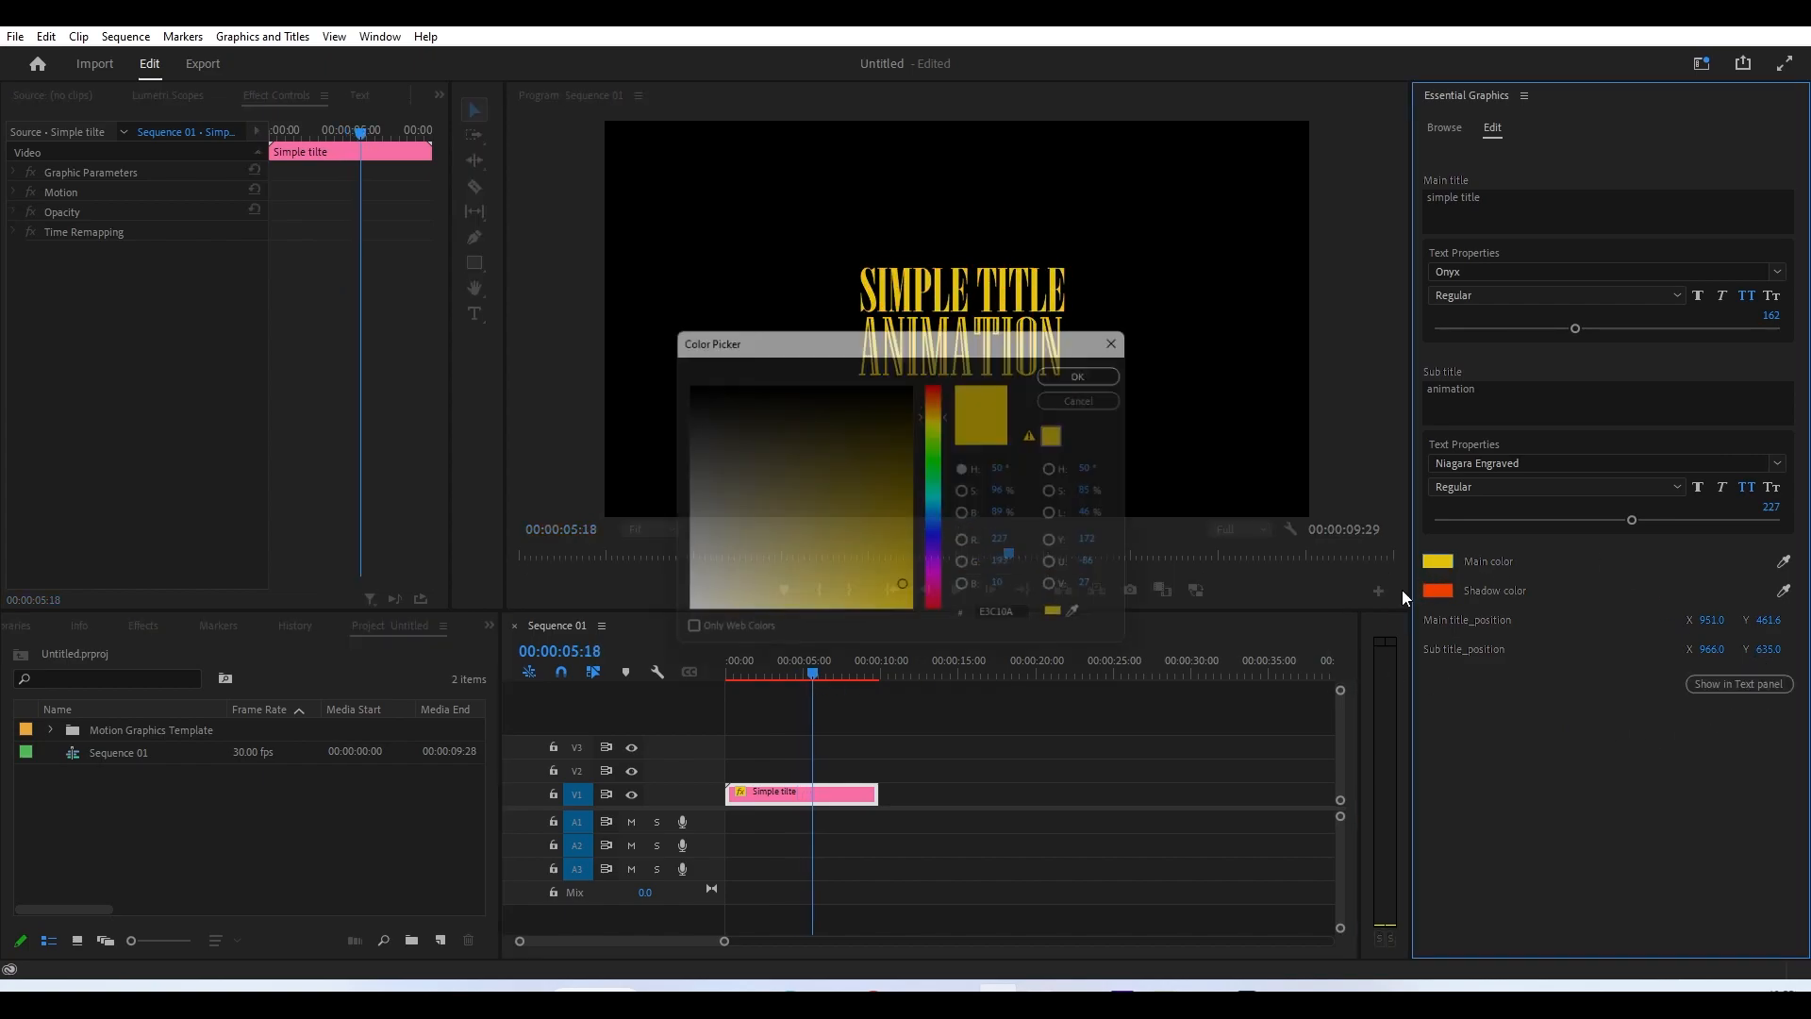
drag(939, 546, 939, 520)
drag(901, 580, 916, 520)
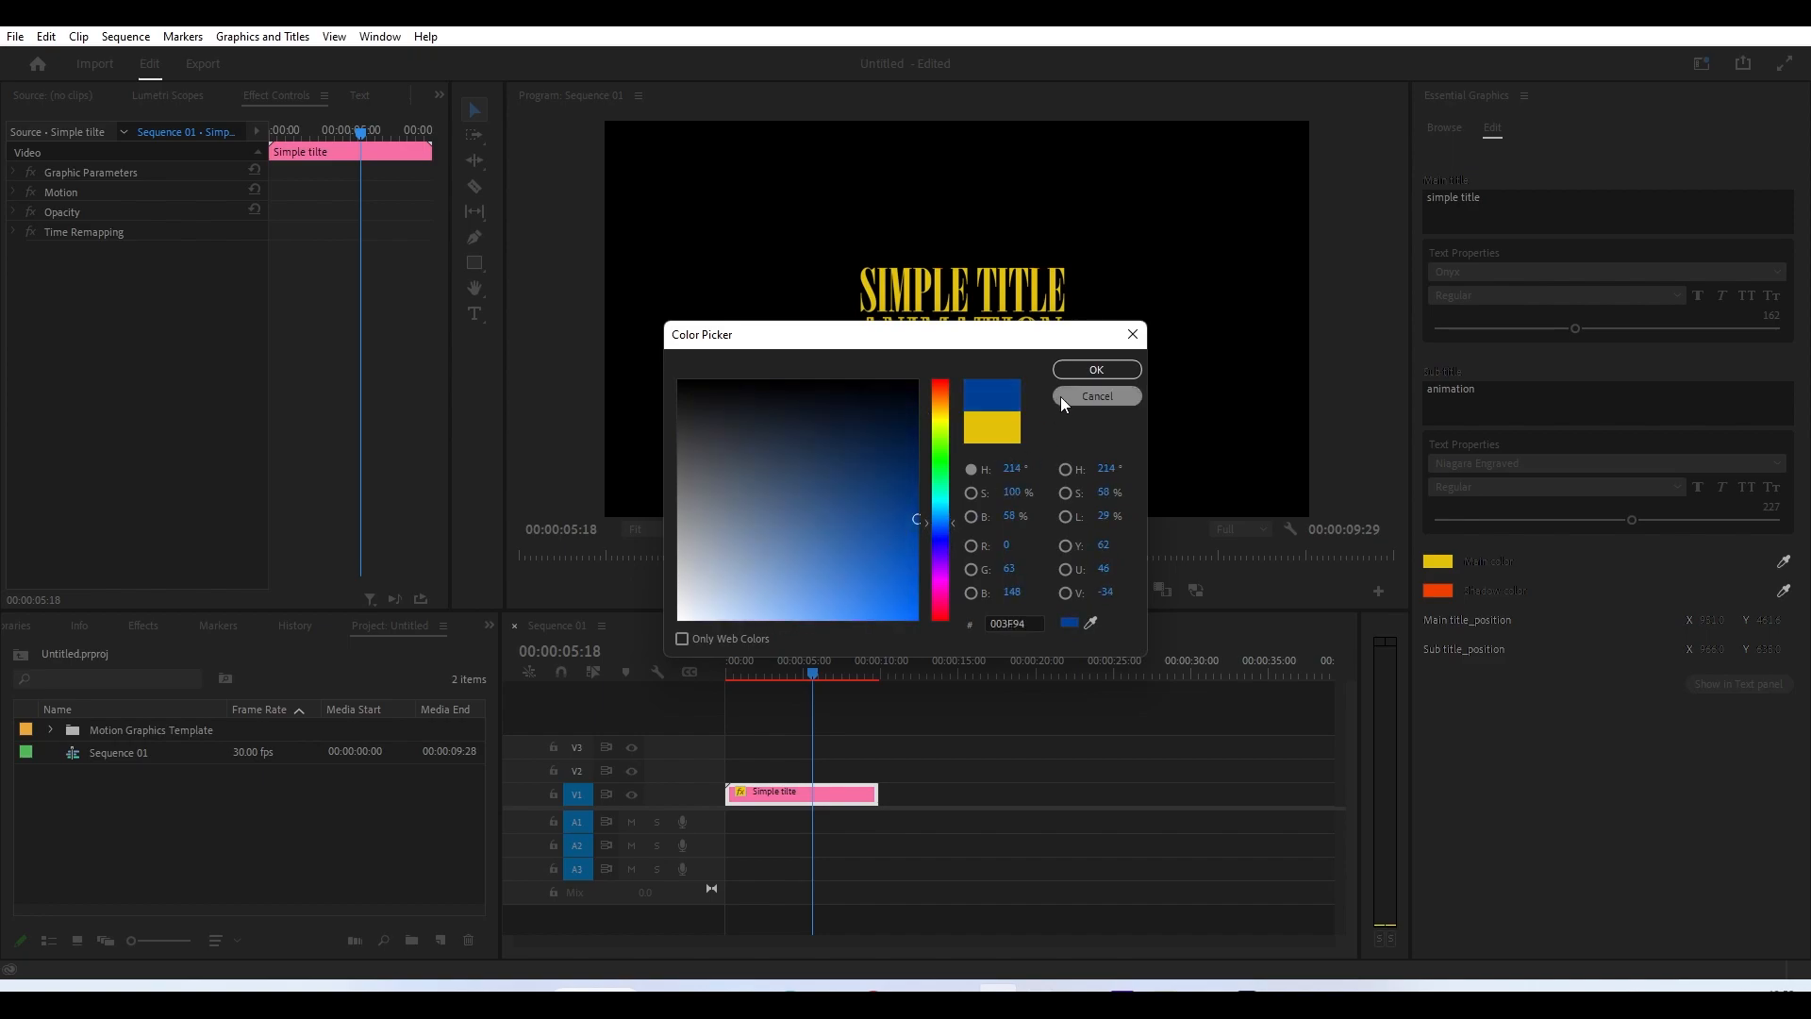
click(1084, 372)
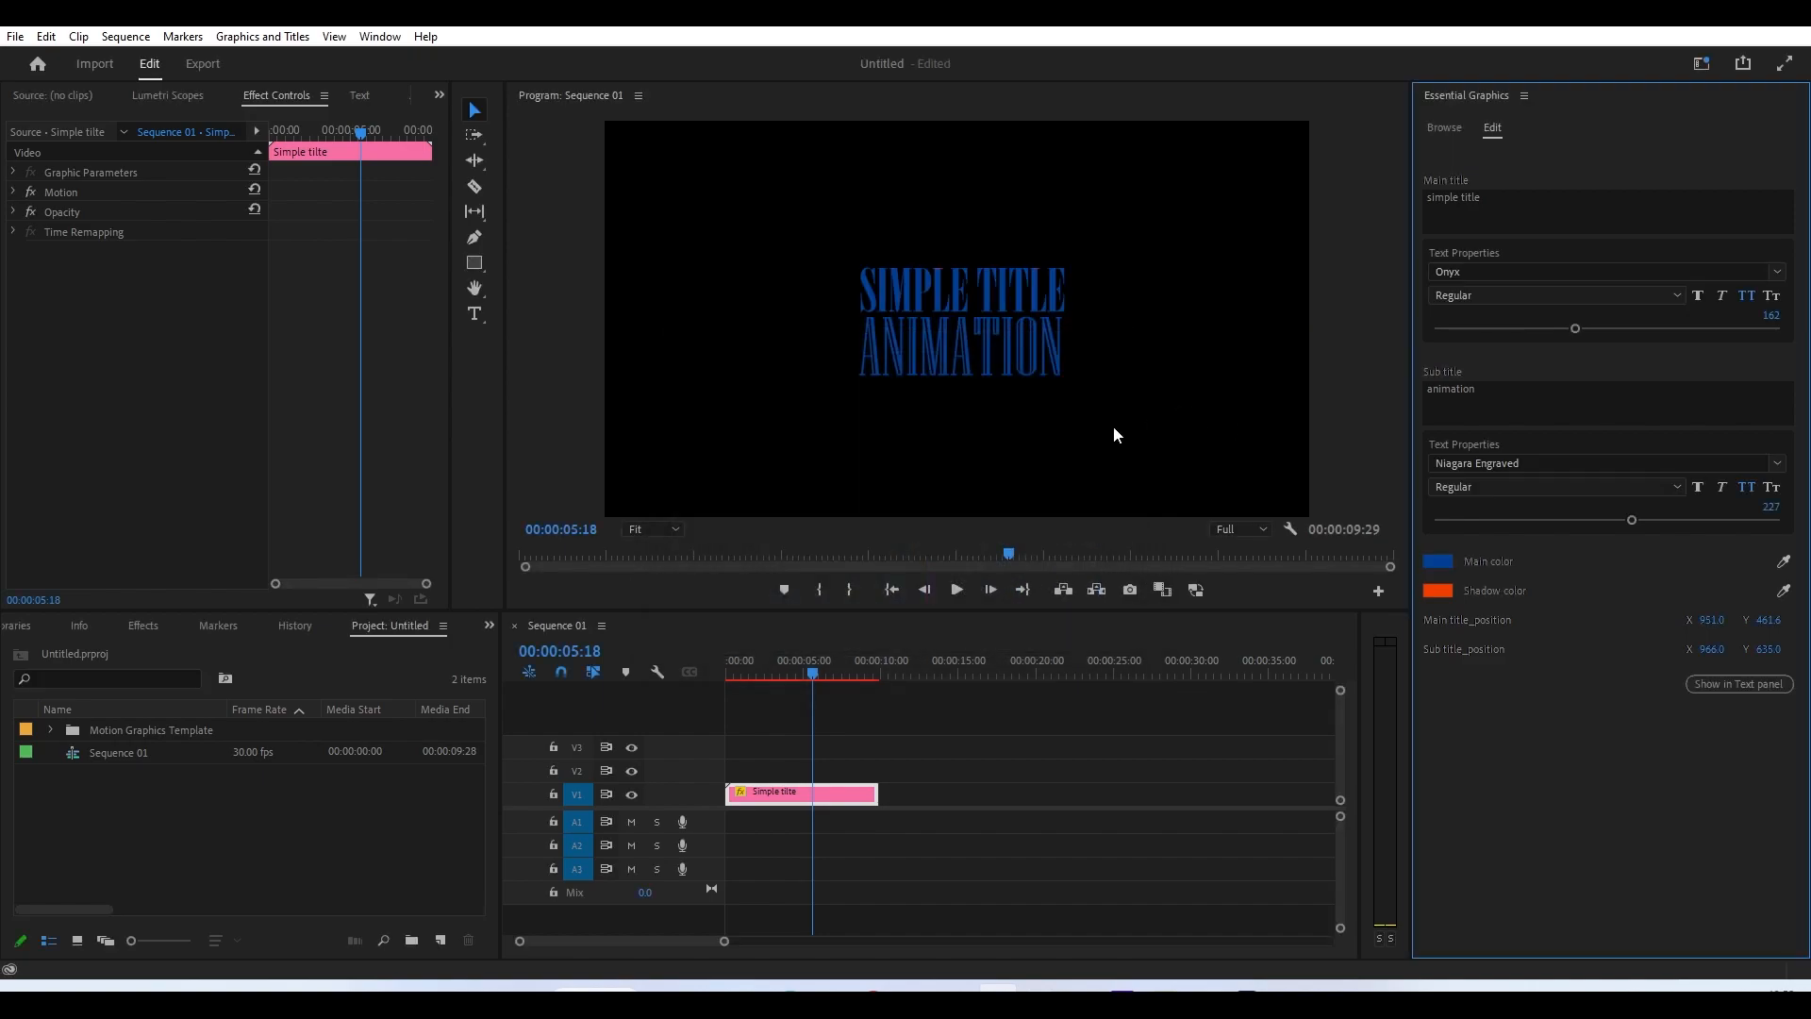
- Set the title's shadow color to magenta B501B3
click(1436, 591)
click(940, 580)
drag(916, 606, 917, 548)
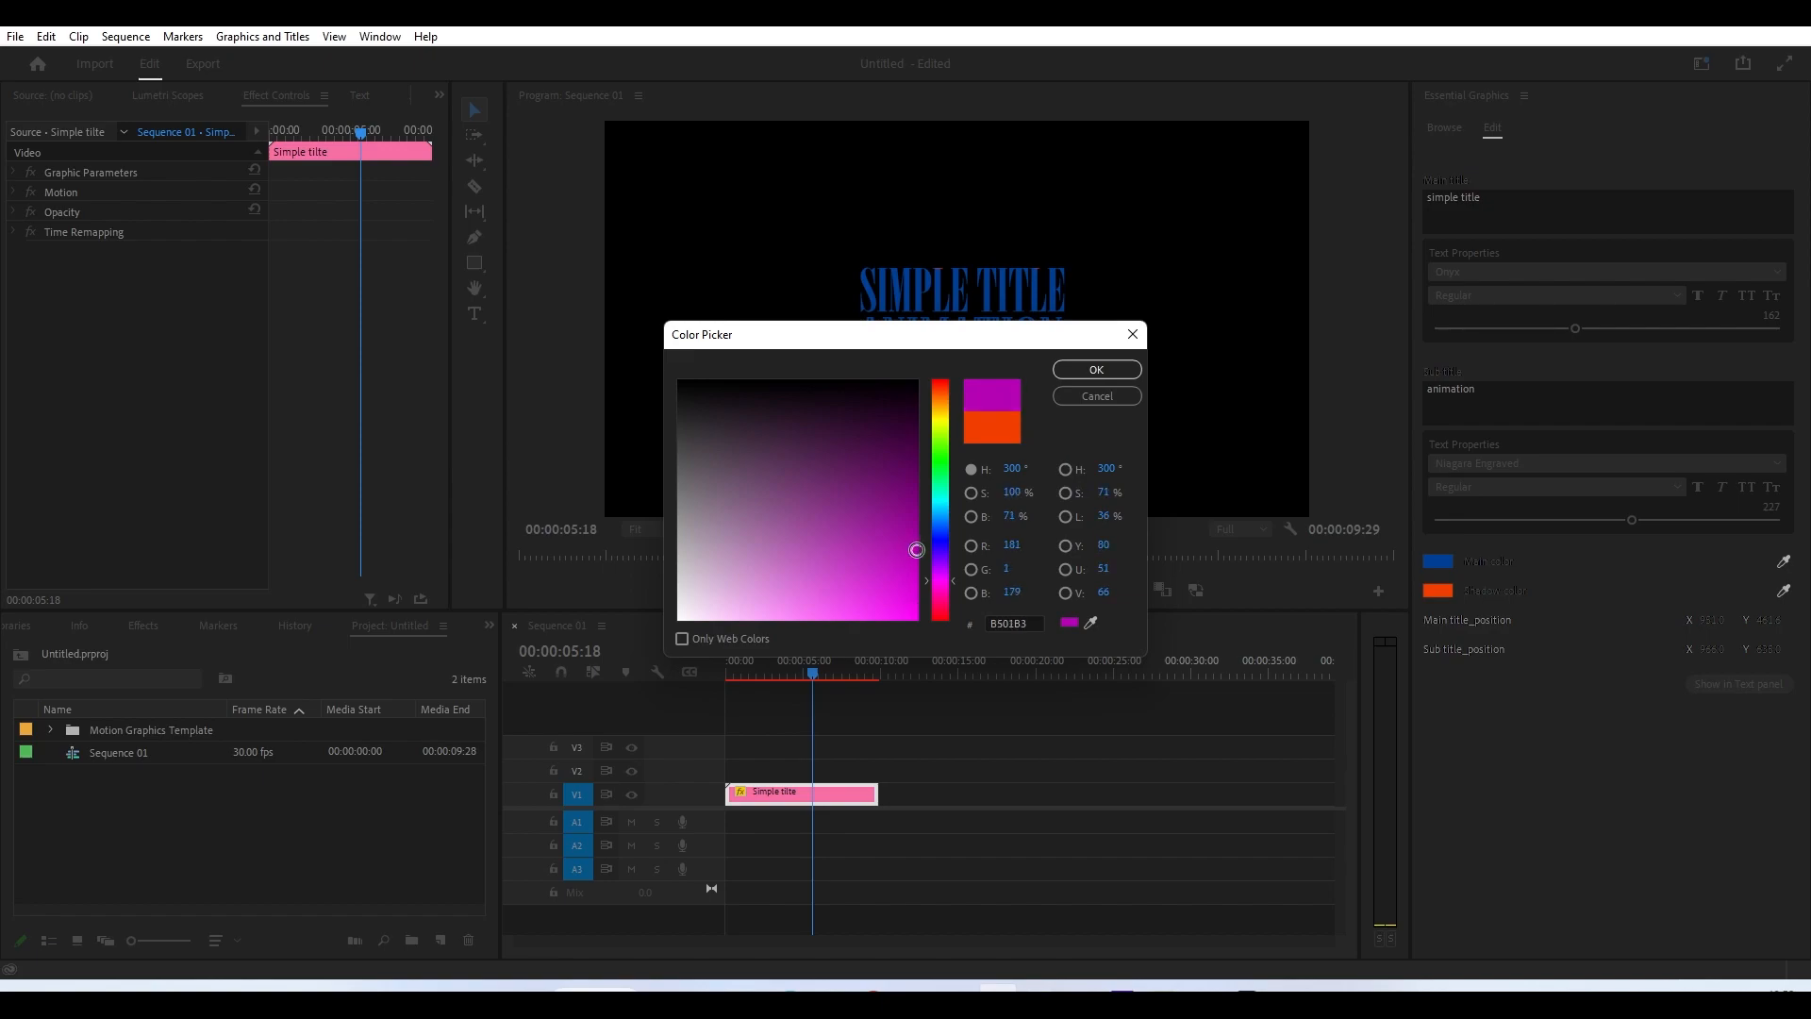
click(1096, 369)
- Play the recolored title animation from near the start of the clip to check the changes
drag(804, 679, 732, 706)
key(space)
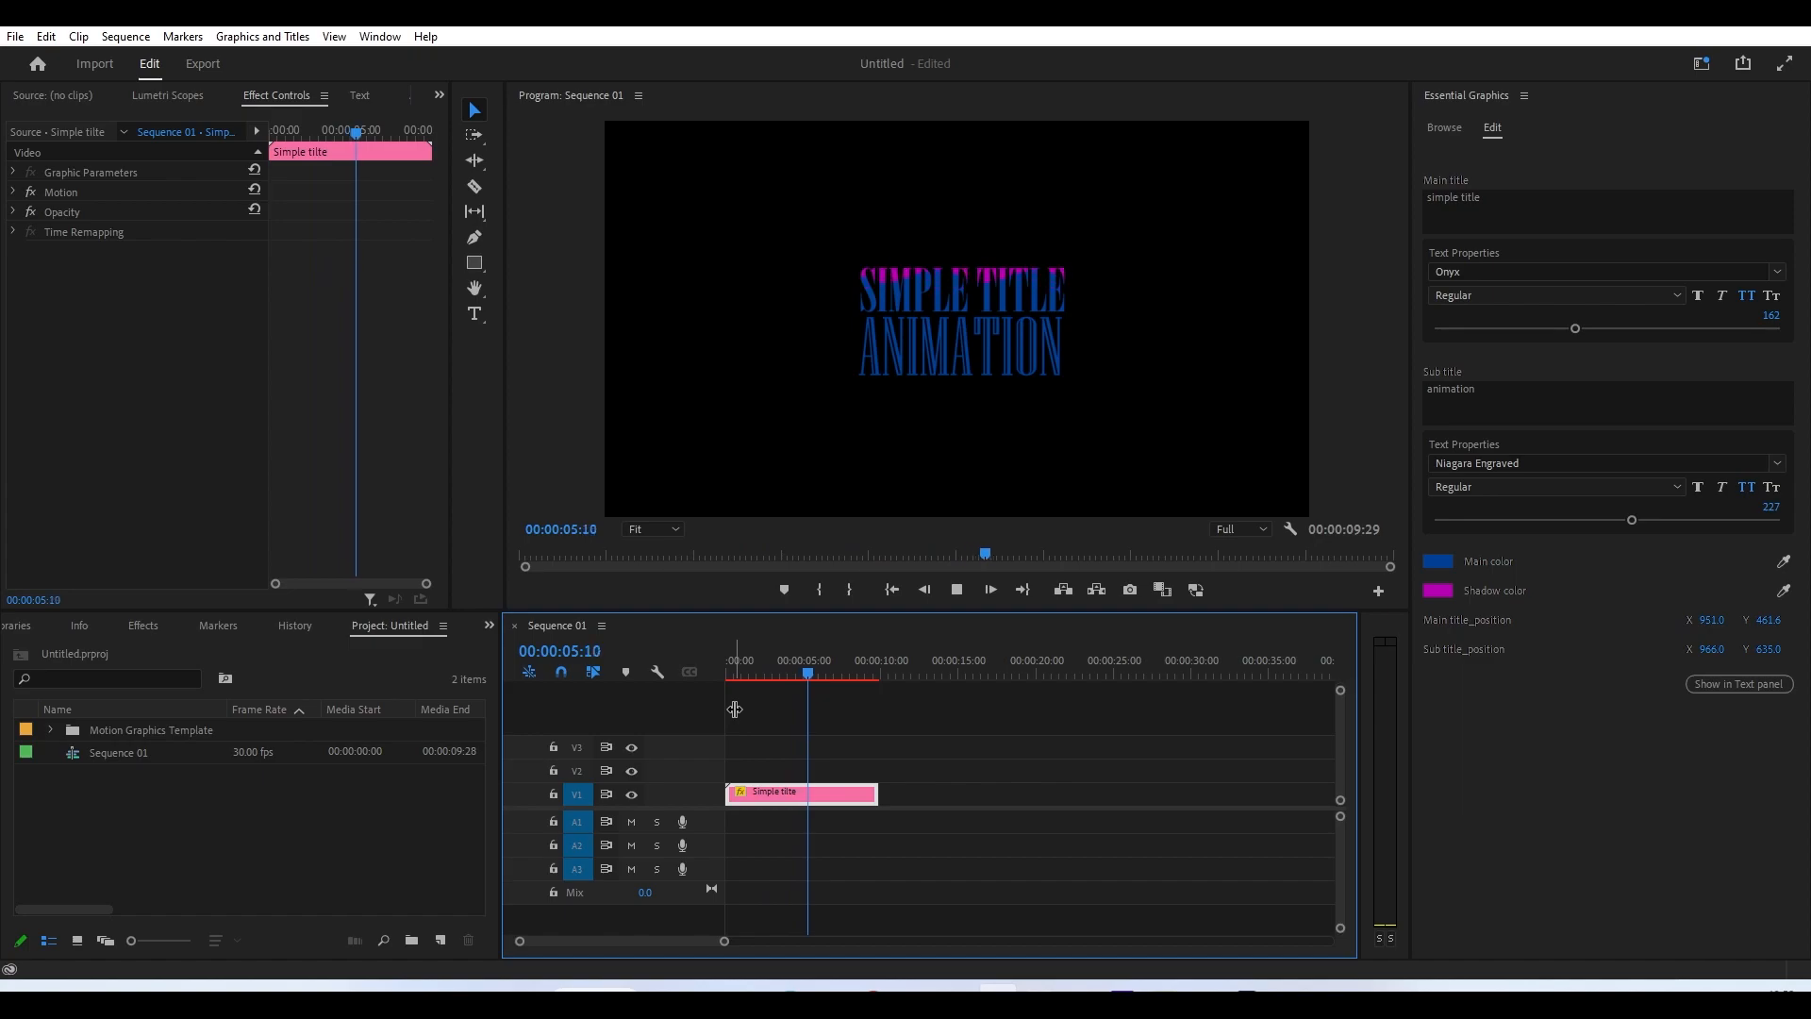
key(space)
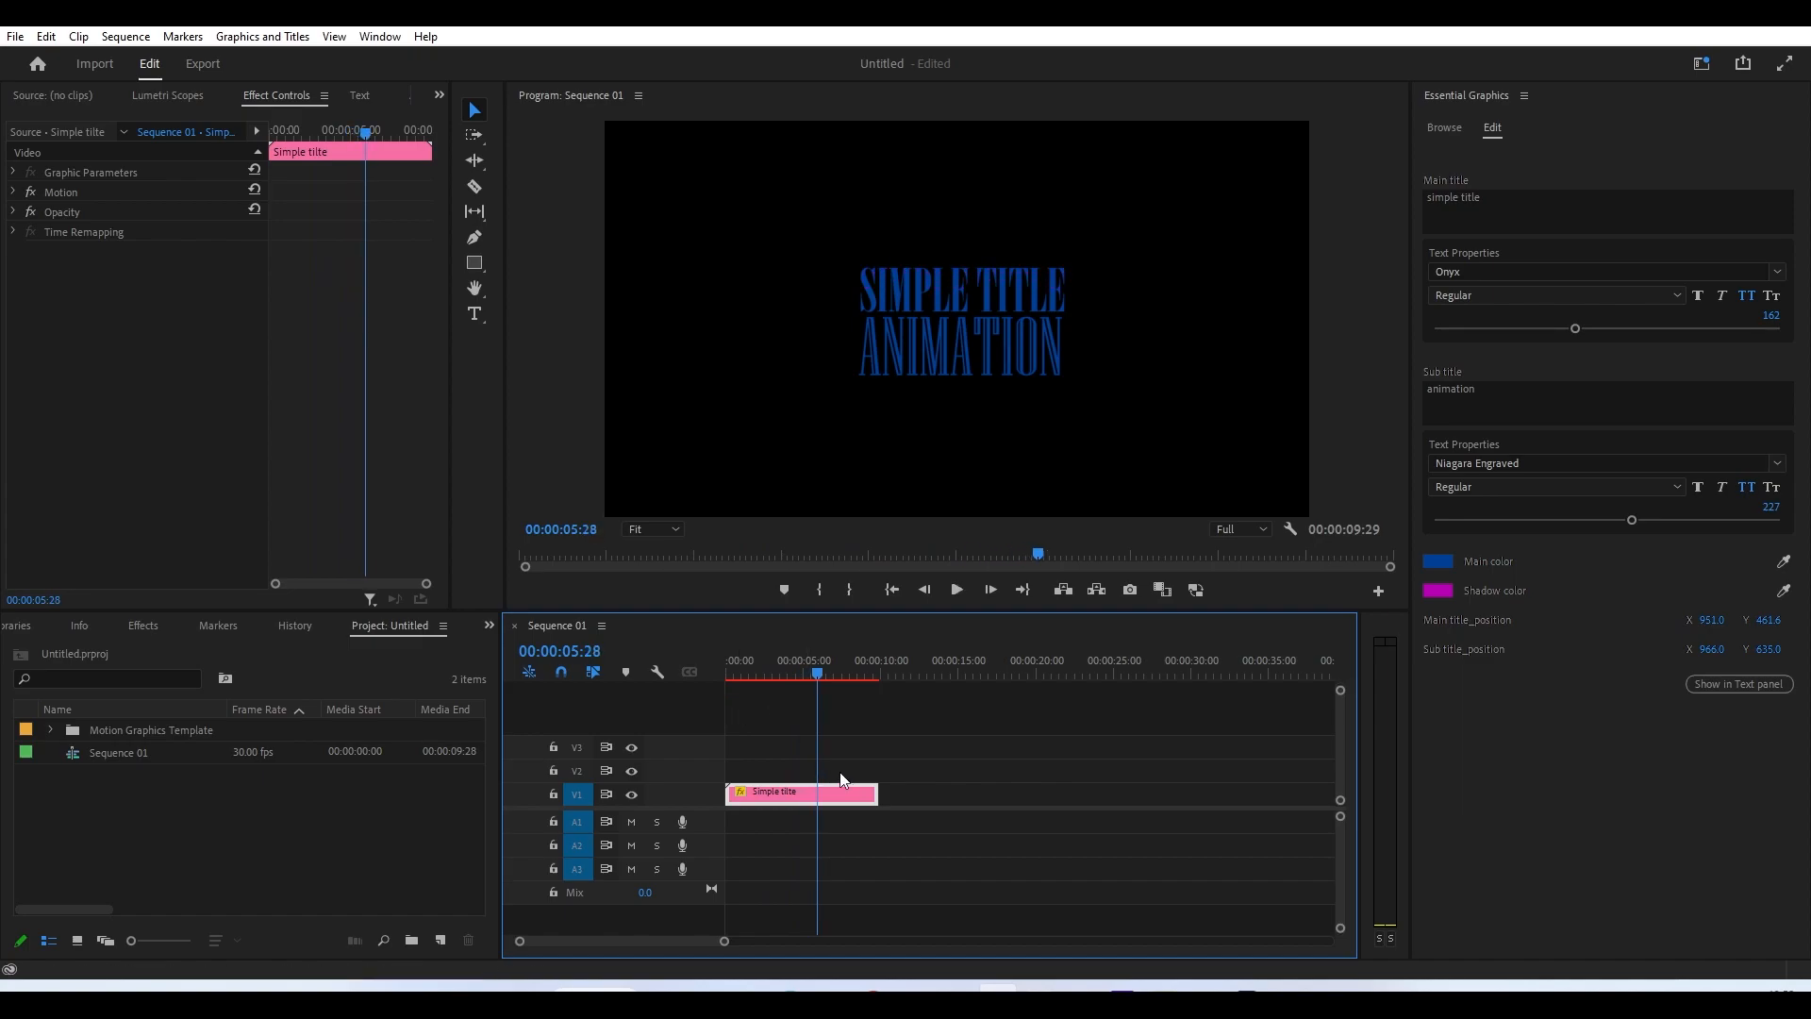